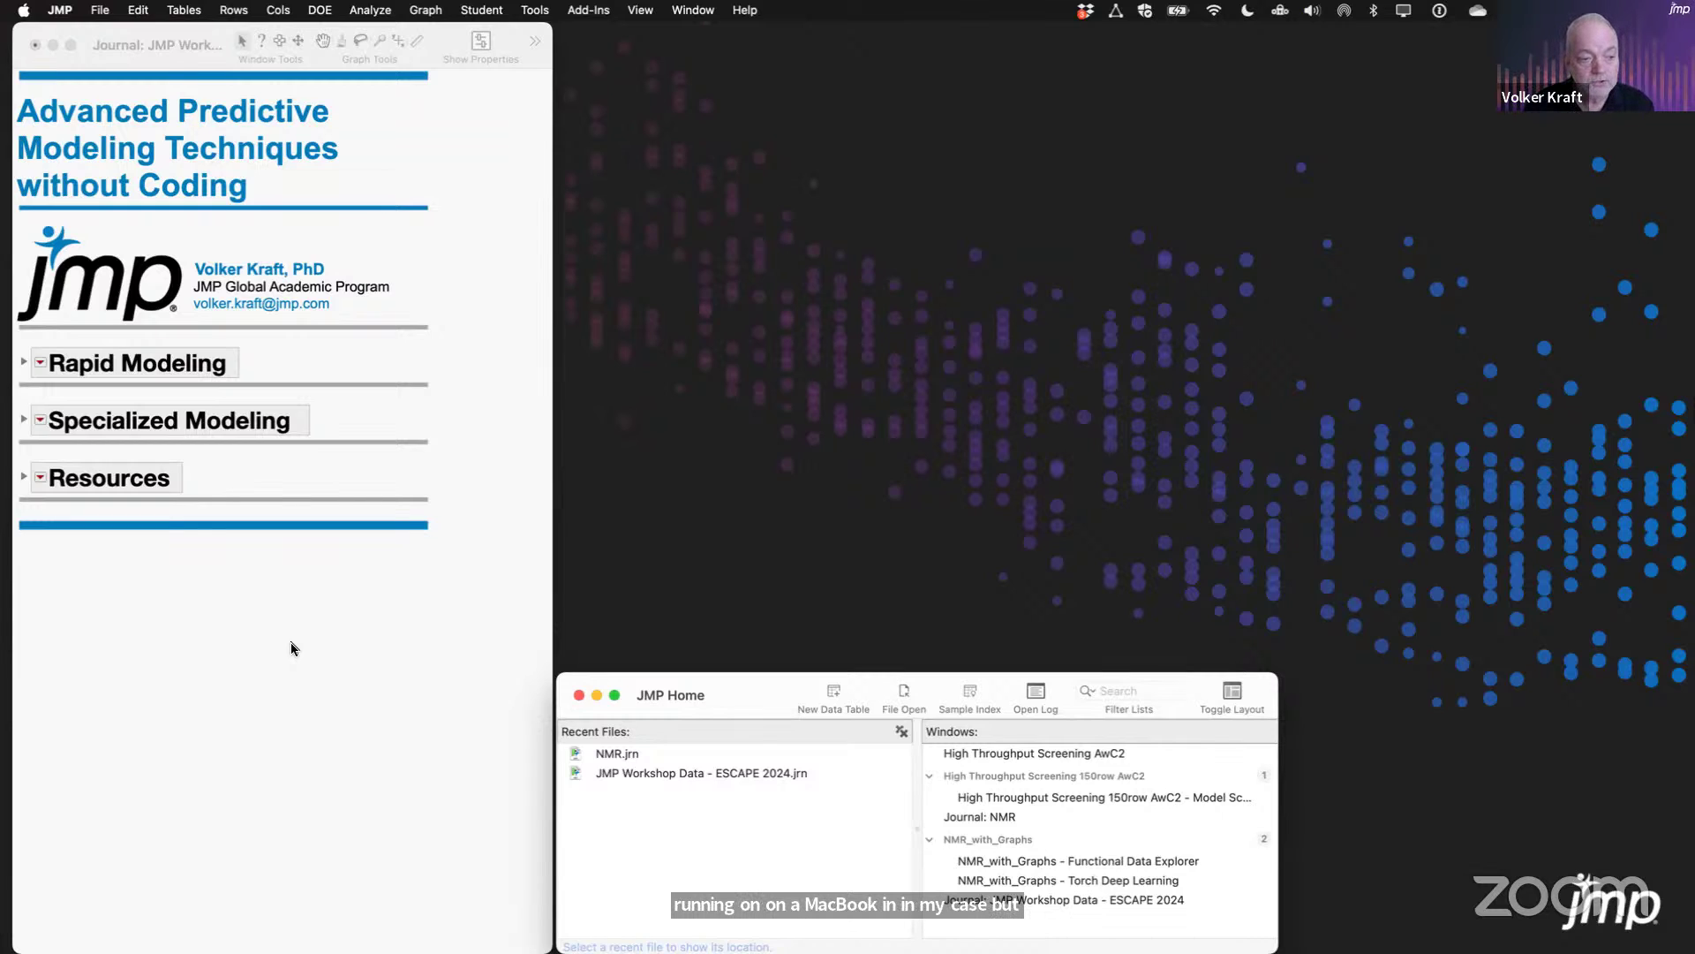
Step: Expand the journal's Rapid Modeling section and its Reaction recipes outline, highlighting the yield response and categorical factors lines
click(24, 367)
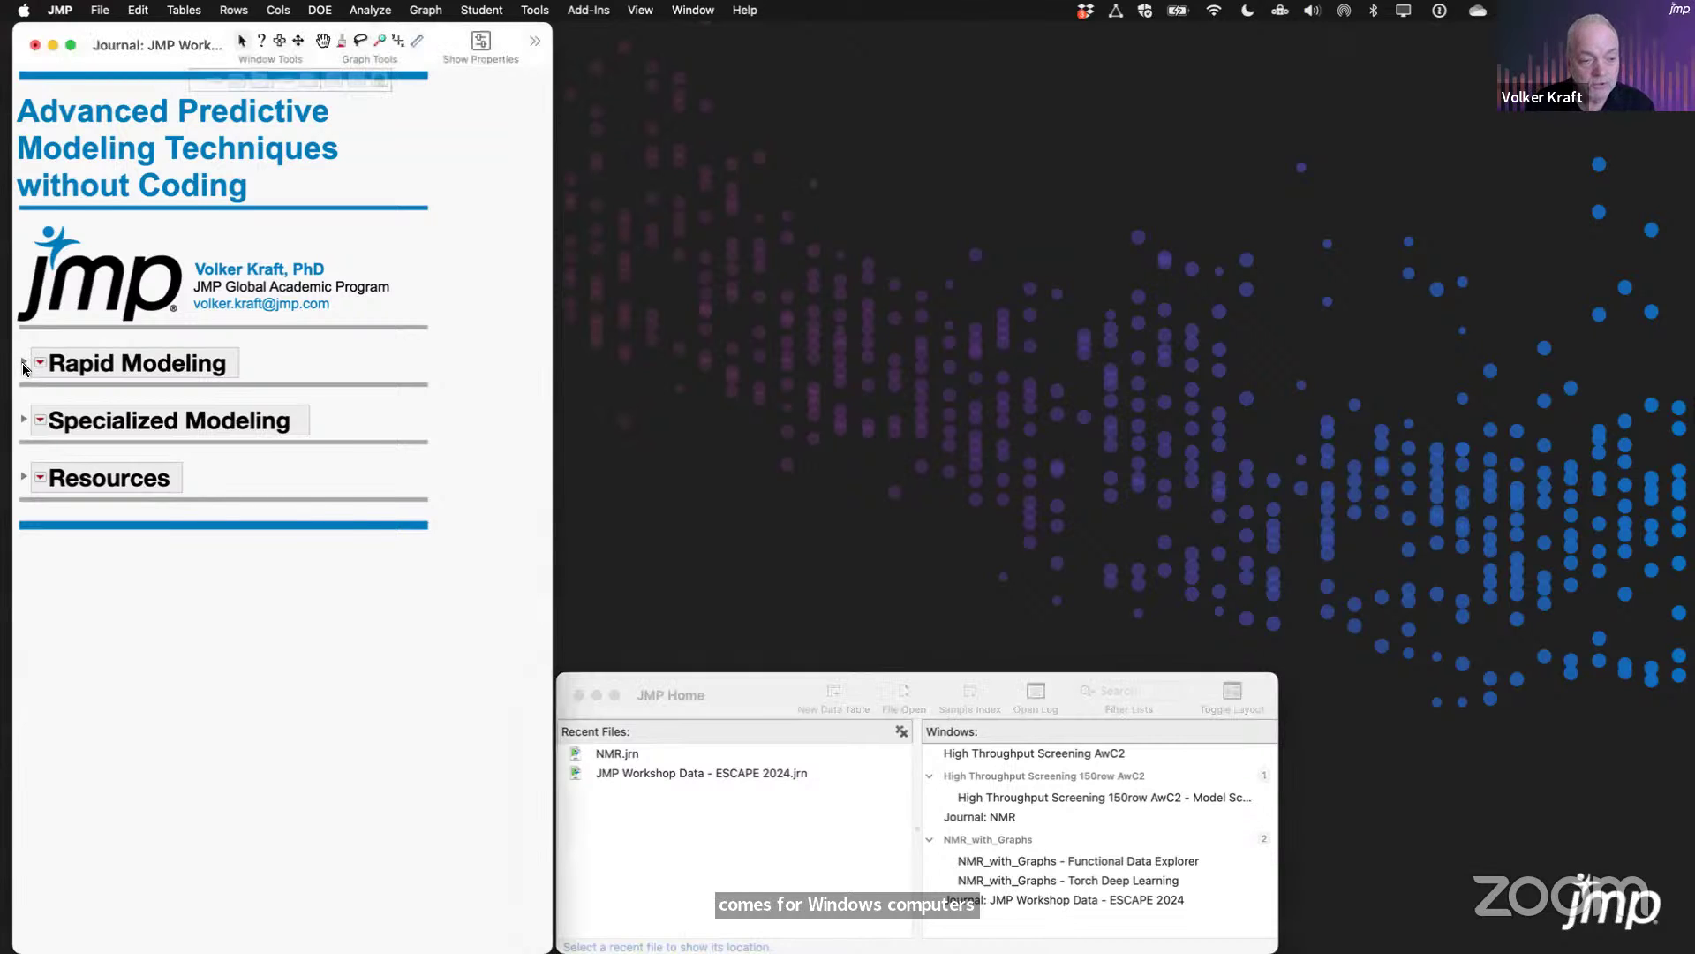
click(24, 365)
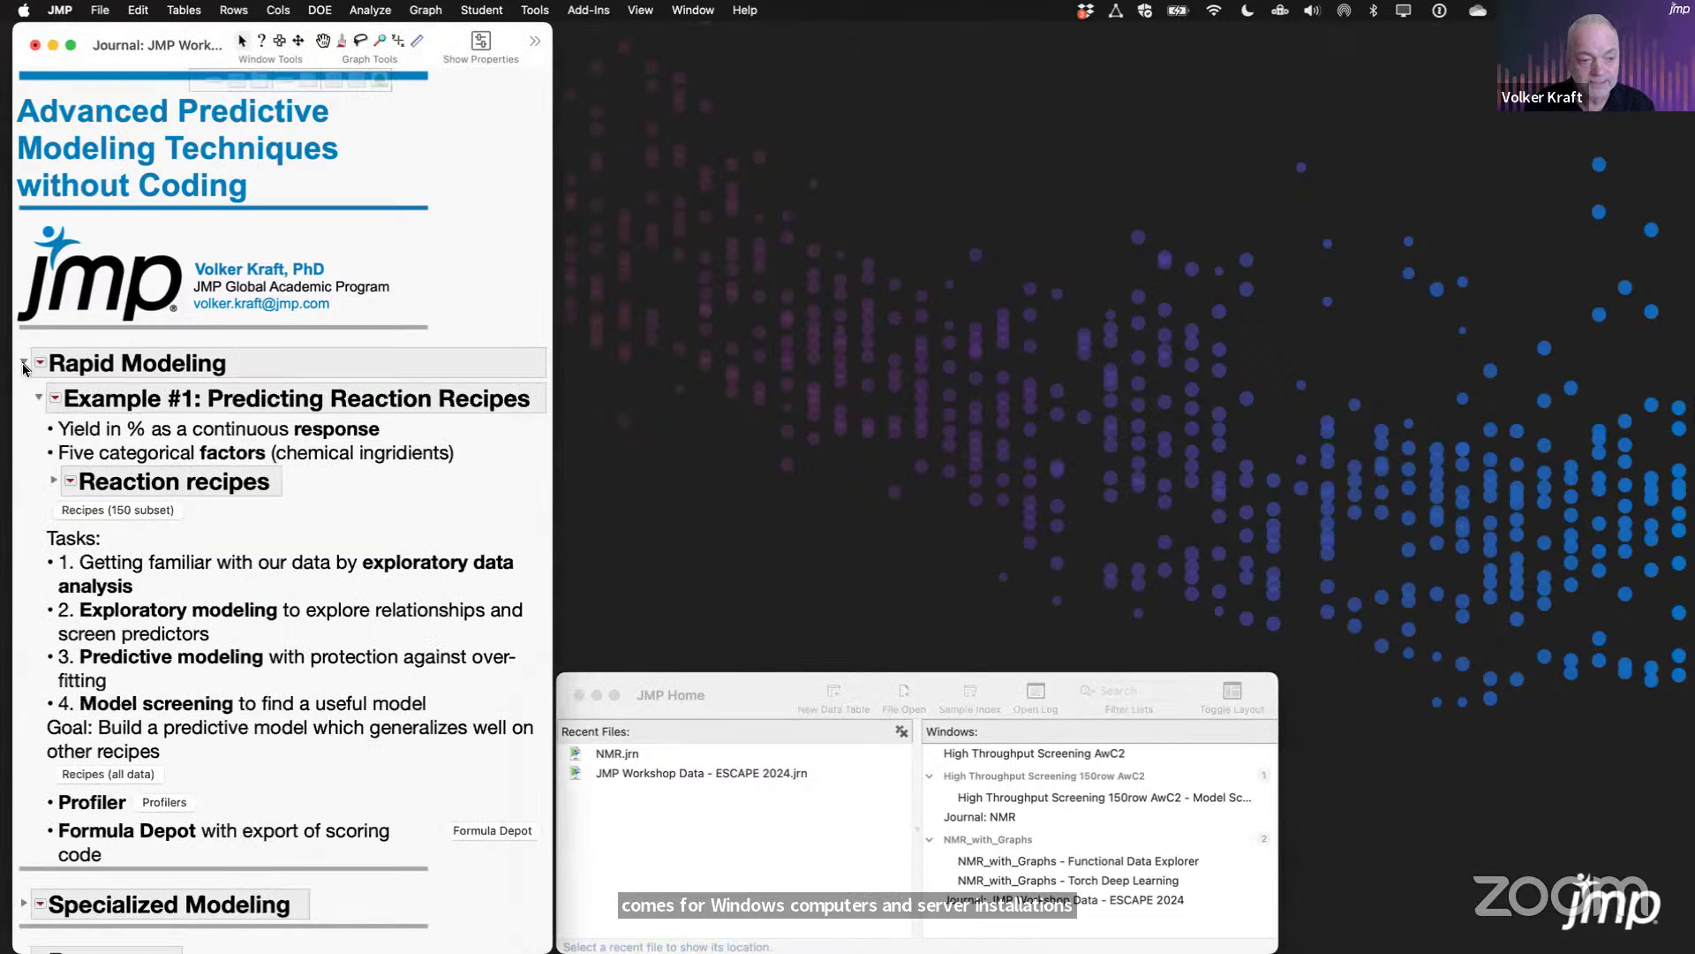
click(203, 433)
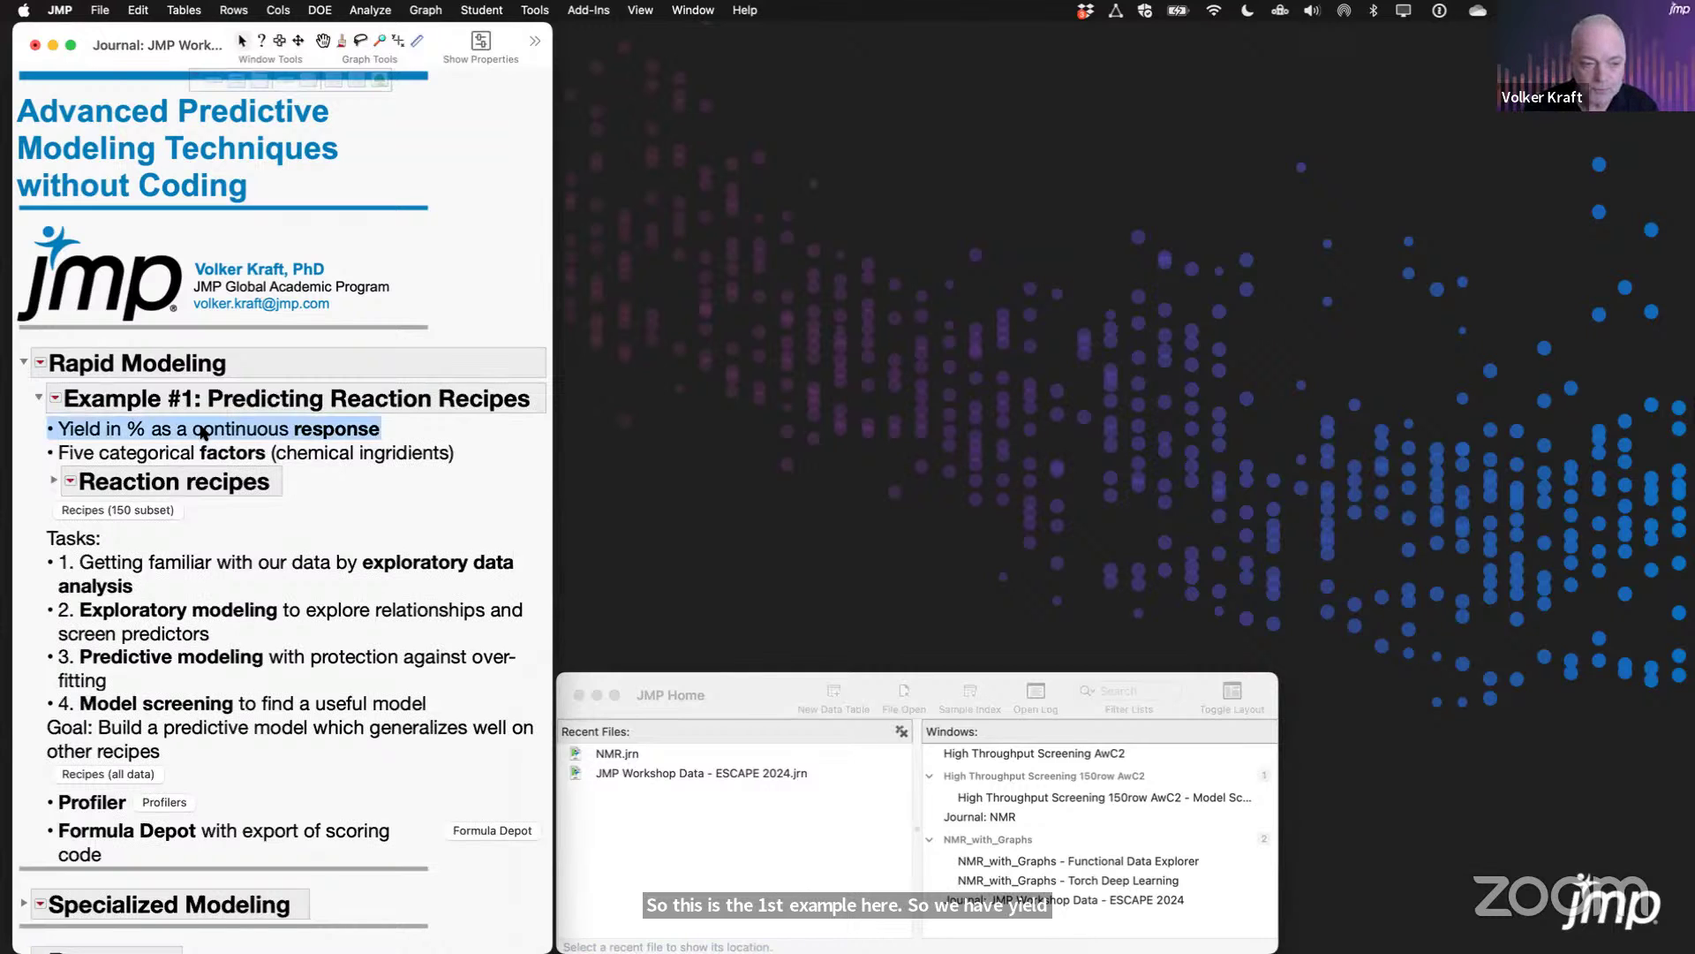
click(237, 454)
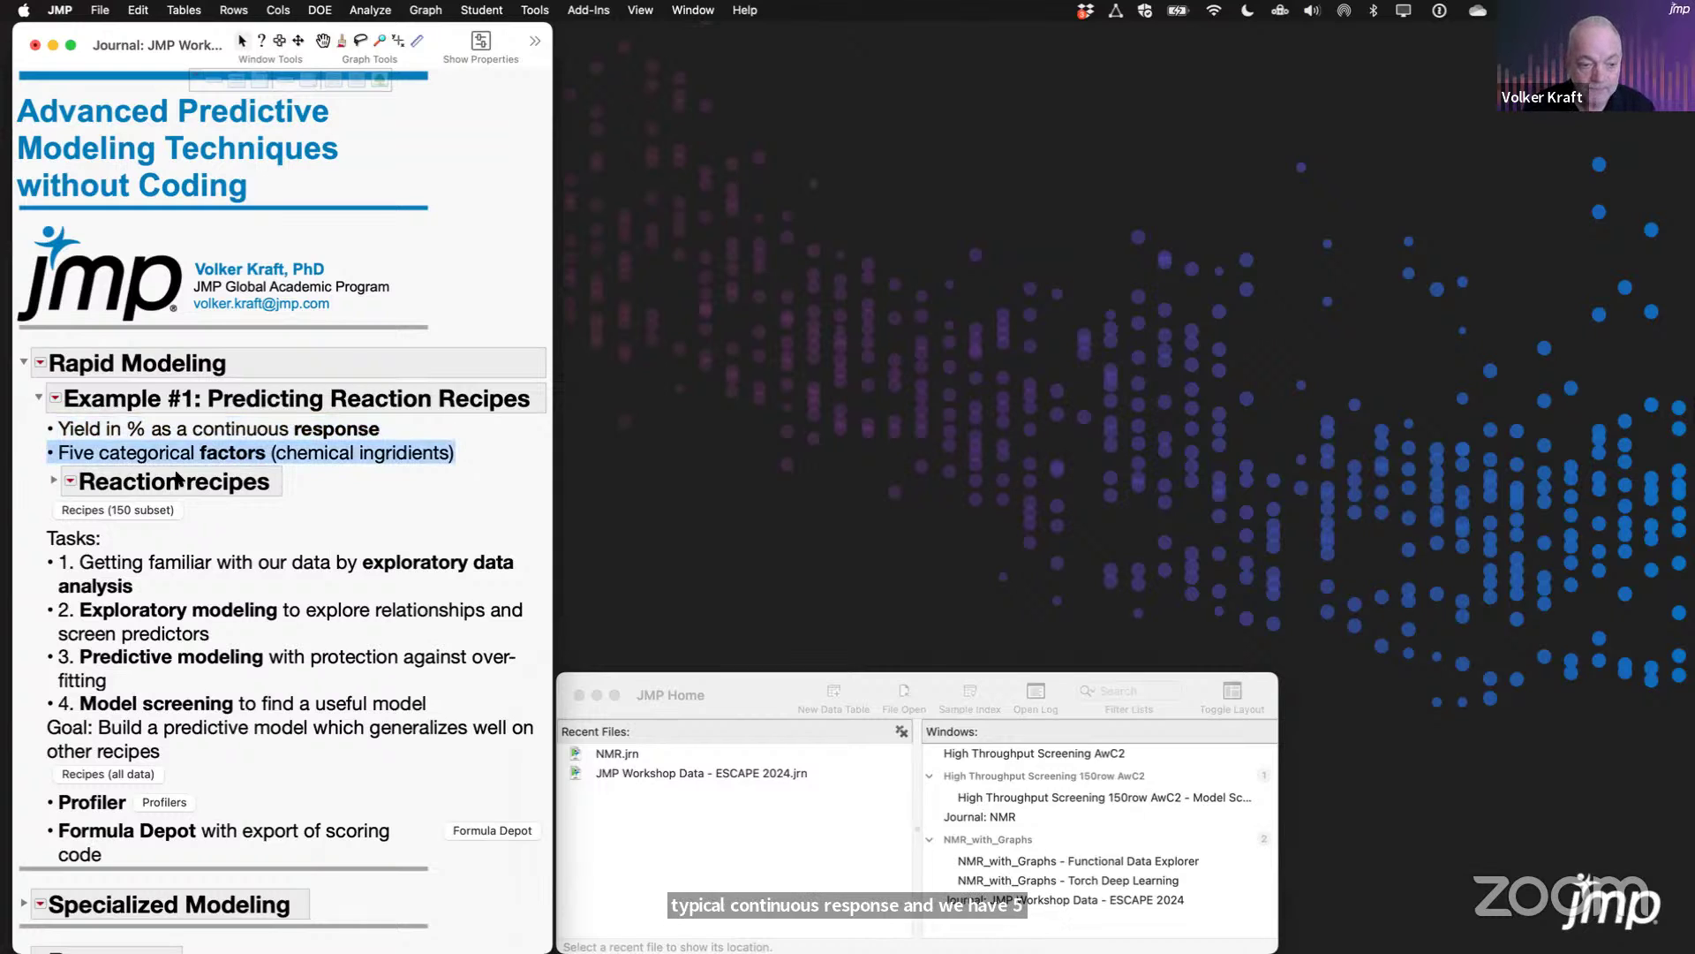
click(51, 481)
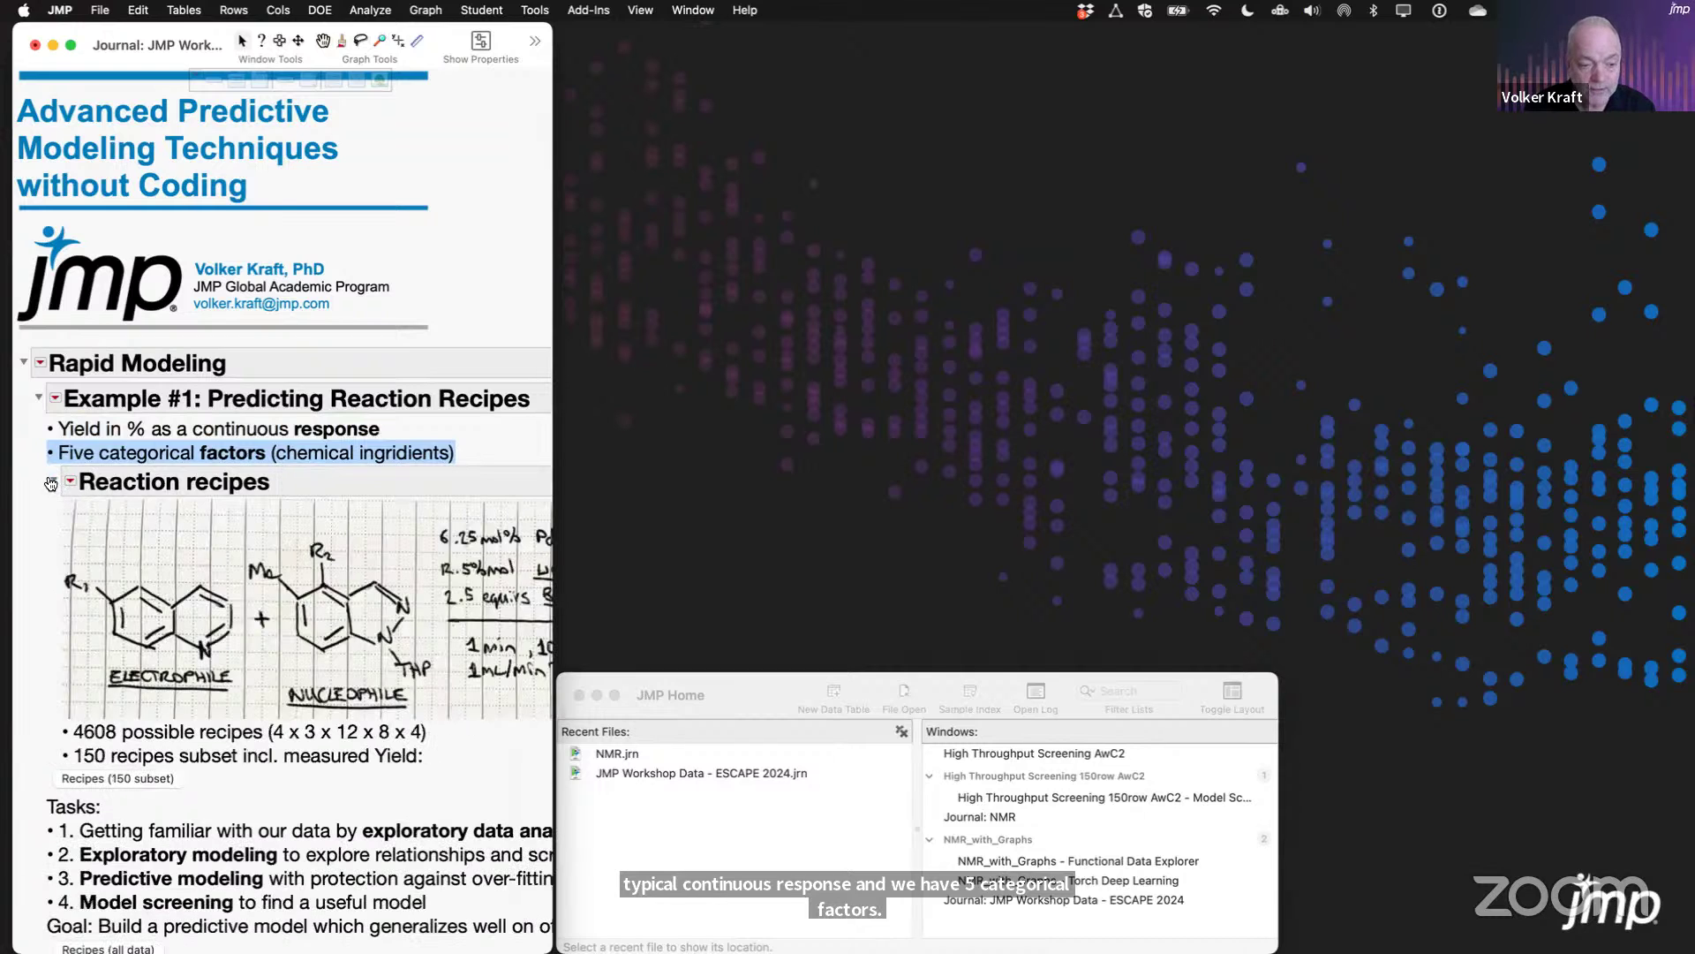
Step: Widen the journal to view the full reaction scheme, highlight the 4608 recipes and 150 subset lines, and narrow it again
drag(555, 336, 1161, 360)
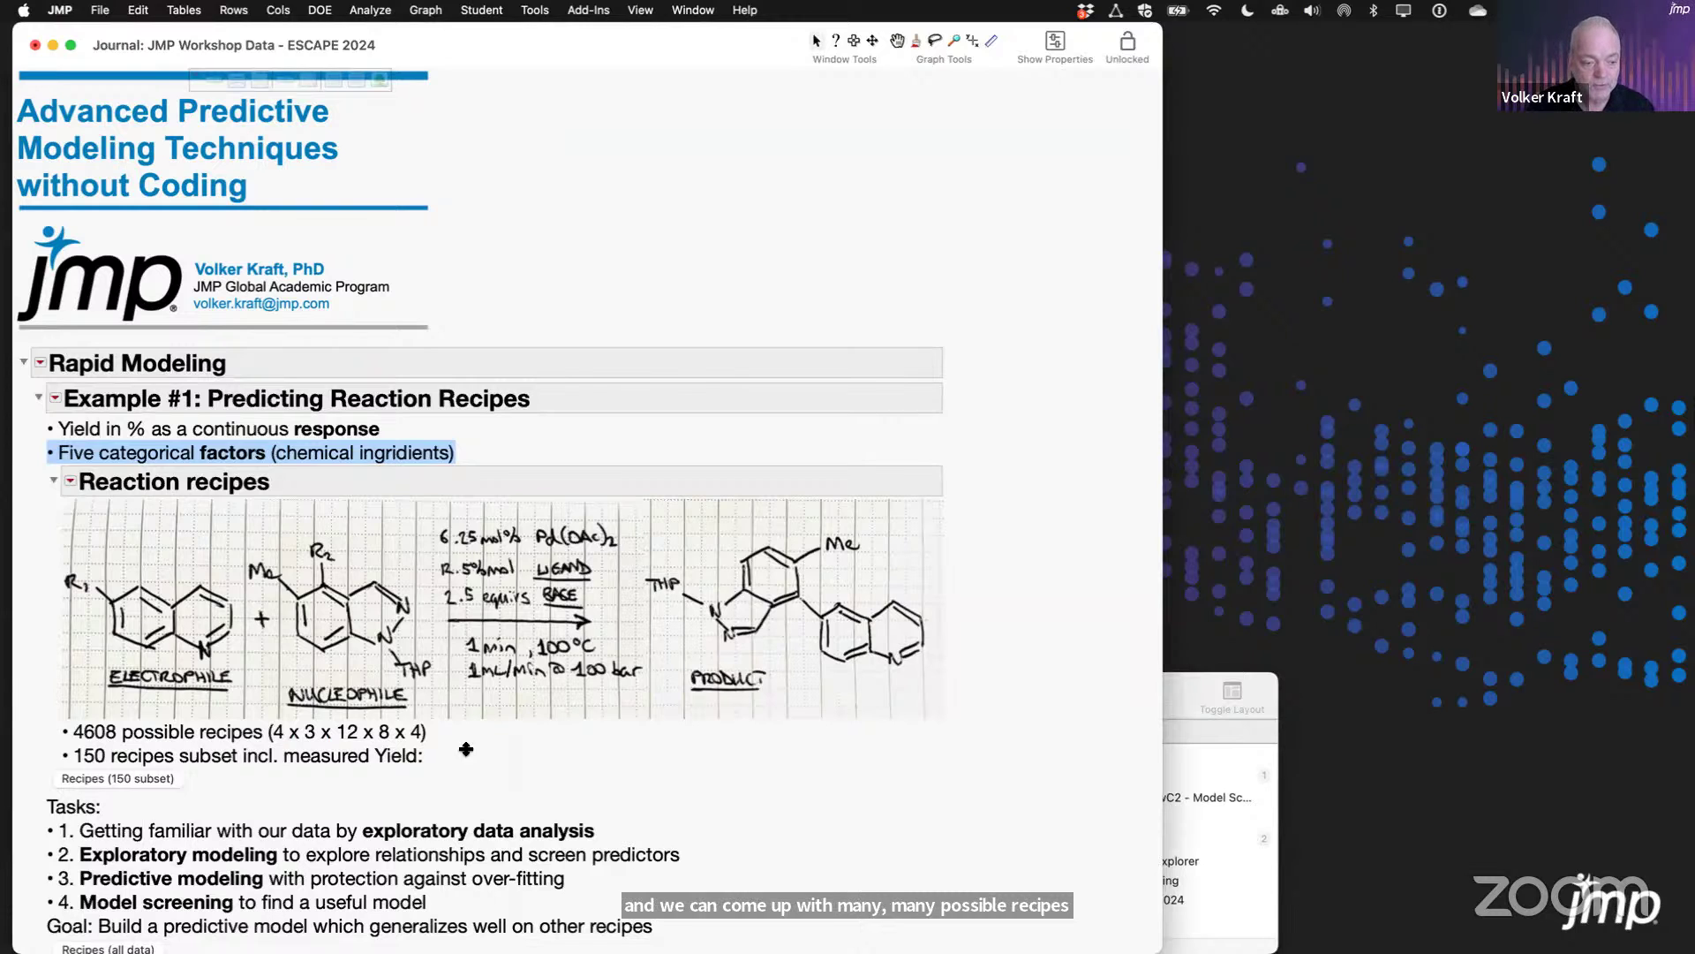
click(173, 738)
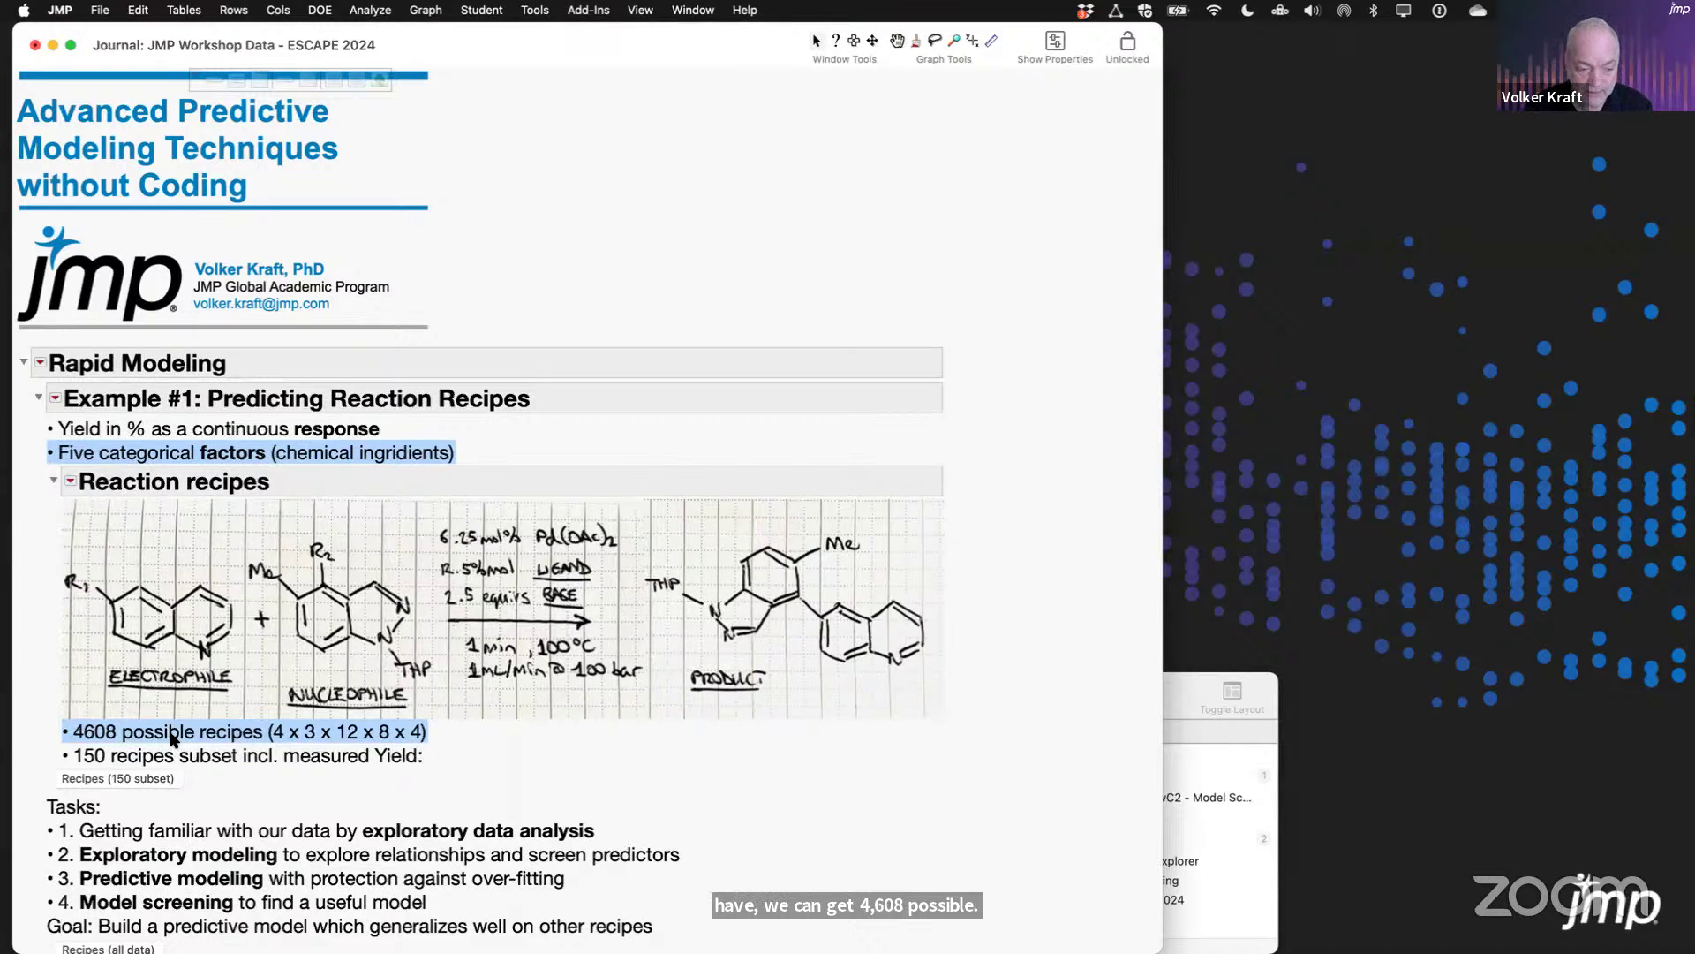
click(206, 759)
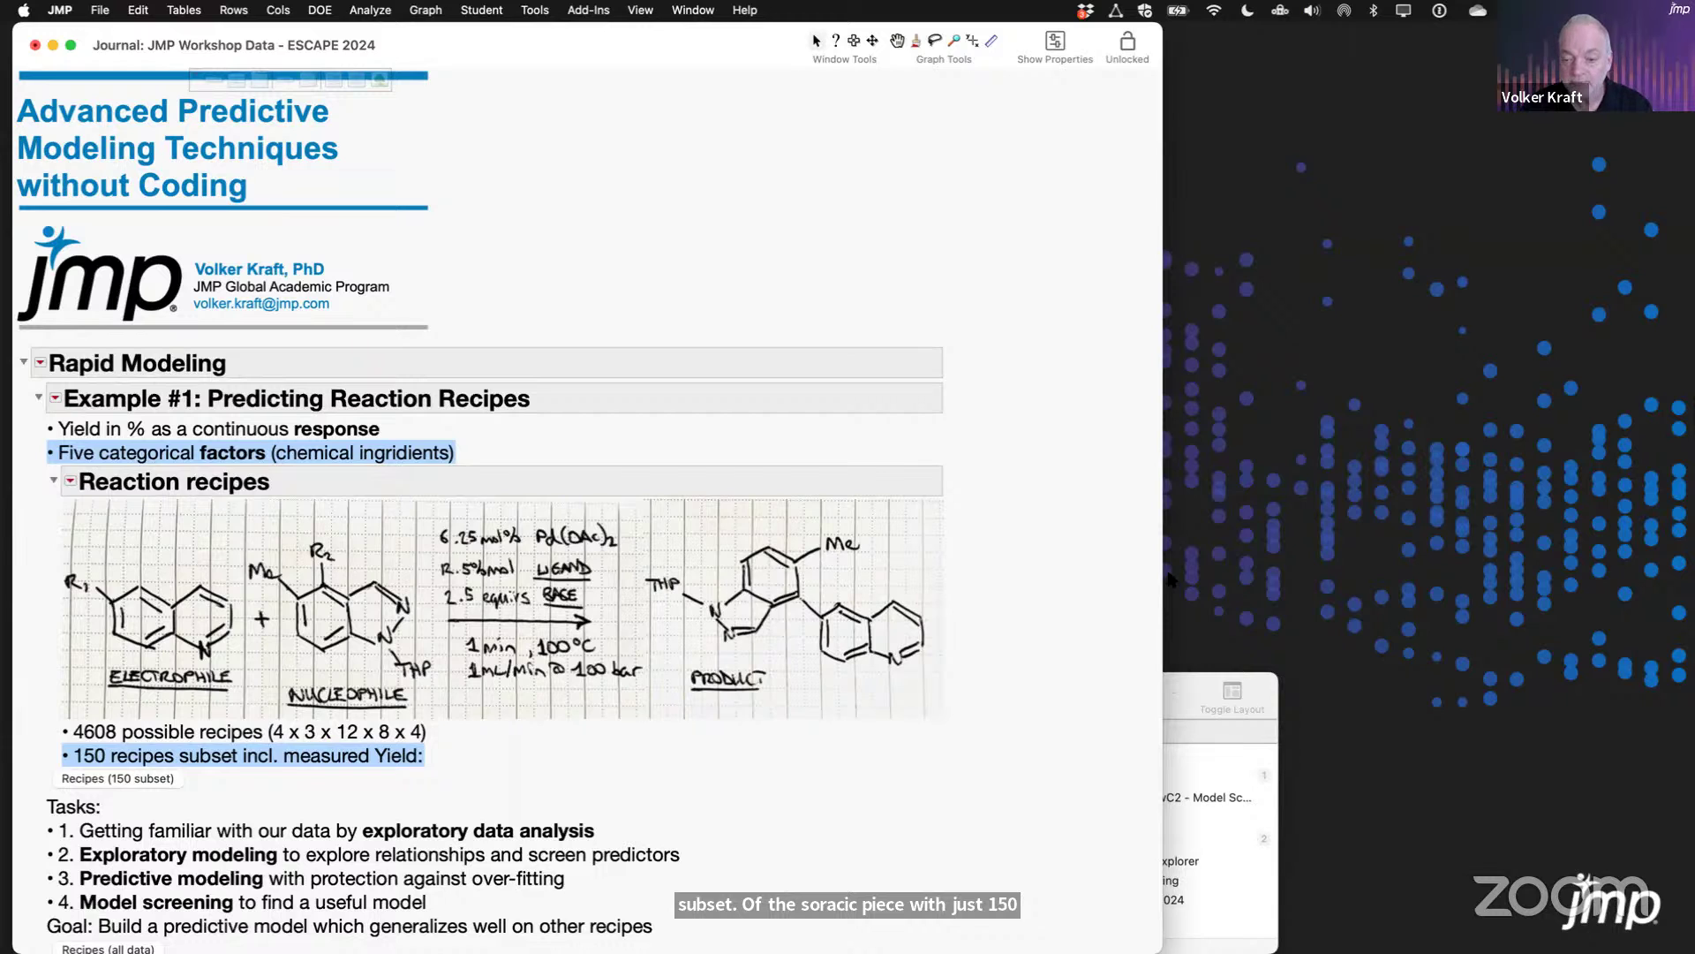
drag(1164, 574, 541, 632)
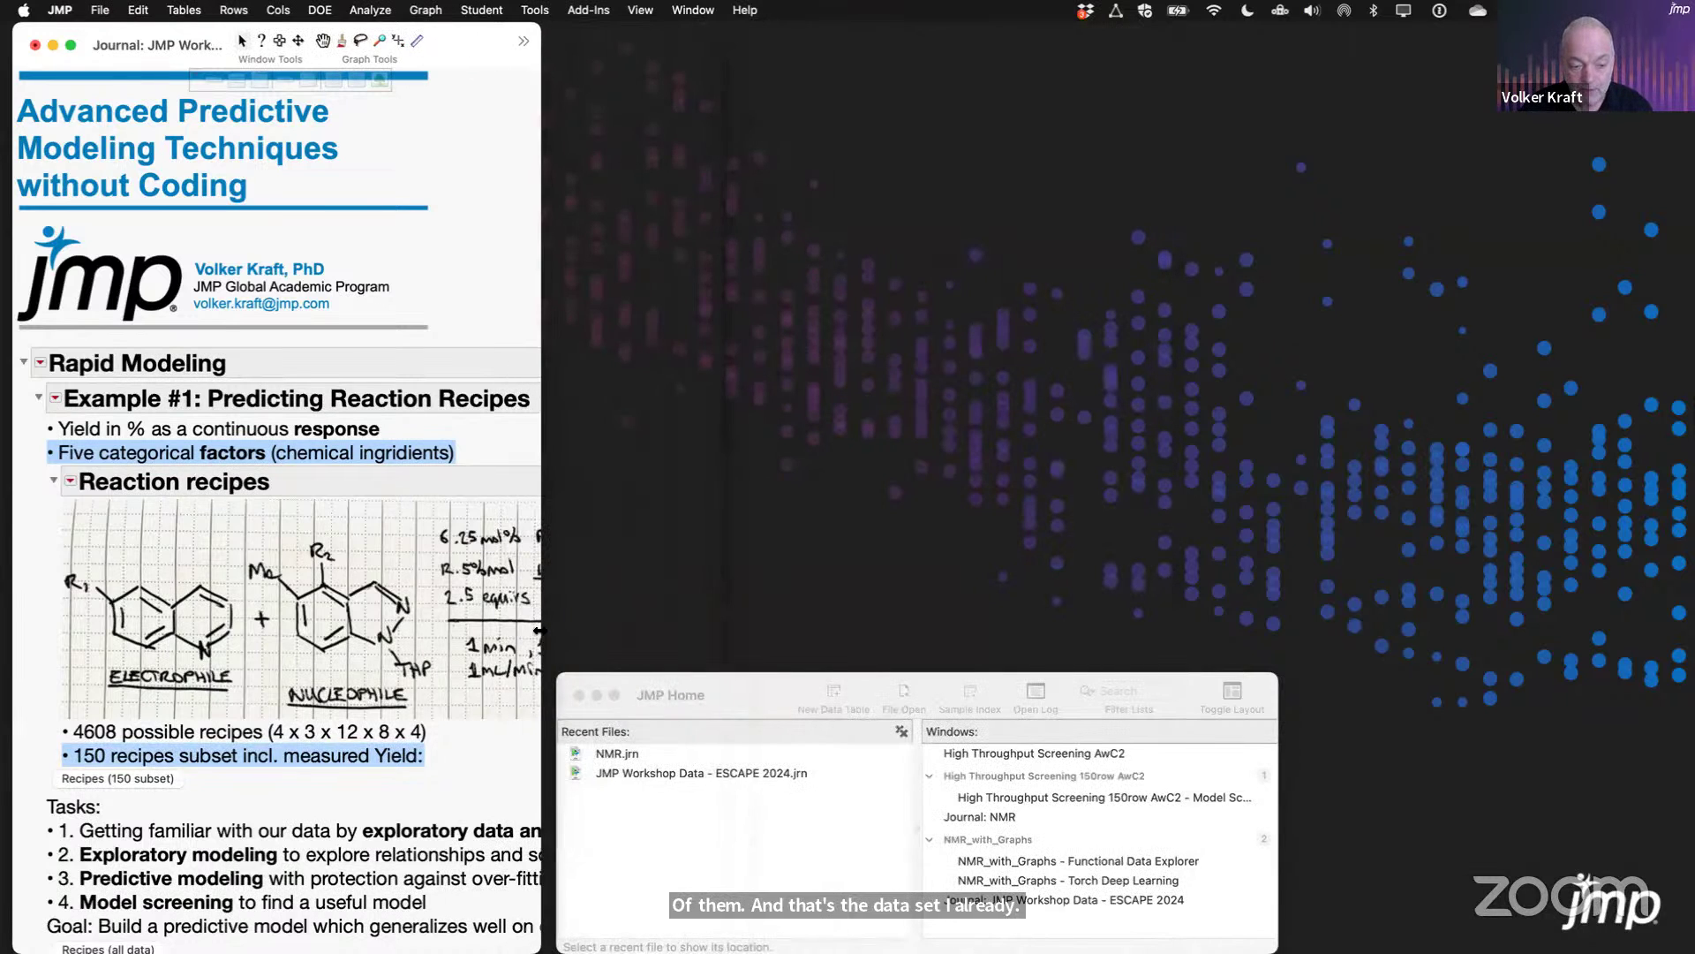
Step: Bring up the High Throughput Screening 150row AwC2 data table and select the five predictor columns from Electrophile to Solvent
double_click(1035, 777)
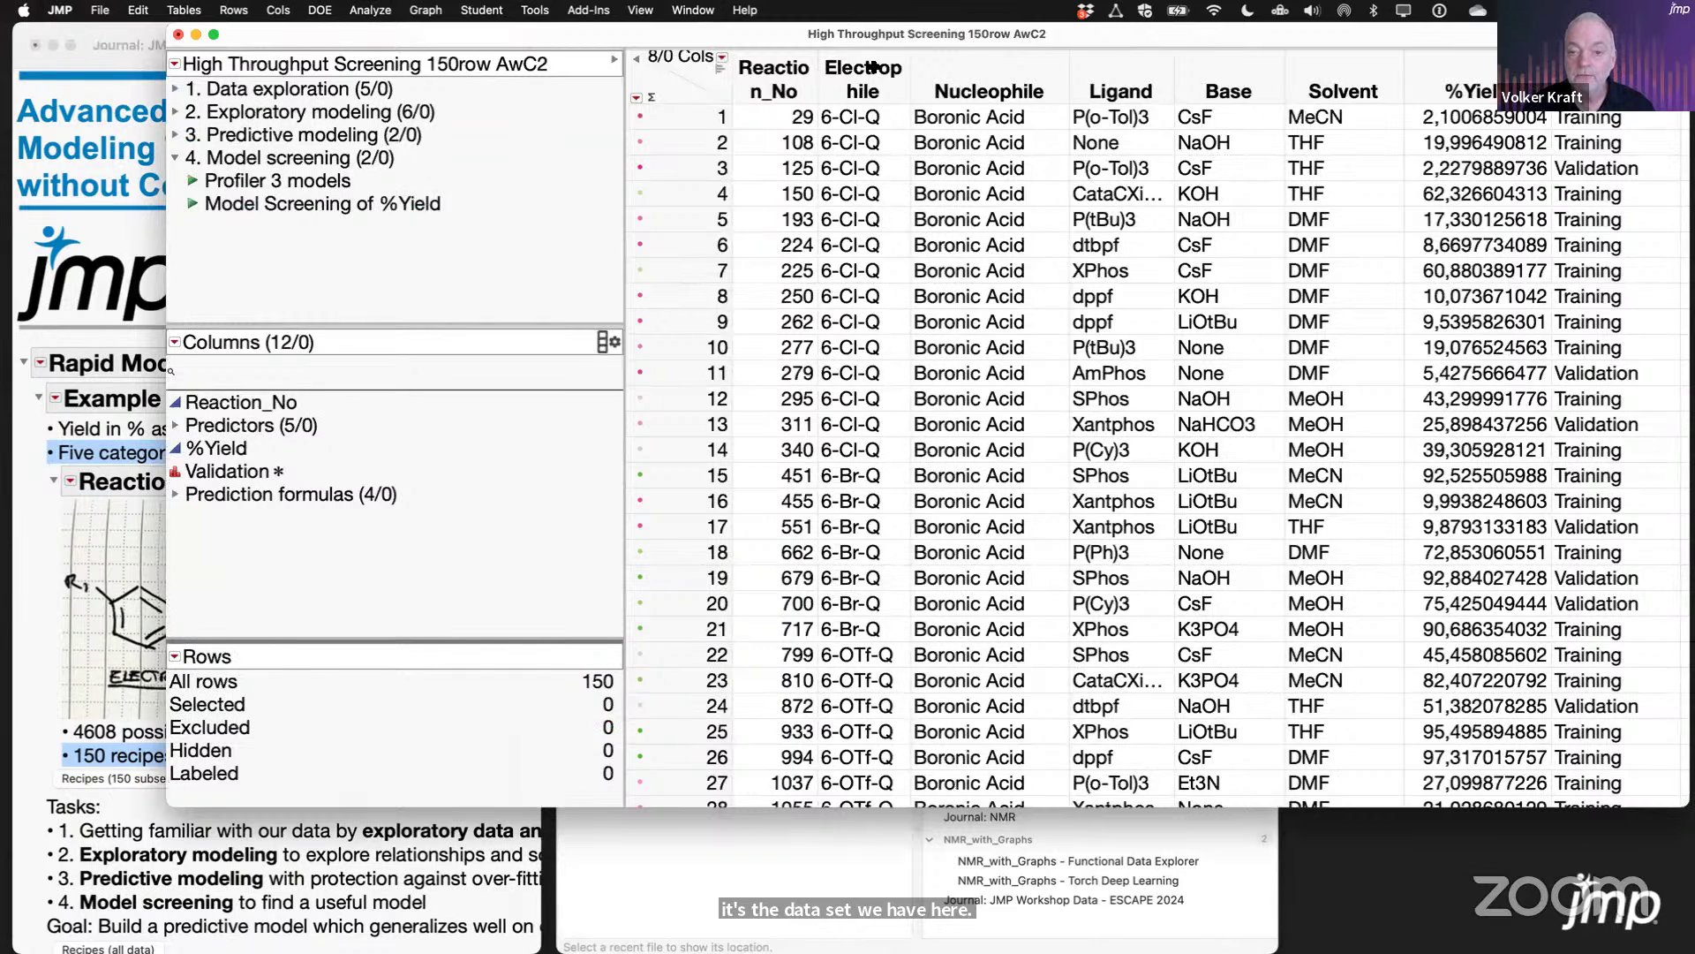
click(783, 76)
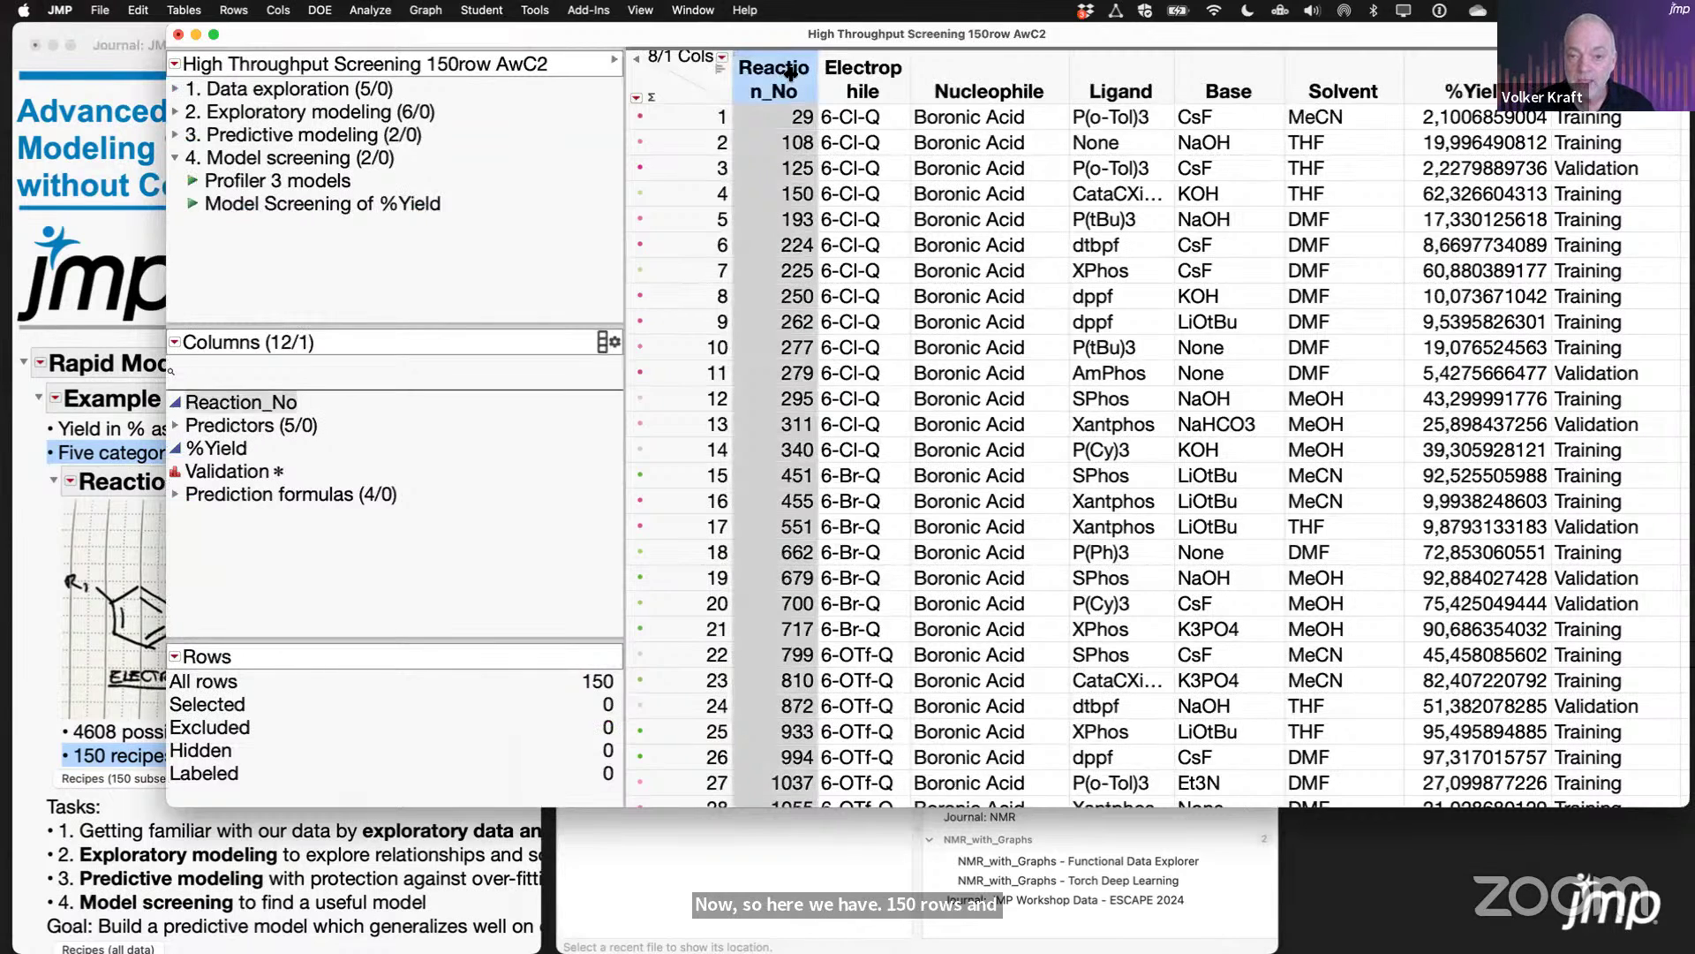
click(860, 74)
drag(860, 74, 1360, 65)
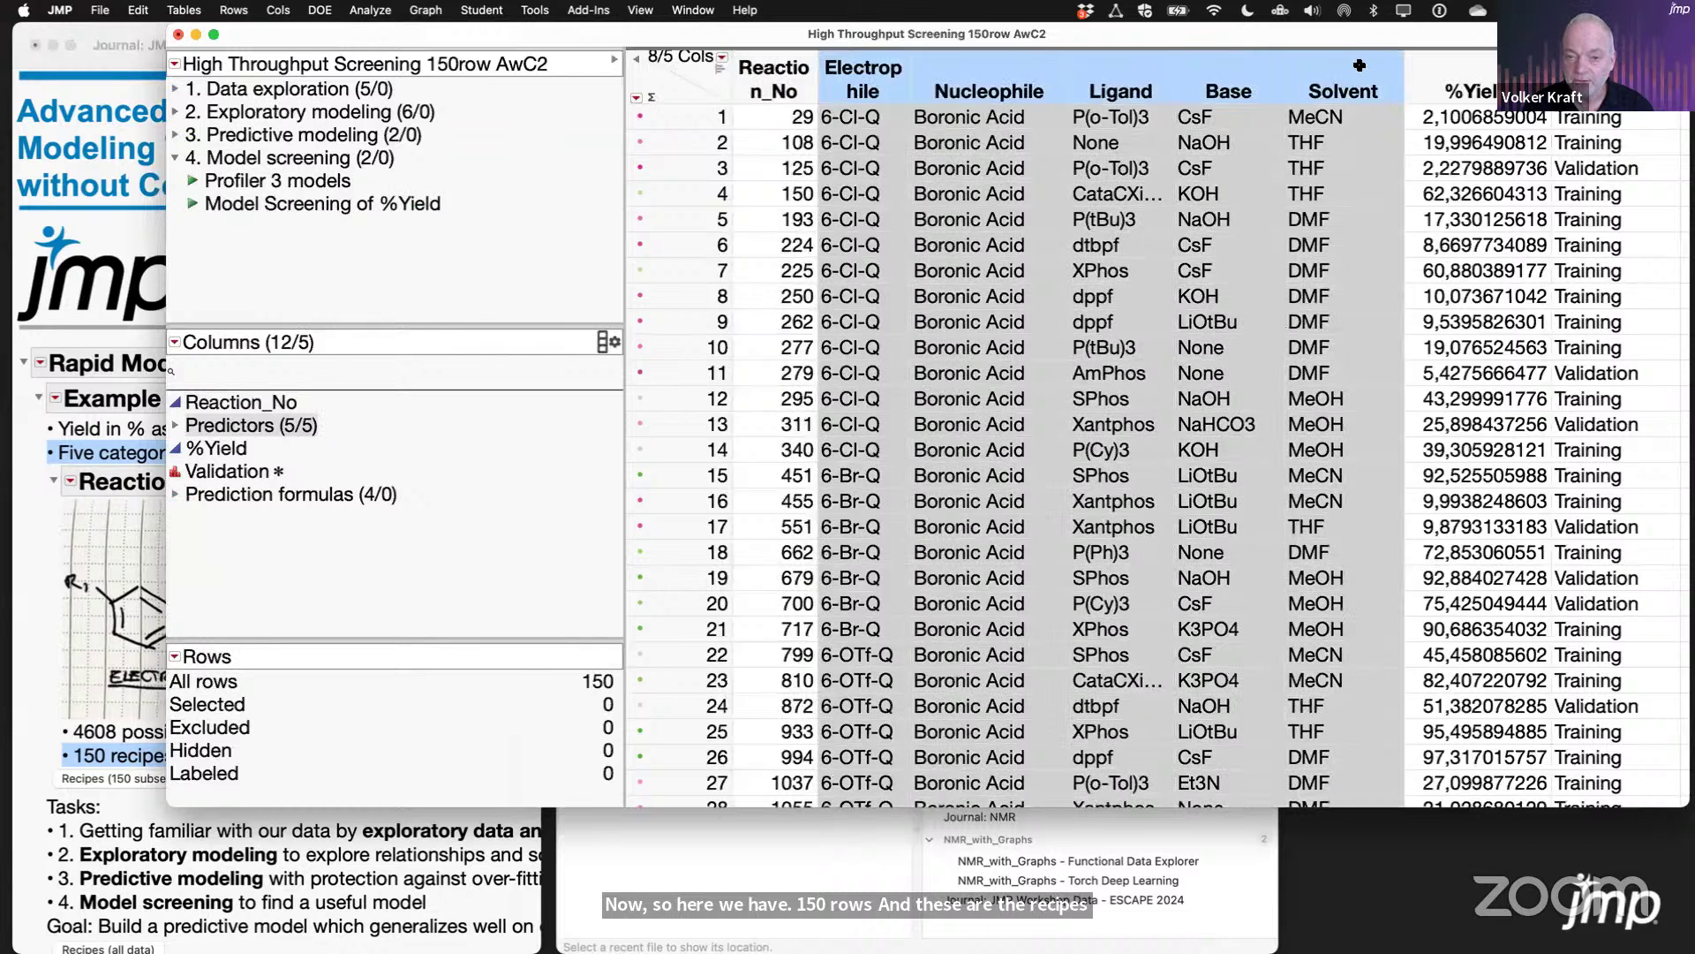
Step: Show the header graphs above the data table columns and select the %Yield and Validation columns in turn
click(722, 70)
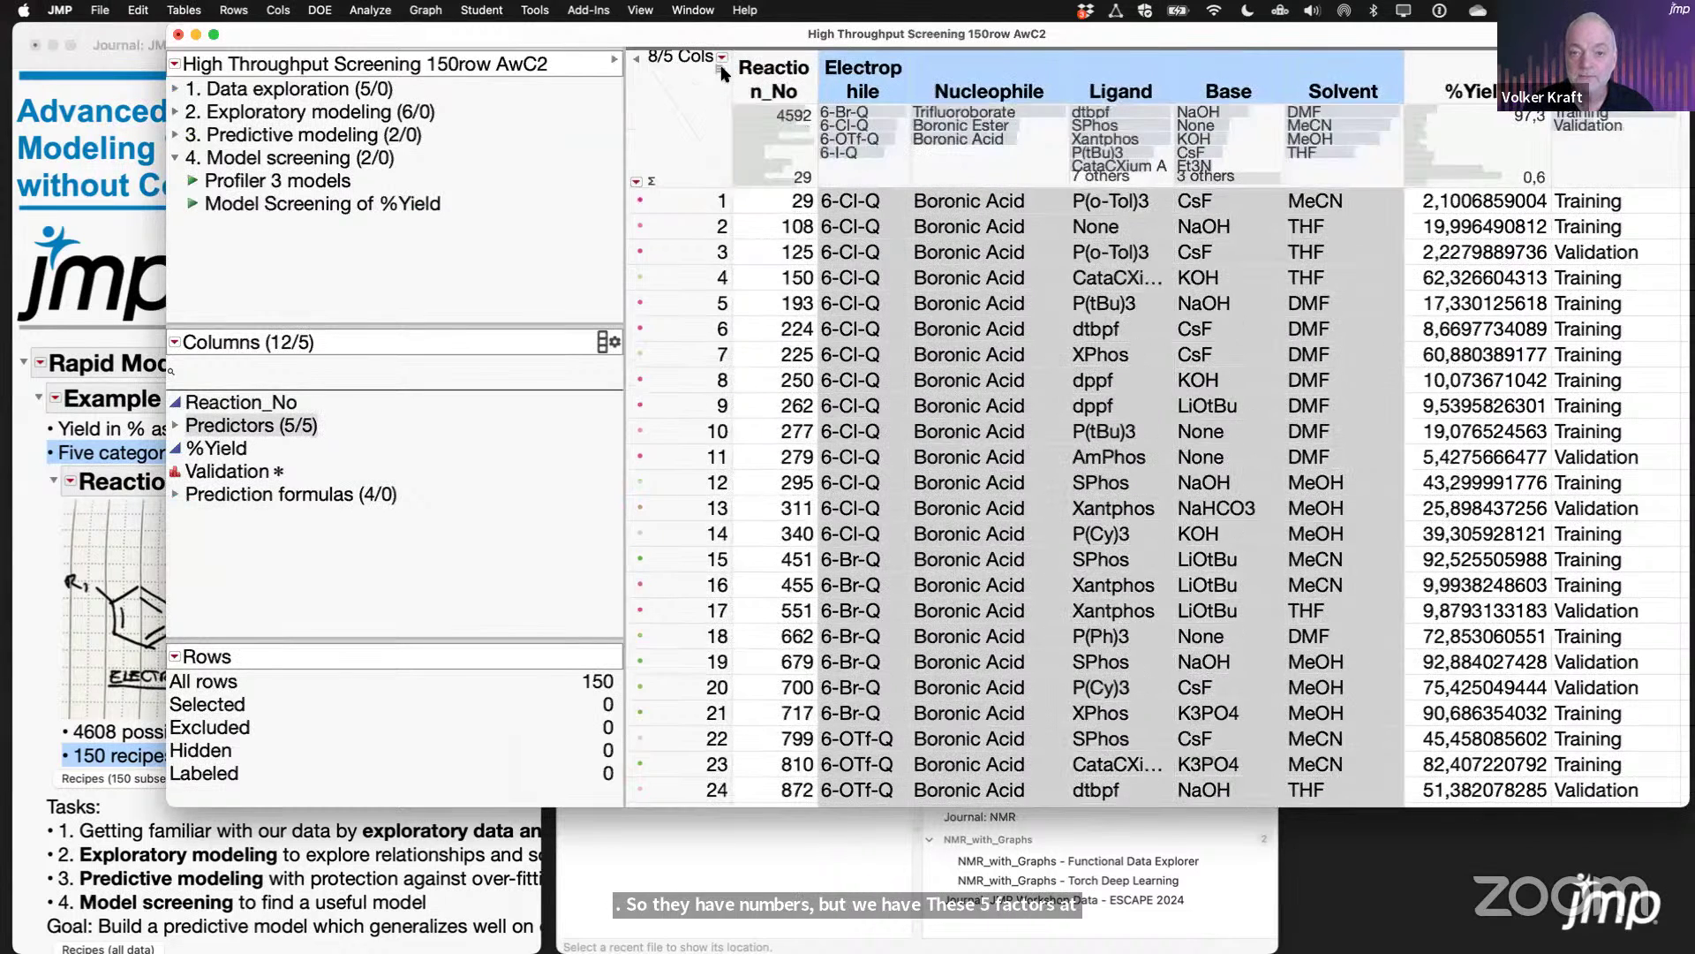
click(688, 219)
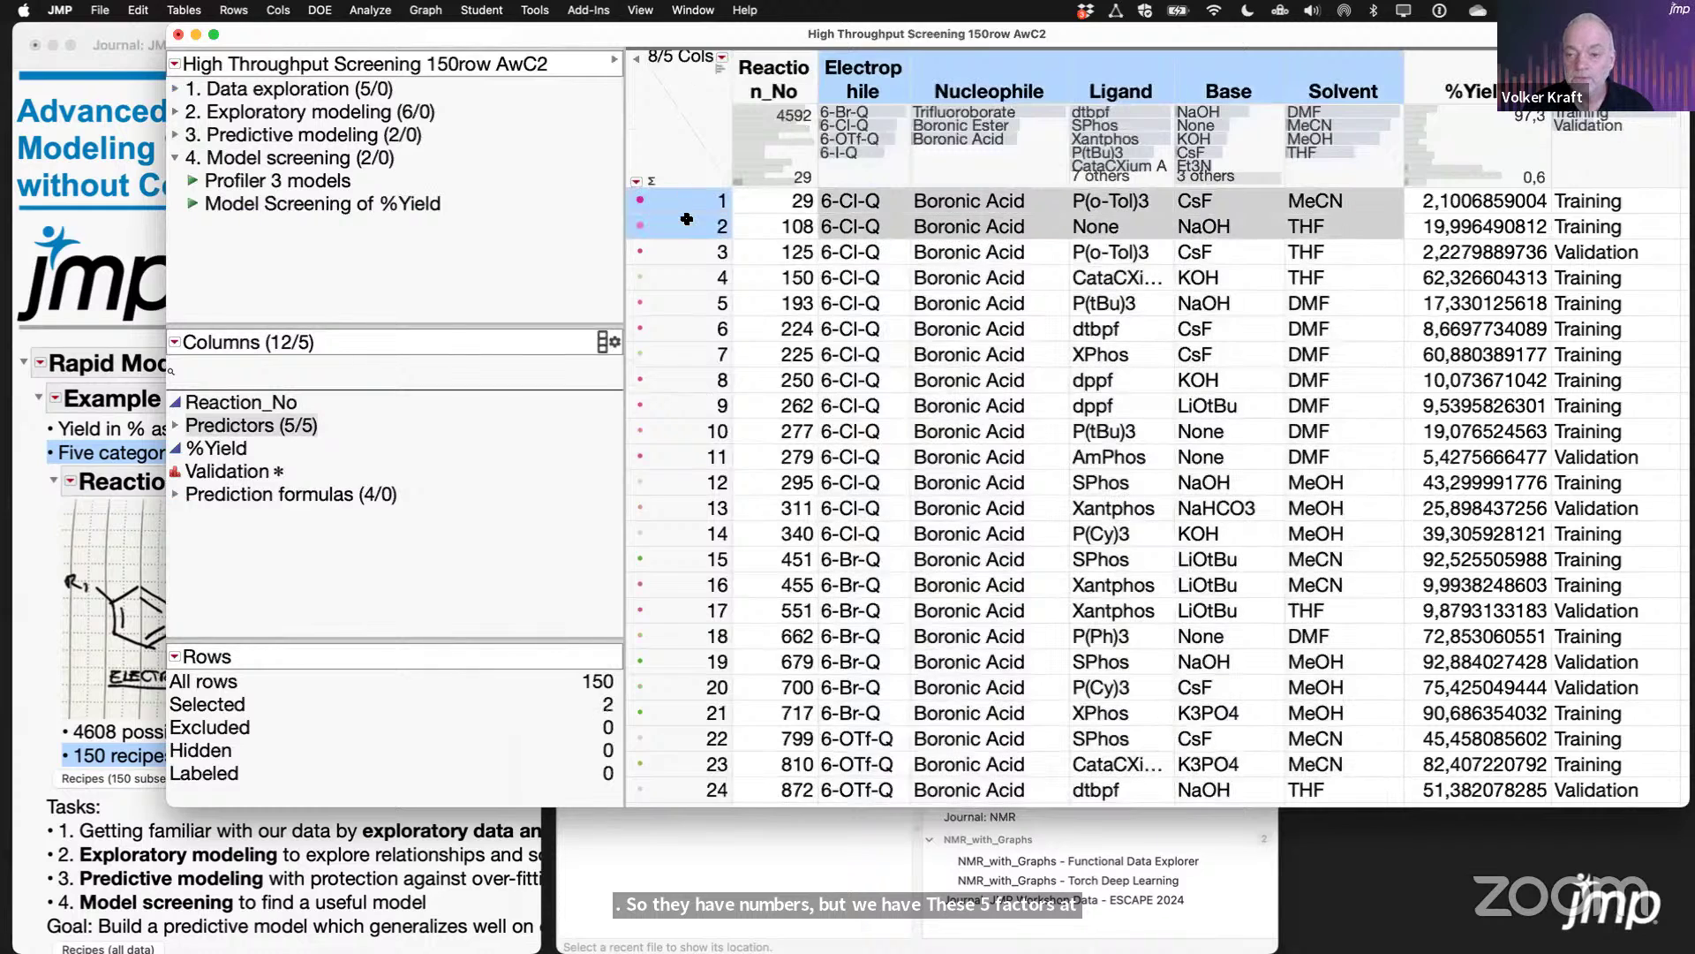
click(677, 157)
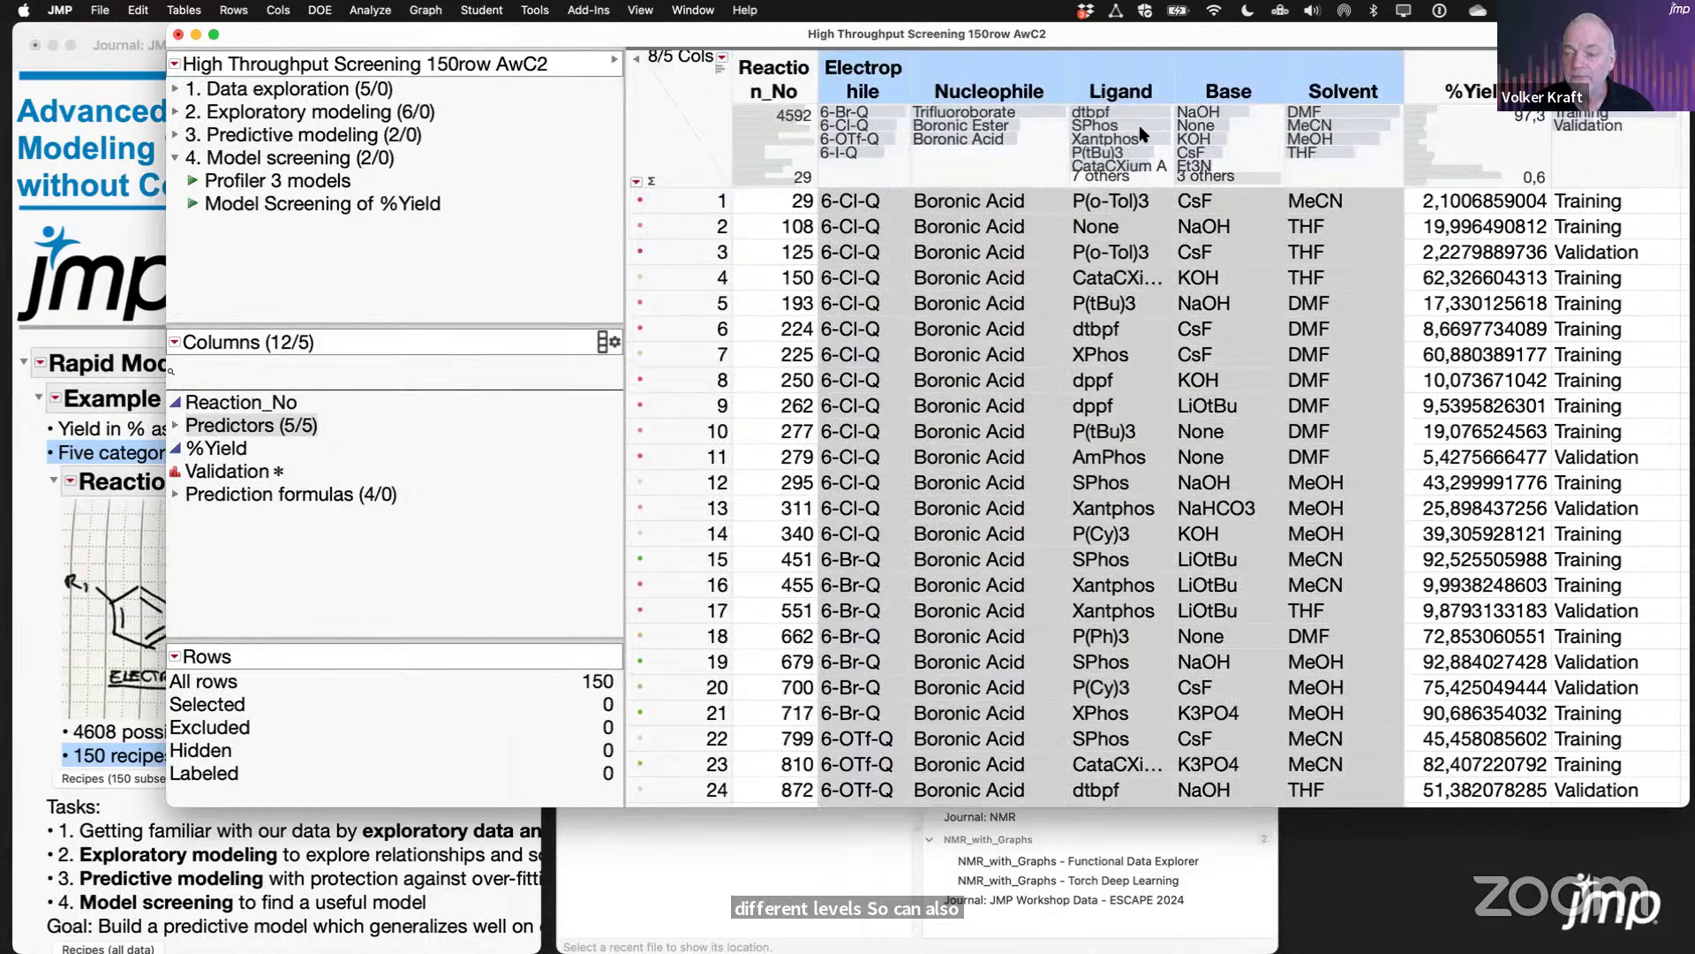
click(1463, 84)
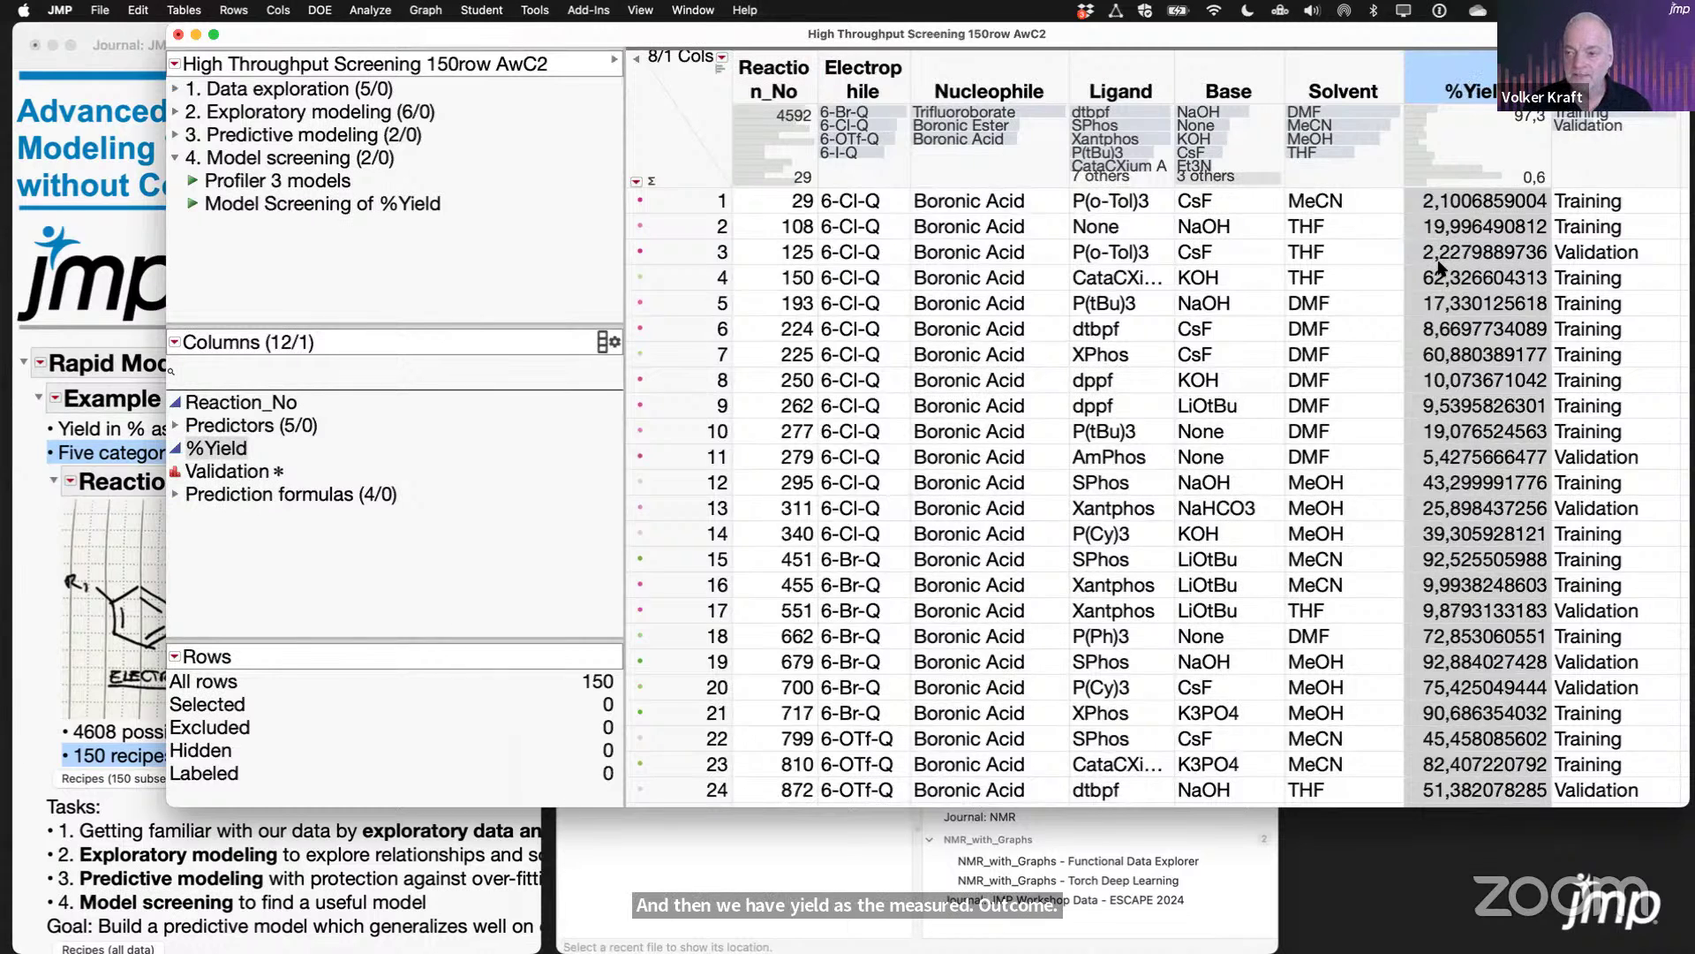
click(1612, 83)
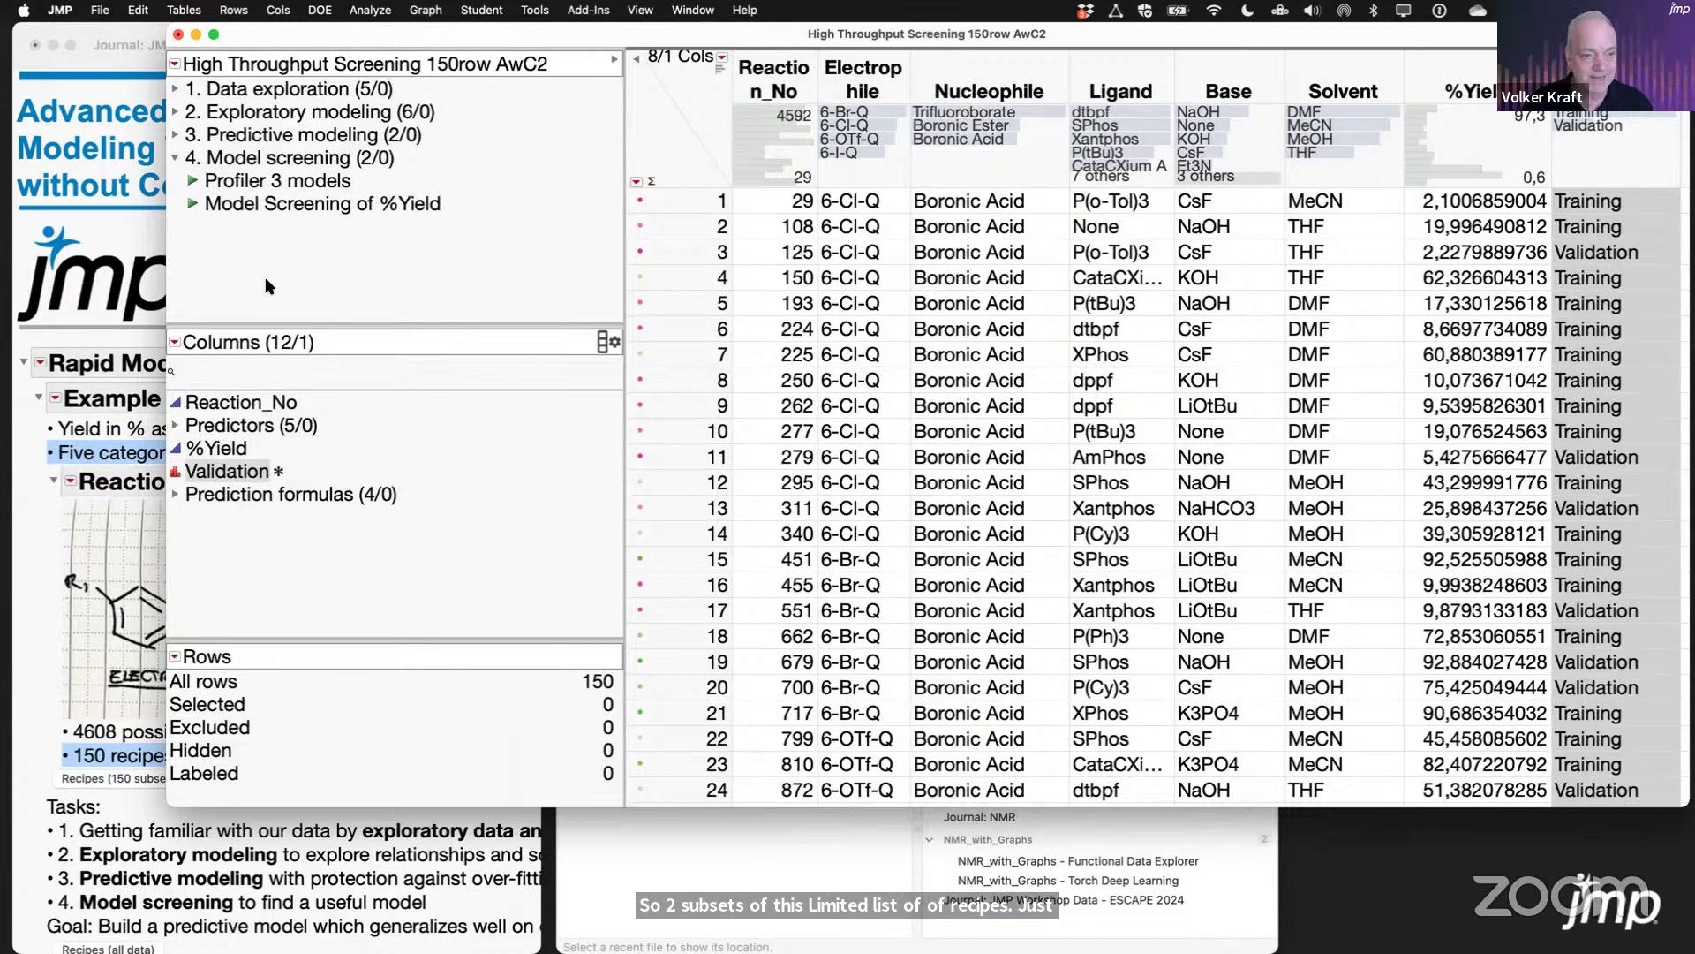
Step: Expand the Data exploration script group, launch an enlarged Graph Builder window and assign %Yield to the Y axis
click(175, 89)
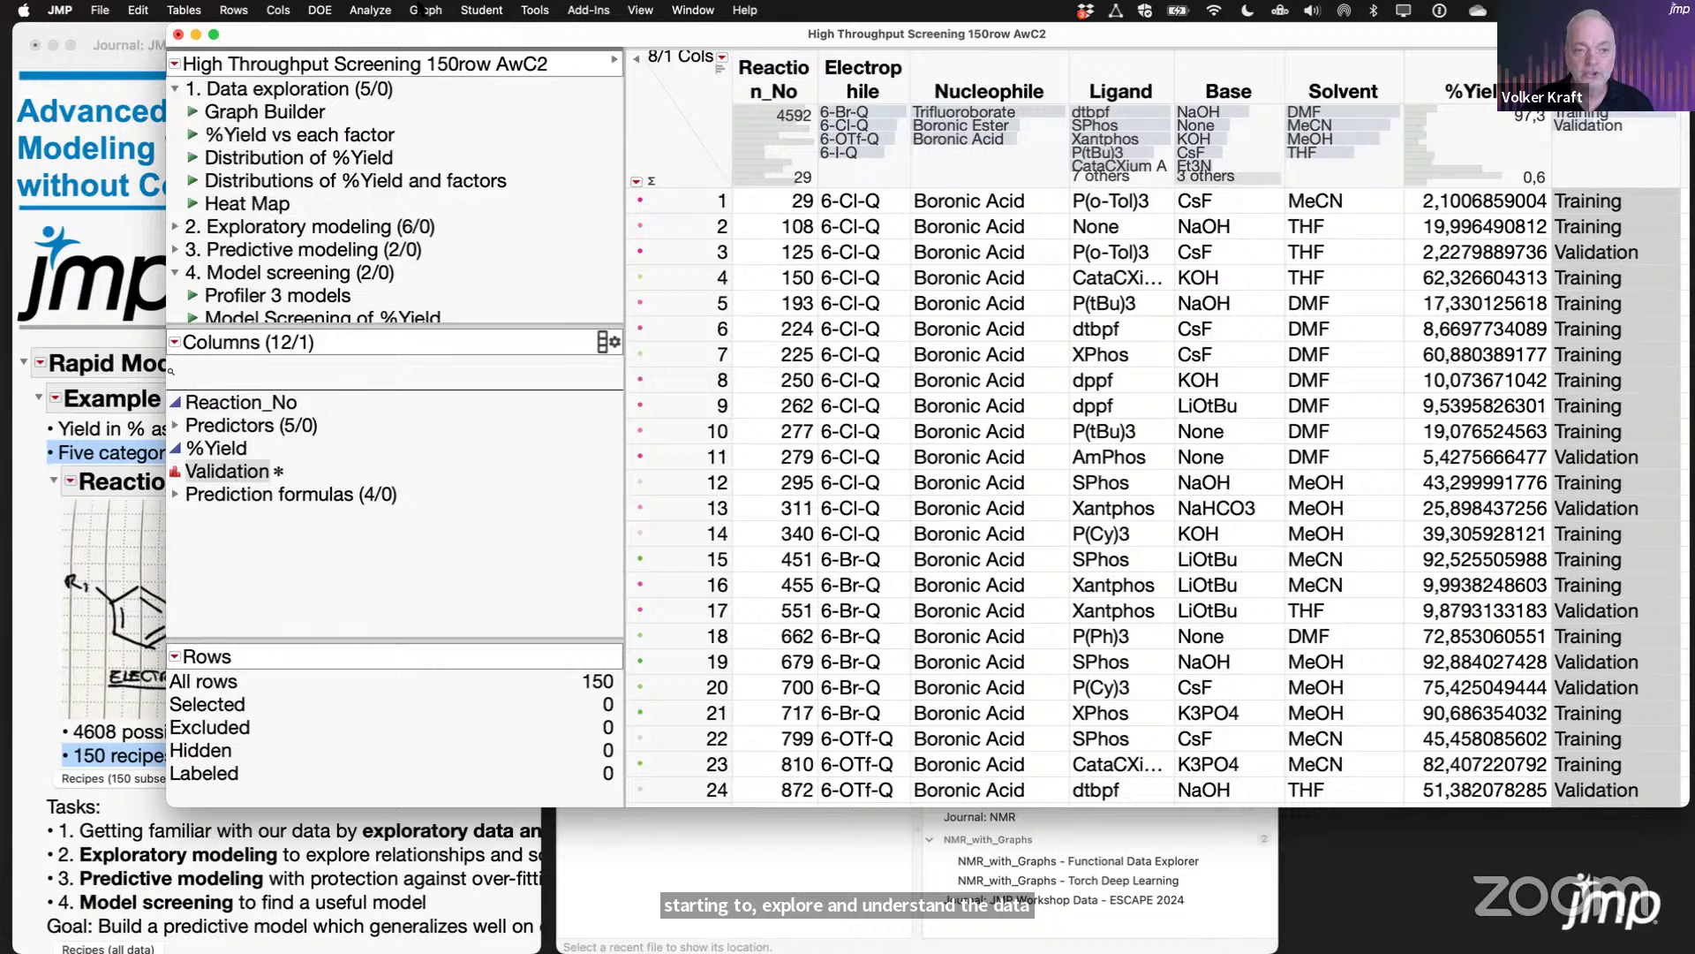
click(428, 10)
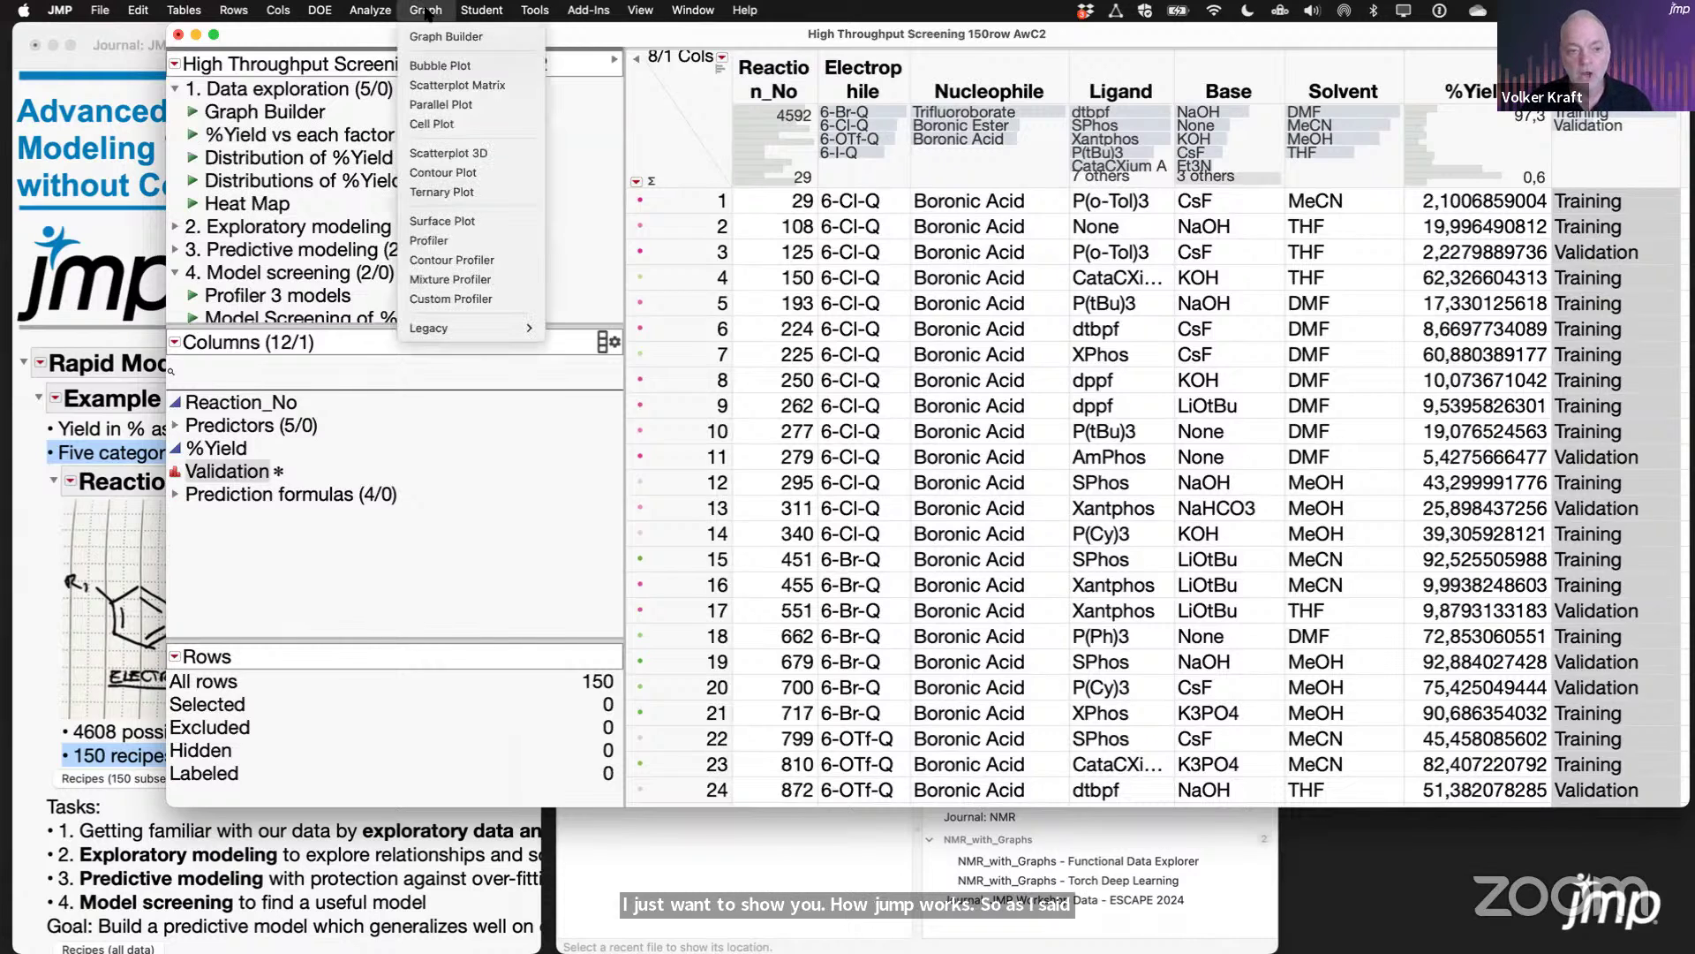
click(445, 37)
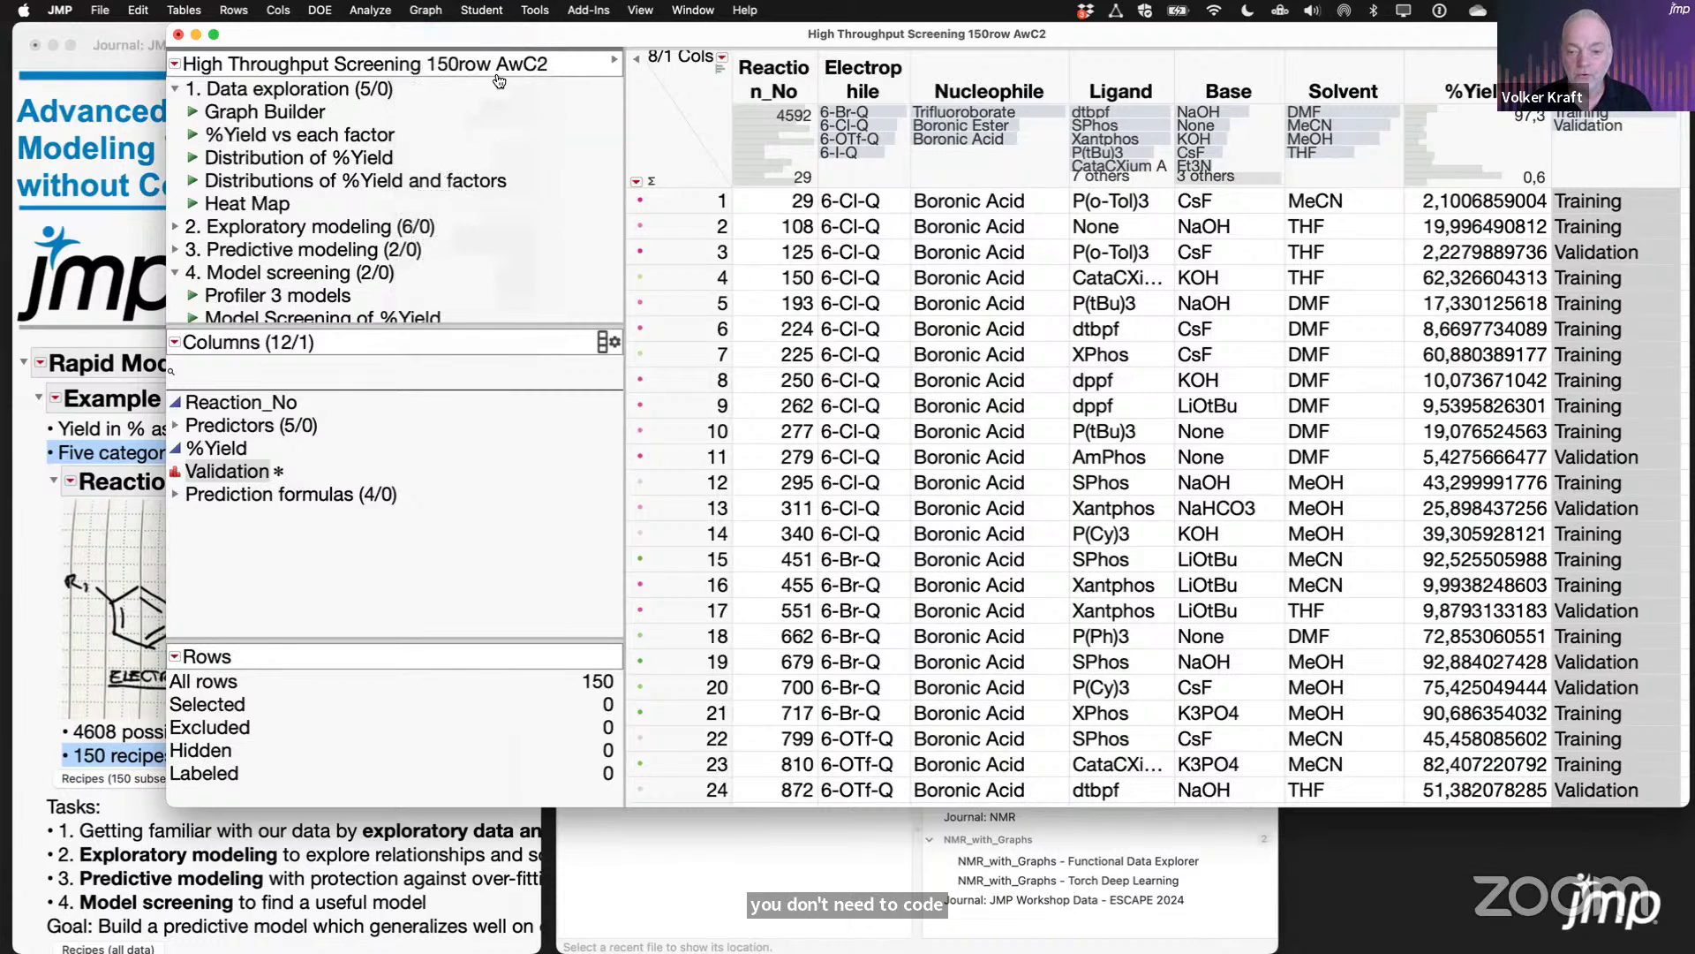
drag(1098, 639, 1383, 760)
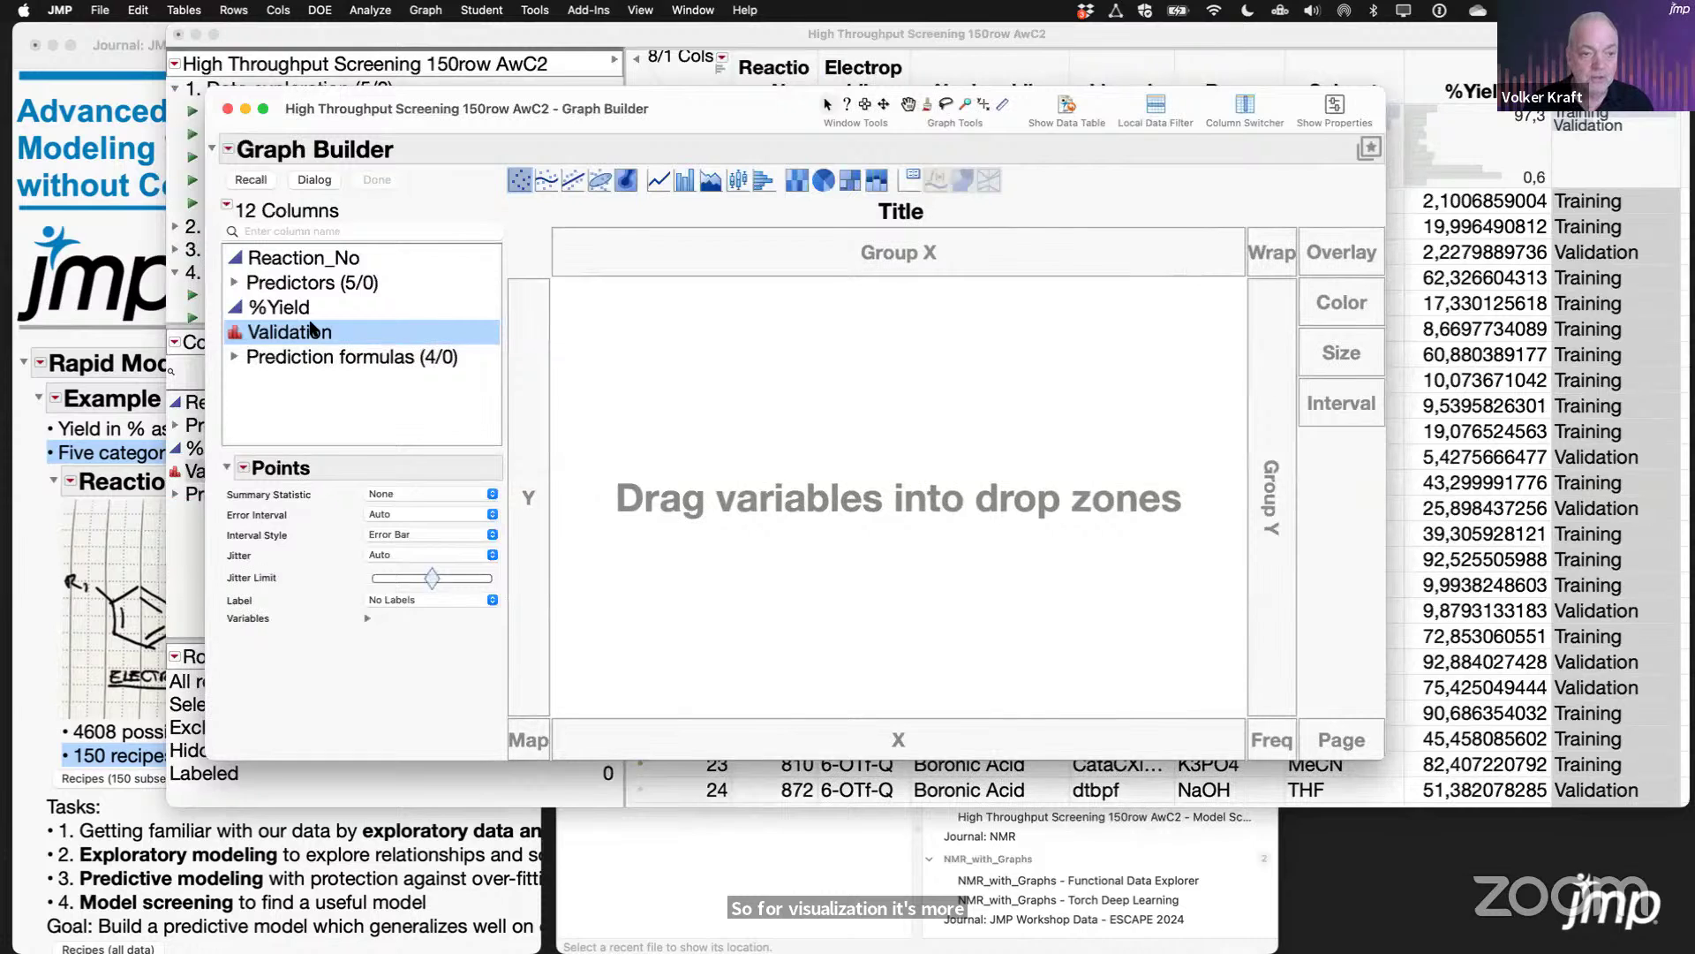
drag(269, 308, 524, 408)
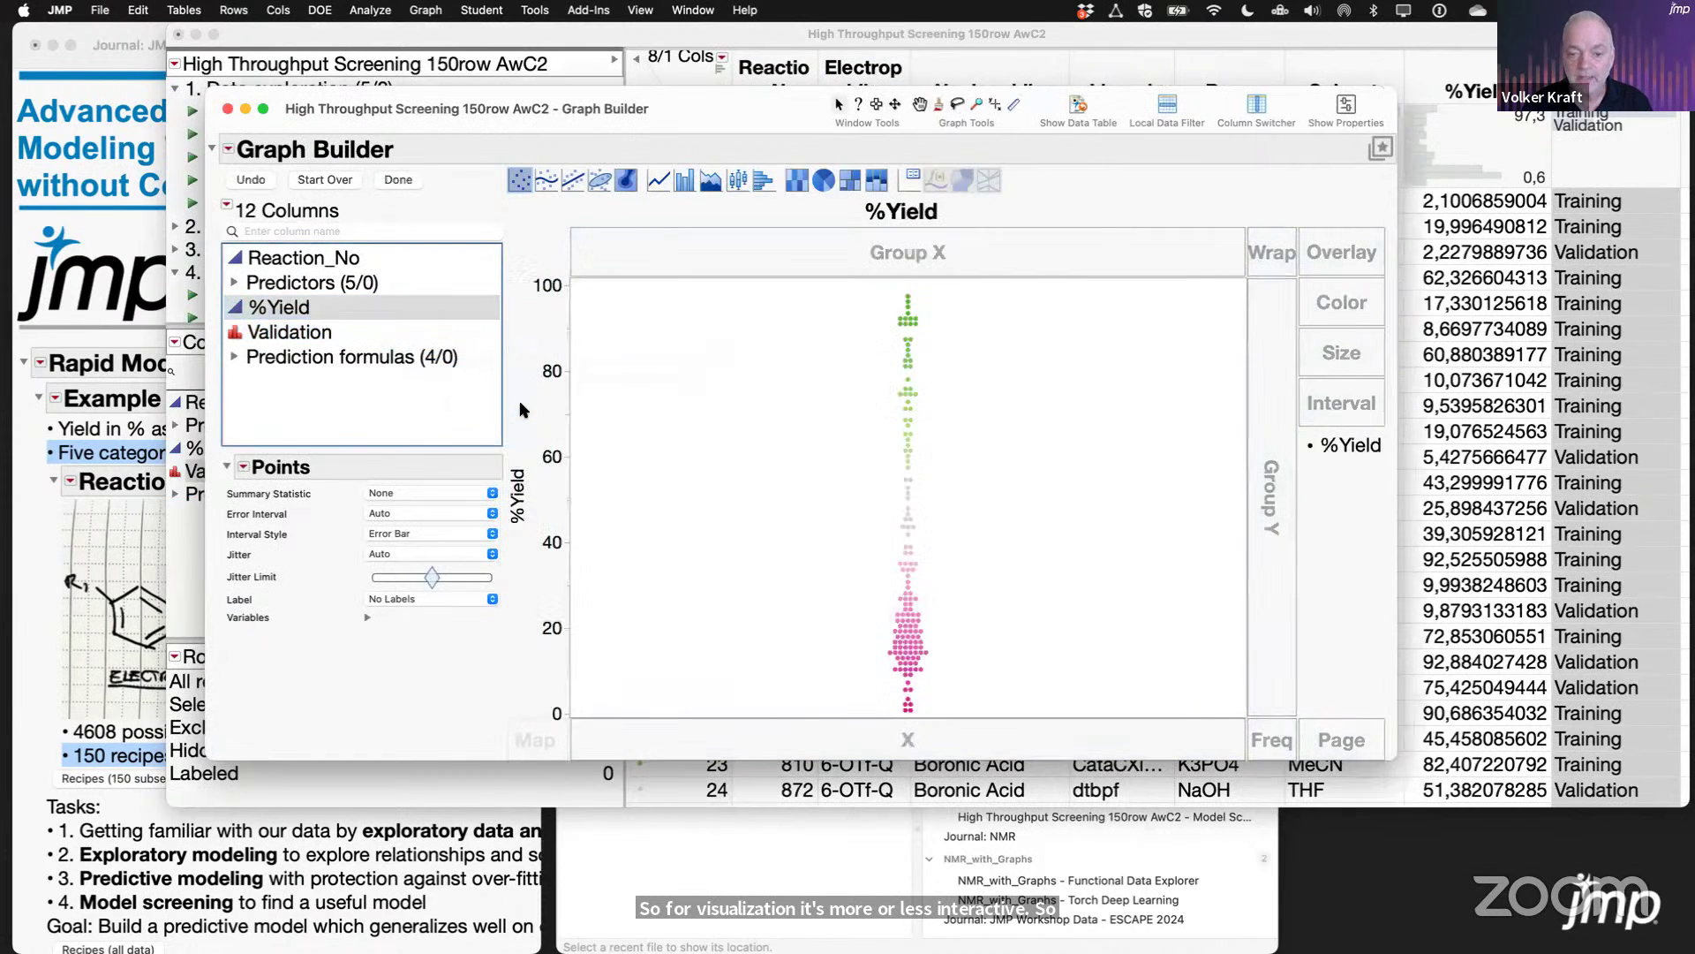
Step: Expand the Predictors group and place Electrophile, Nucleophile and Ligand side by side on the graph's X axis
click(235, 282)
drag(292, 307, 737, 767)
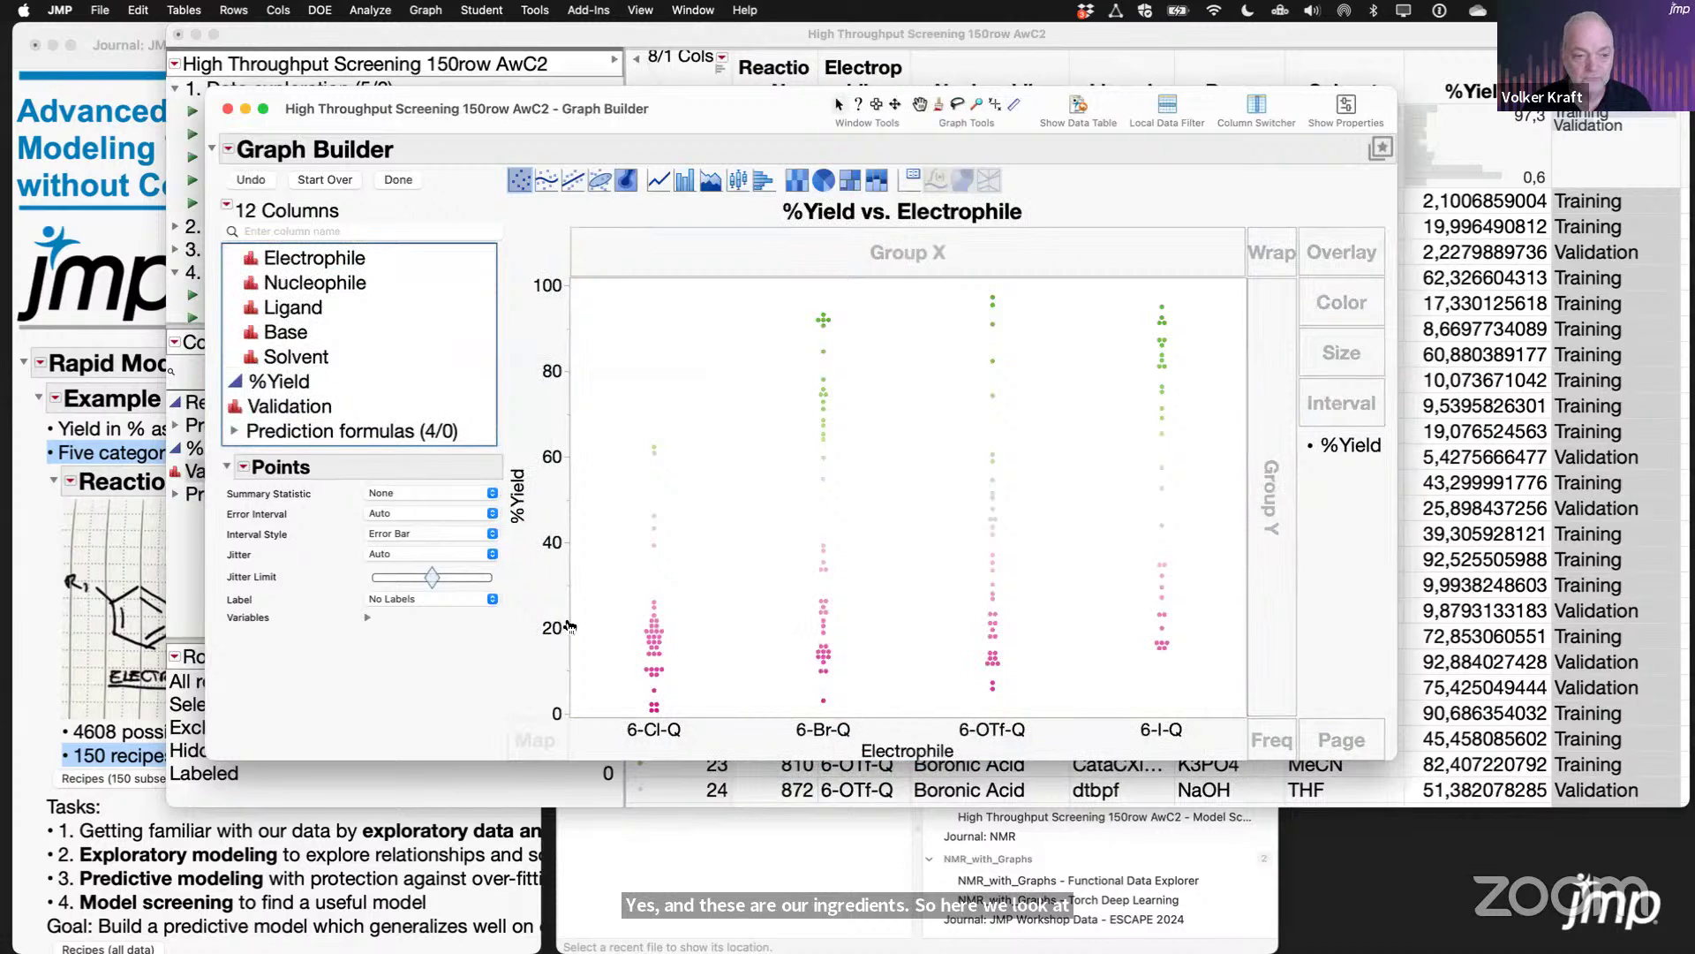
drag(360, 283, 1157, 744)
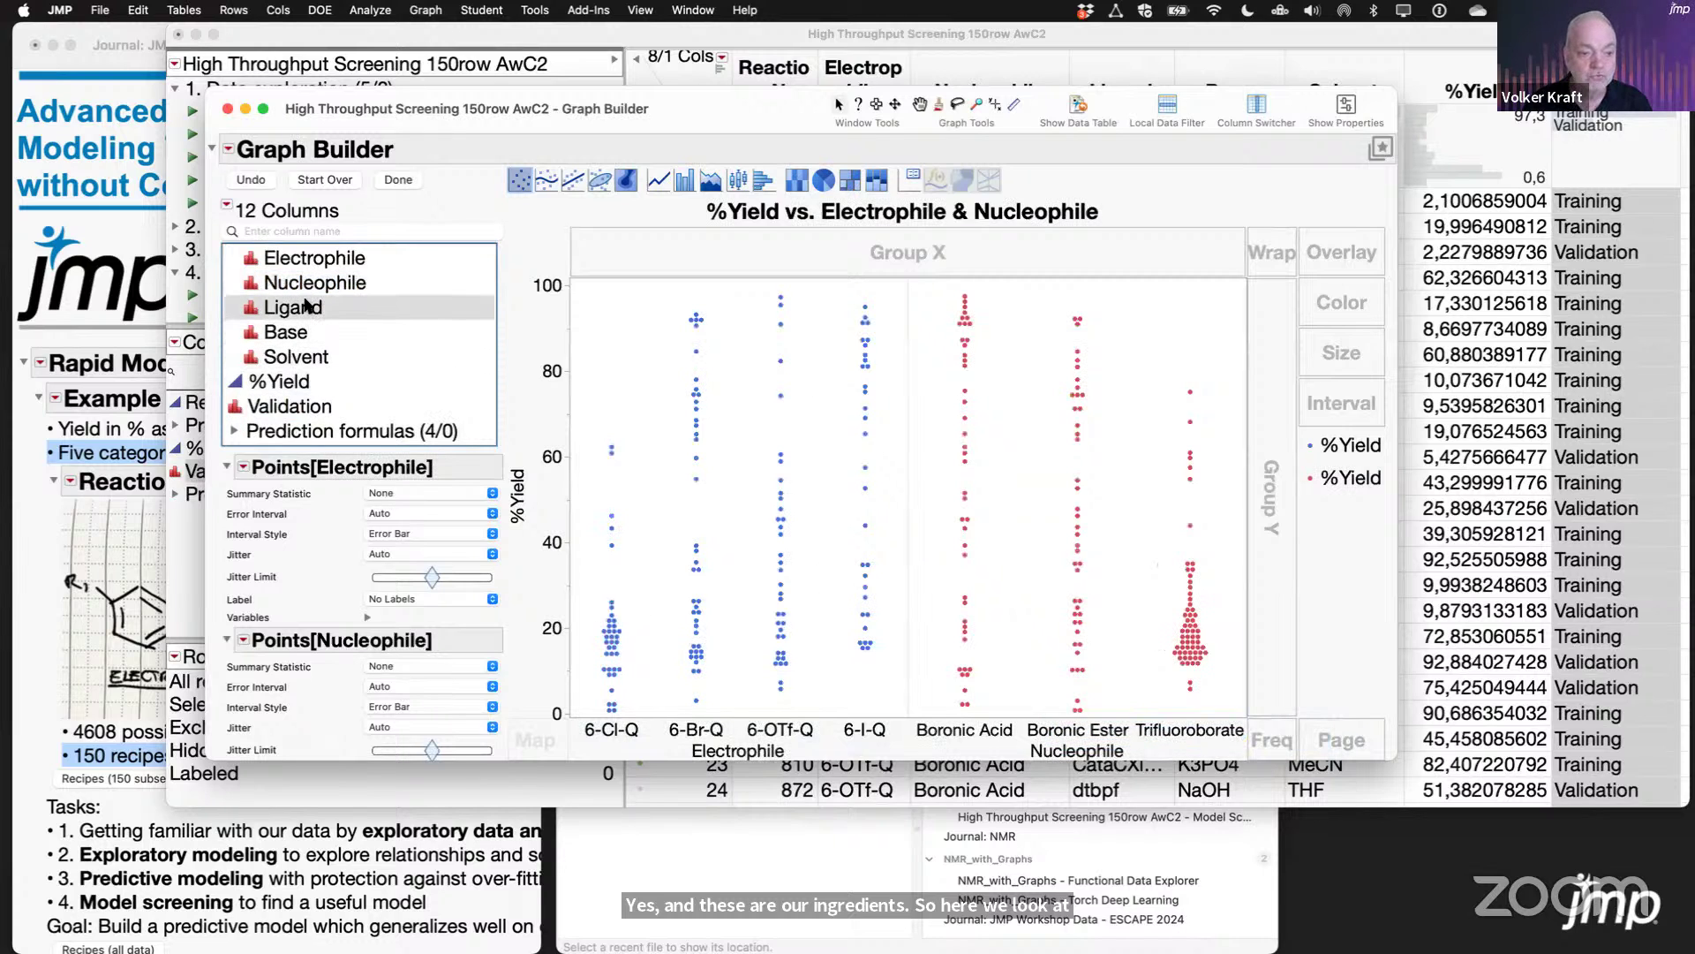
drag(306, 309, 1207, 740)
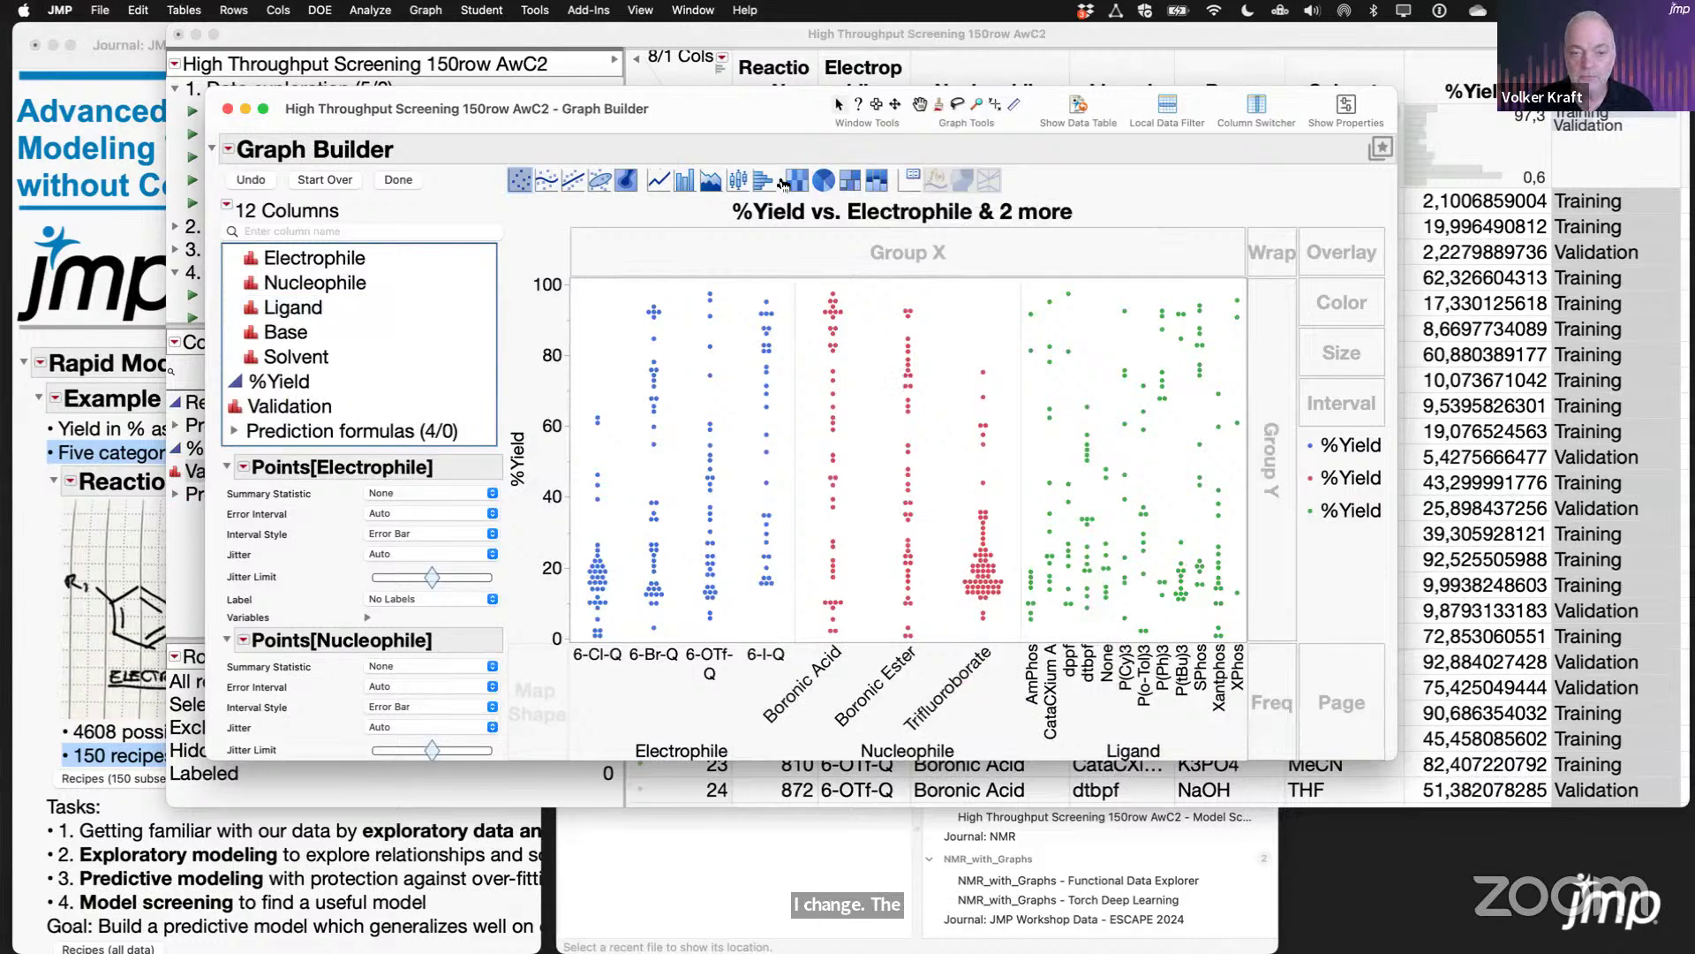
Step: Change the %Yield graph to box plots, finish it in an enlarged window and close it
click(740, 180)
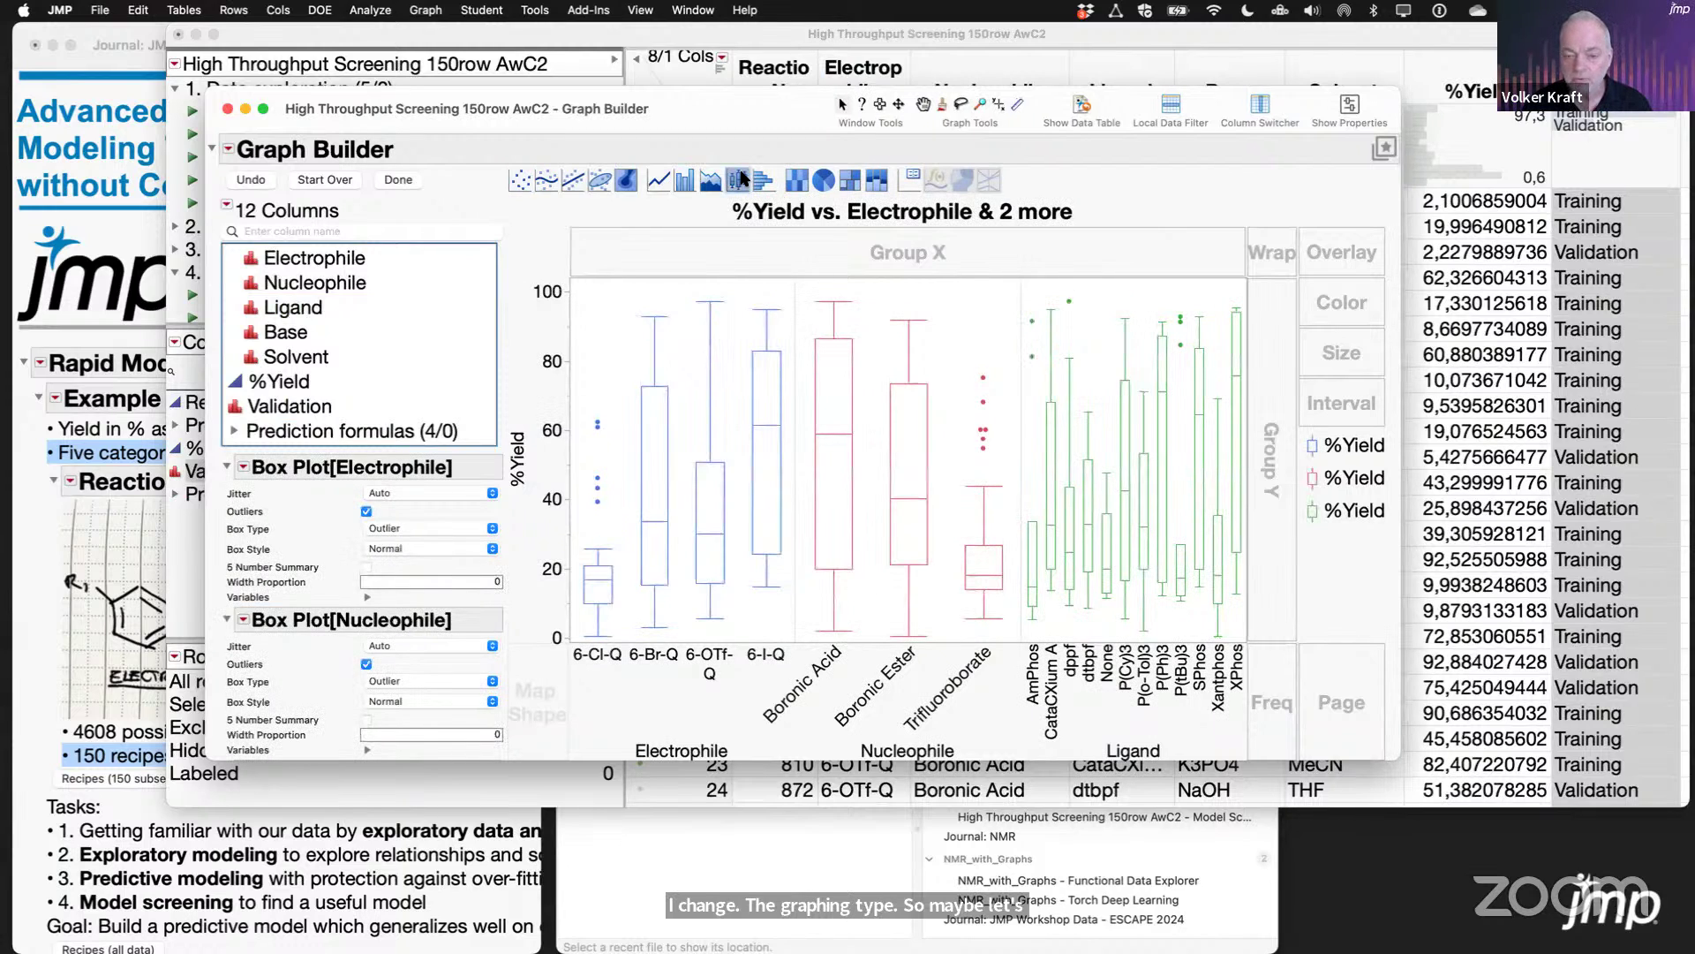
click(393, 182)
drag(1062, 678, 1512, 858)
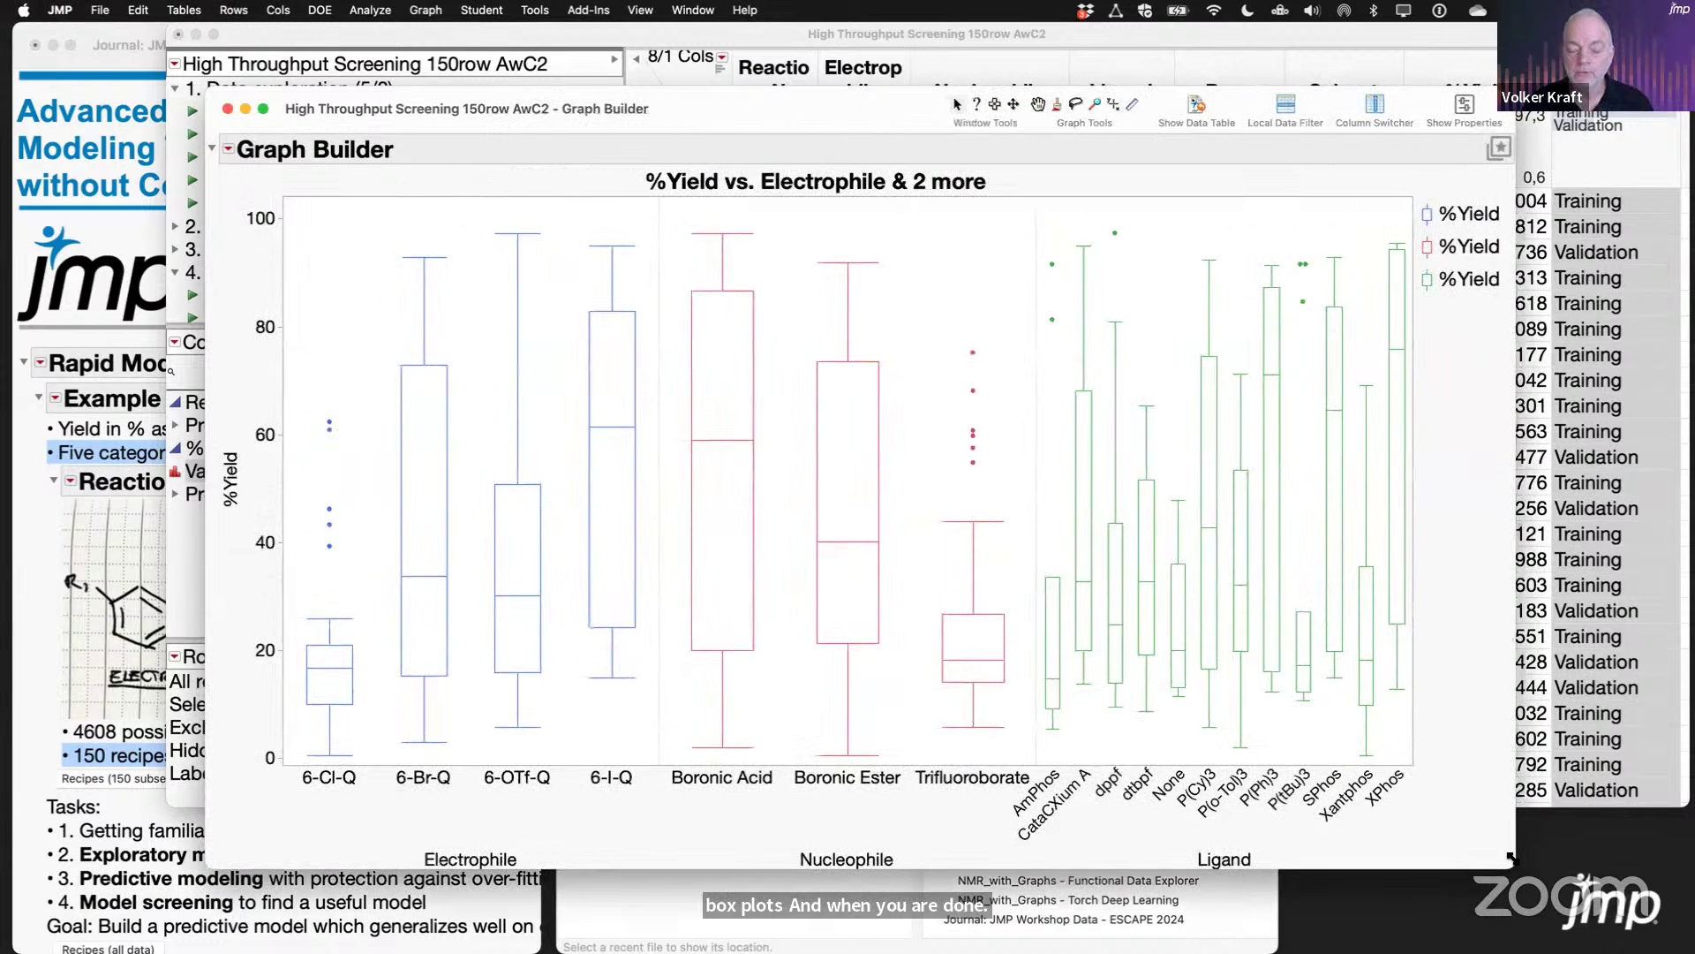
click(227, 110)
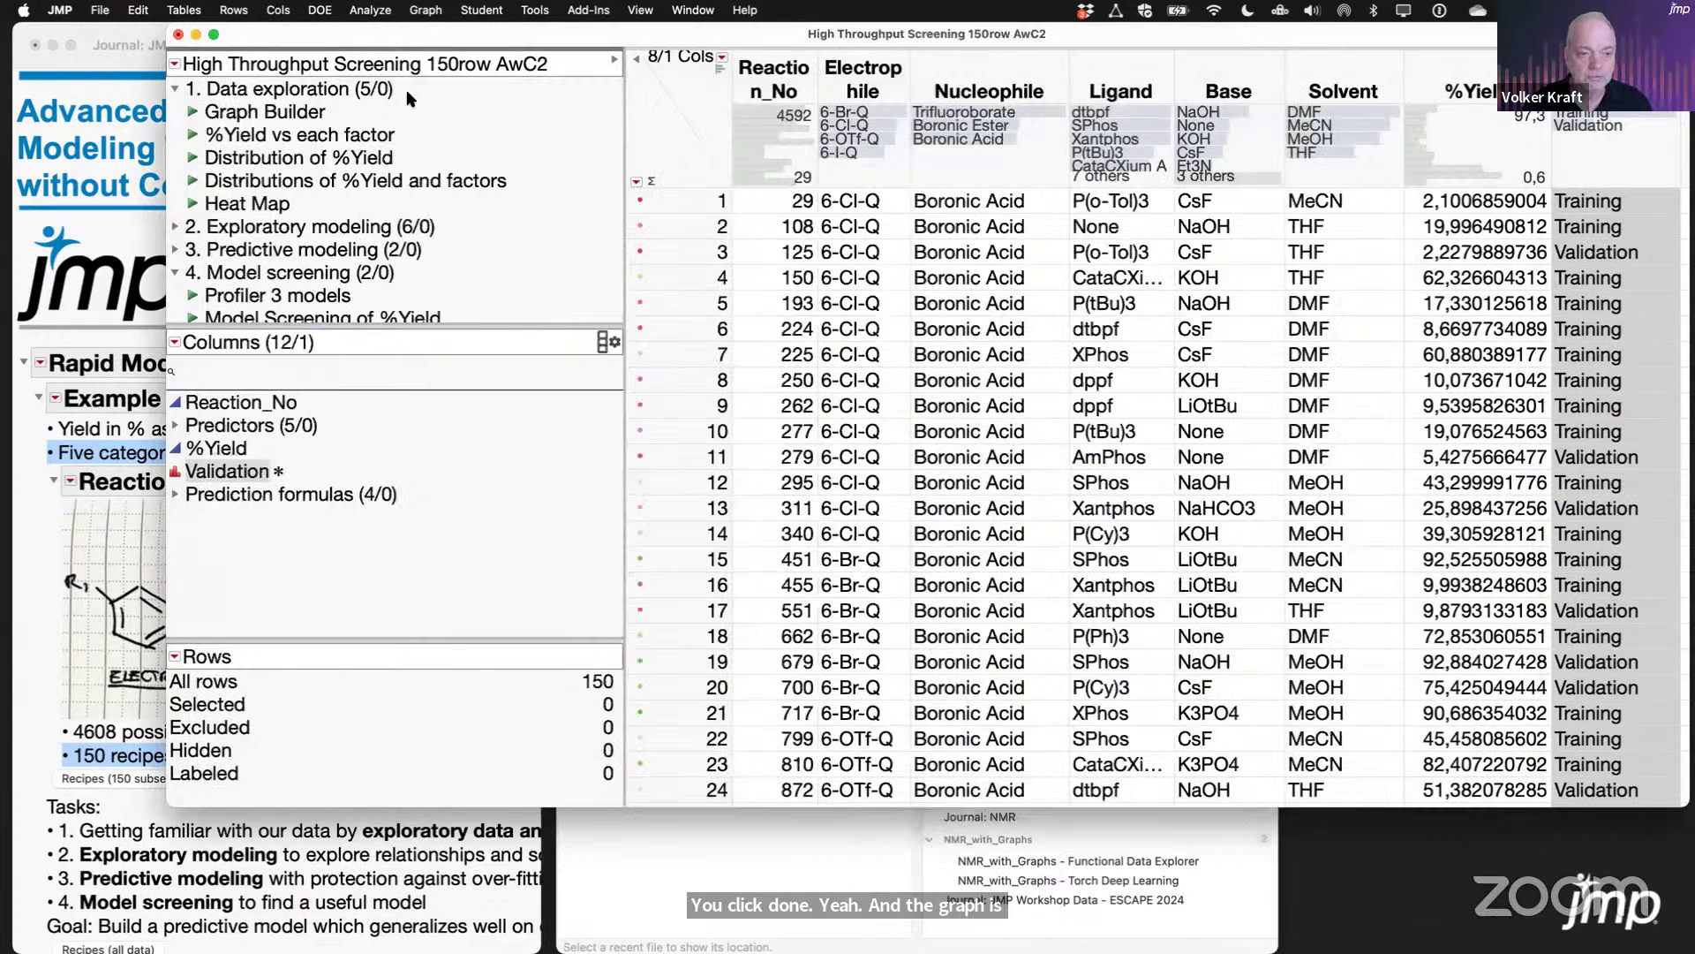
Step: Run a Distribution analysis with %Yield and the five predictors as Y columns, and move the report window up into view
click(370, 10)
click(388, 30)
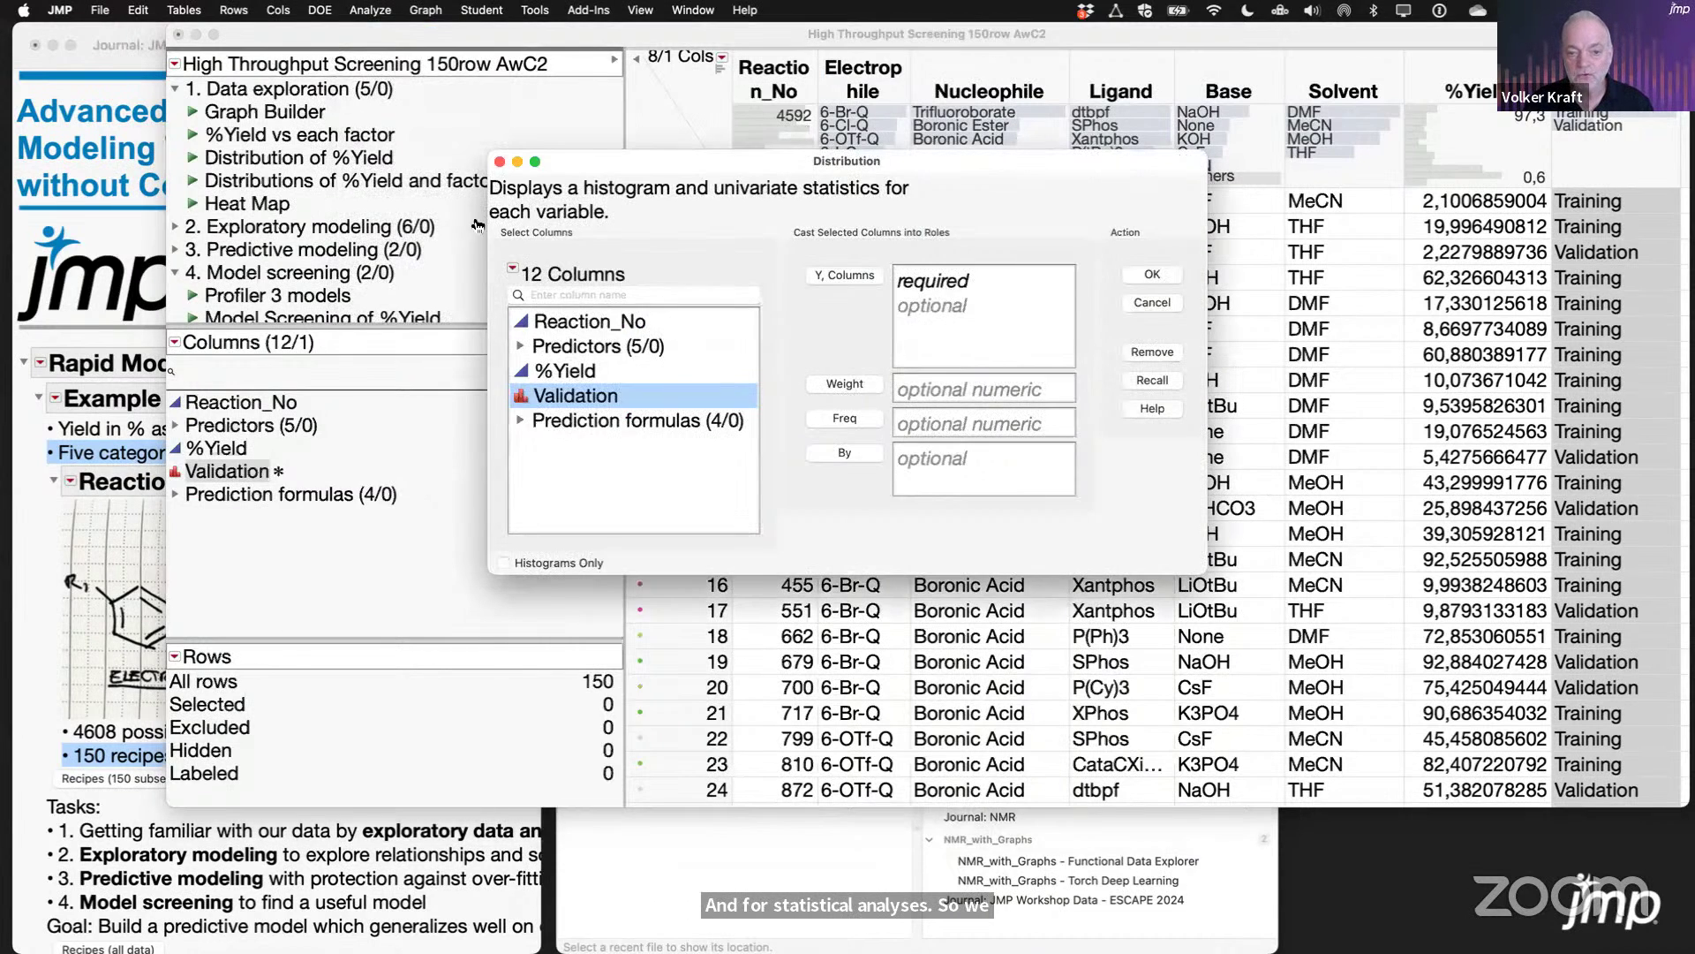
click(650, 369)
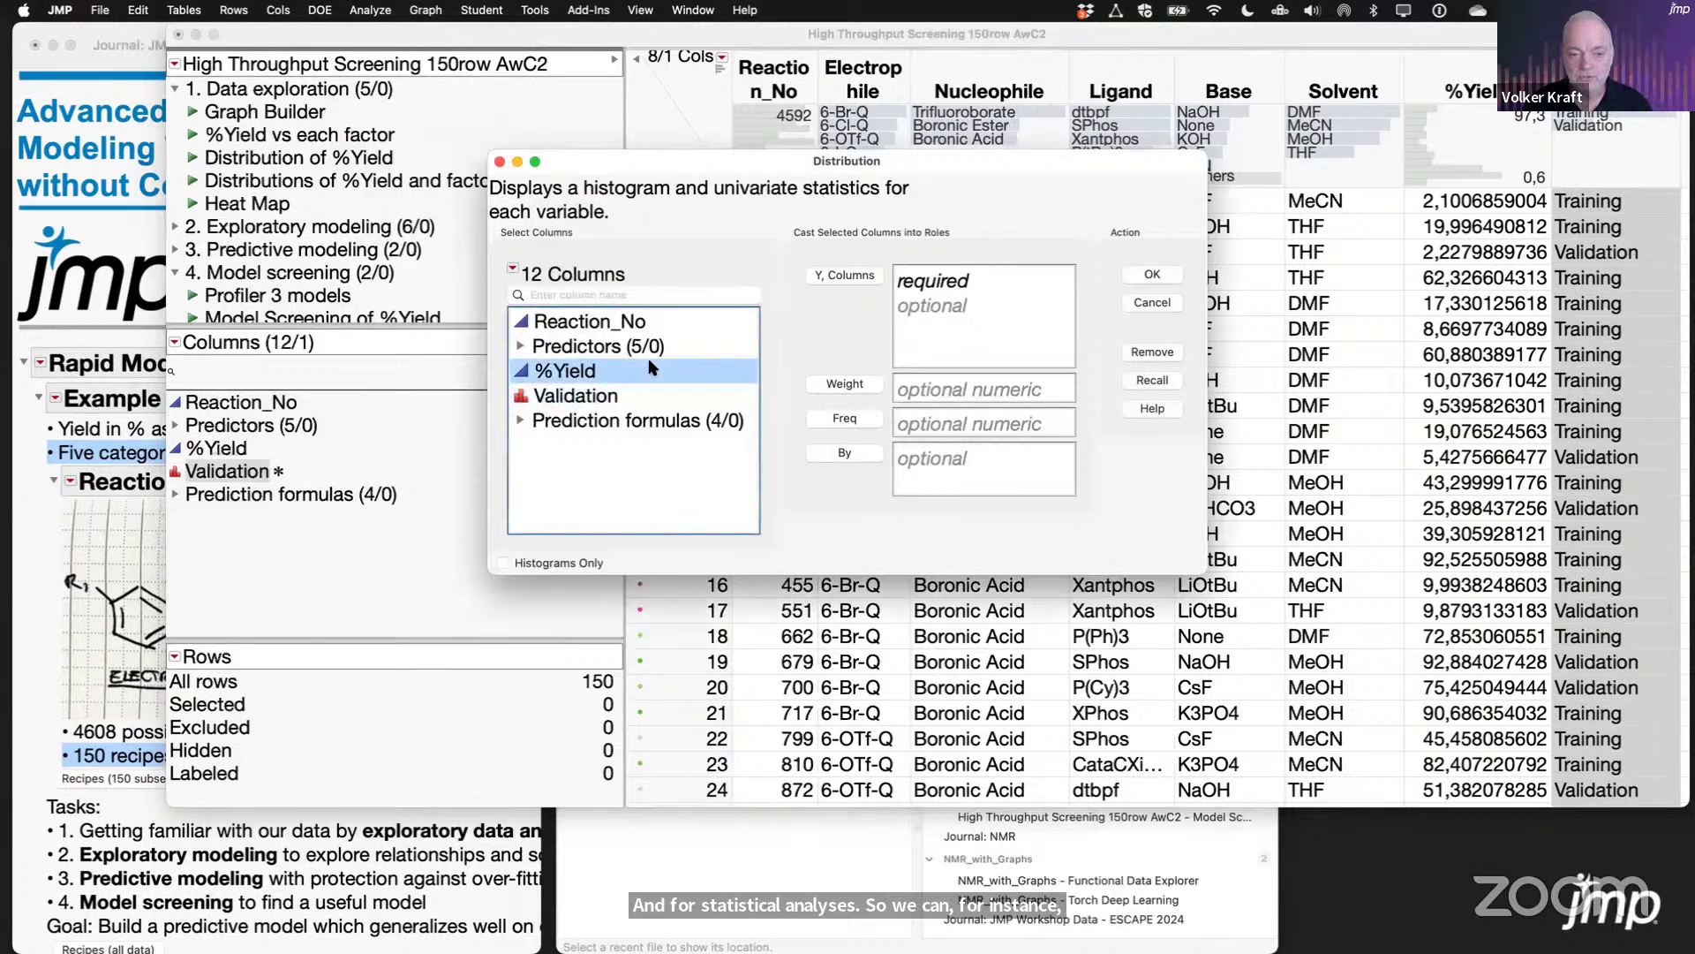
click(856, 275)
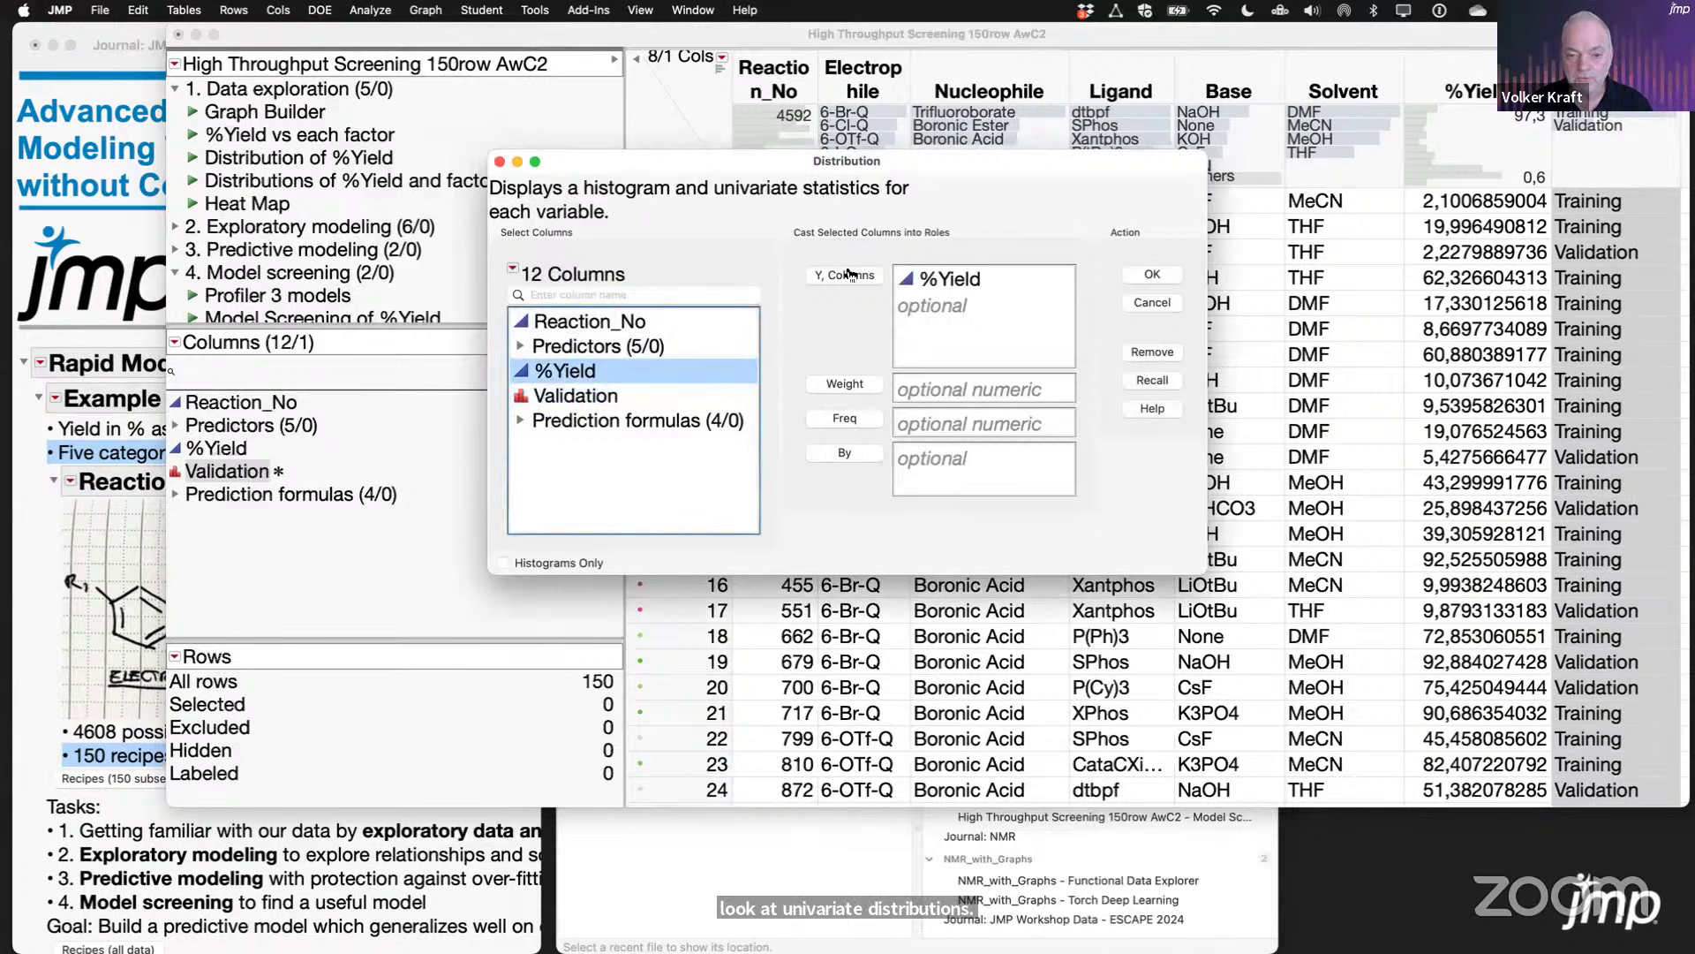
click(573, 353)
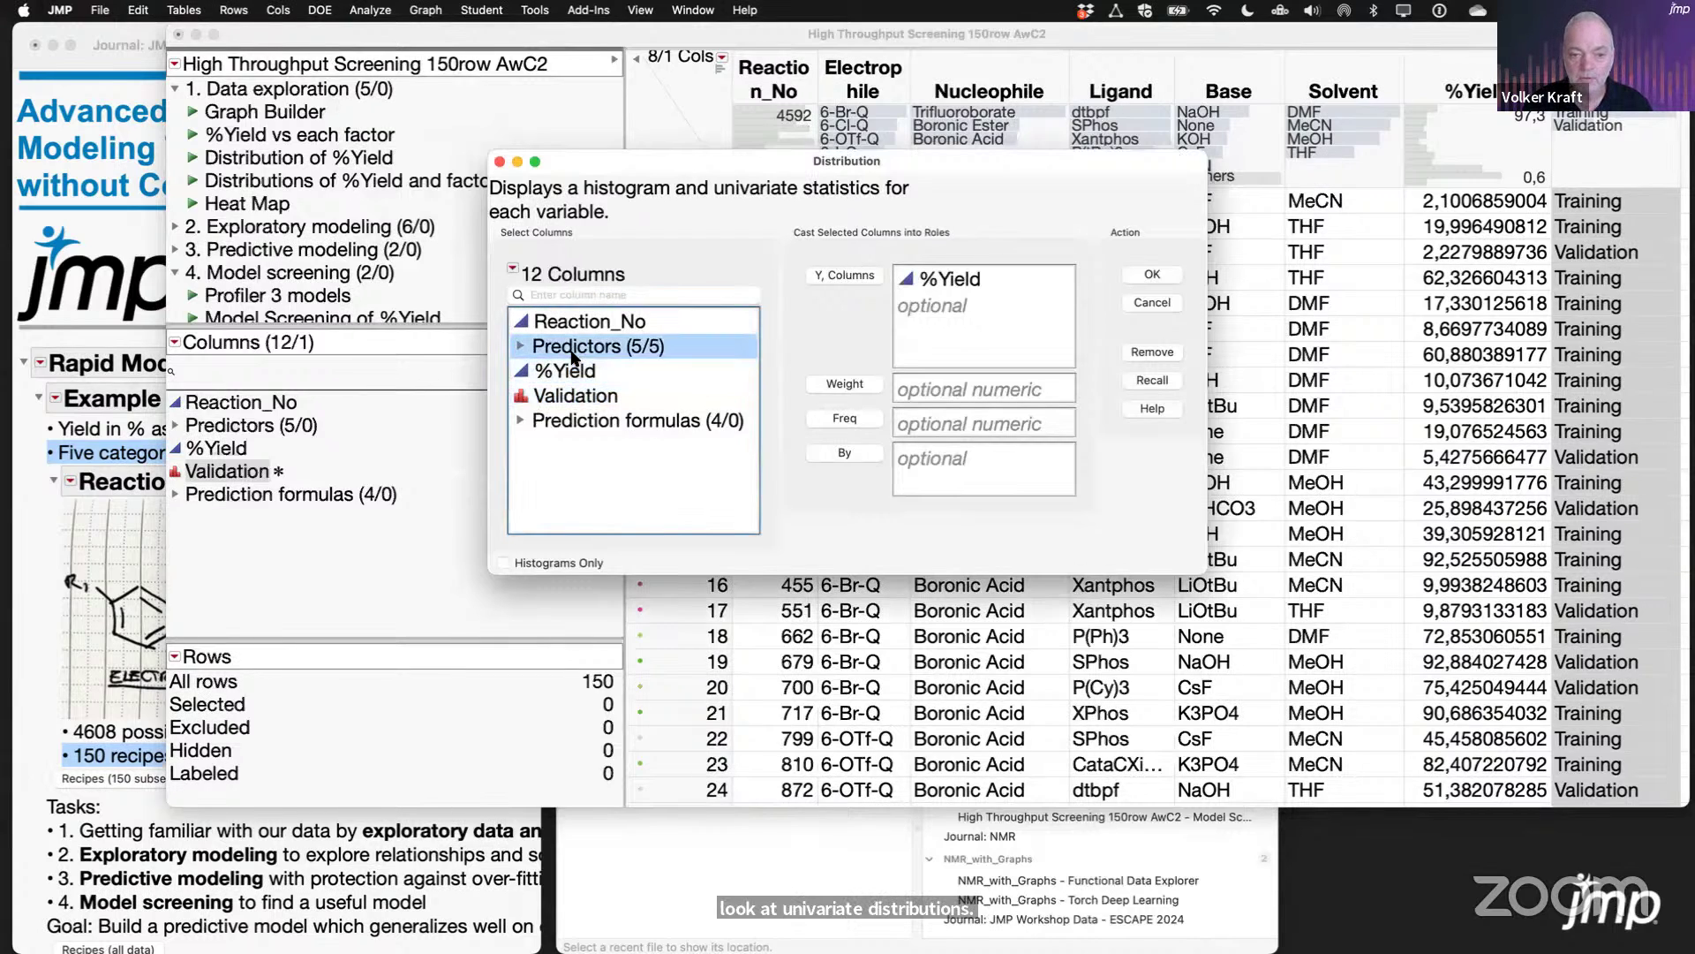
click(846, 275)
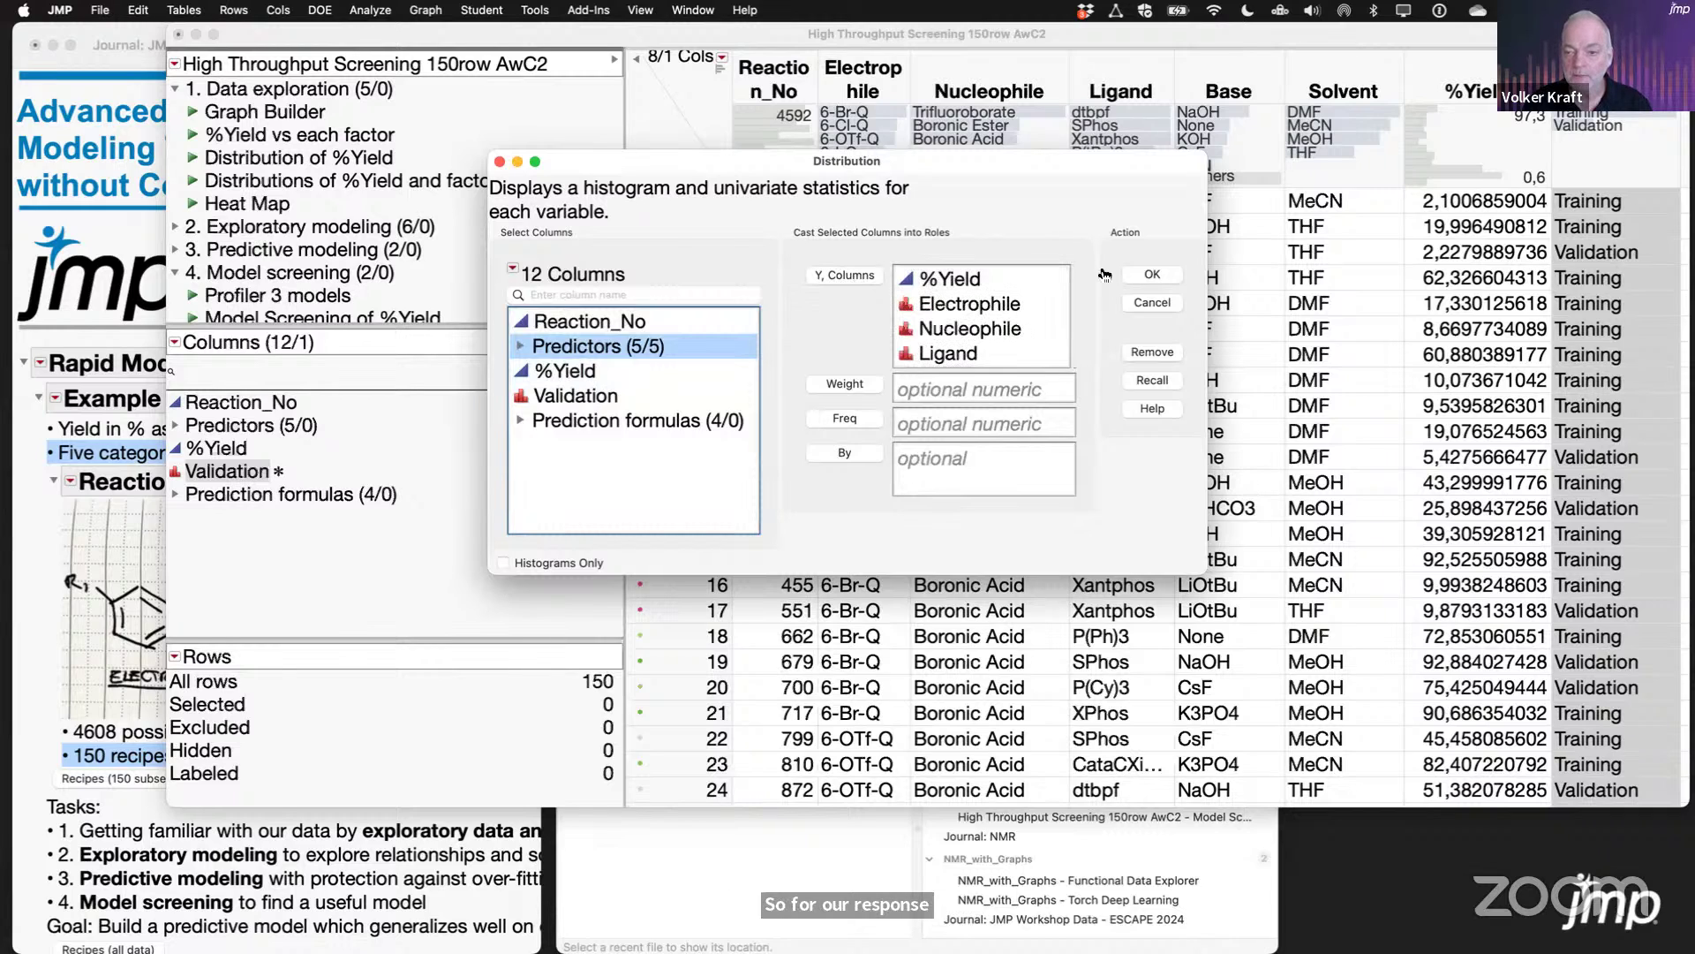
click(1153, 276)
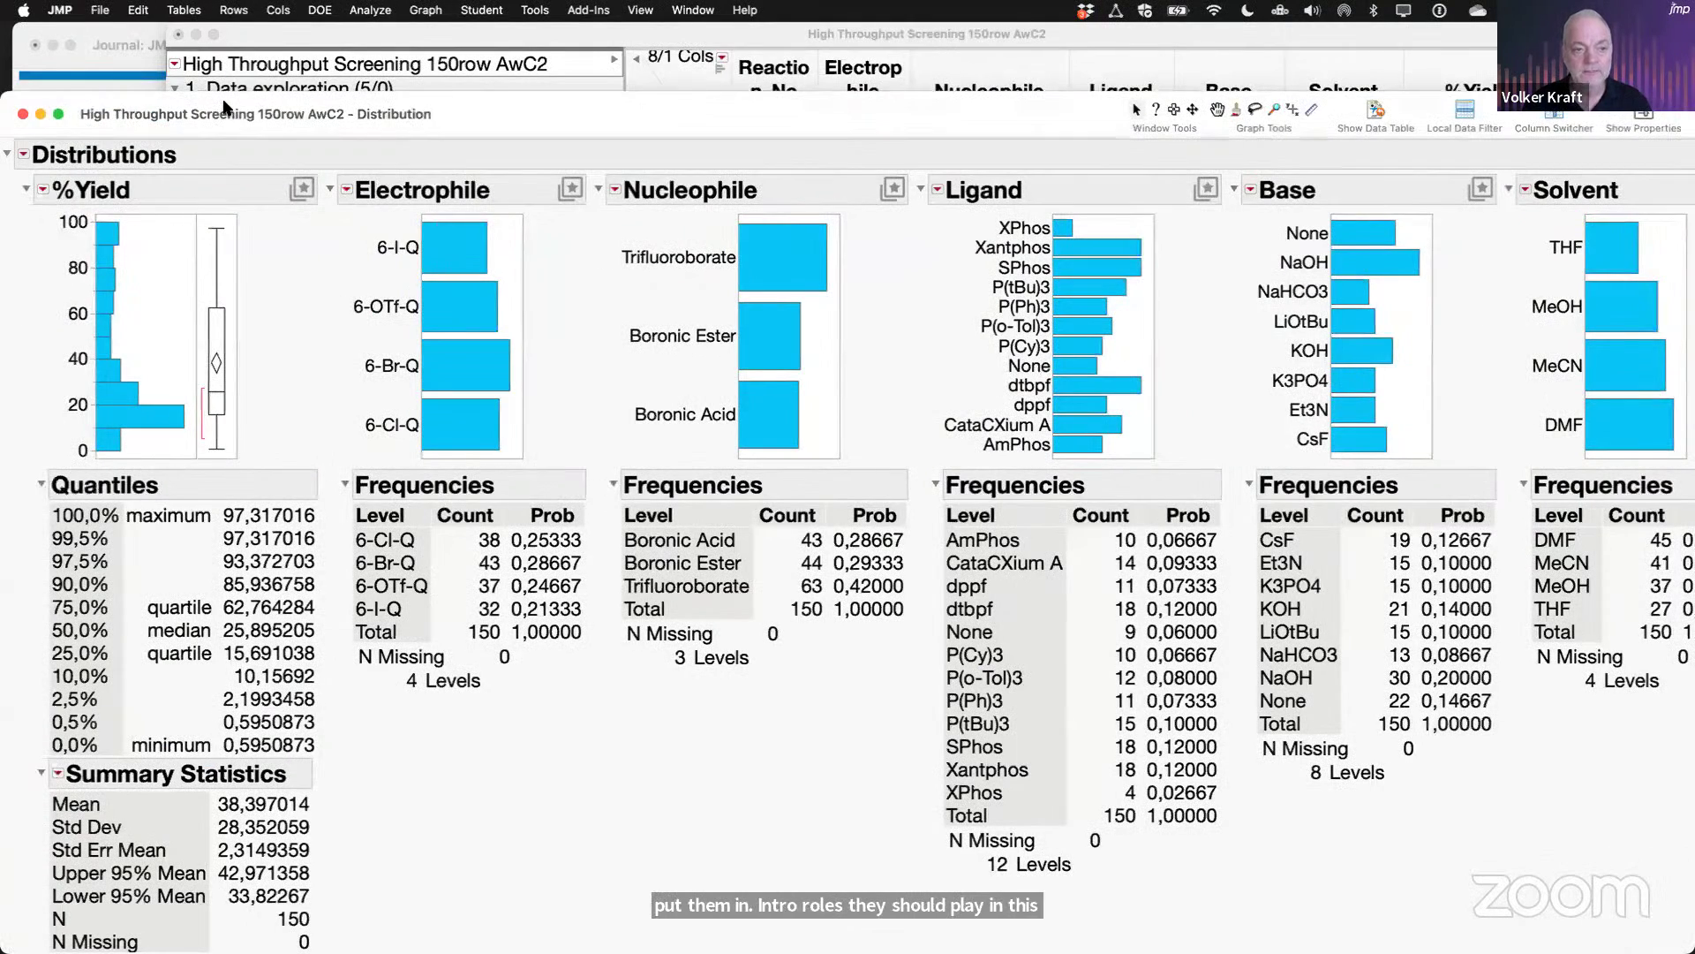
drag(224, 107, 236, 31)
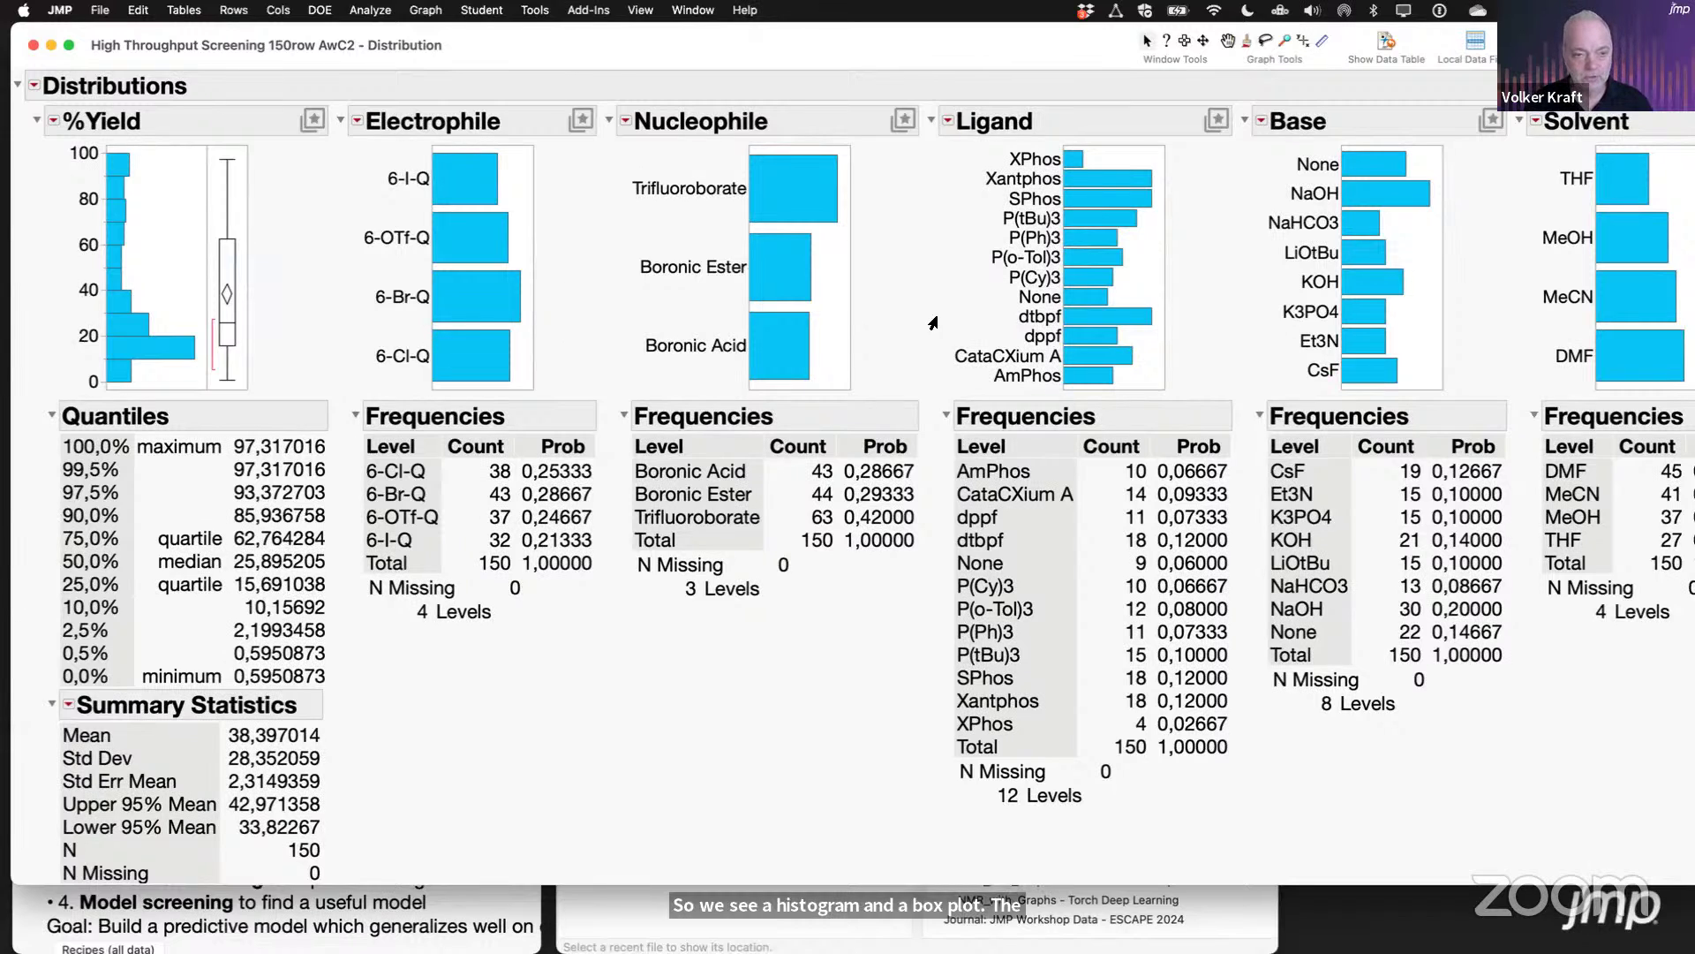
Step: Highlight the high-yield bars above about 60 in the %Yield histogram and compare the linked shading across the predictor distributions
mouse_move(340, 159)
mouse_down()
mouse_move(356, 413)
mouse_move(553, 410)
mouse_move(596, 109)
mouse_move(352, 113)
mouse_up()
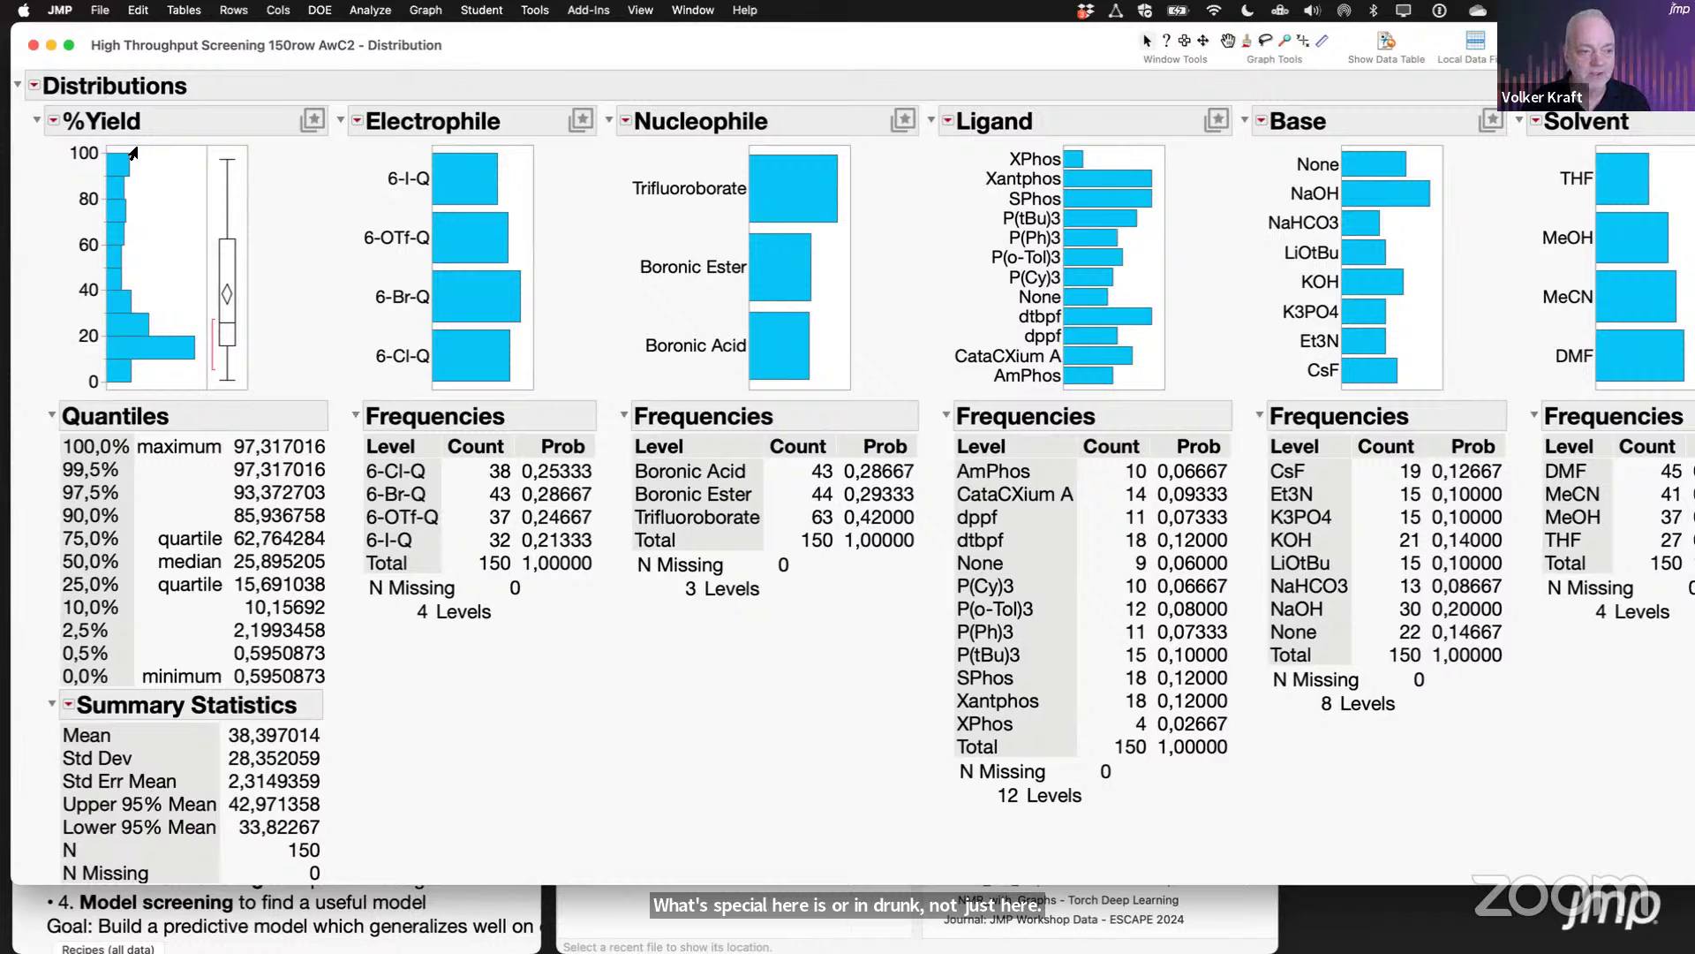
drag(133, 150, 134, 234)
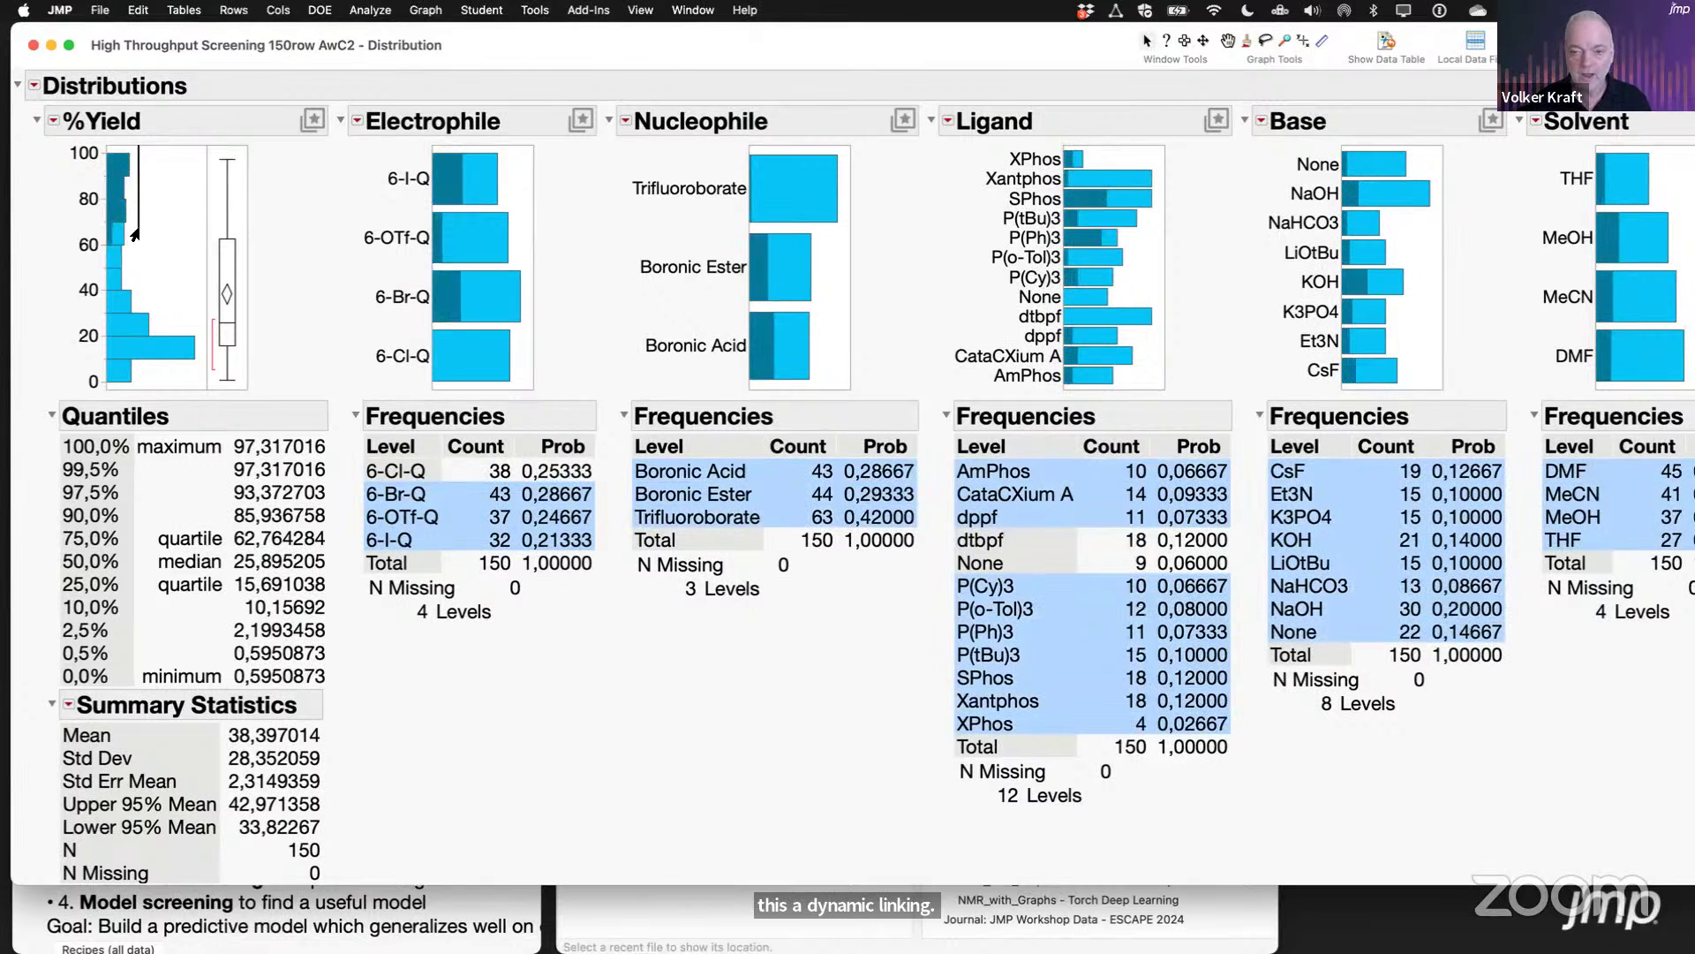
drag(134, 234, 135, 234)
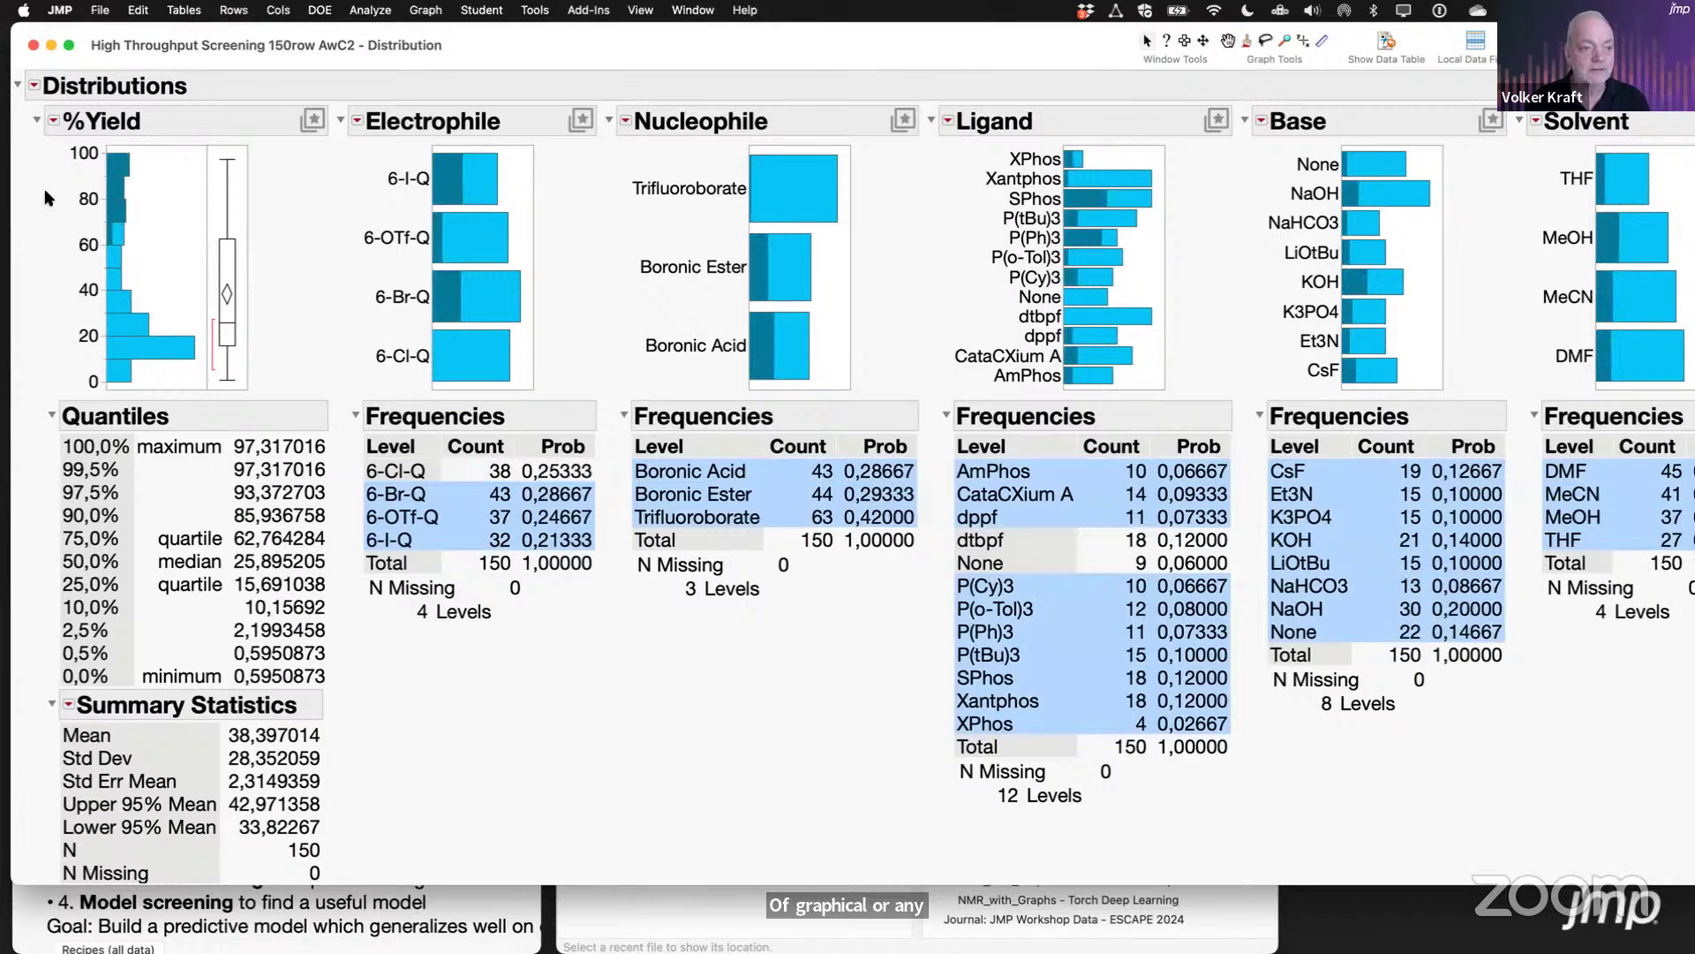
mouse_move(46, 196)
mouse_down()
mouse_move(132, 143)
mouse_move(152, 234)
mouse_move(50, 184)
mouse_up()
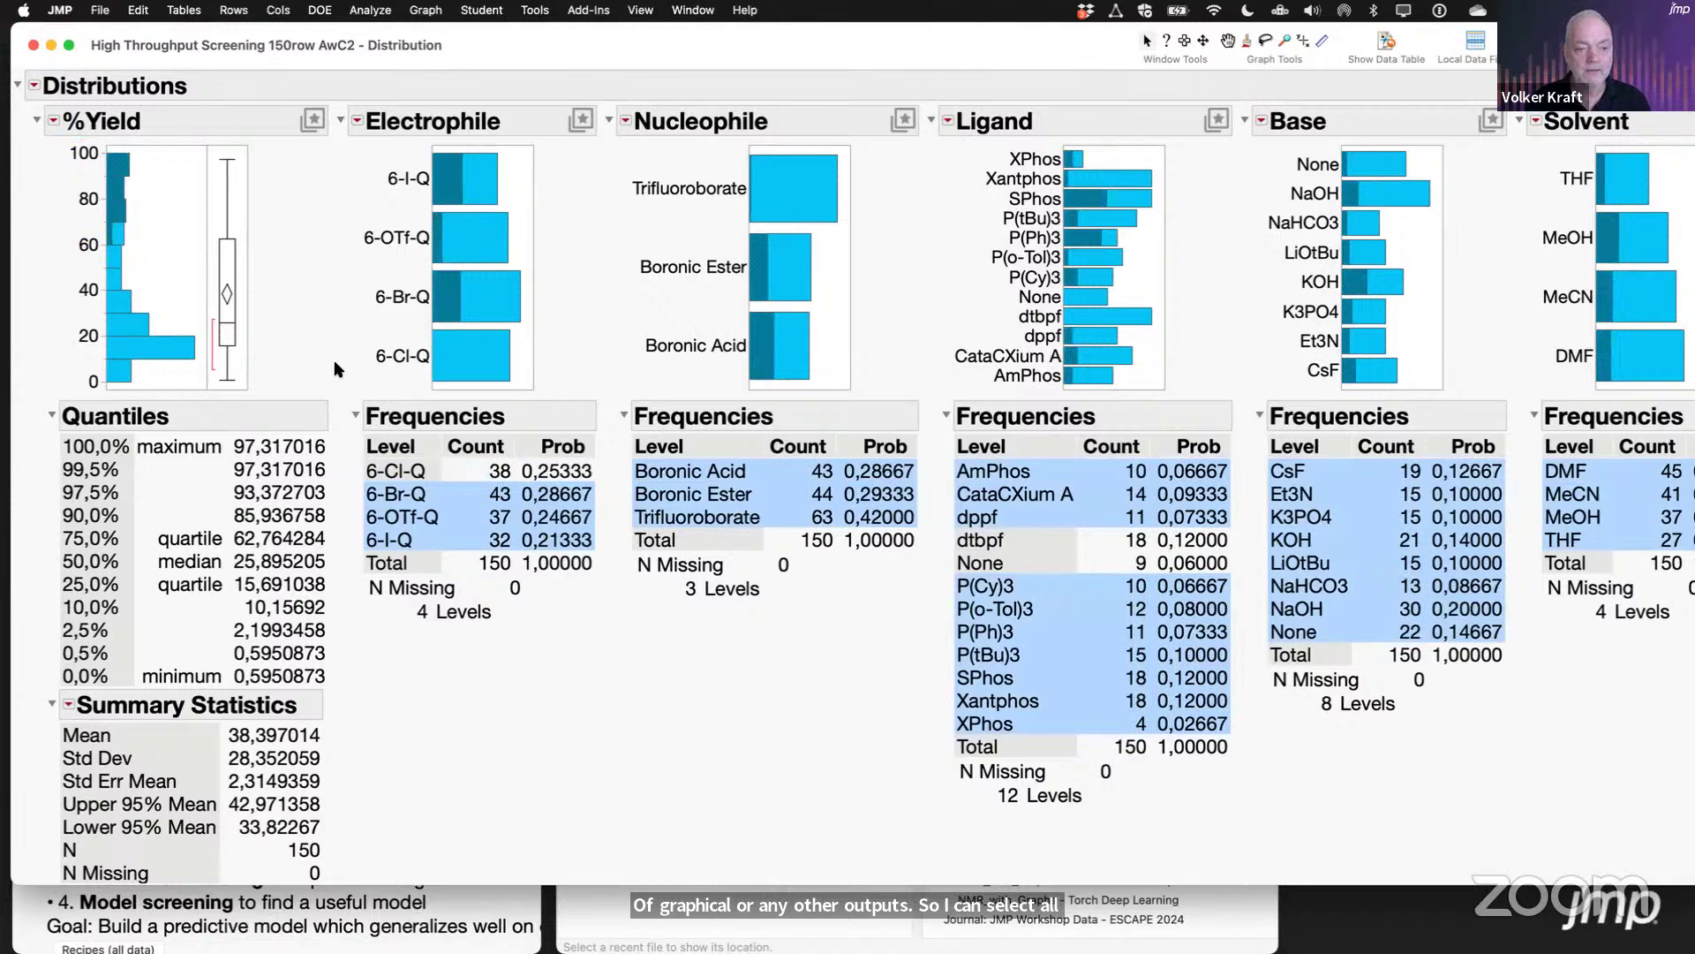
mouse_move(336, 367)
mouse_down()
mouse_move(528, 315)
mouse_move(530, 427)
mouse_move(315, 363)
mouse_move(313, 347)
mouse_up()
mouse_move(900, 181)
mouse_down()
mouse_move(810, 115)
mouse_move(649, 231)
mouse_move(919, 221)
mouse_move(890, 174)
mouse_up()
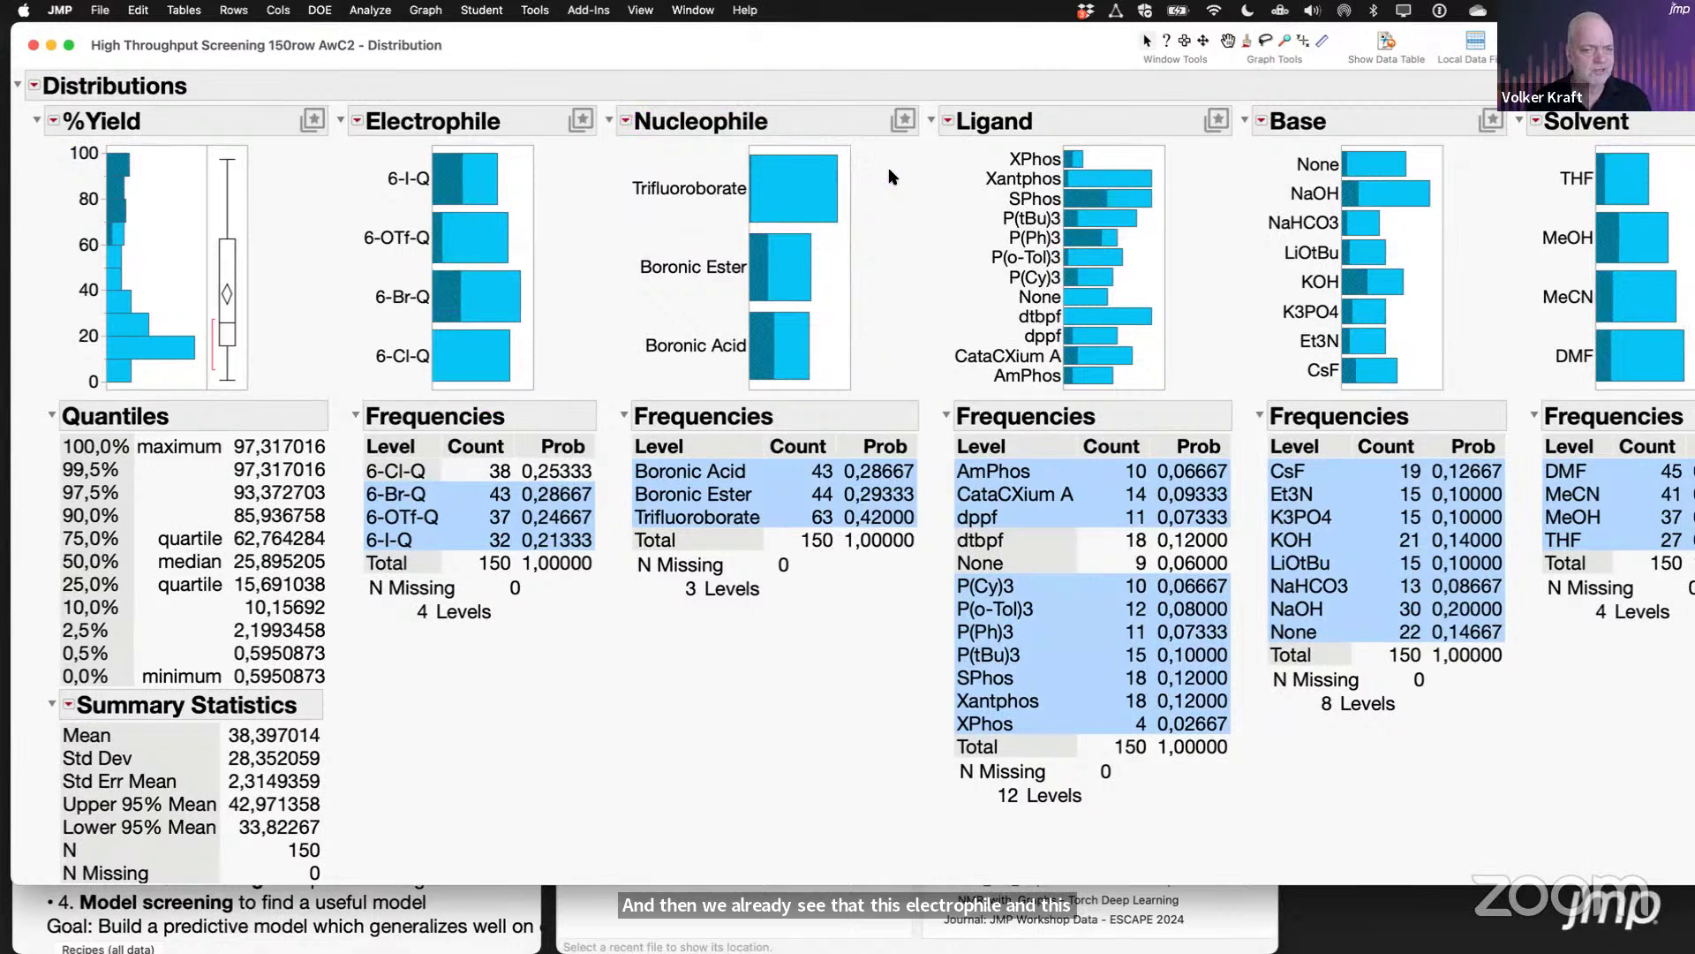
Step: Highlight the Trifluoroborate recipes and after that the 6-Cl-Q recipes to compare their linked %Yield distribution
click(787, 196)
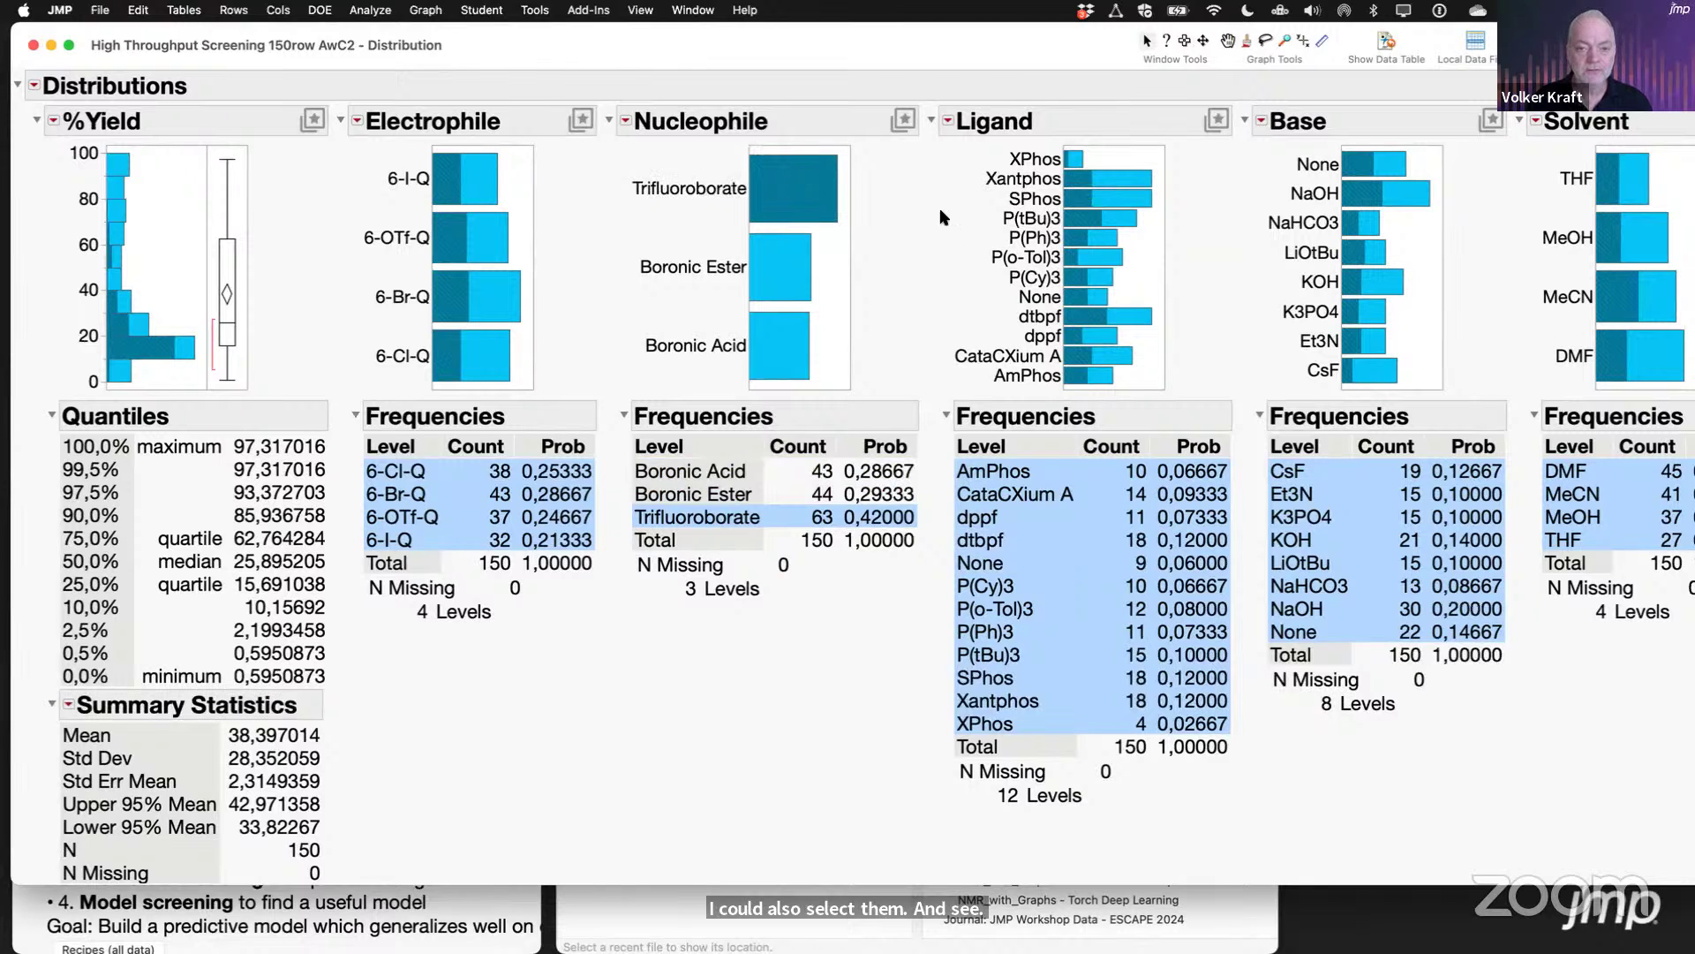
click(484, 361)
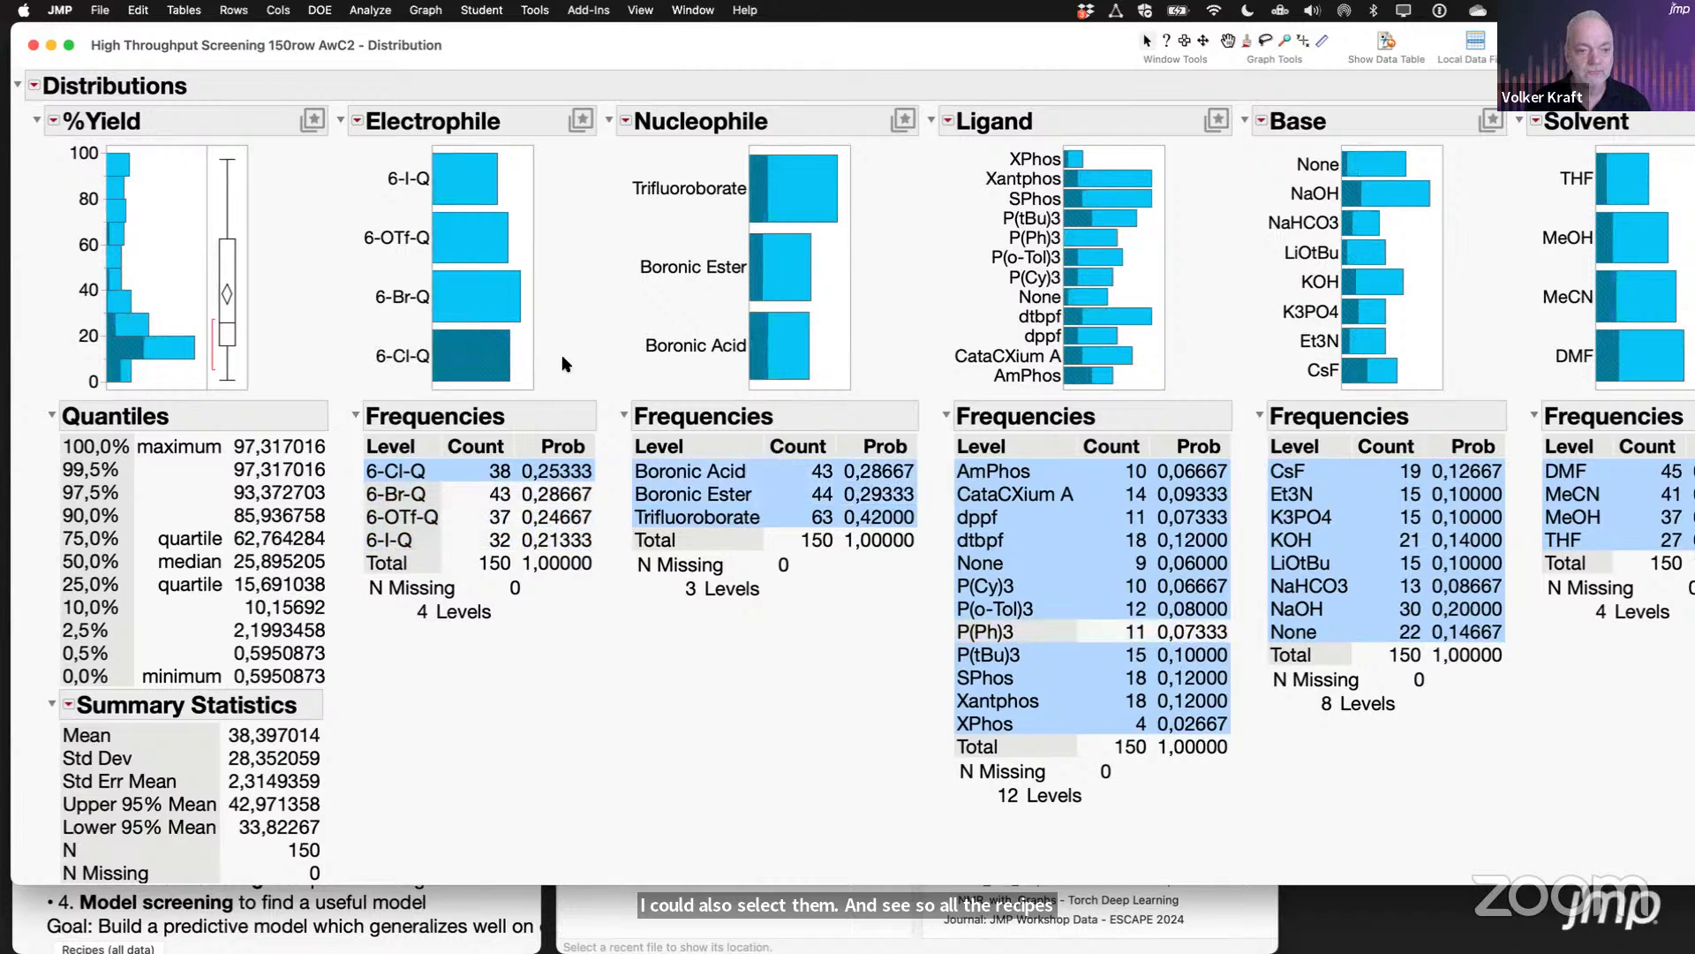
mouse_move(51, 369)
mouse_down()
mouse_move(14, 274)
mouse_move(251, 300)
mouse_move(48, 348)
mouse_up()
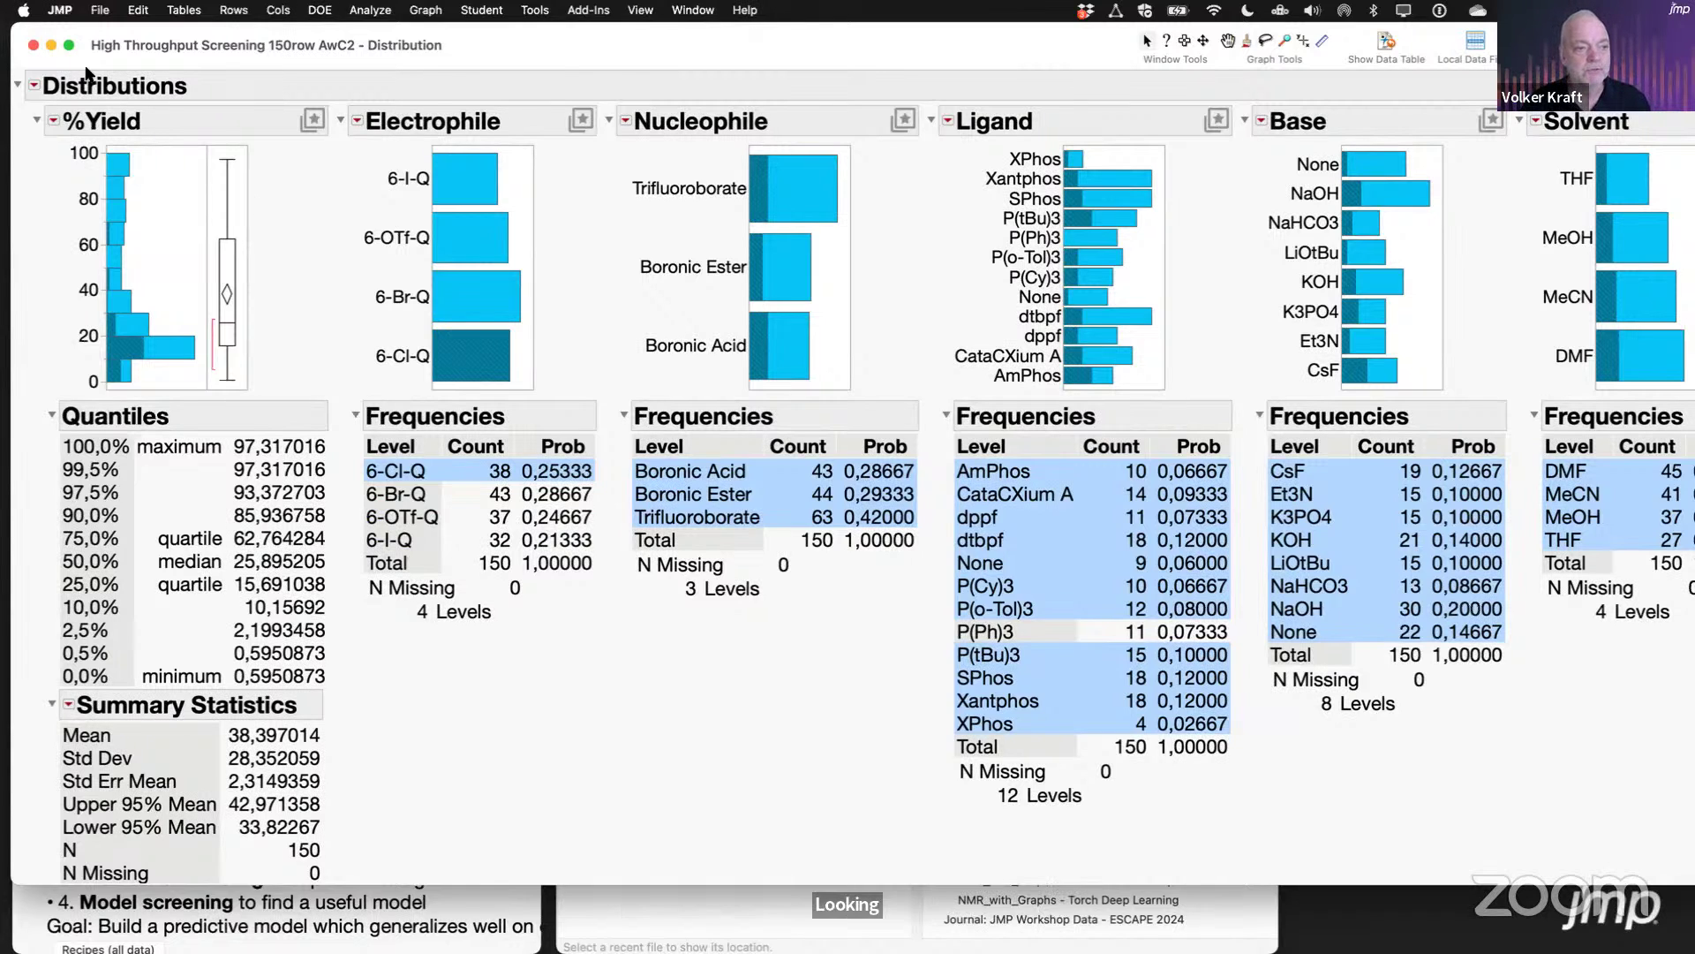
Step: Close the Distribution report and clear the row and column selections in the data table
click(35, 45)
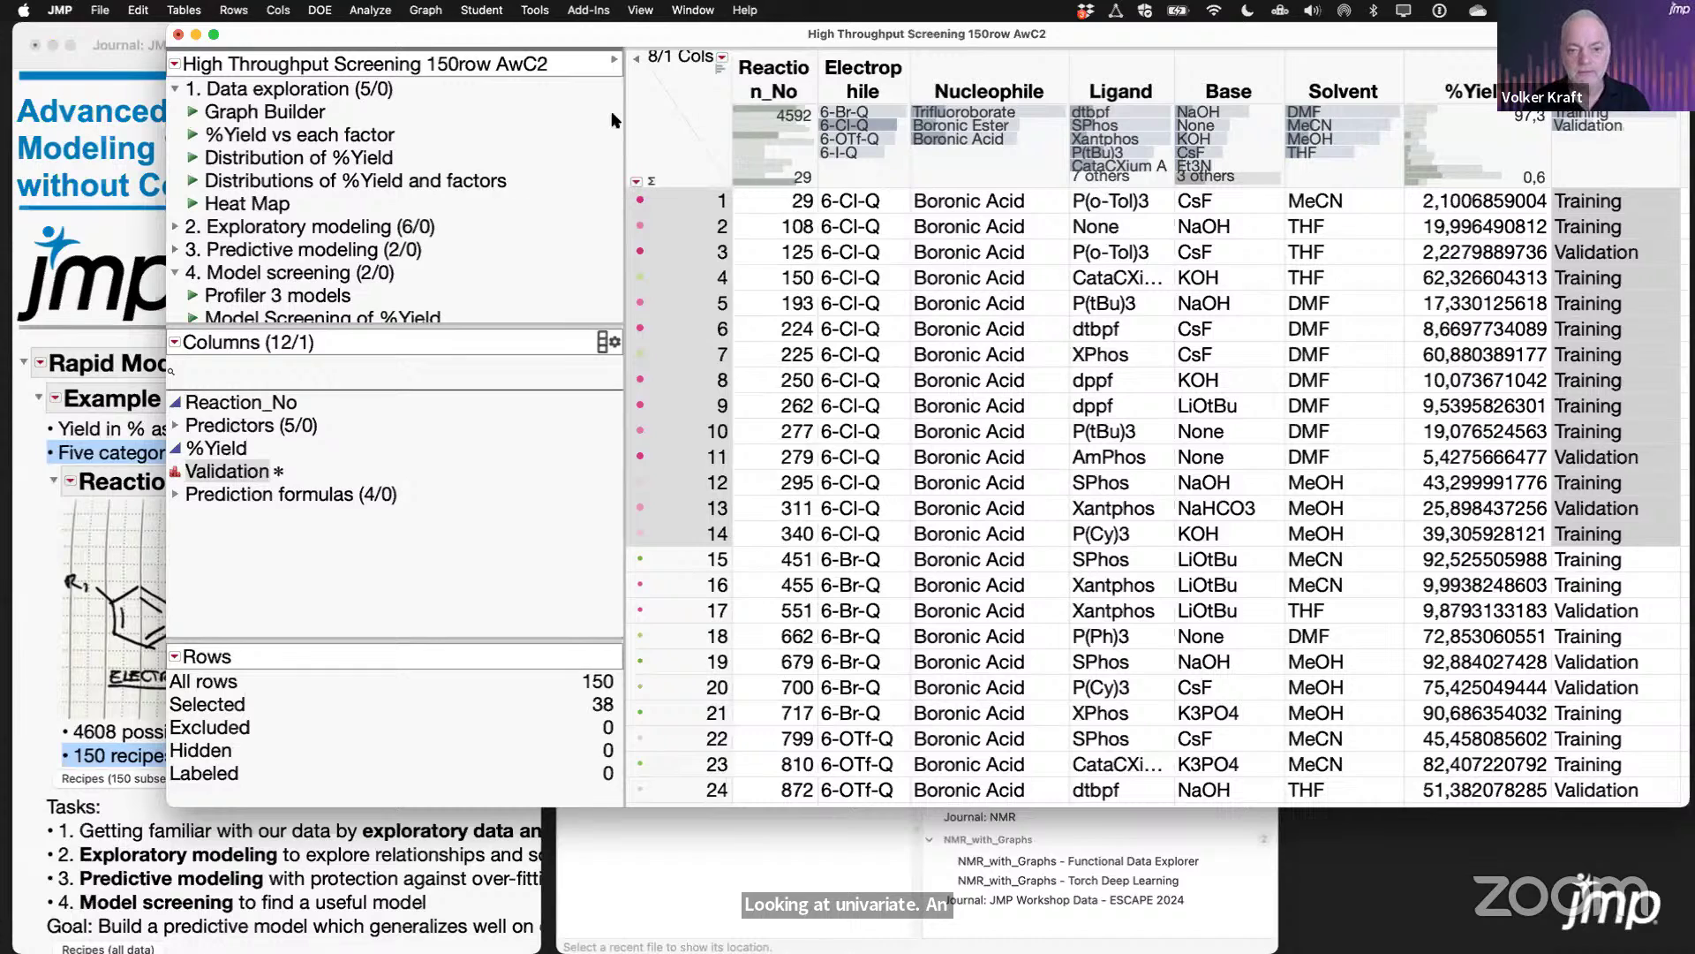
click(668, 143)
click(726, 99)
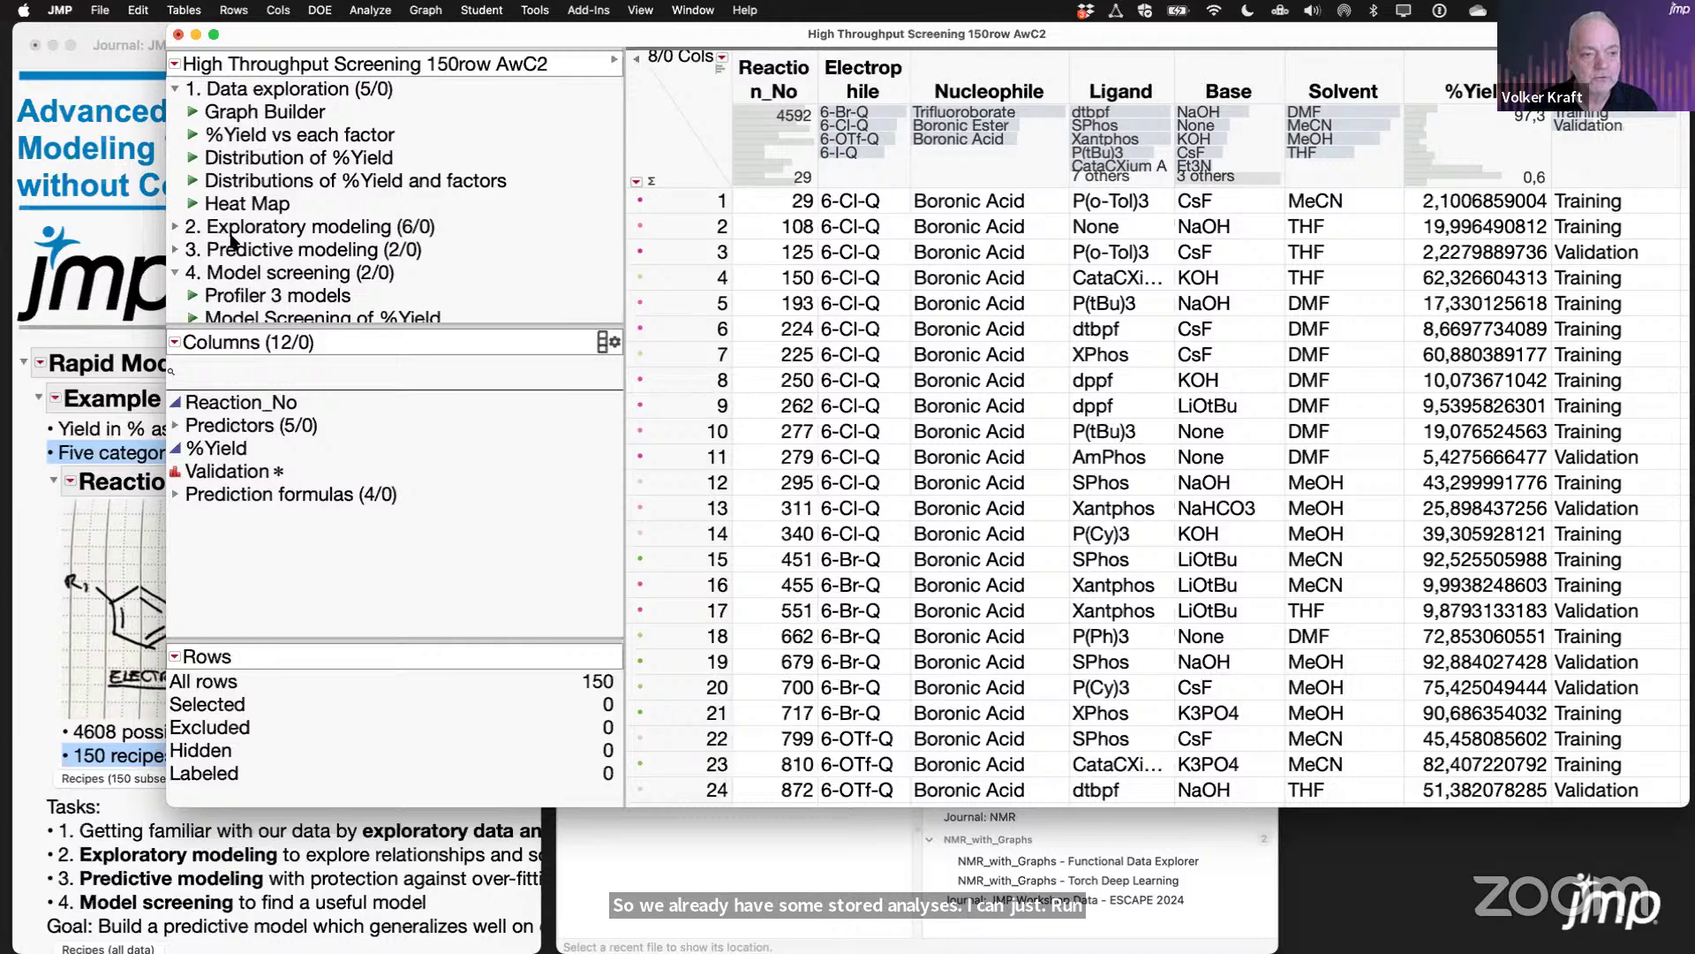
Step: Run the saved Heat Map script, examine the %Yield color legend and the 6-I-Q/Boronic Acid region, and close the graph
click(195, 205)
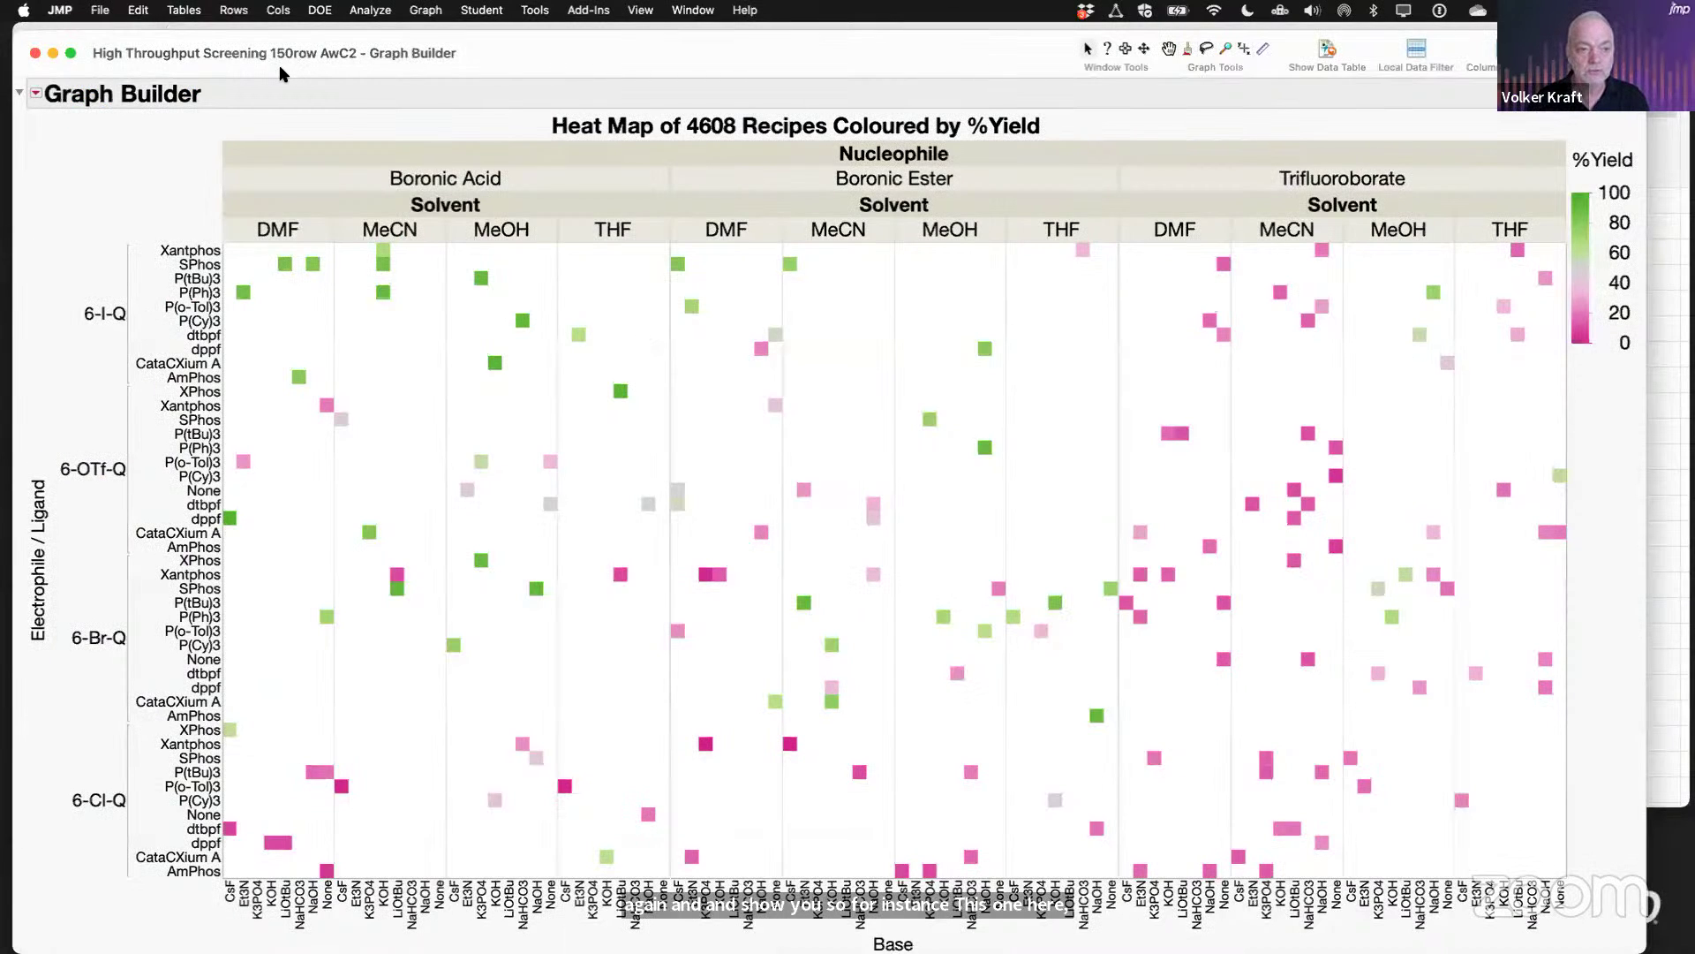
mouse_move(280, 96)
mouse_down()
mouse_move(114, 62)
mouse_move(207, 134)
mouse_move(282, 95)
mouse_up()
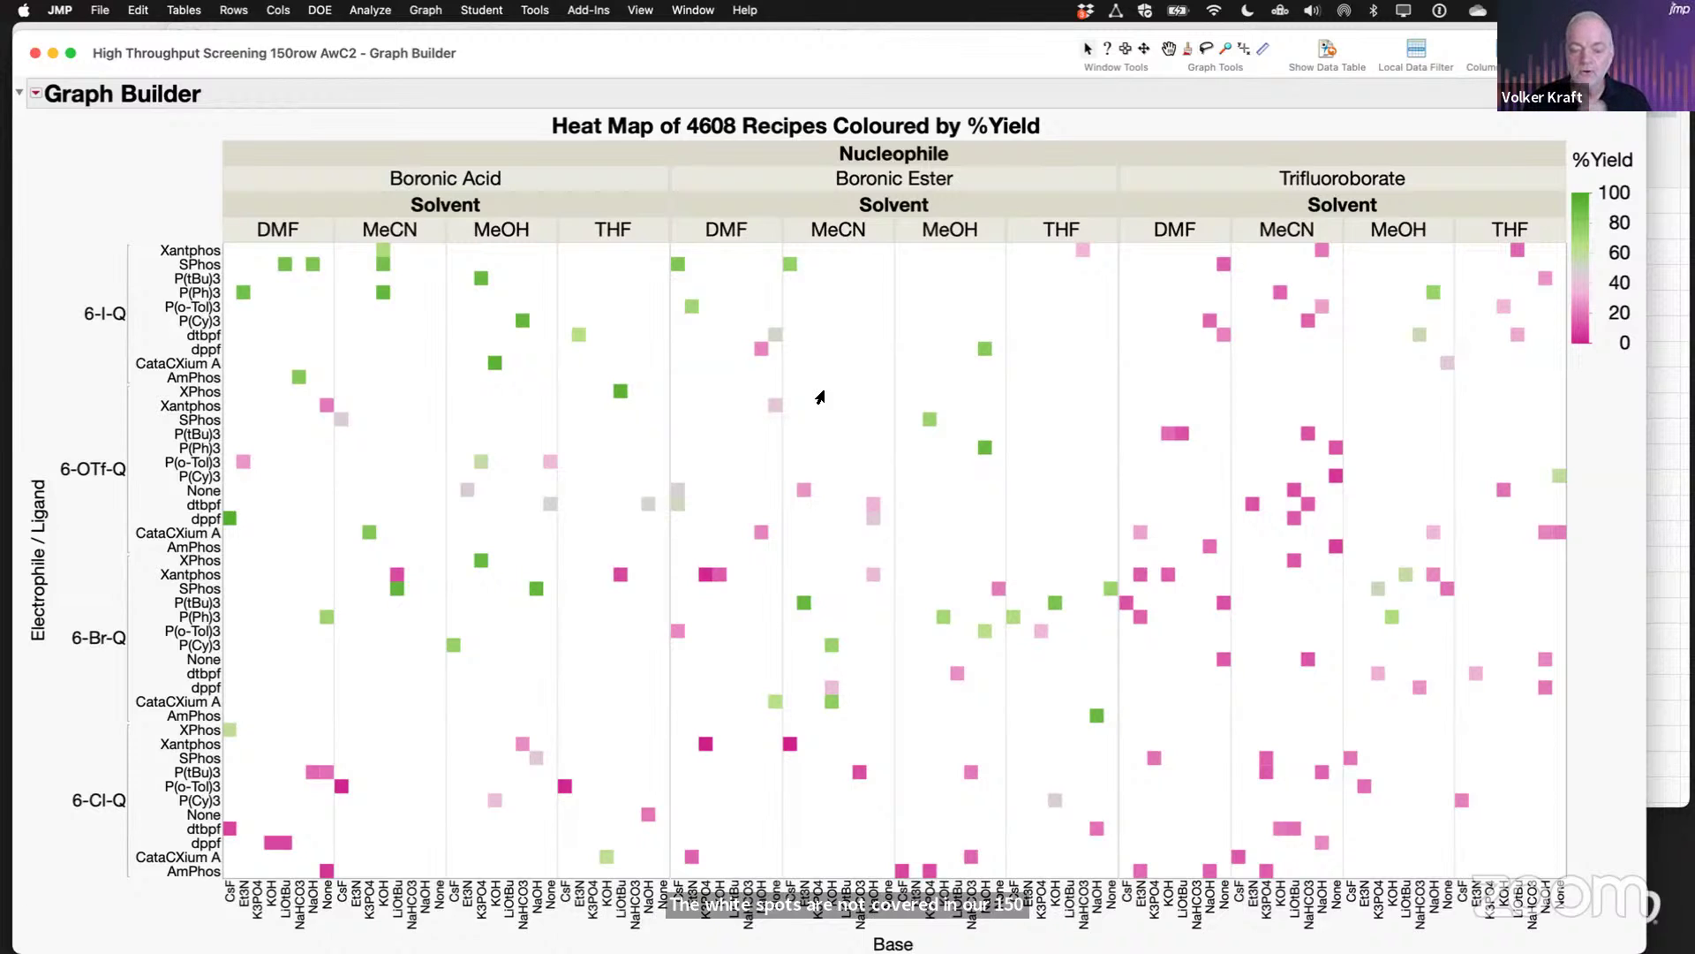
mouse_move(1595, 391)
mouse_down()
mouse_move(1564, 374)
mouse_move(1556, 128)
mouse_move(1642, 256)
mouse_move(1570, 420)
mouse_up()
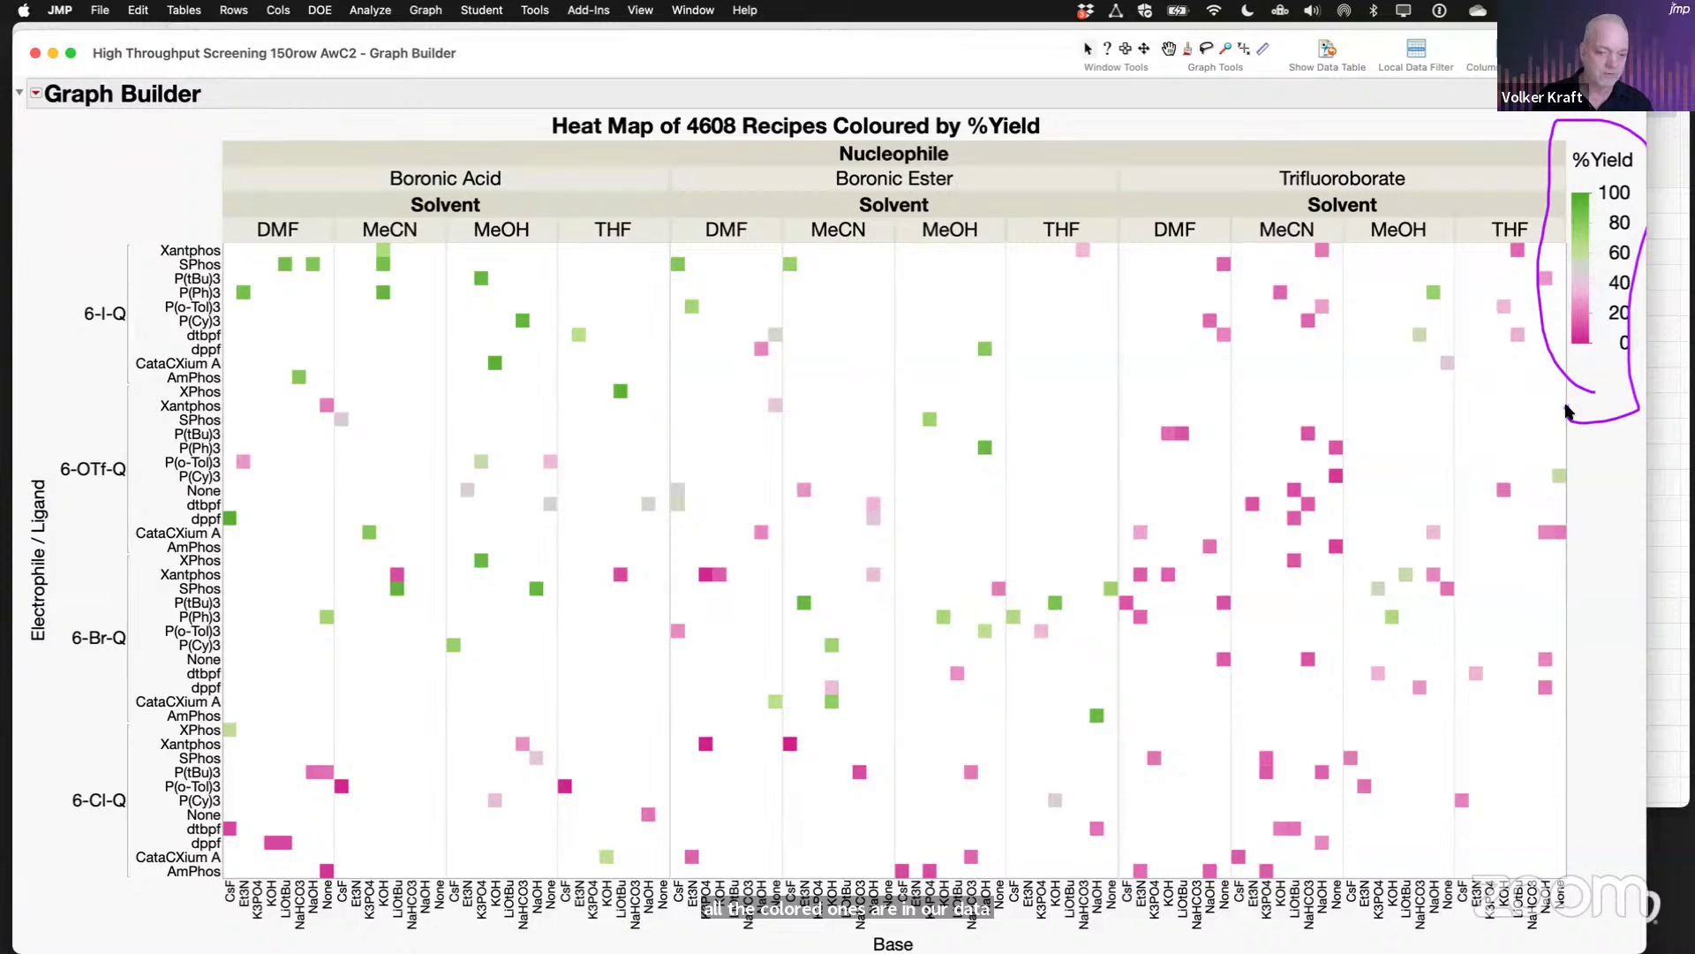
key(Escape)
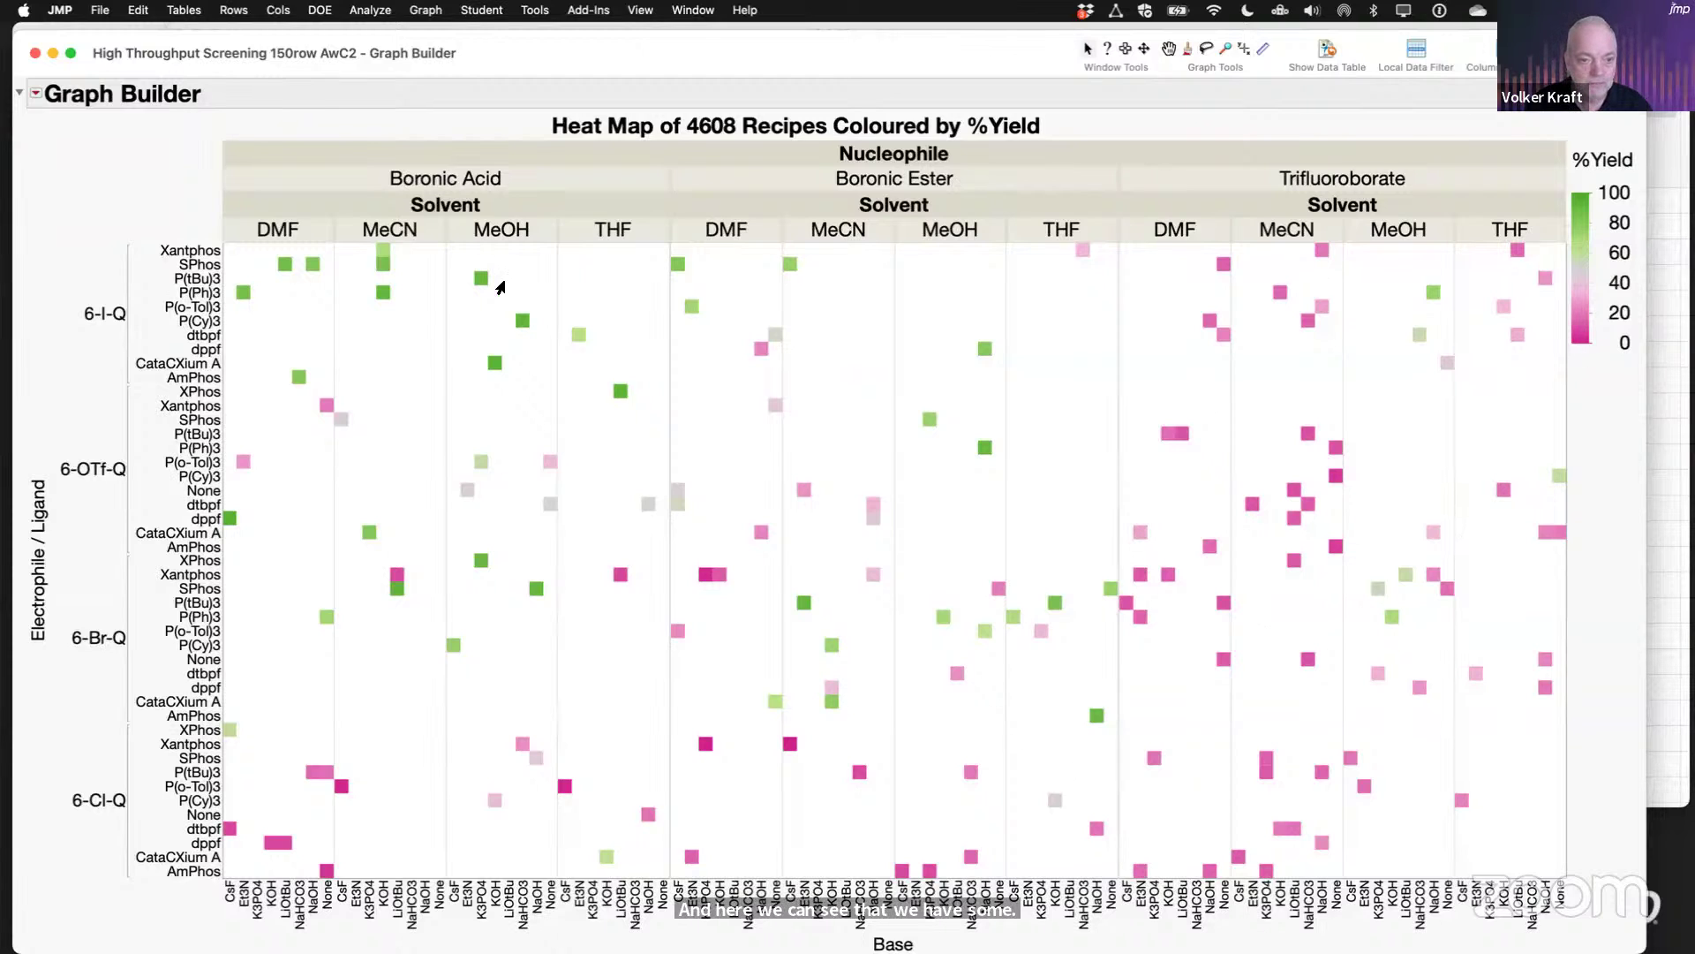
mouse_move(186, 217)
mouse_down()
mouse_move(165, 459)
mouse_move(309, 442)
mouse_up()
mouse_move(641, 455)
mouse_down()
mouse_move(693, 304)
mouse_move(452, 202)
mouse_move(145, 210)
mouse_up()
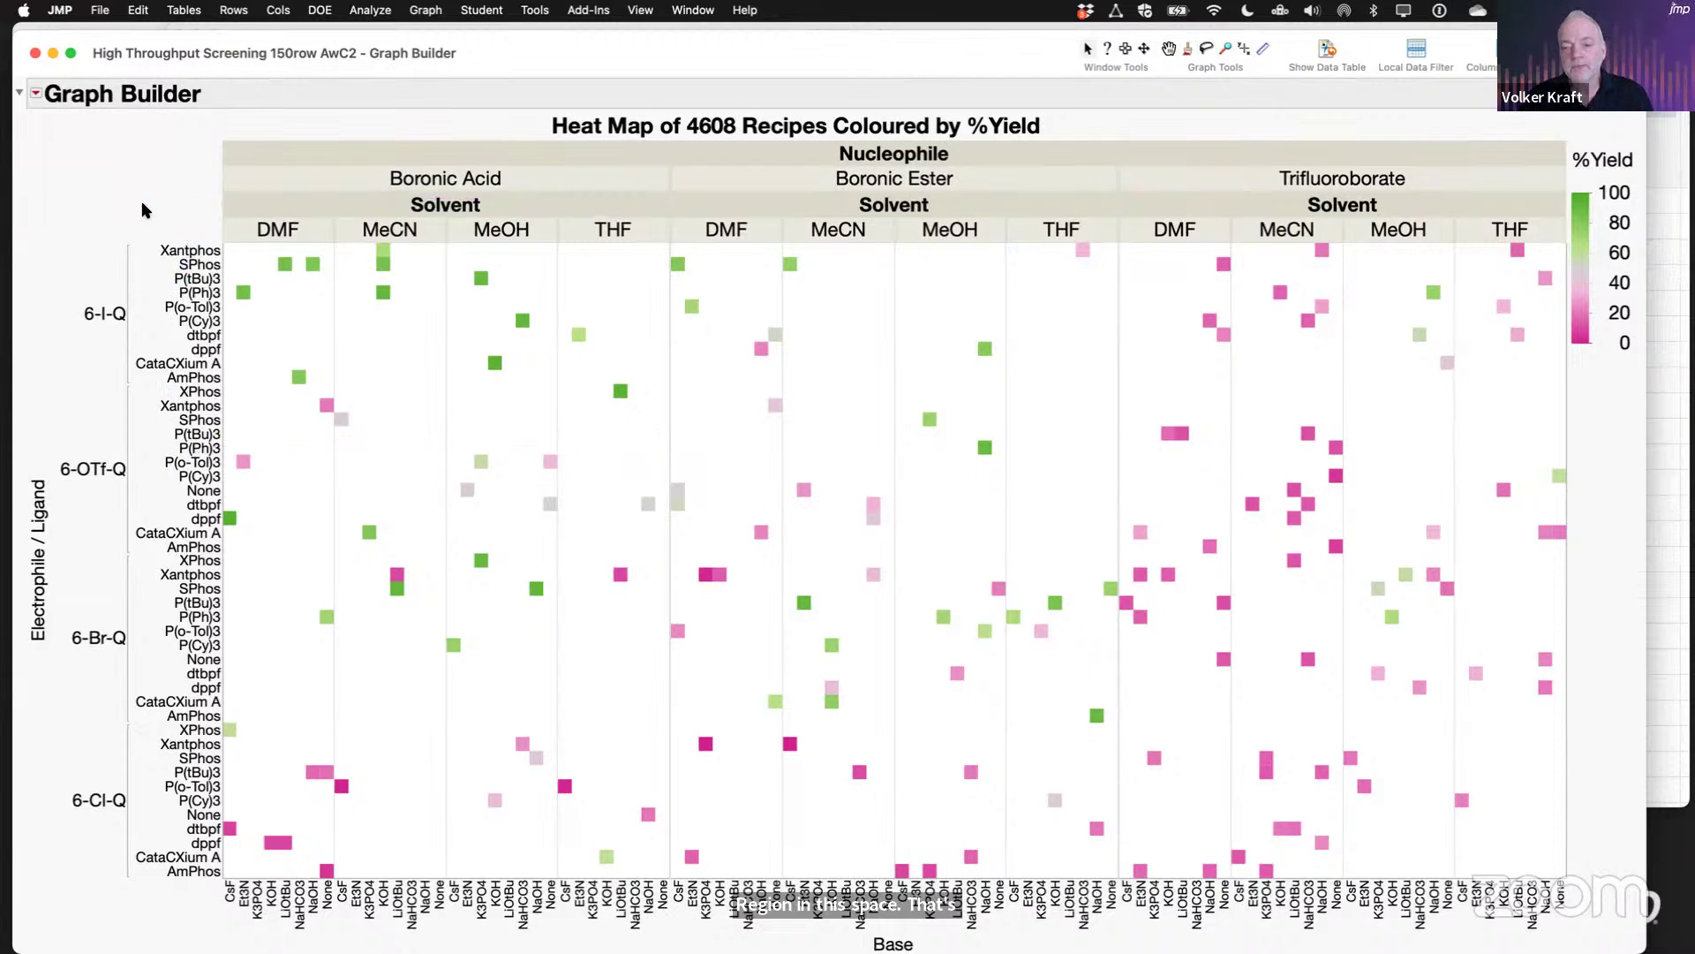
click(34, 55)
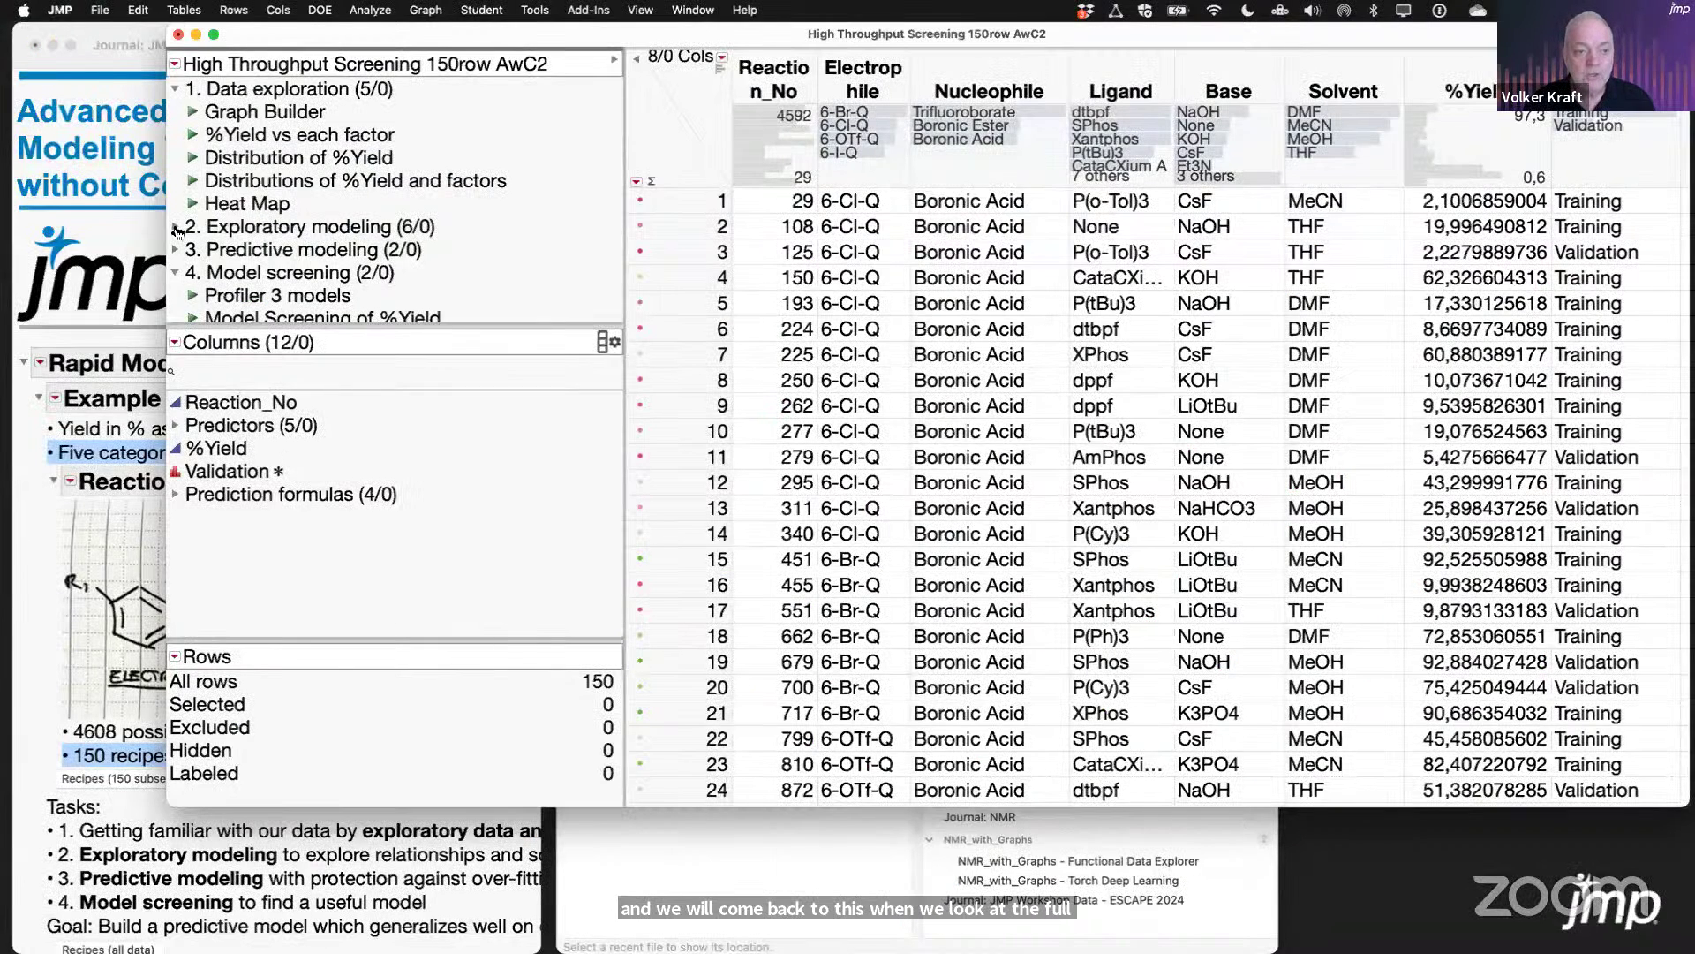
Step: Expand the Exploratory modeling script group and run the saved %Yield regression tree script with 97 splits
click(178, 228)
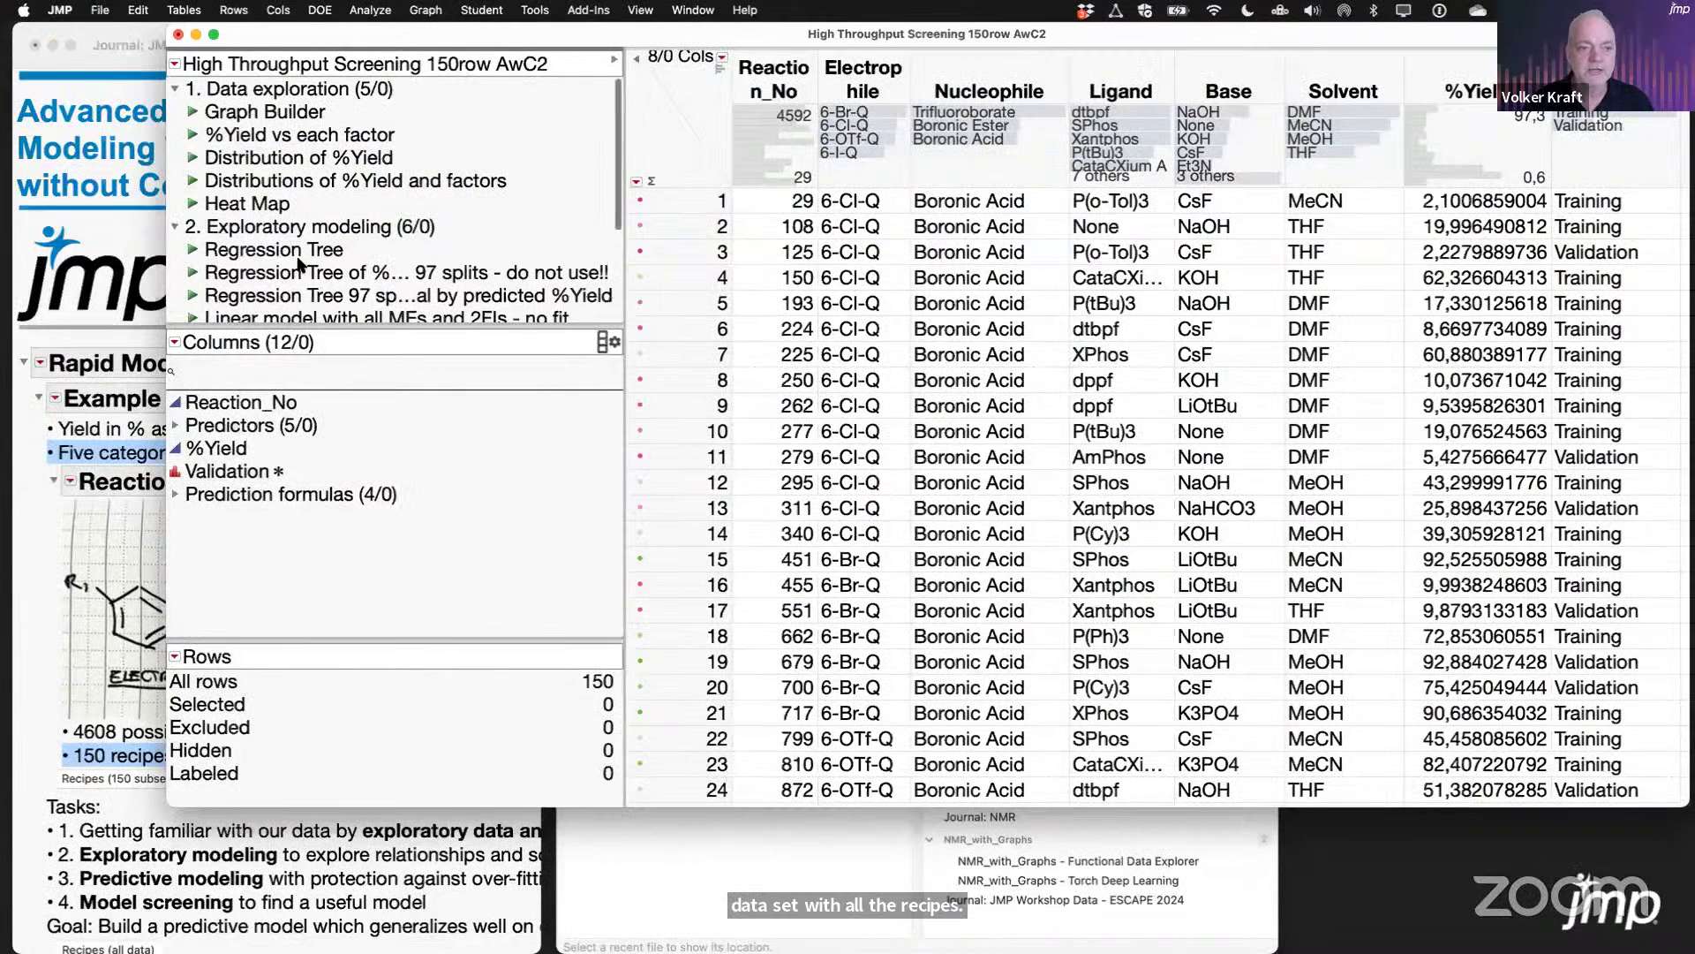
scroll(300, 263, down, 3)
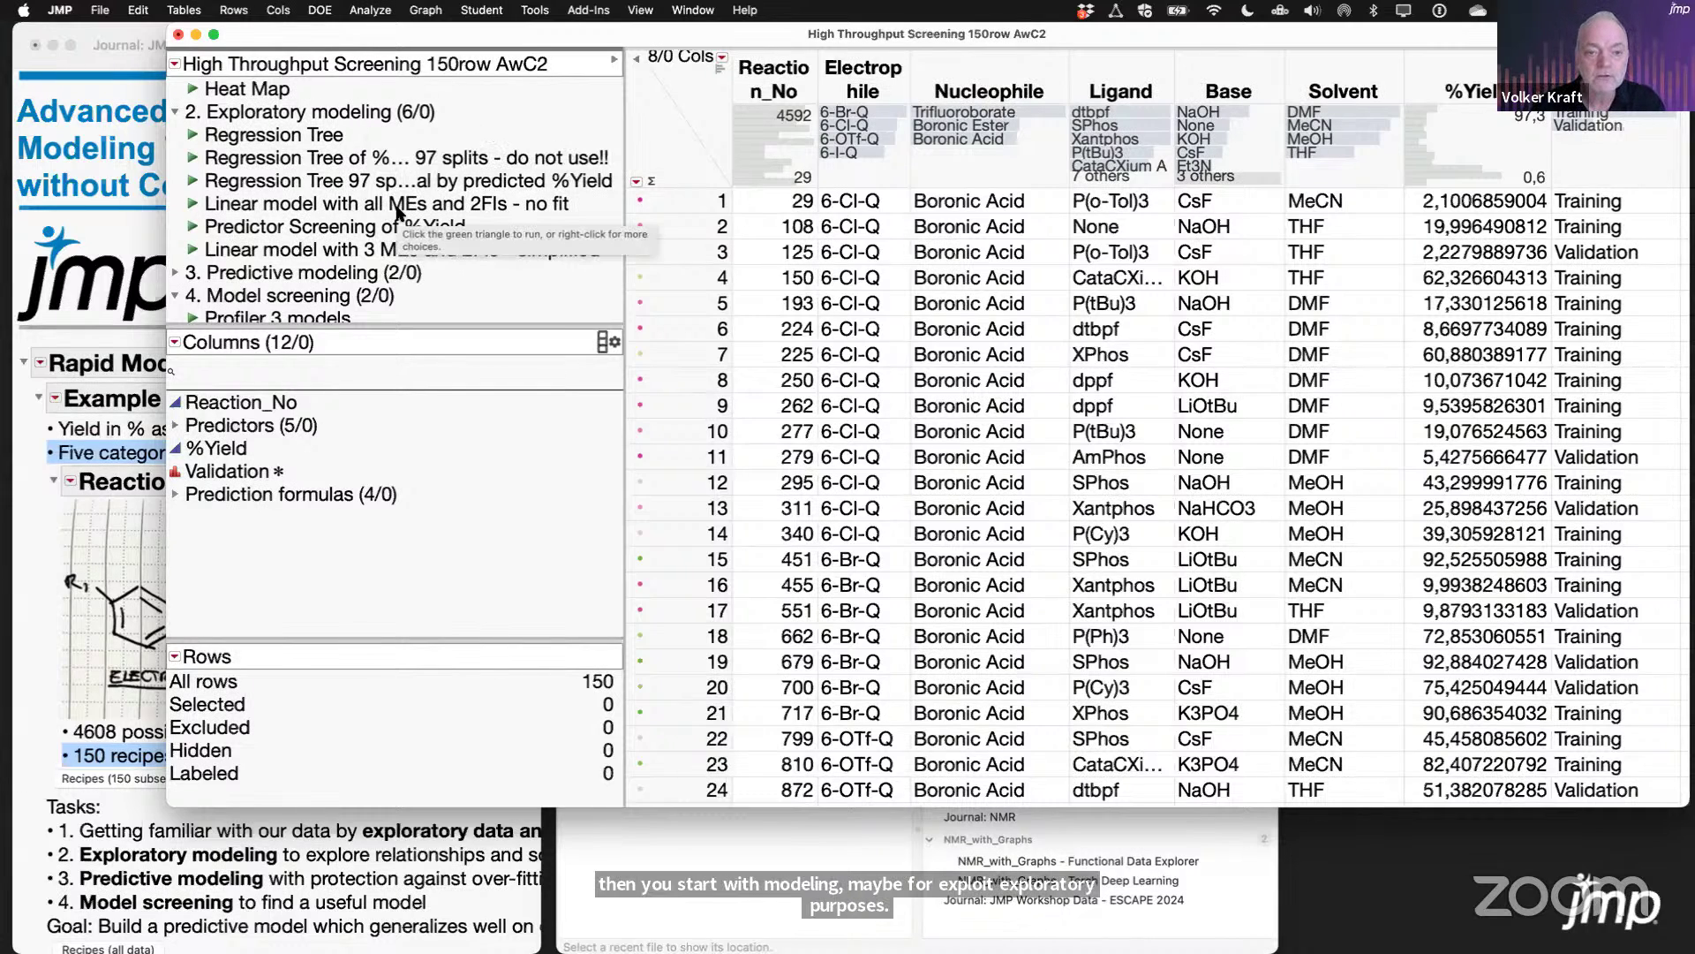
click(192, 159)
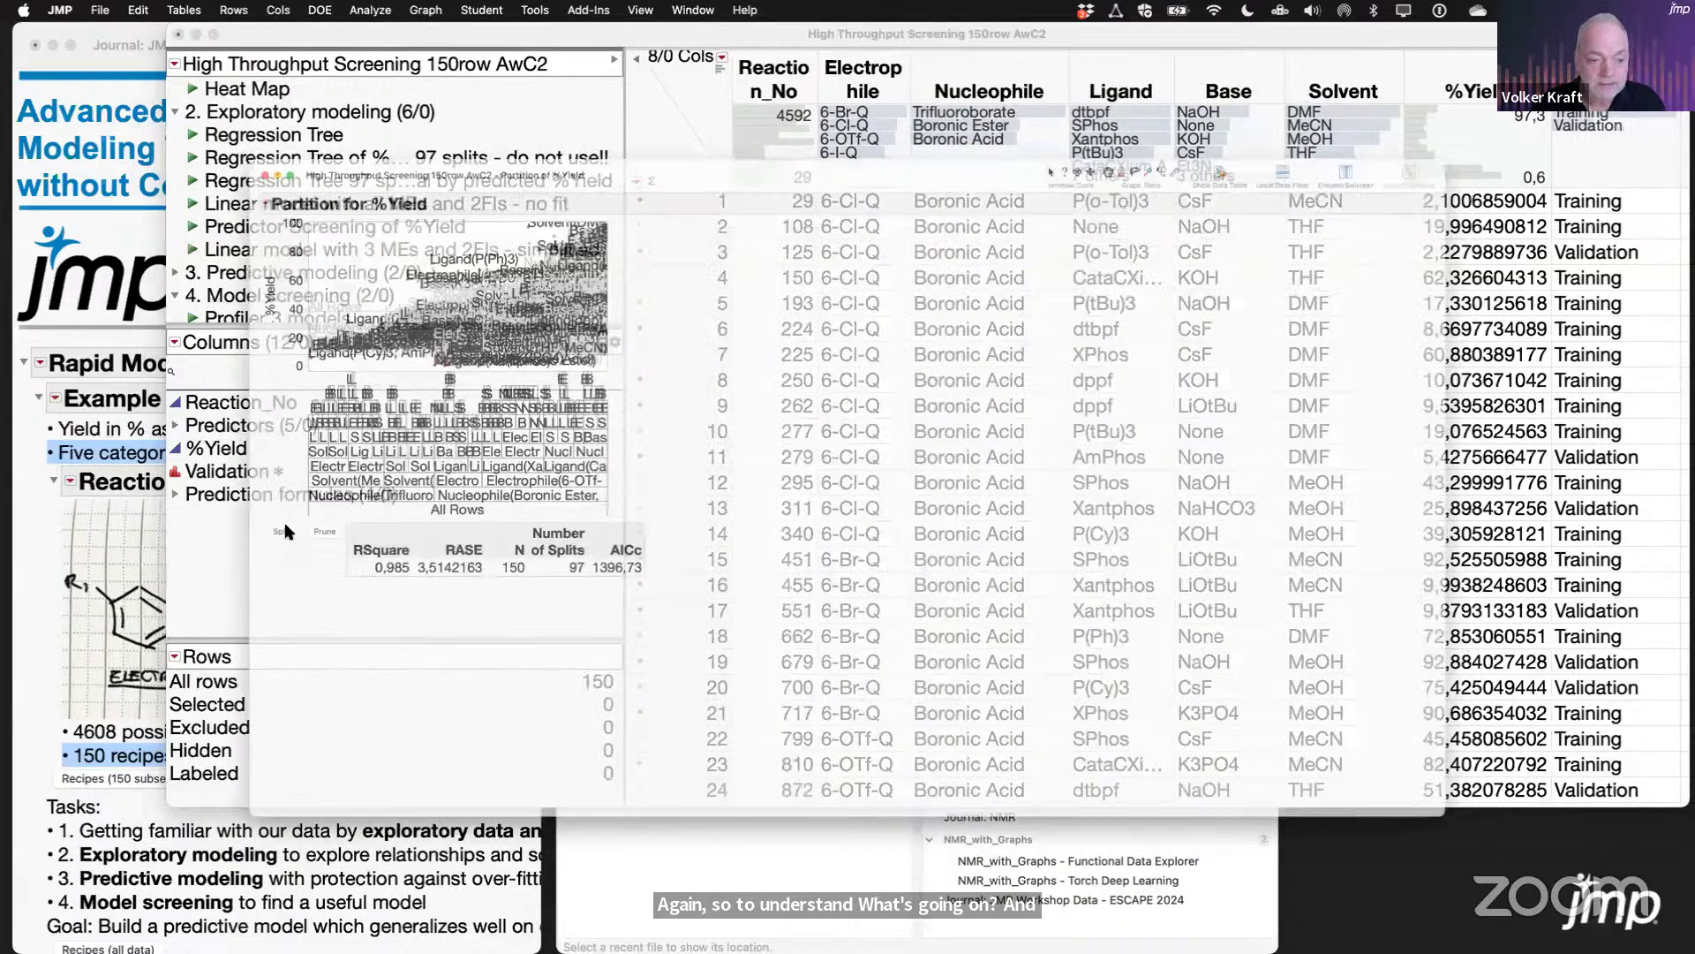
Step: Examine the large partition tree's branches, the Split History curve and the Prediction Profiler of the %Yield report
scroll(179, 517, down, 5)
scroll(180, 521, up, 4)
scroll(181, 522, down, 3)
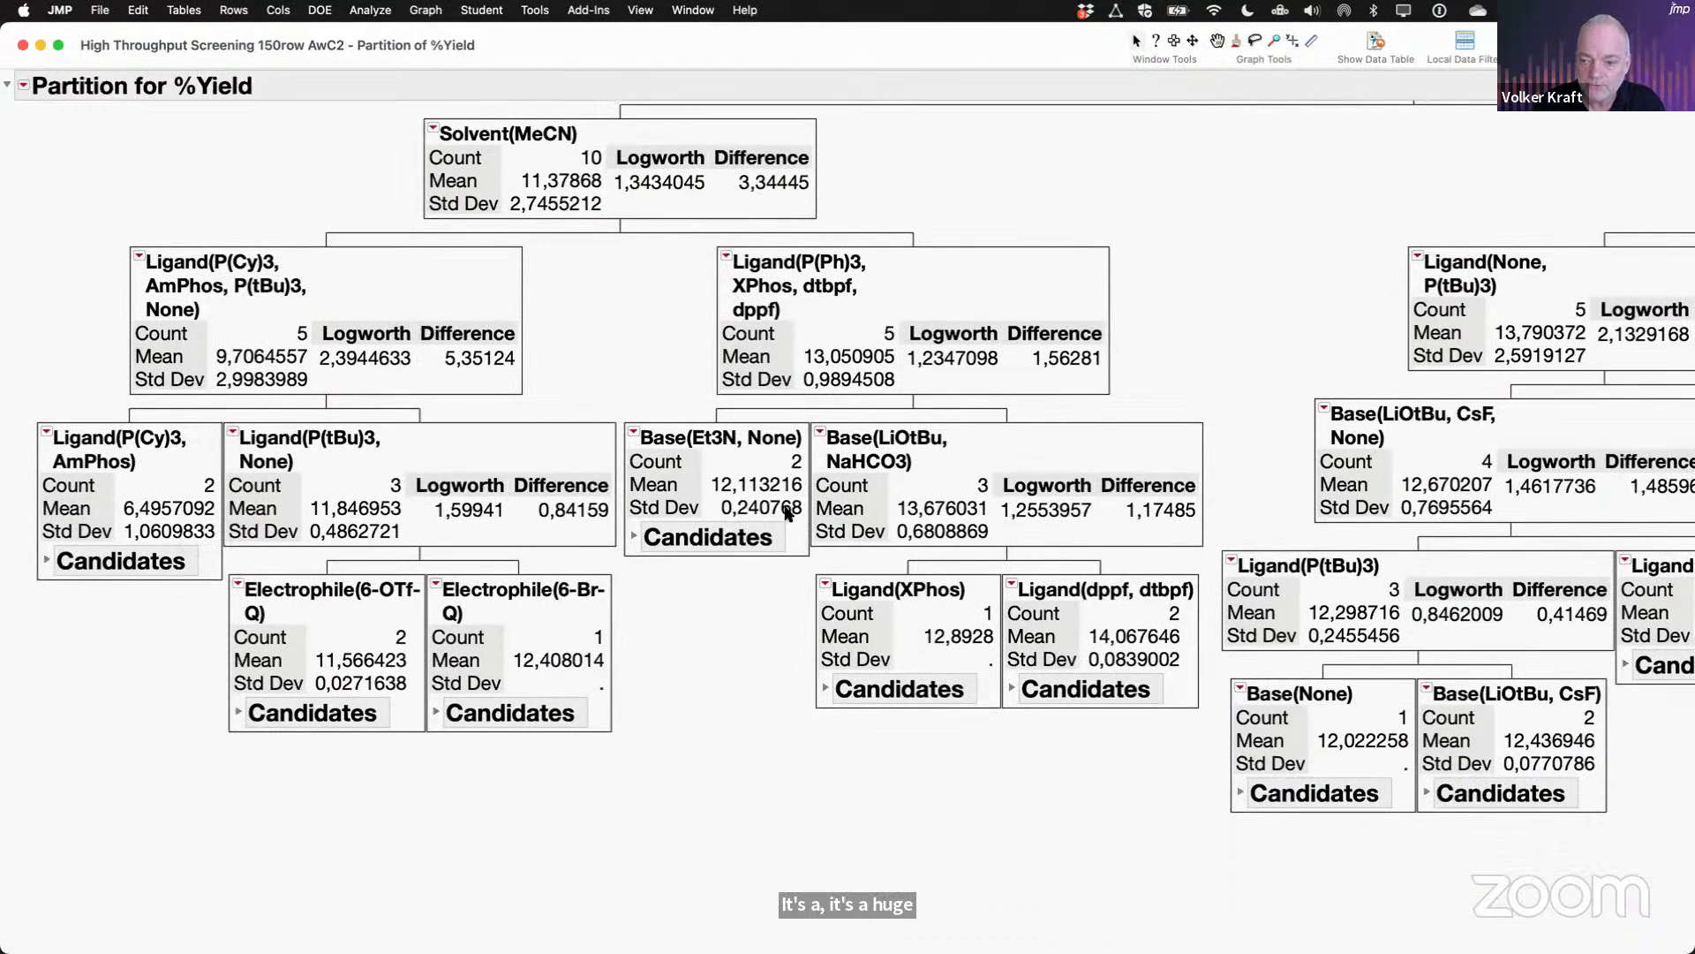
scroll(991, 512, right, 10)
scroll(990, 512, right, 4)
scroll(991, 512, left, 12)
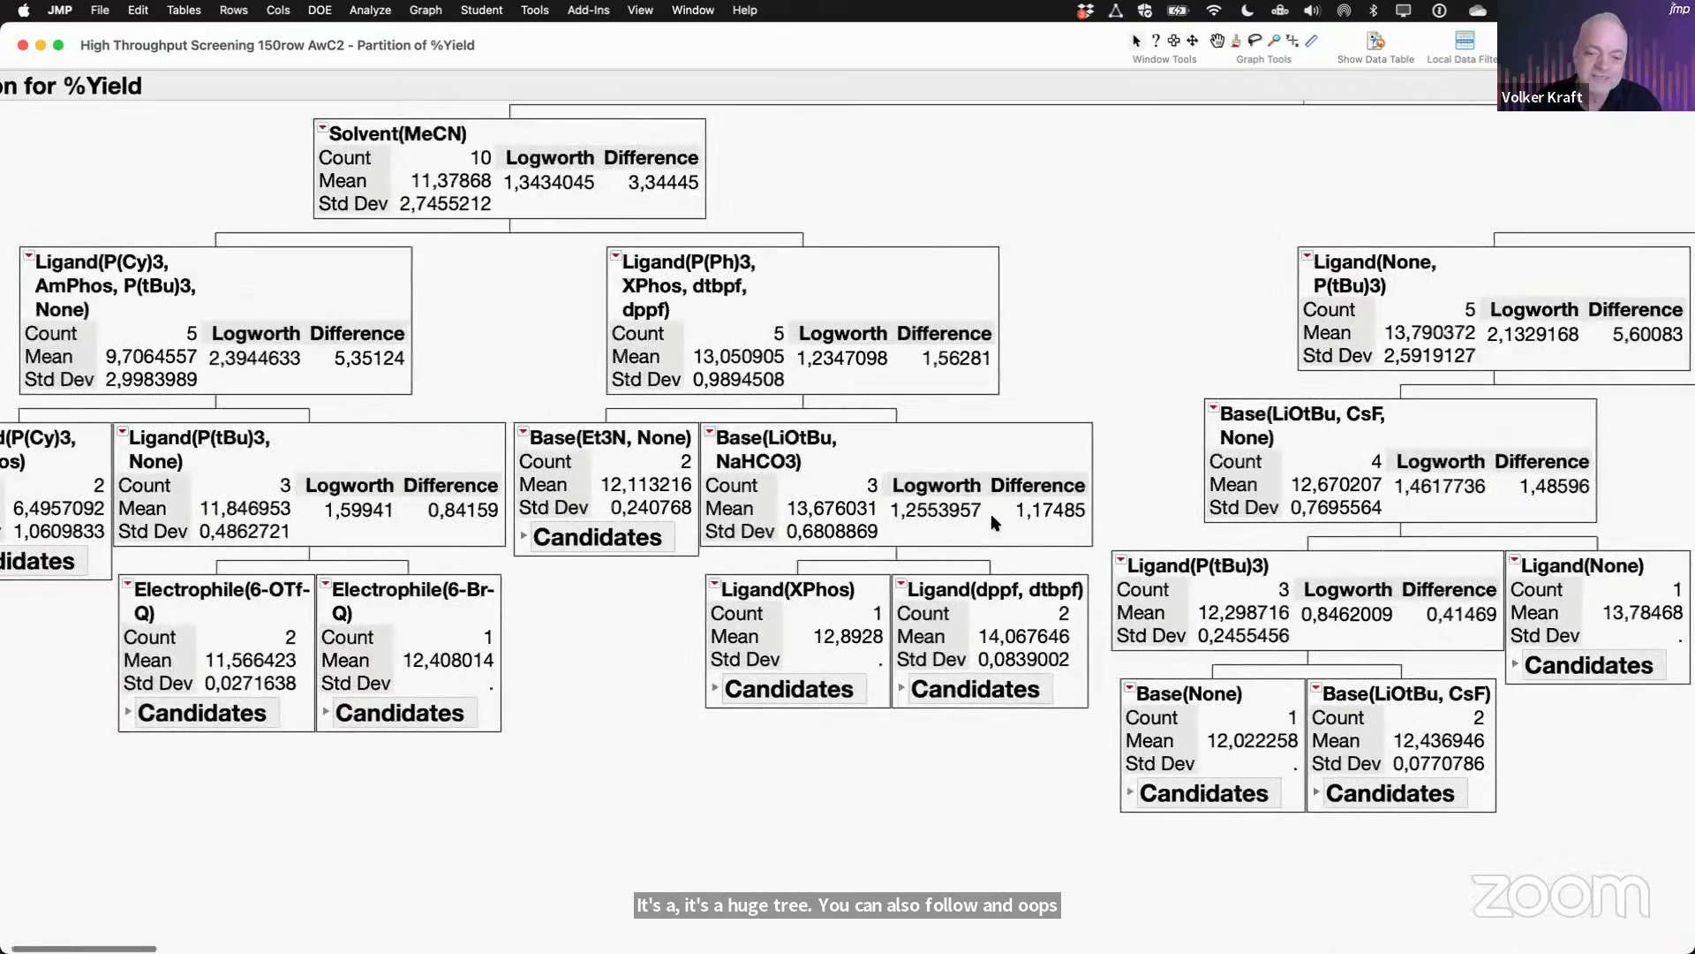
scroll(865, 653, left, 1)
scroll(738, 780, down, 3)
scroll(738, 780, down, 5)
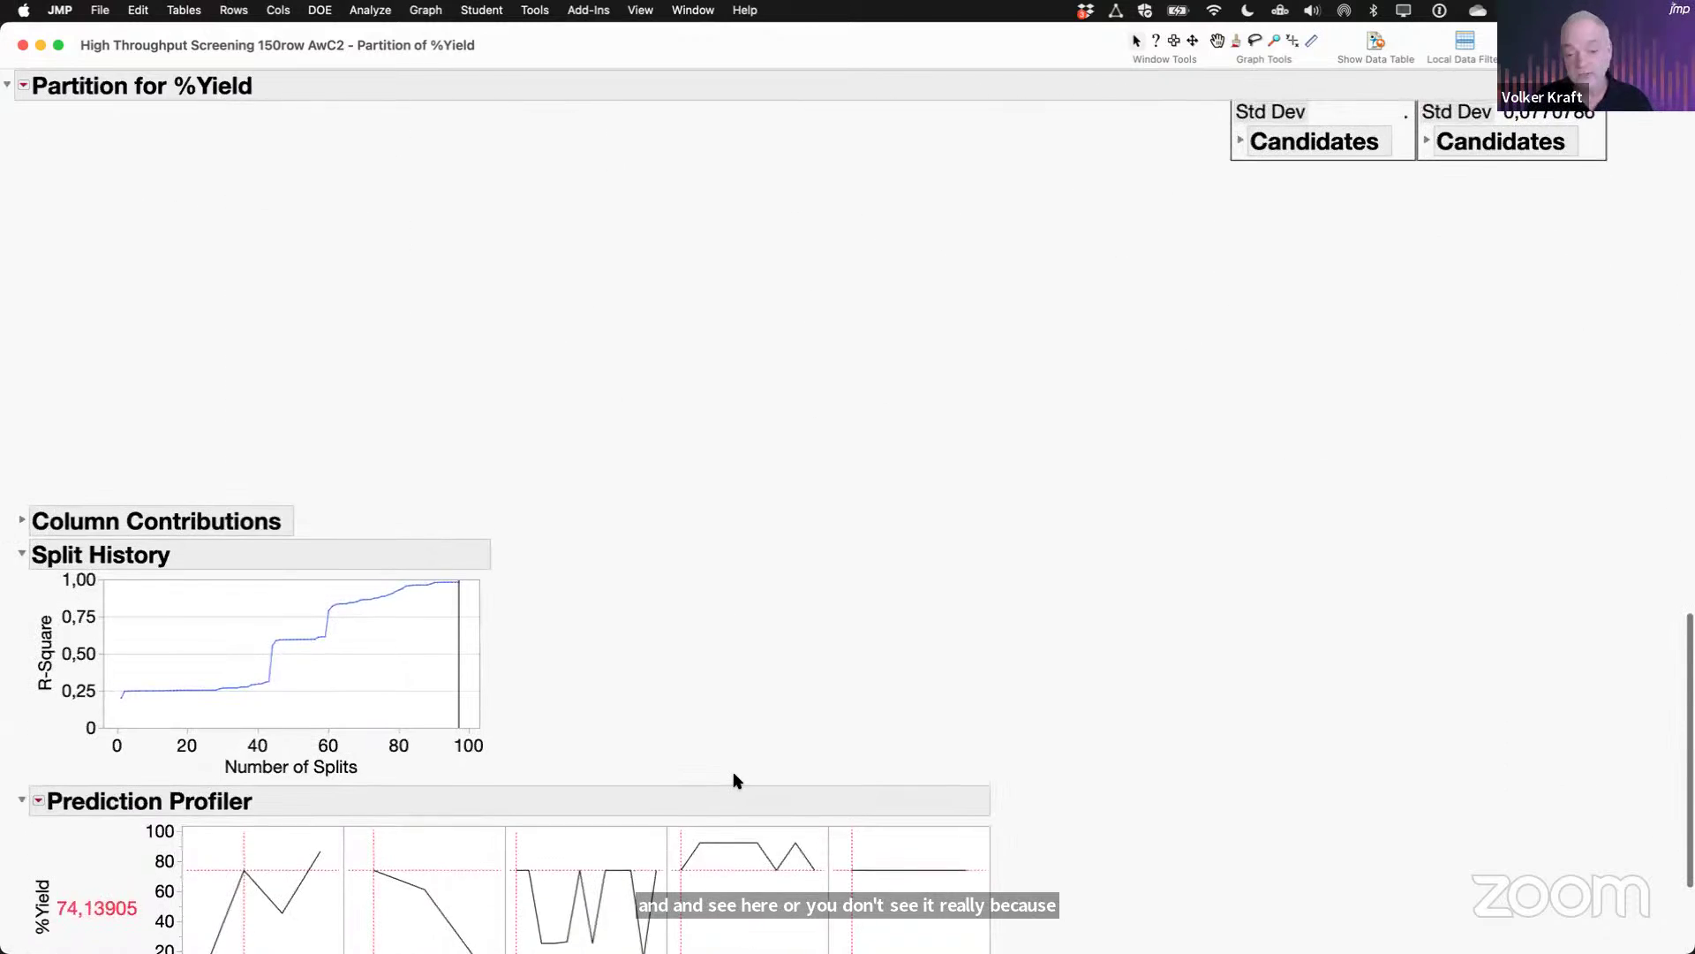
scroll(637, 541, down, 3)
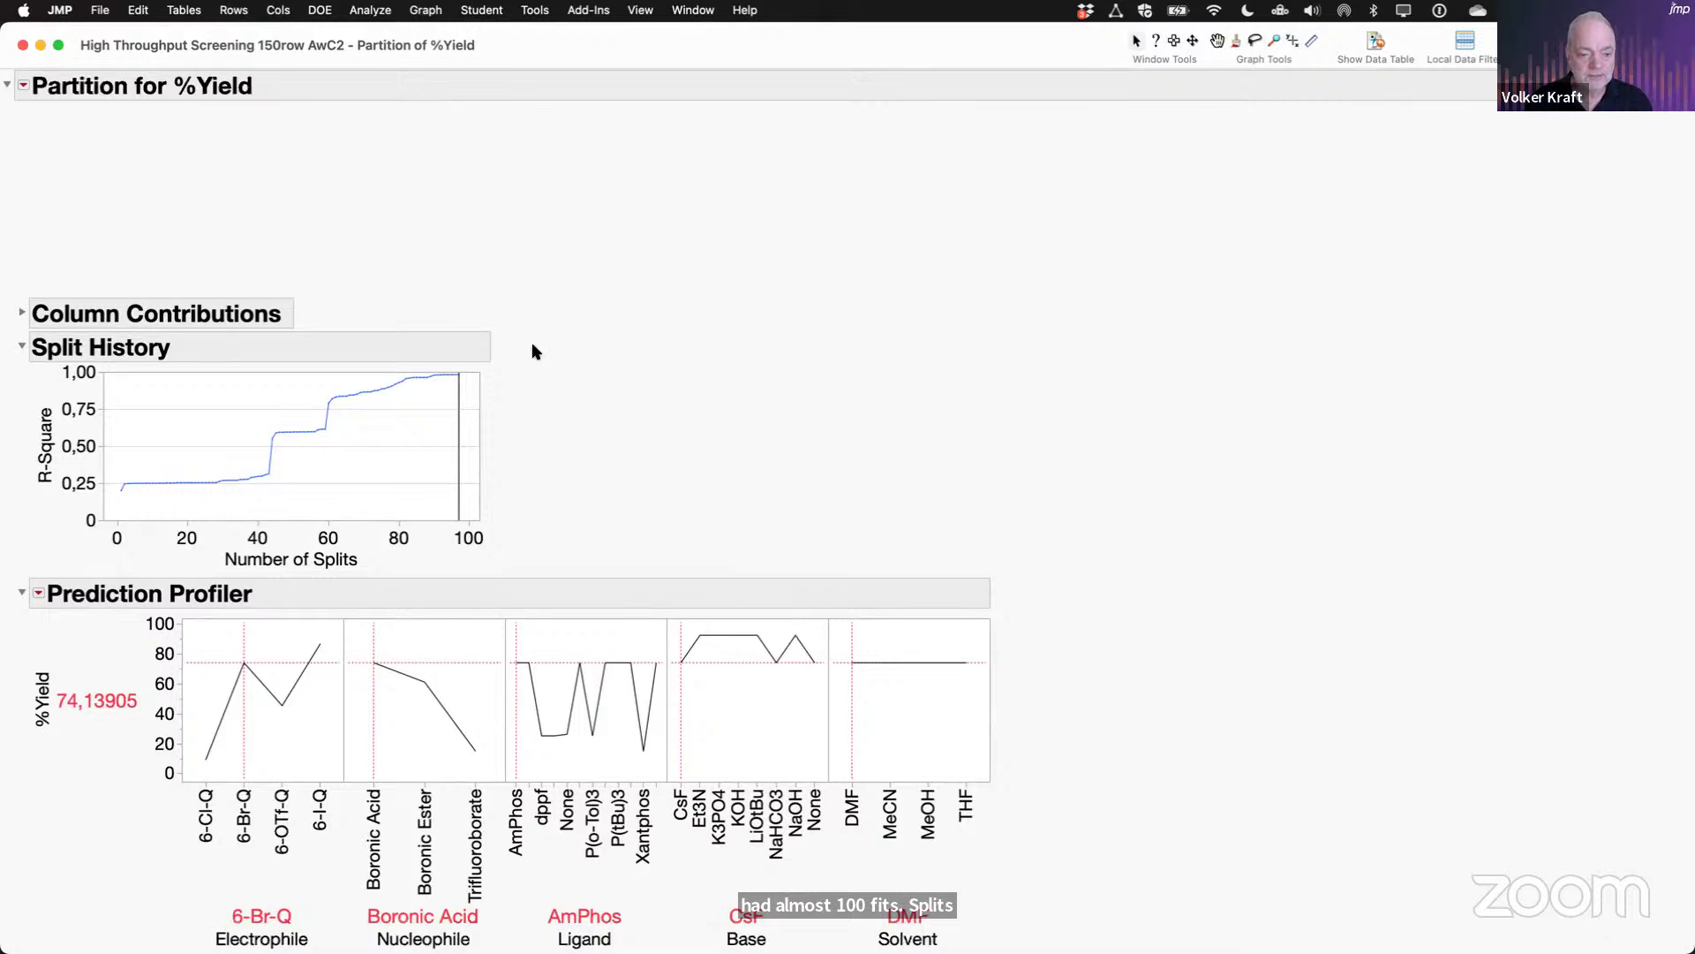
mouse_move(495, 343)
mouse_down()
mouse_move(195, 439)
mouse_move(82, 496)
mouse_up()
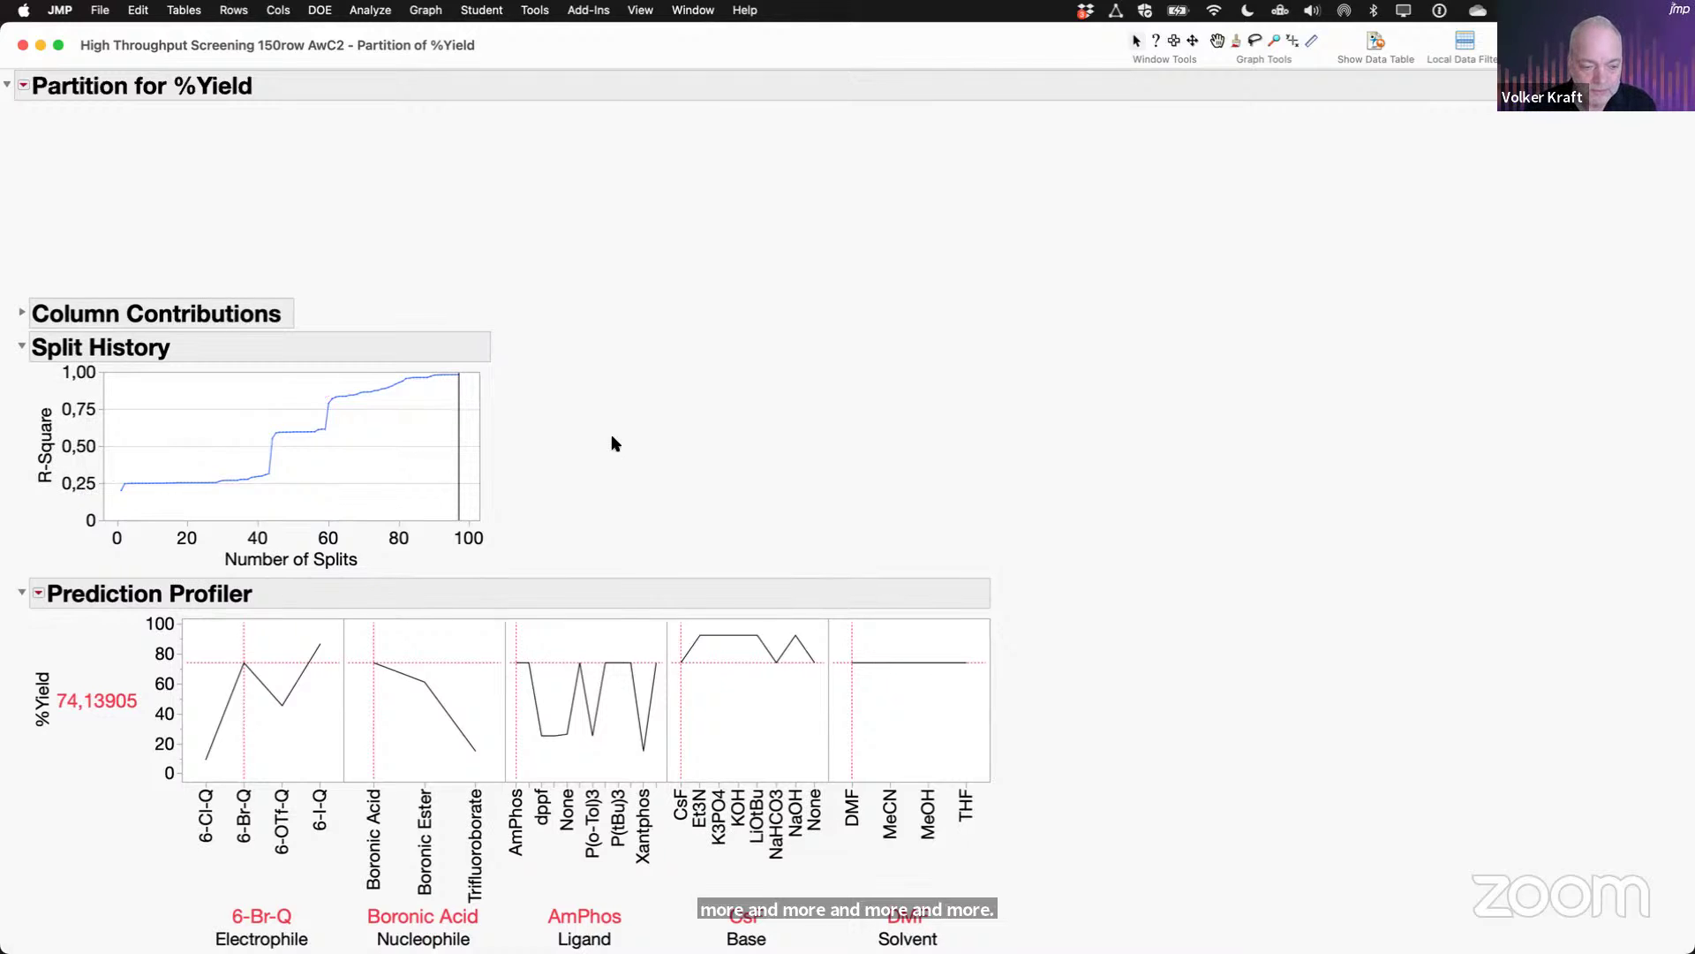
Step: Set Electrophile to 6-OTf-Q and then 6-I-Q in the Prediction Profiler, and close the Partition report
click(289, 722)
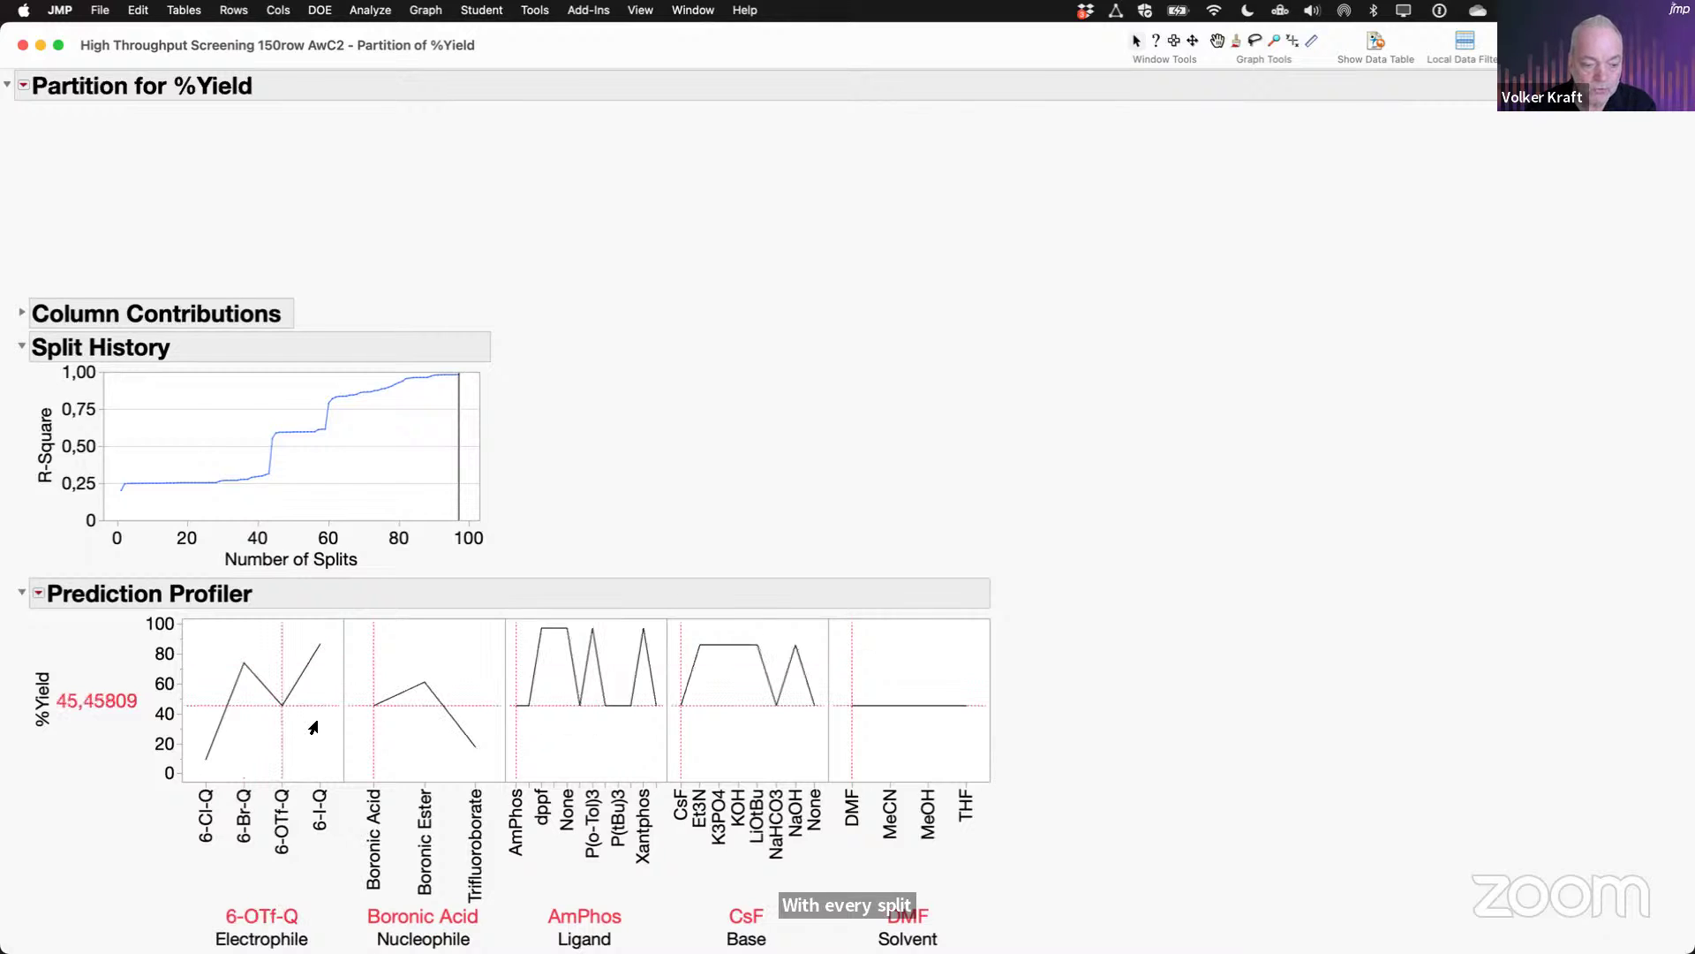
click(318, 728)
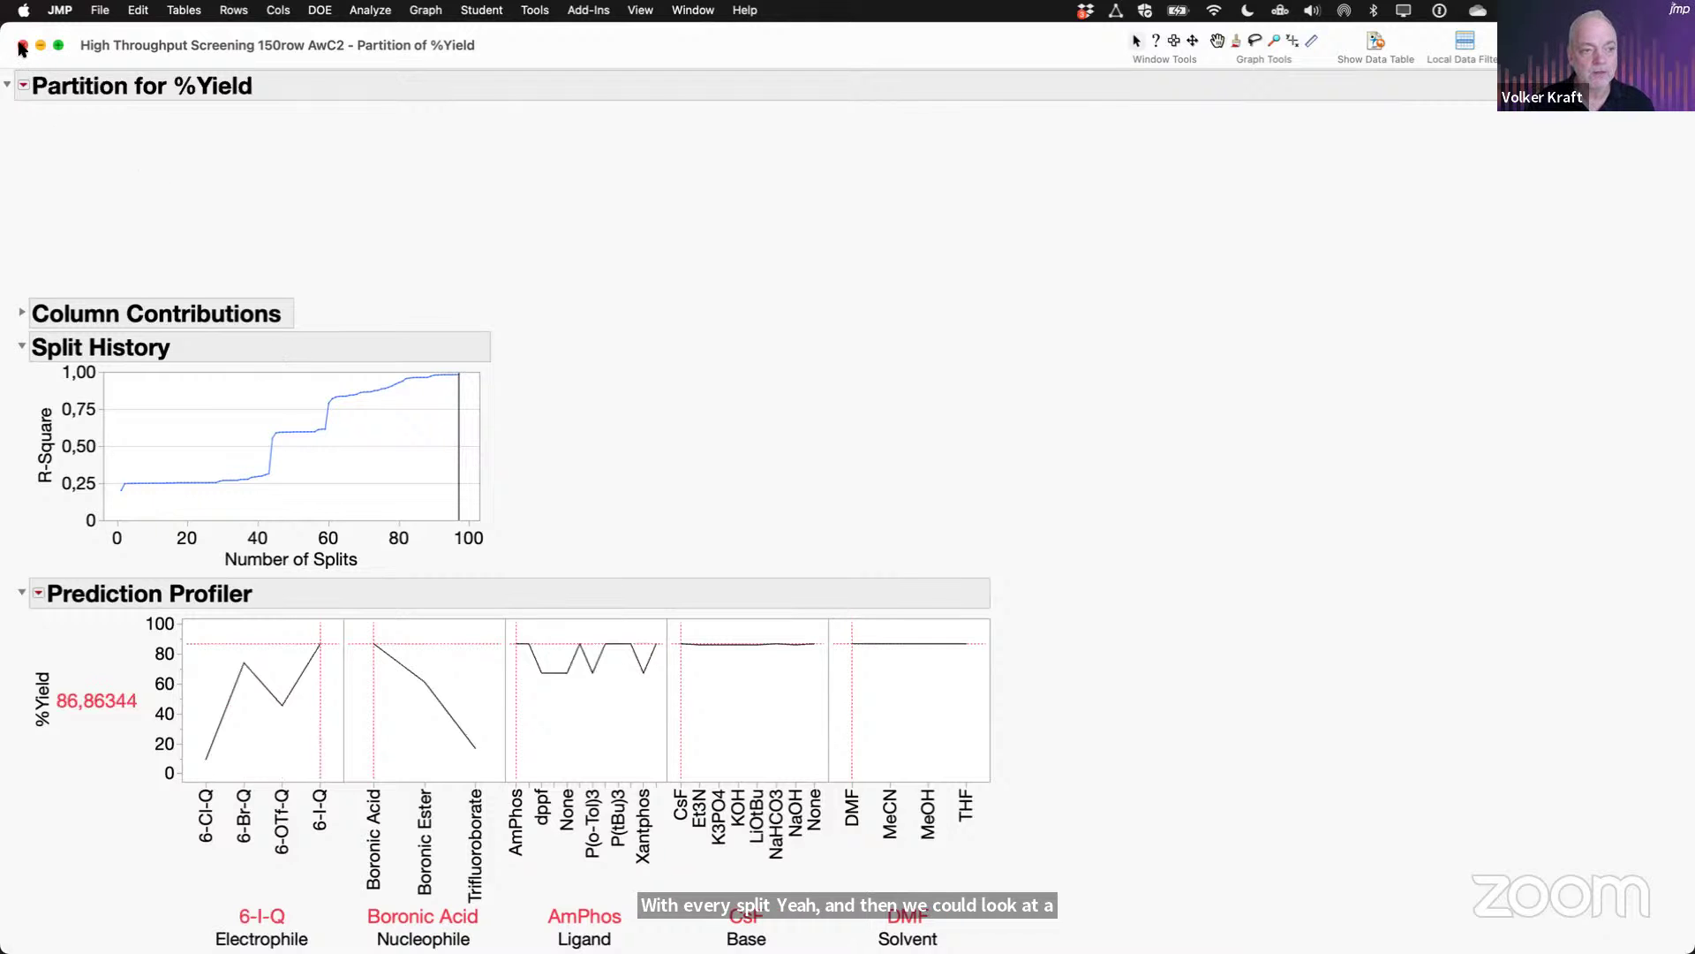
click(23, 48)
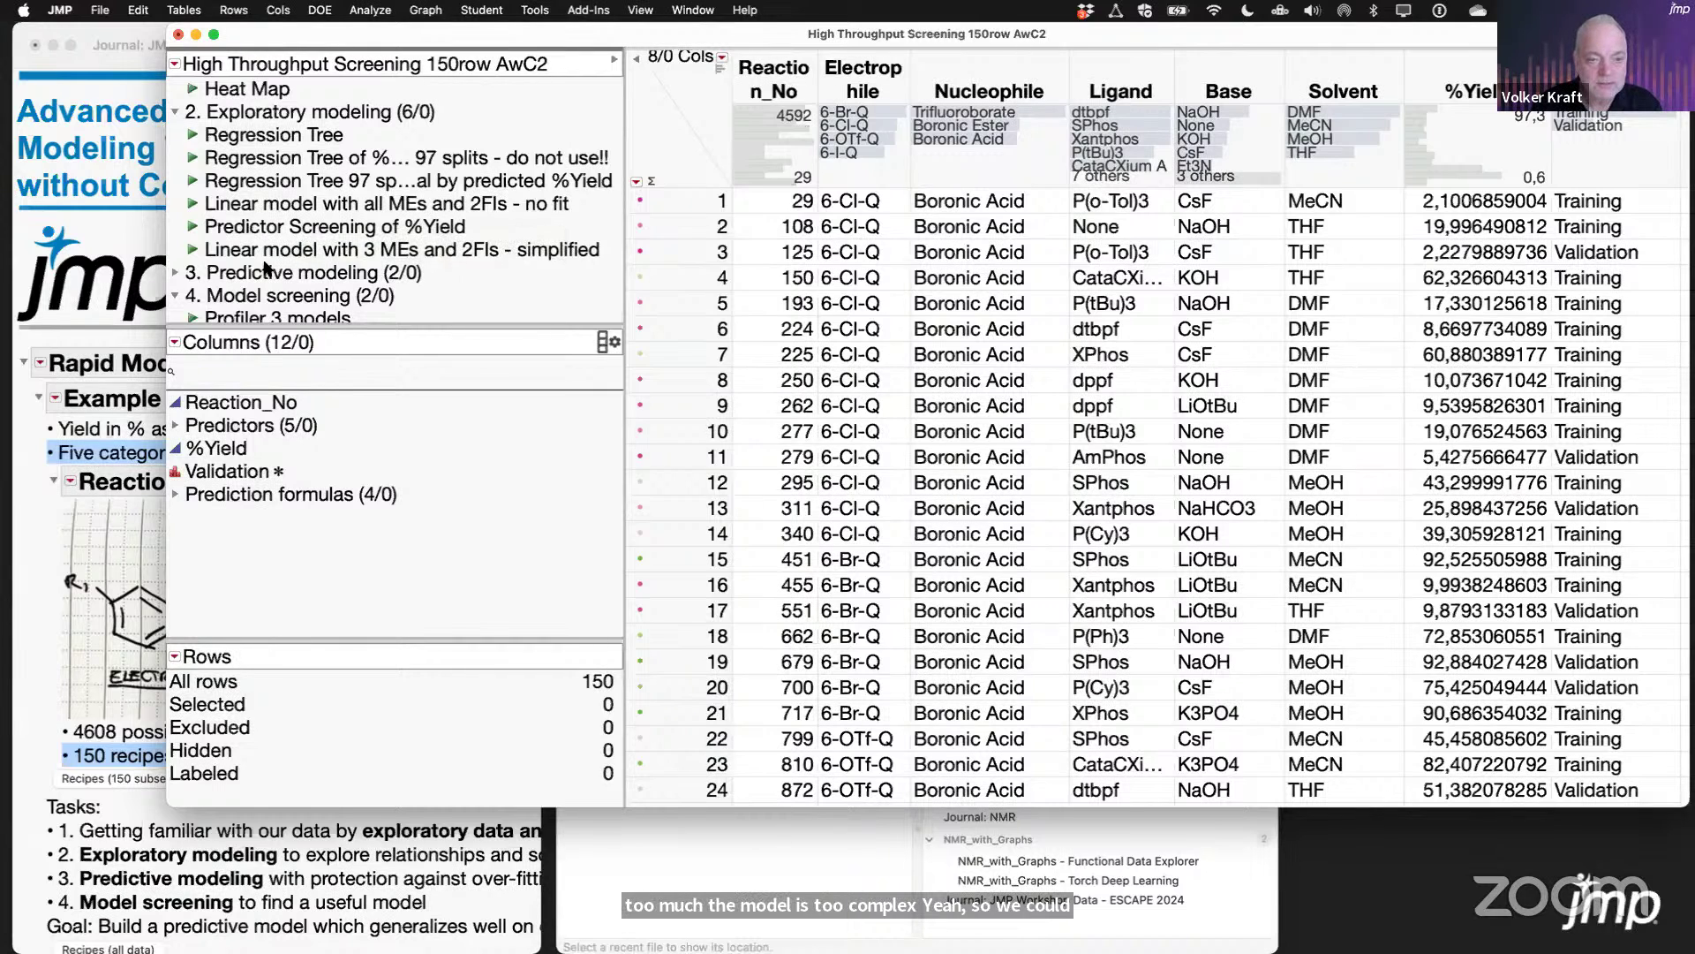
Step: Run and close the saved "Linear model with all MEs and 2FIs - no fit", and run "Linear model with 3 MEs and 2FIs - simplified"
click(196, 205)
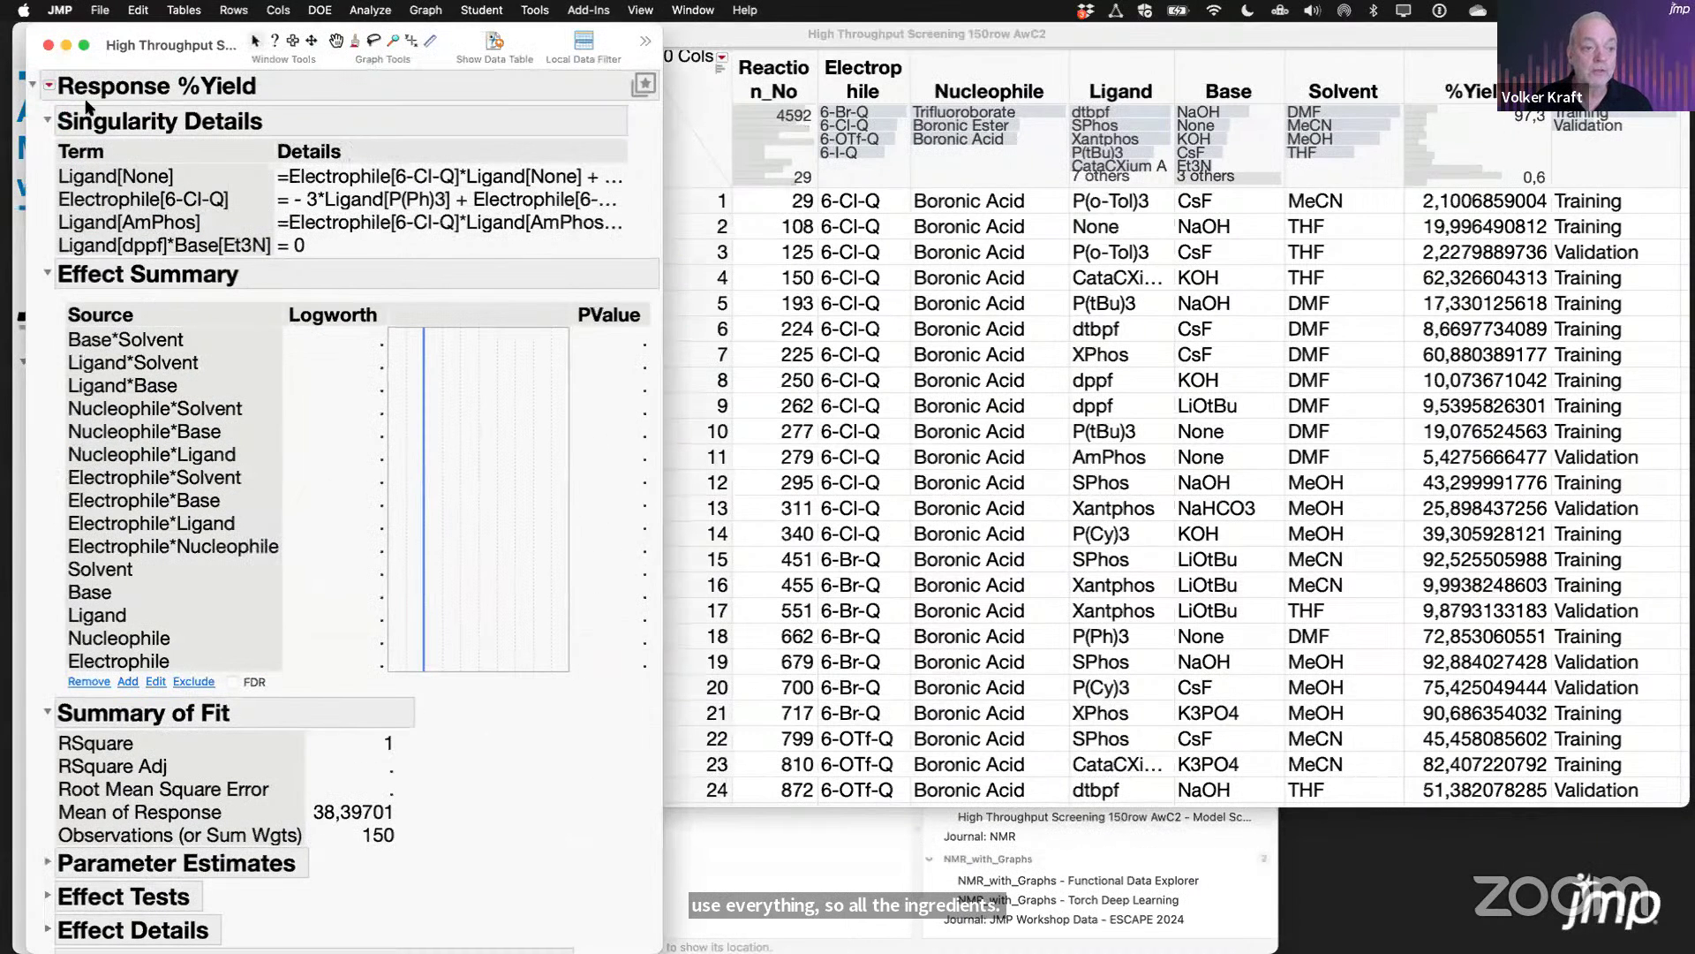
click(48, 46)
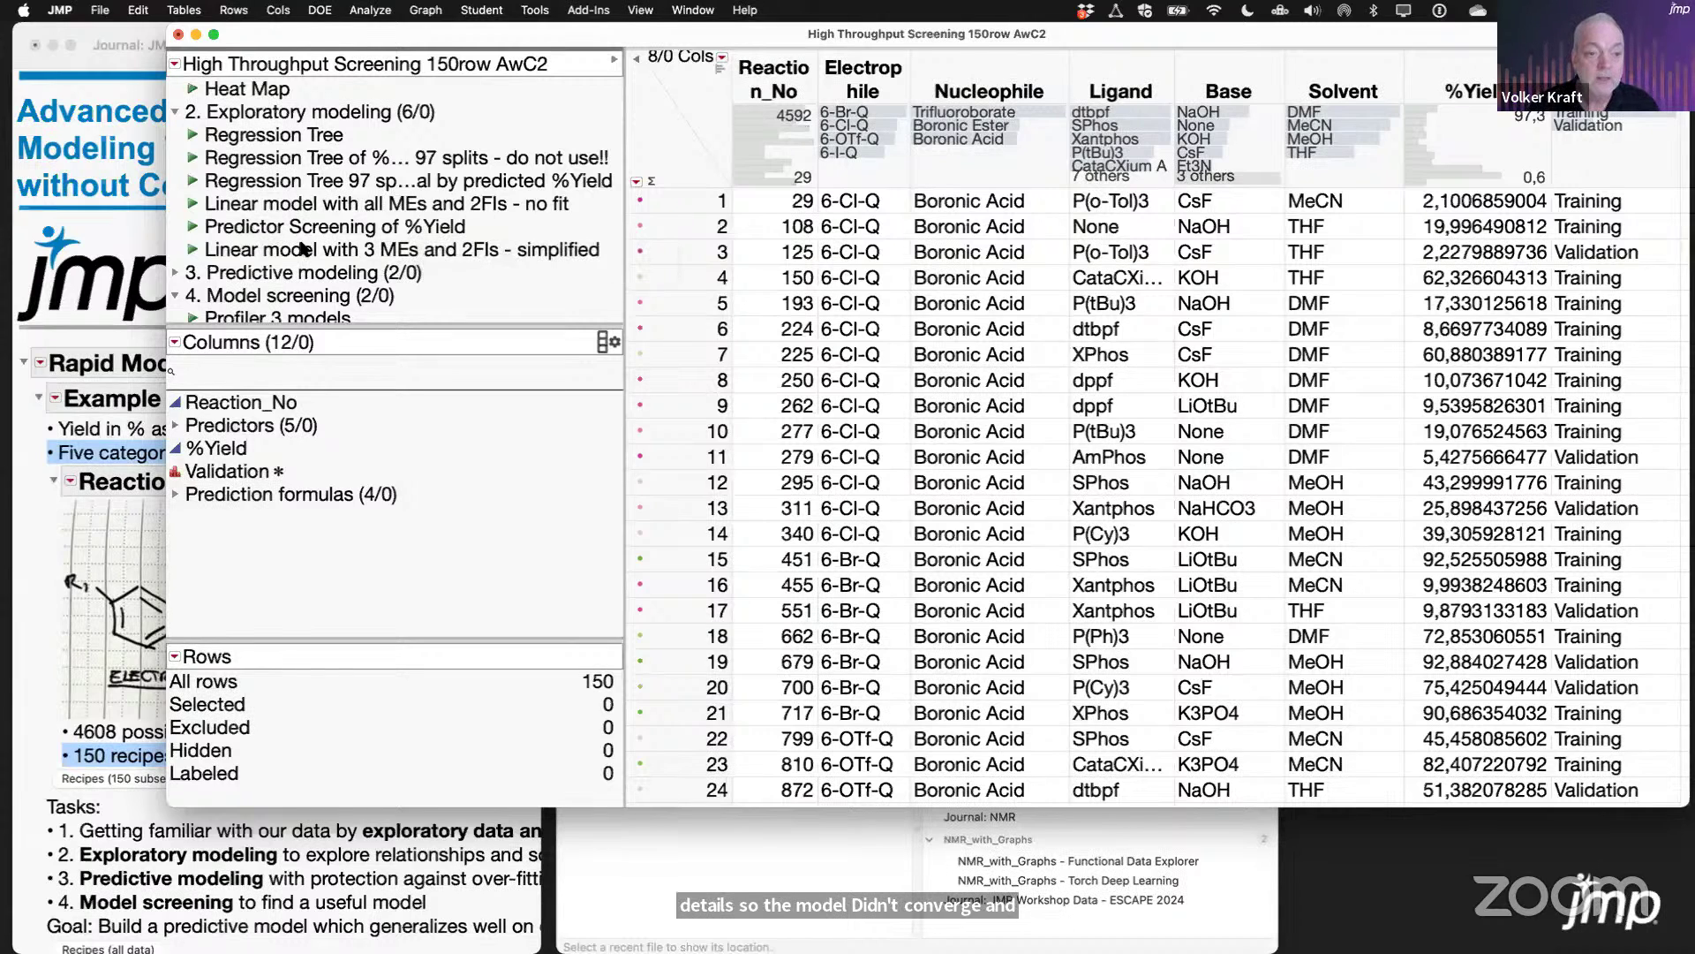
click(192, 251)
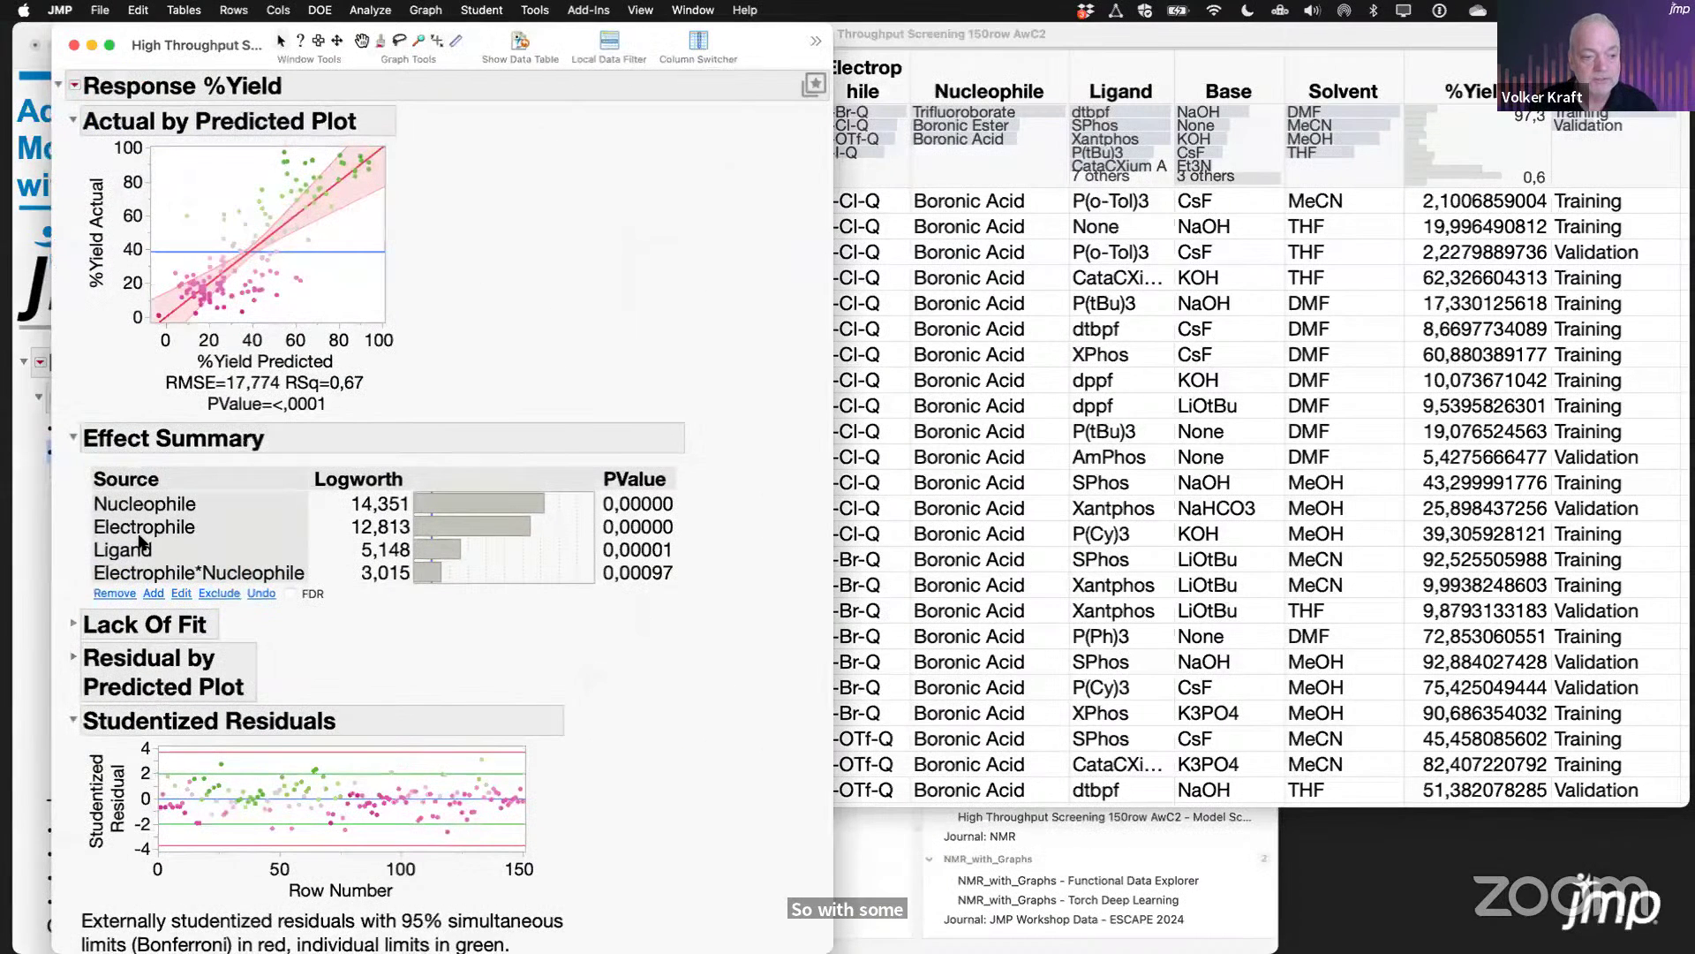
Step: Review the simplified model's Effect Summary terms, and set Electrophile to 6-Br-Q and then 6-I-Q in the Prediction Profiler
drag(70, 492, 73, 574)
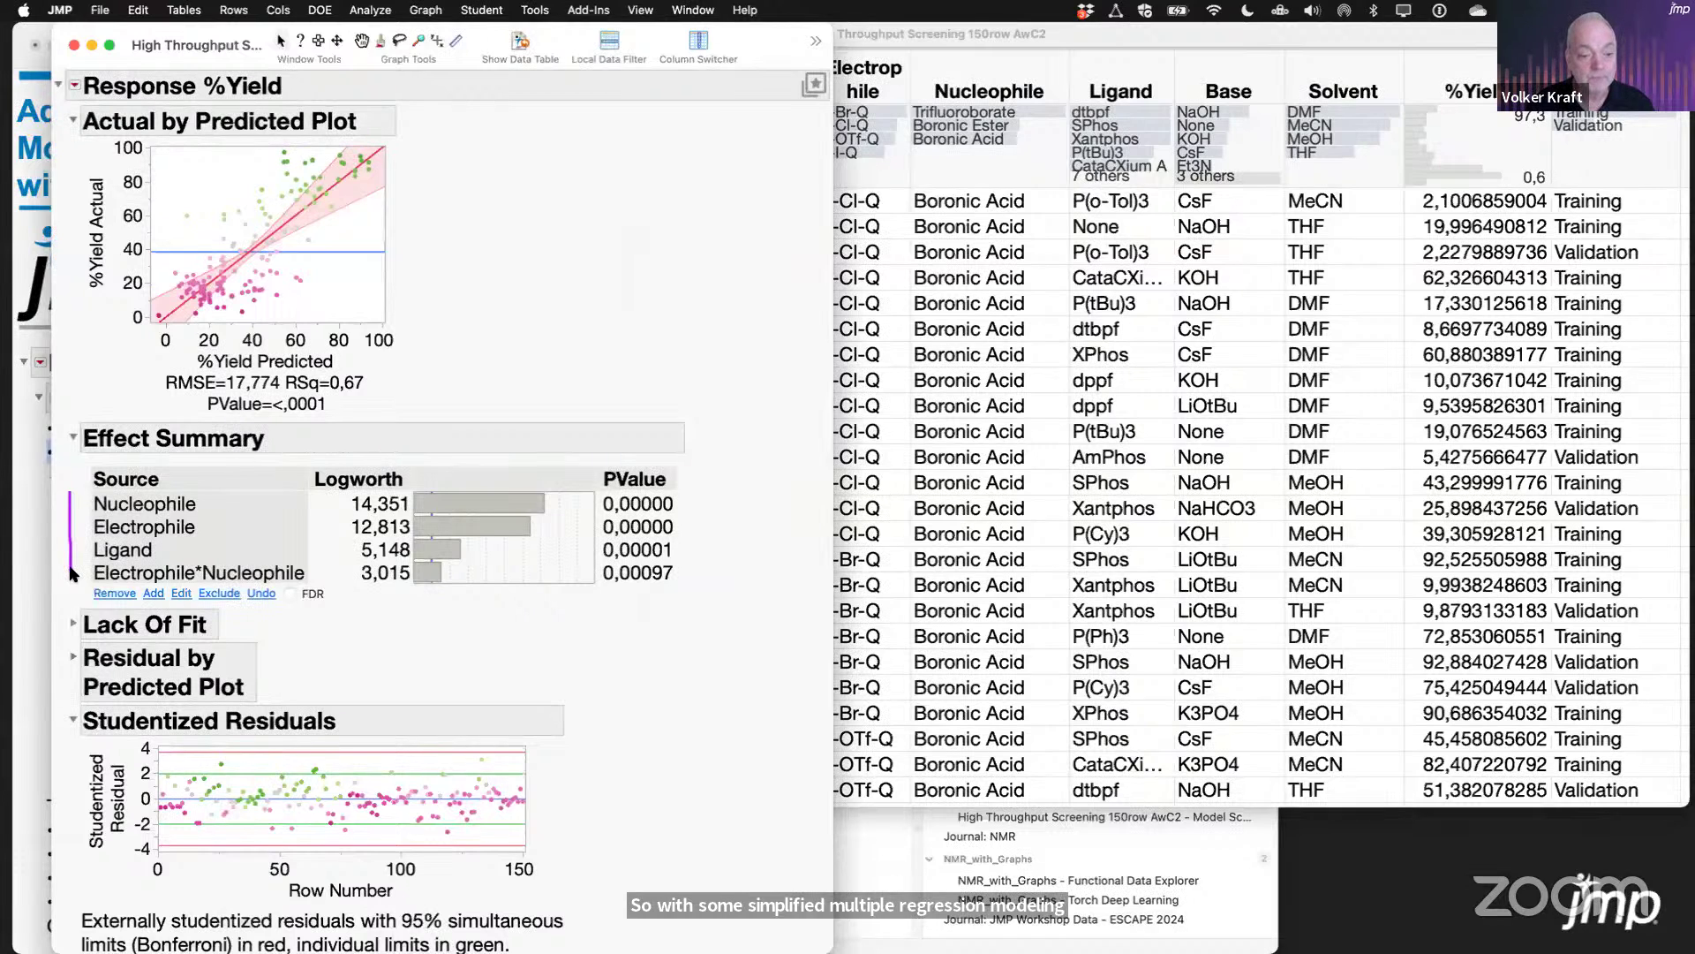
drag(80, 563, 82, 590)
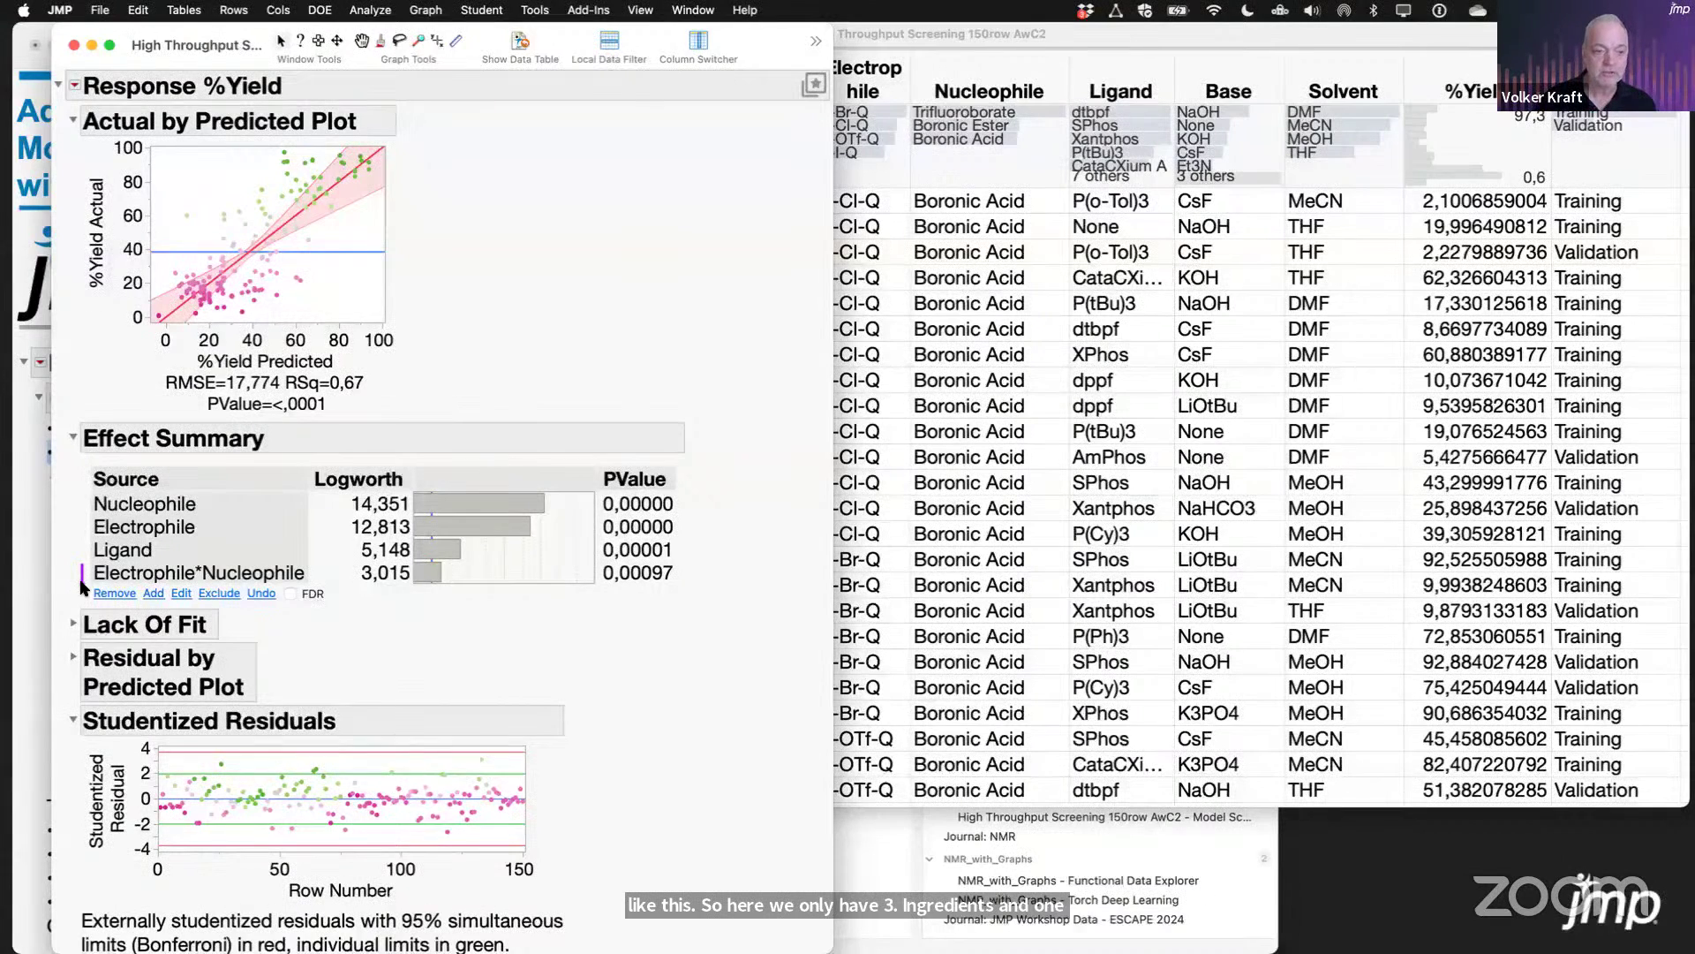
scroll(684, 686, down, 10)
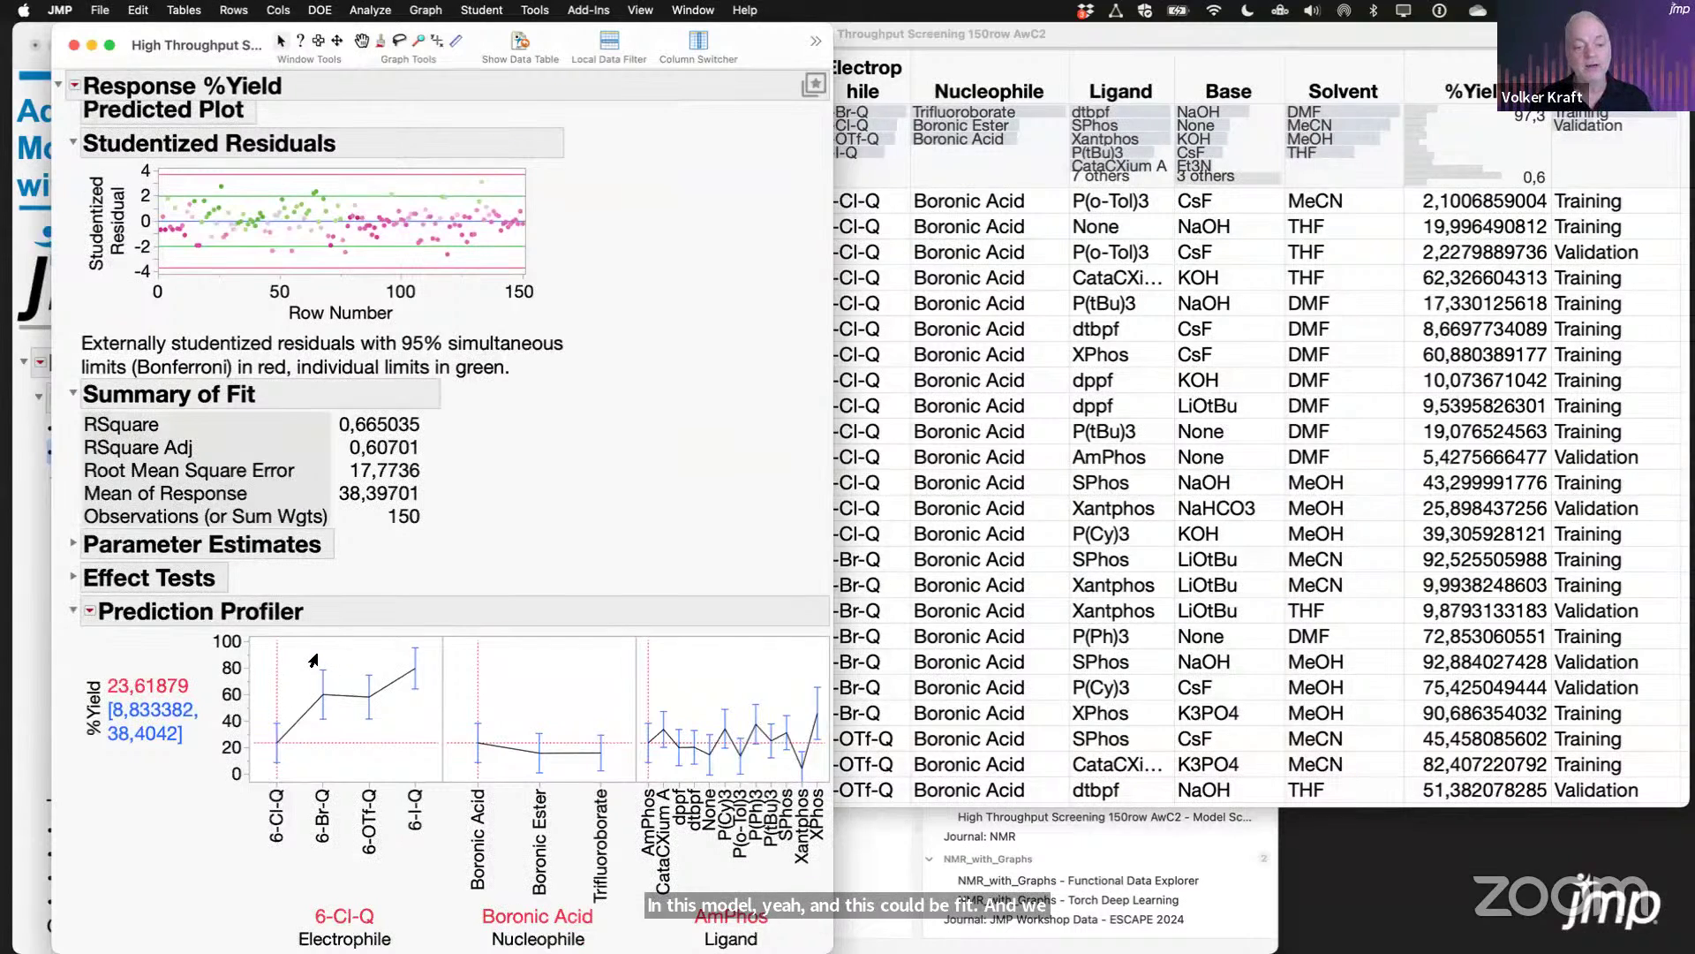
click(314, 660)
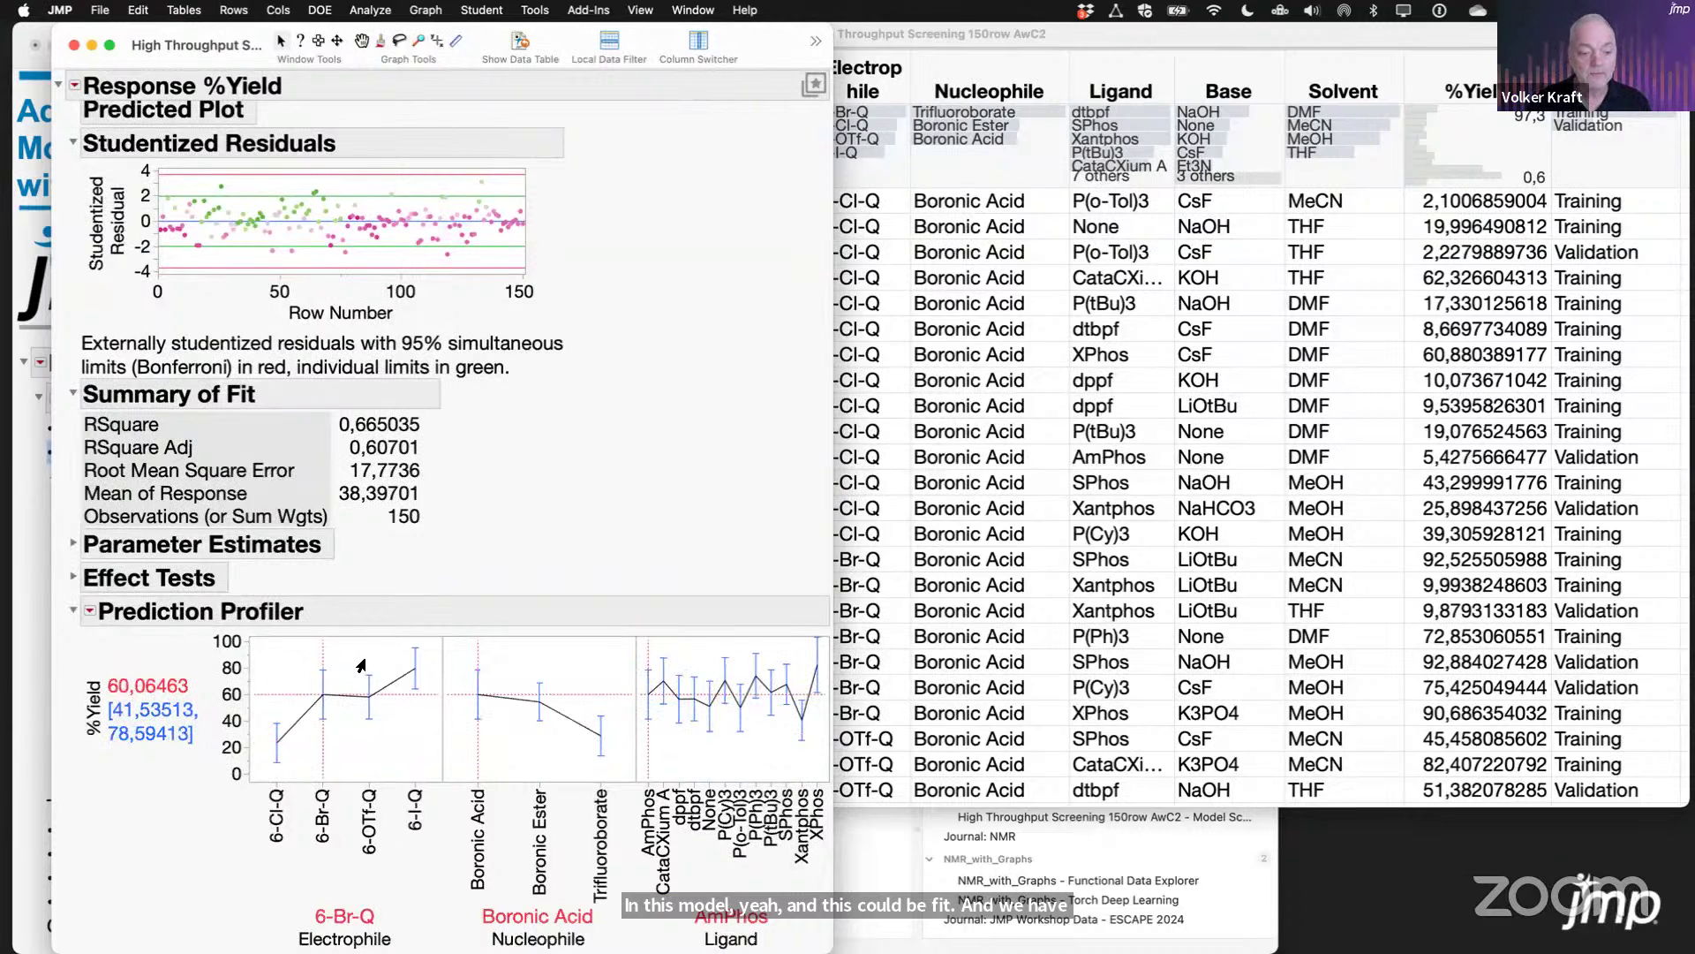
click(401, 717)
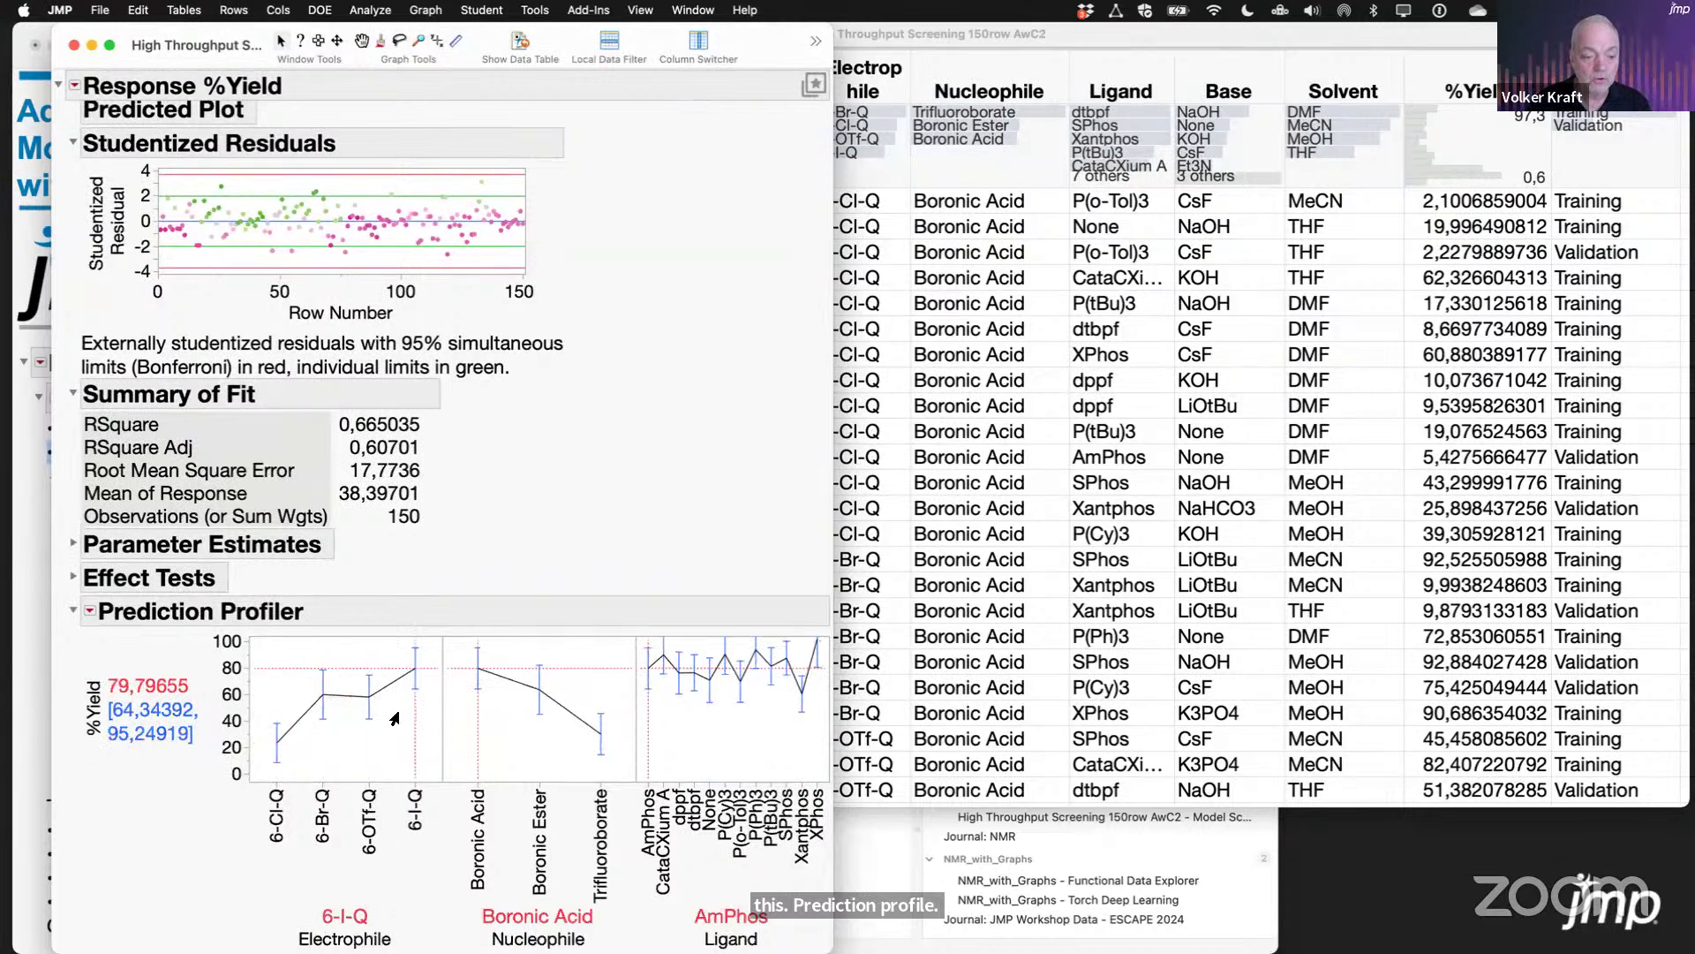
Step: Set Electrophile to 6-OTf-Q and Nucleophile to Boronic Ester in the Prediction Profiler, review the predicted %Yield interval, and close the linear model report
click(368, 727)
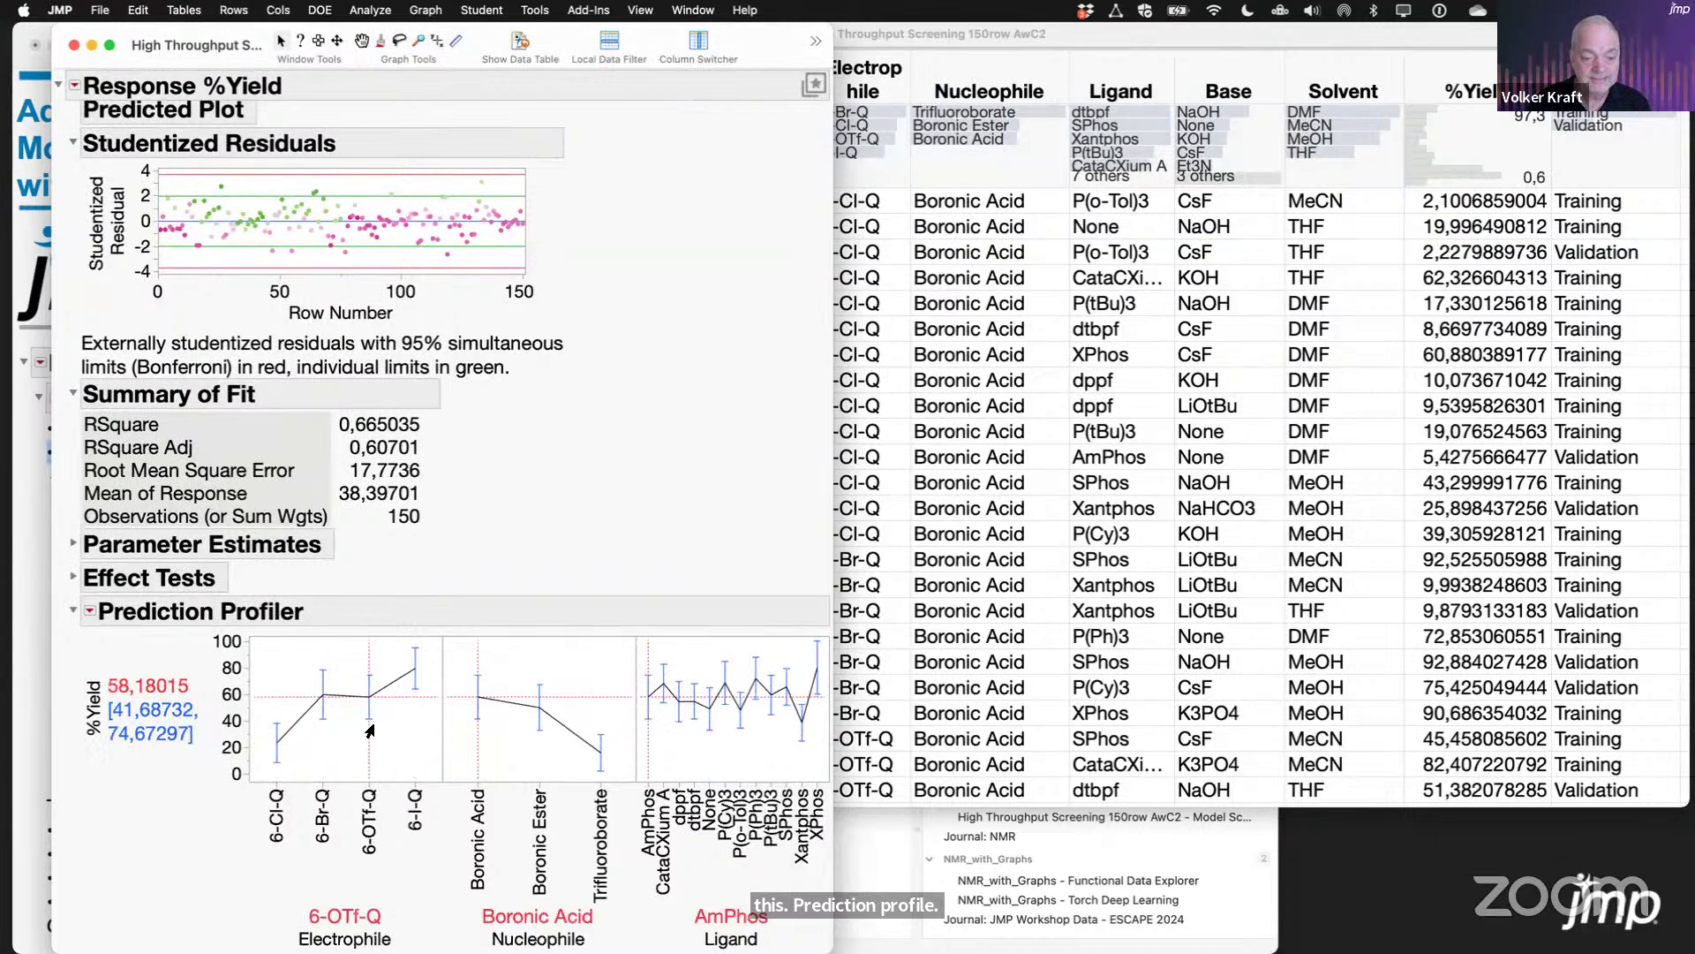
click(536, 747)
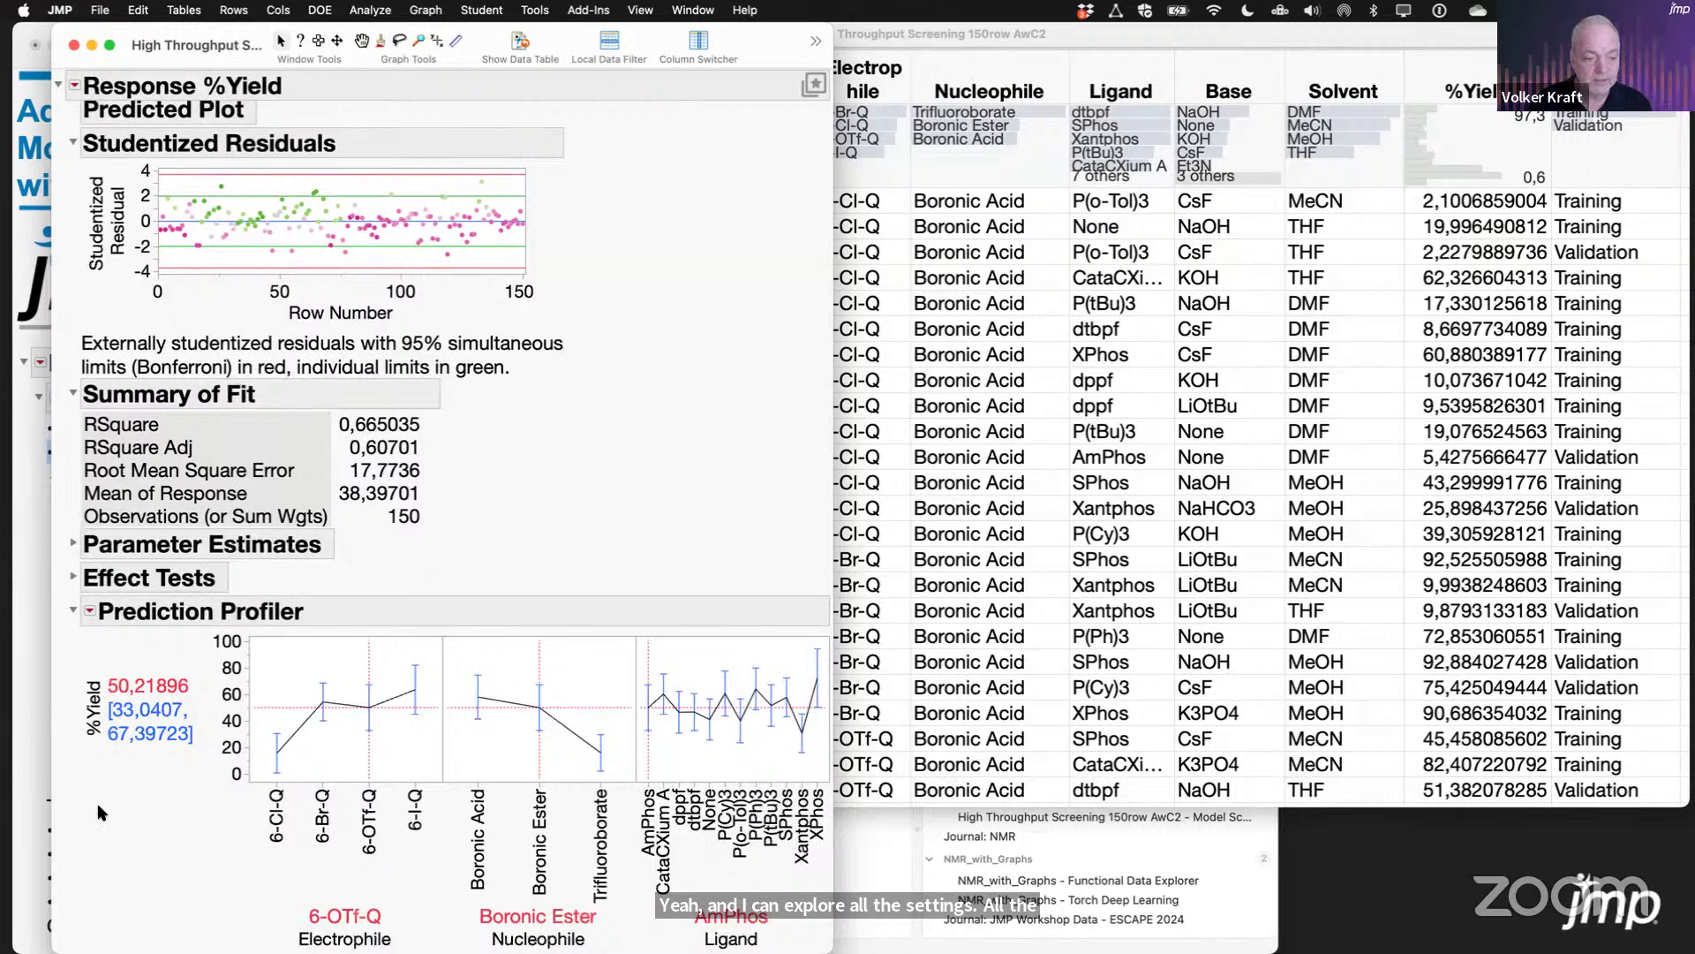
mouse_move(94, 803)
mouse_down()
mouse_move(57, 661)
mouse_move(250, 729)
mouse_move(135, 777)
mouse_up()
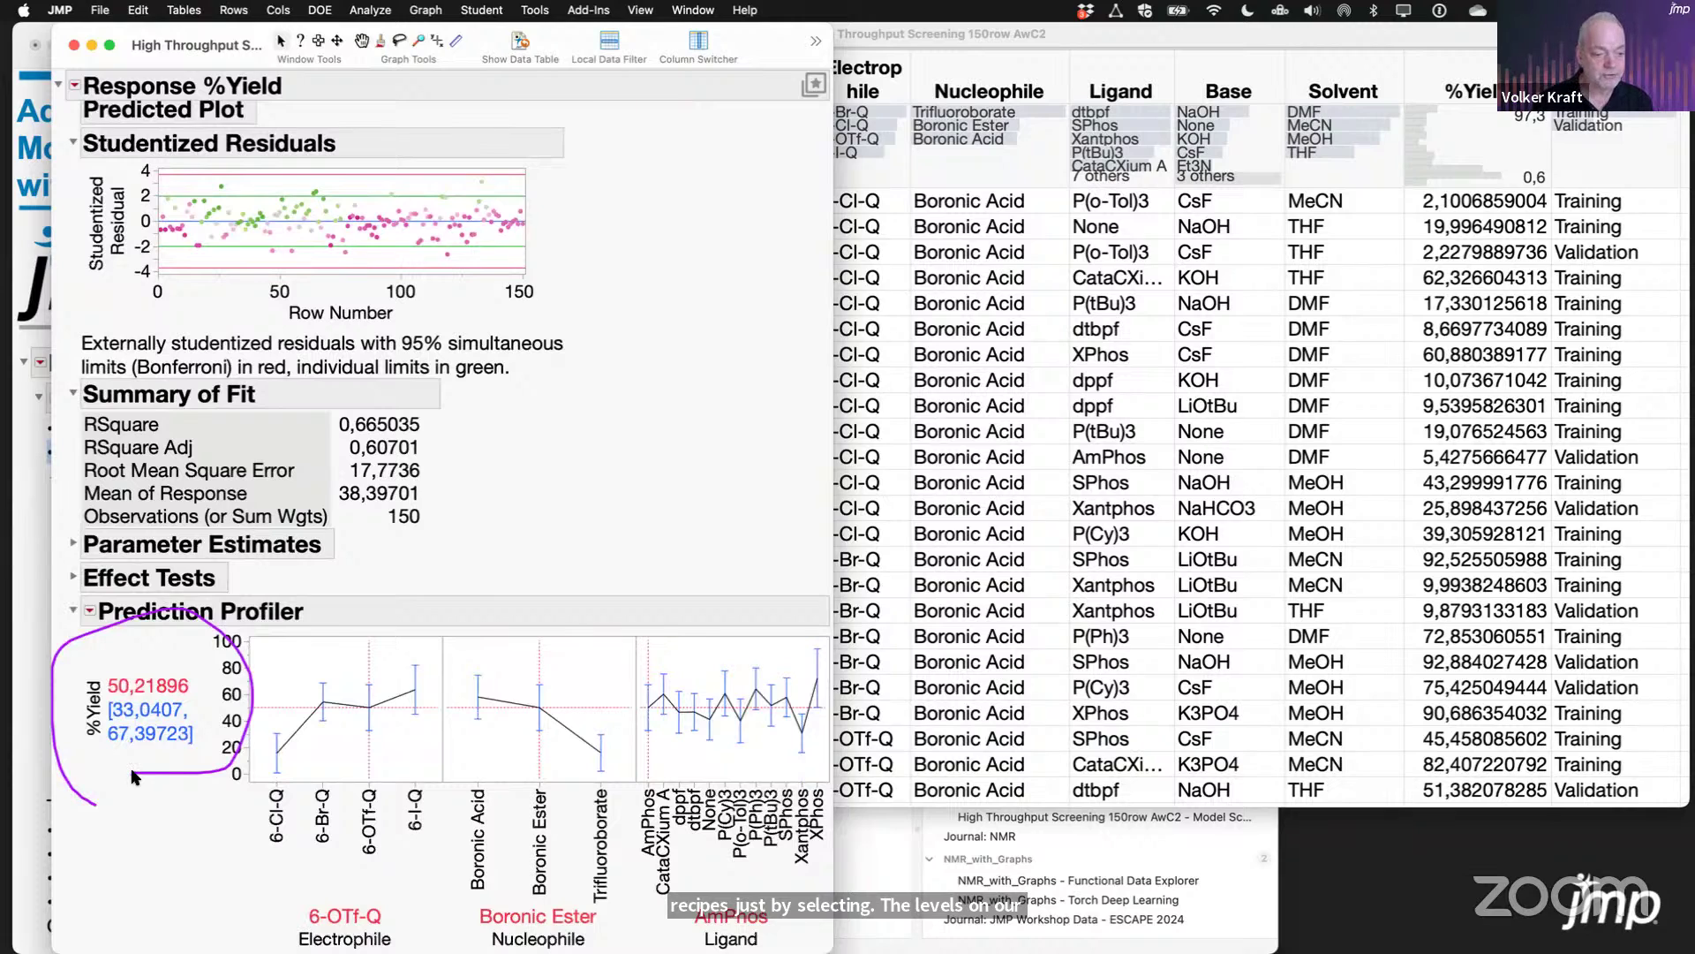
mouse_move(89, 839)
mouse_down()
mouse_move(124, 765)
mouse_move(101, 775)
mouse_move(139, 748)
mouse_move(137, 795)
mouse_up()
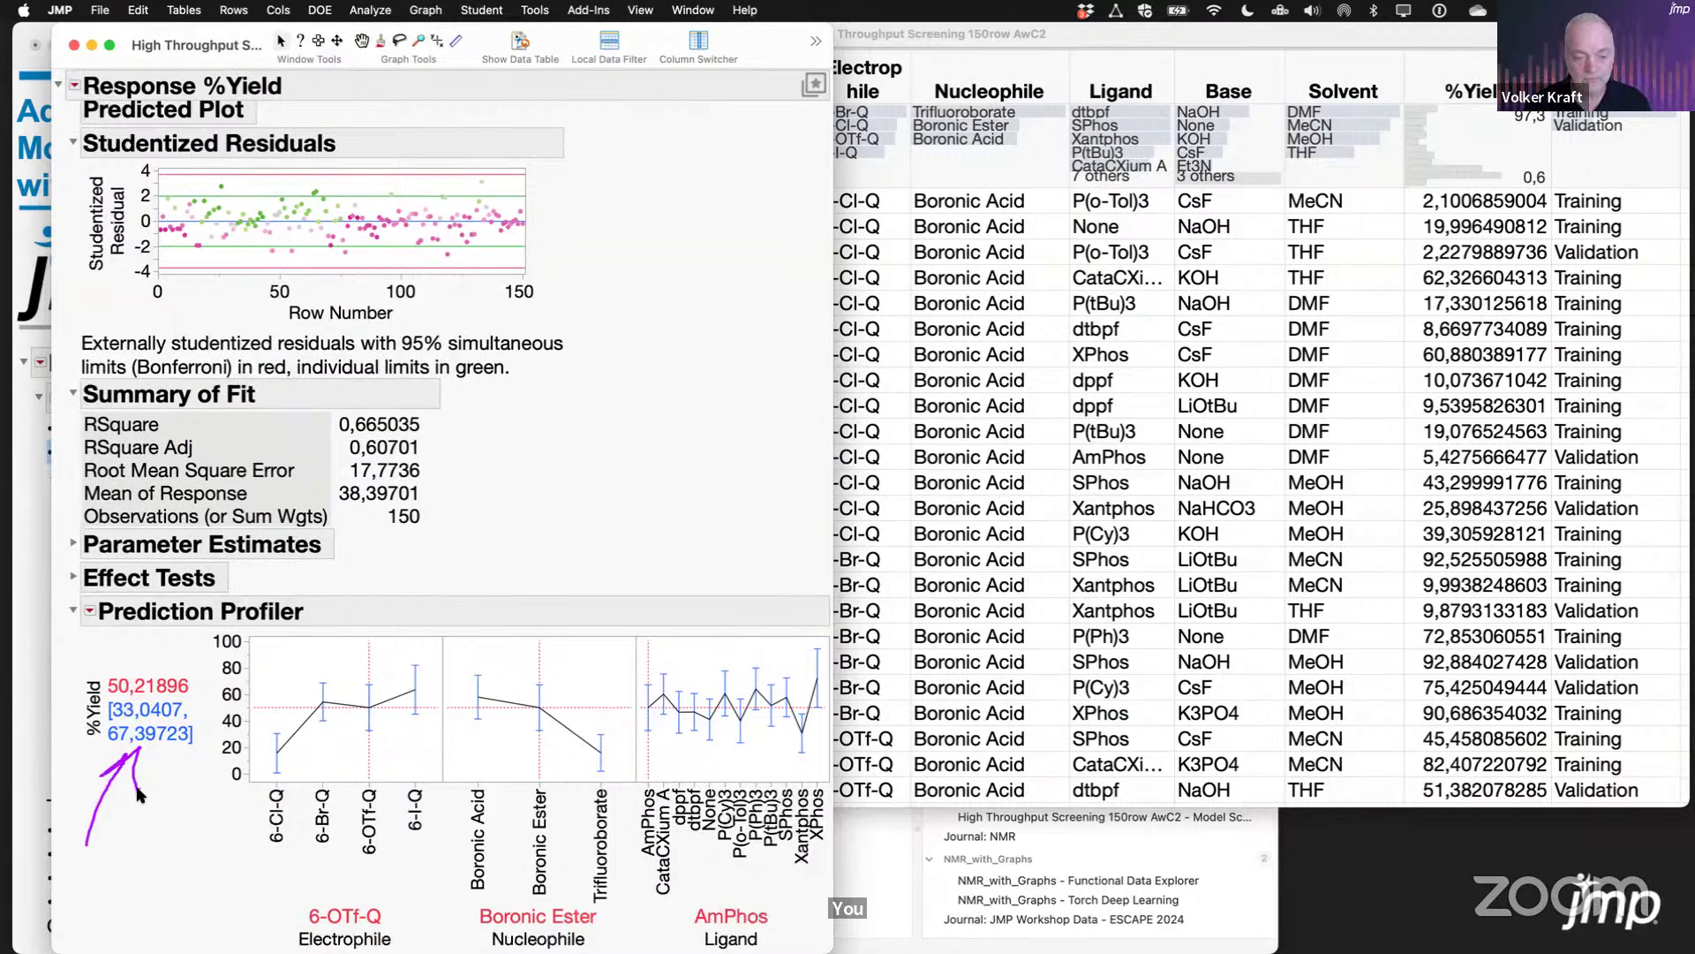
key(Escape)
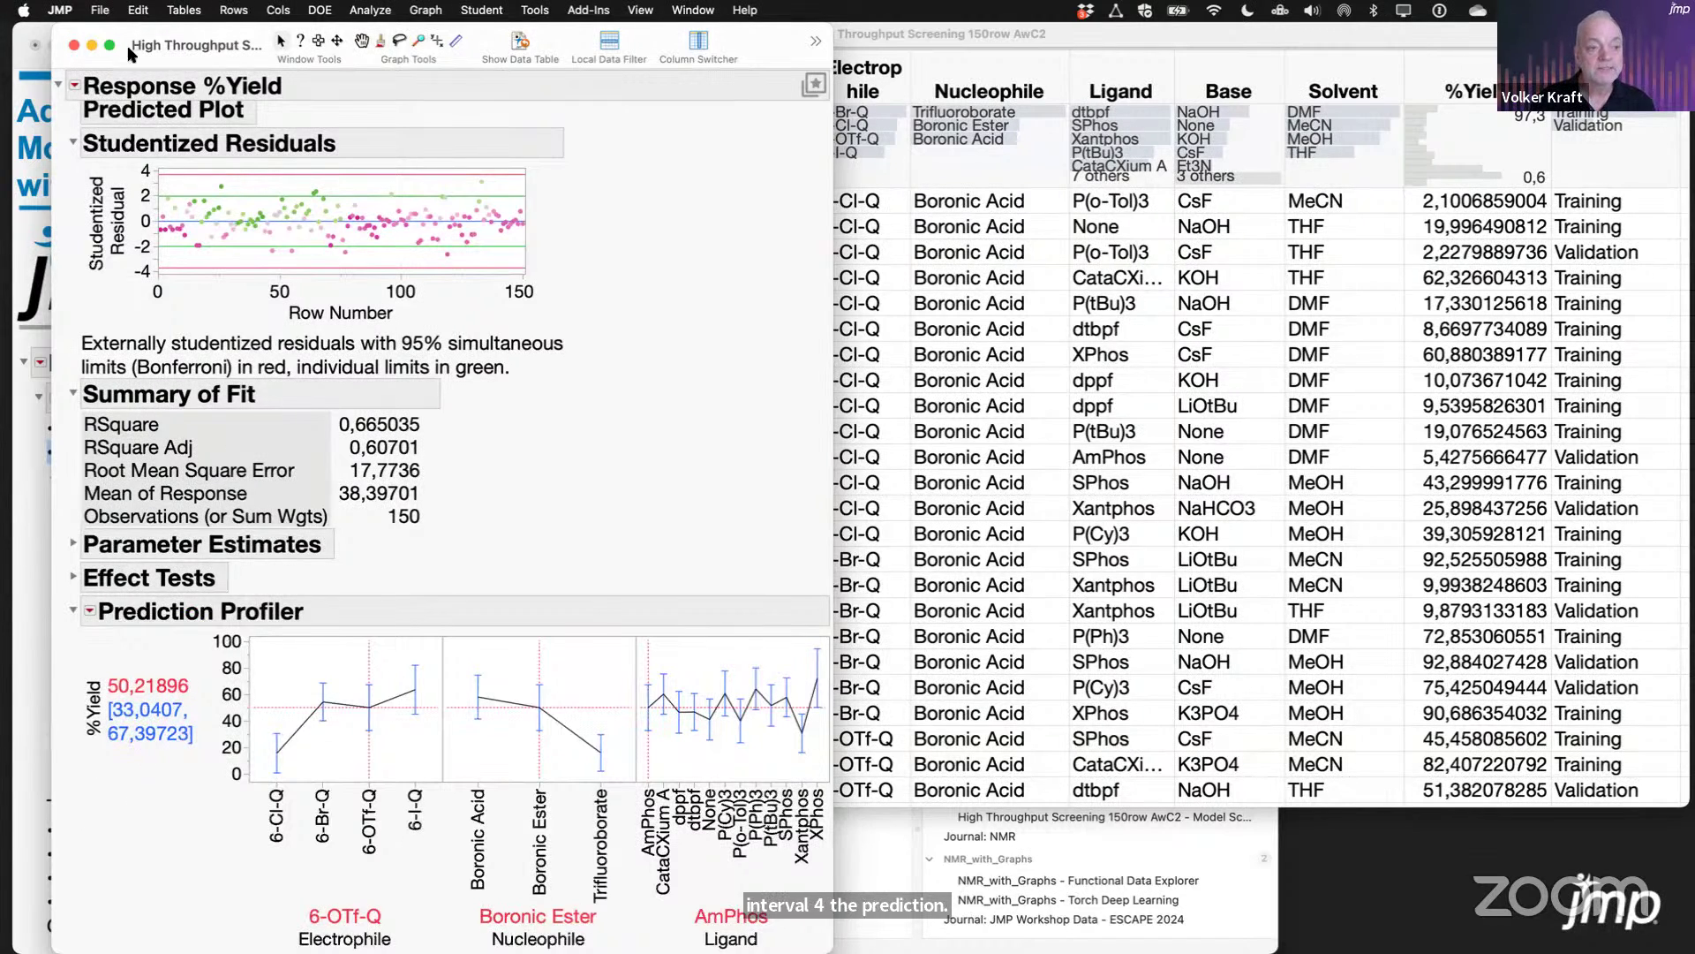
click(72, 46)
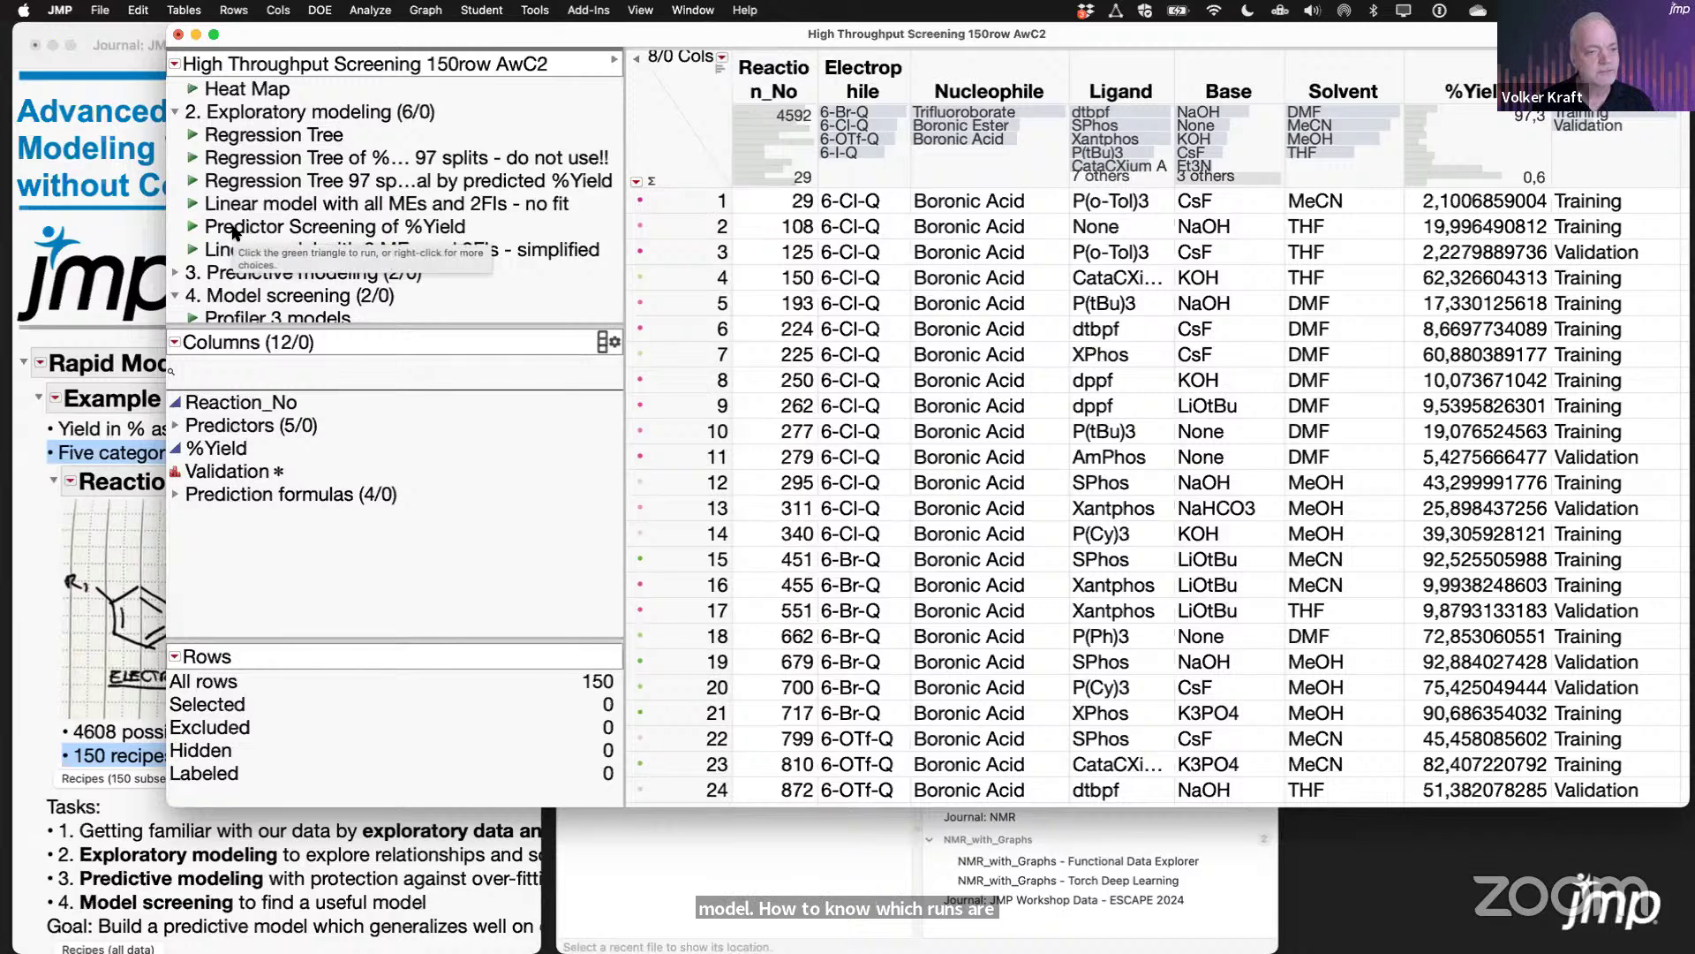
Step: Run the saved "Predictor Screening of %Yield" script, review the predictor ranking, and close the report
click(191, 227)
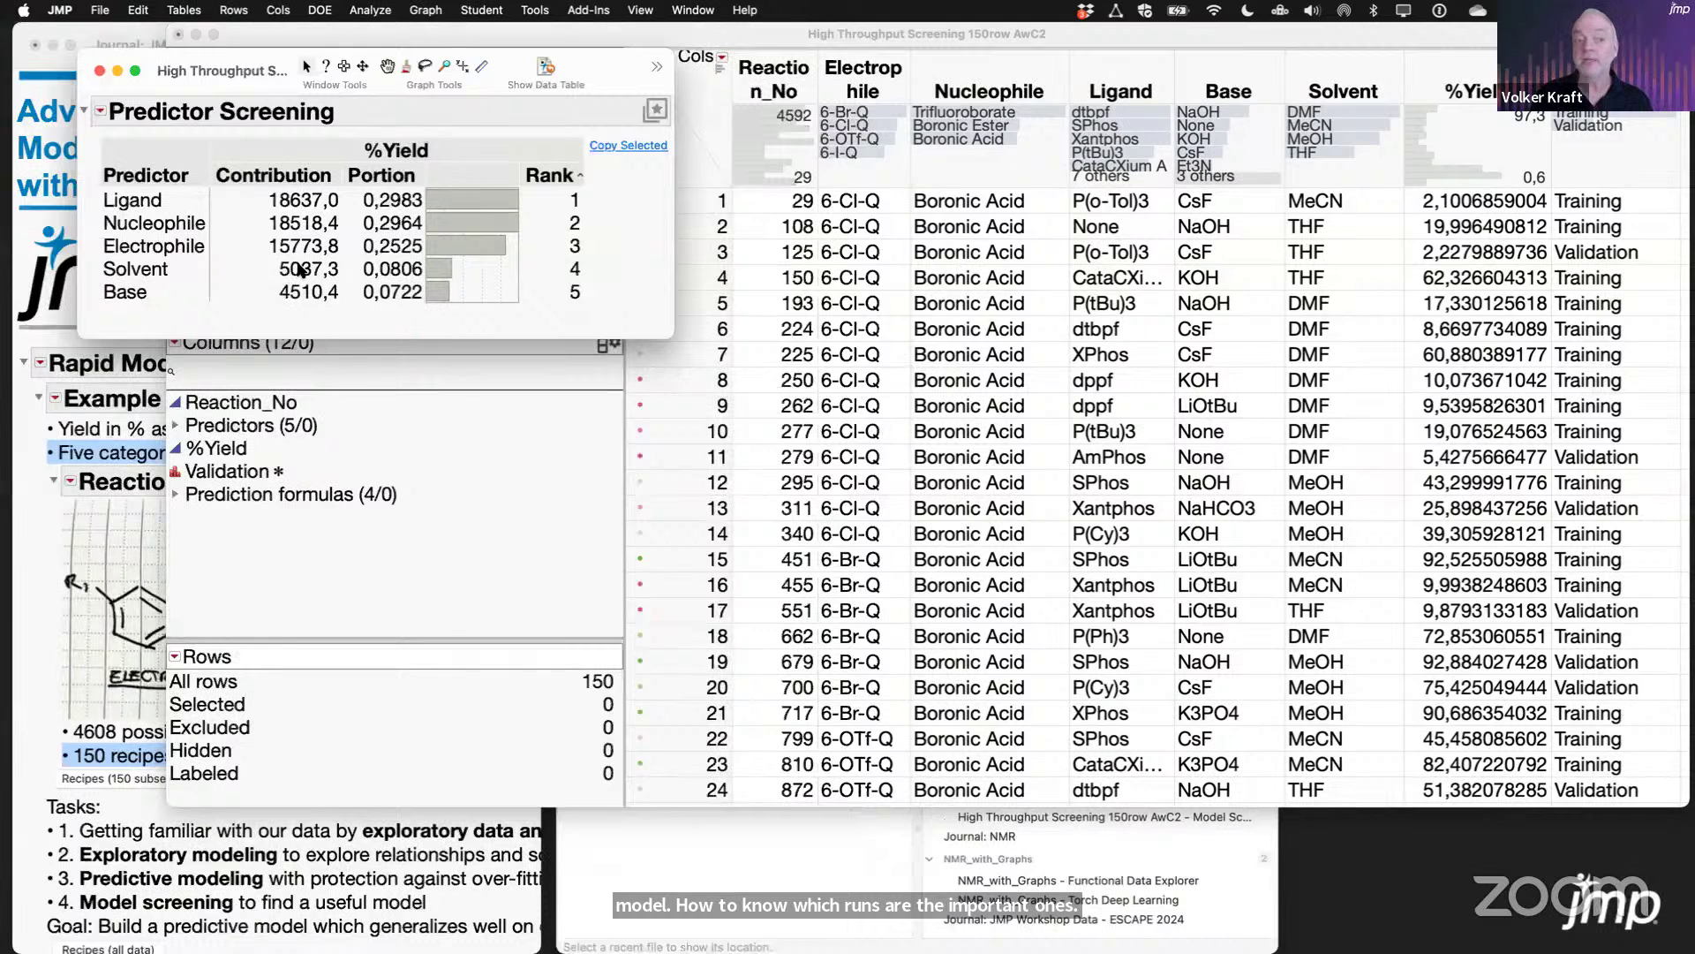
mouse_move(91, 179)
mouse_down()
mouse_move(93, 265)
mouse_move(227, 264)
mouse_move(225, 179)
mouse_move(92, 181)
mouse_up()
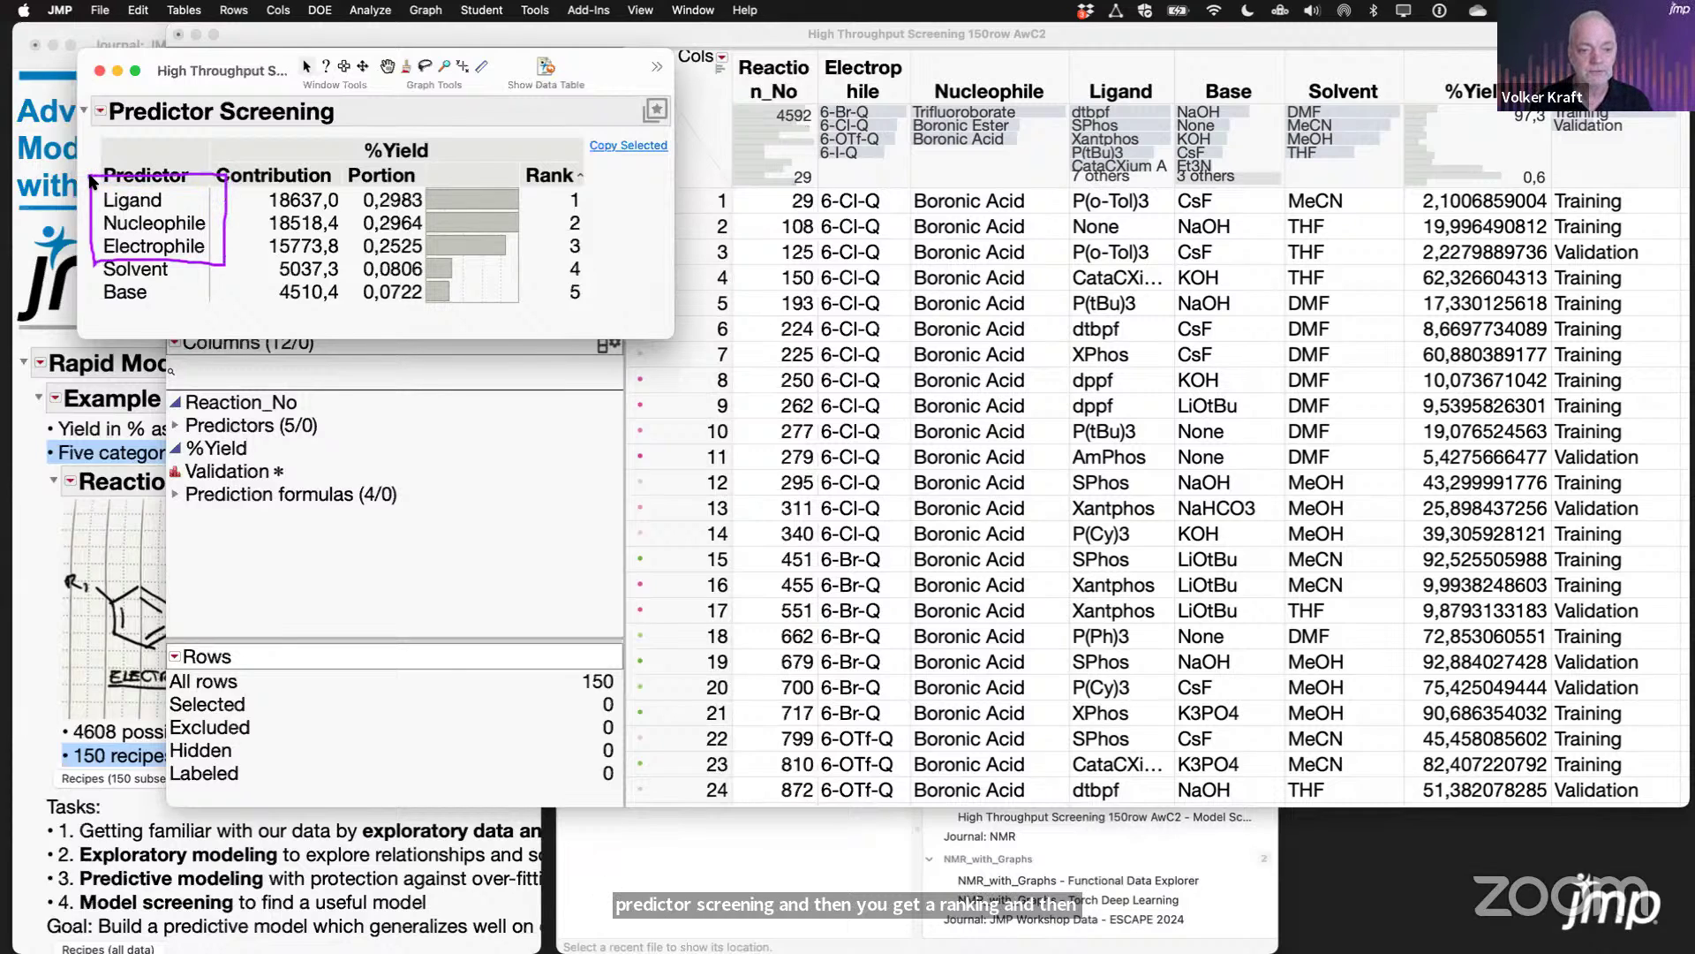
drag(93, 264, 97, 302)
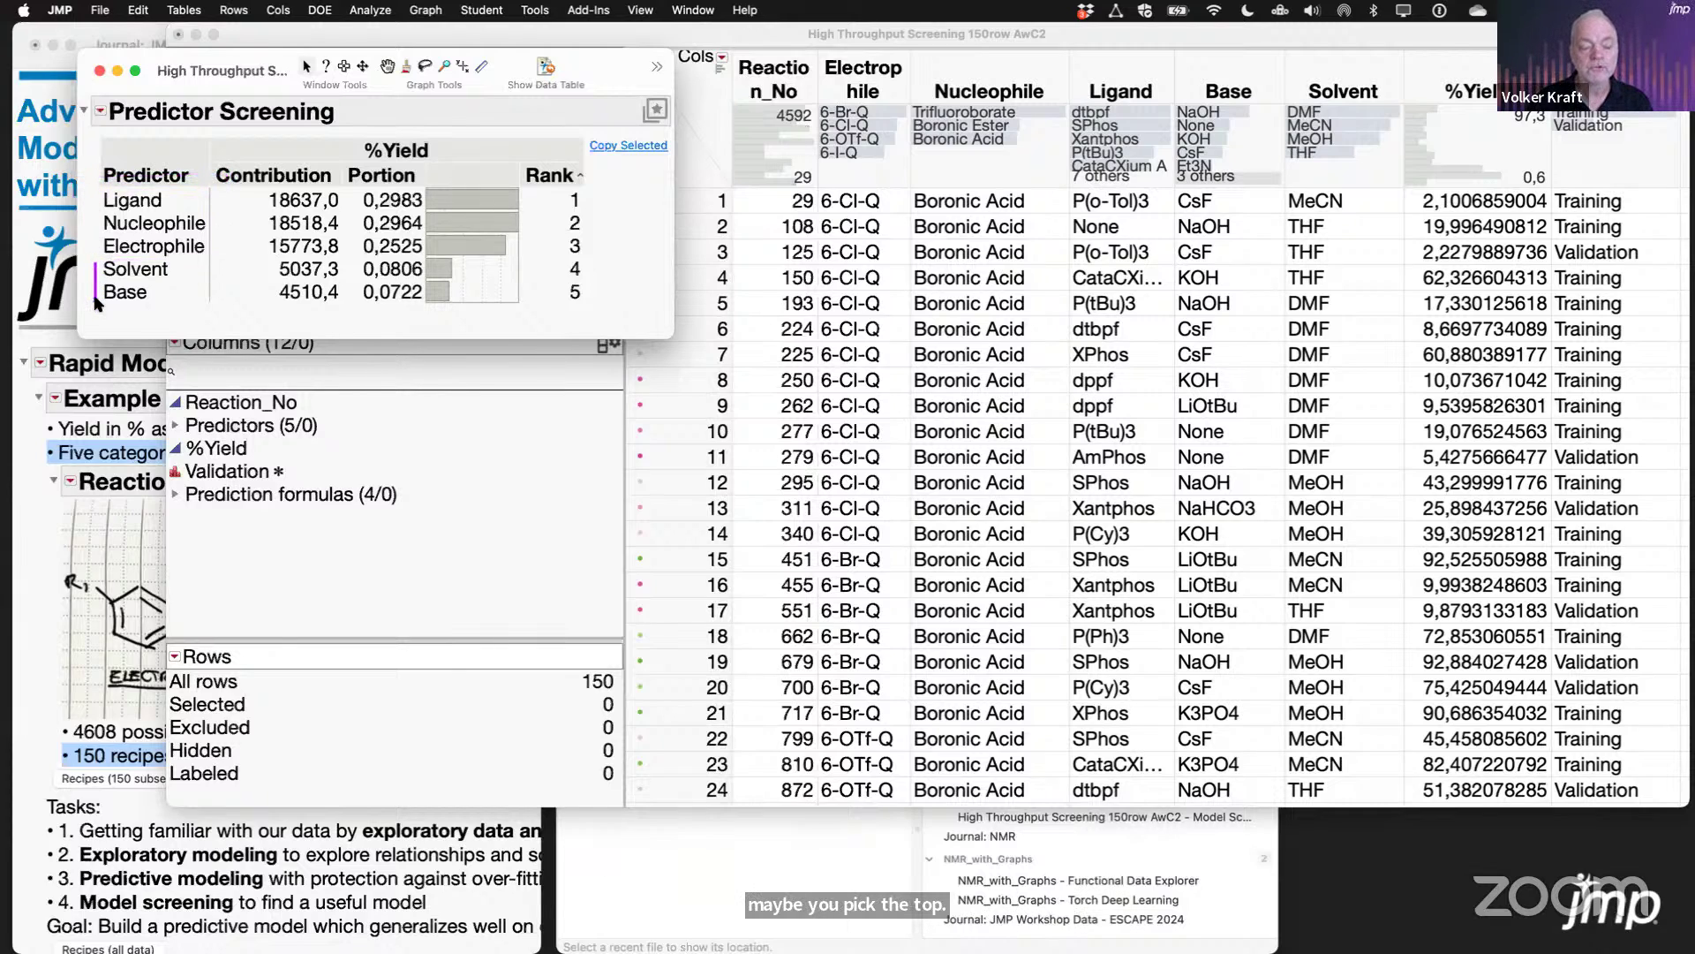
click(100, 75)
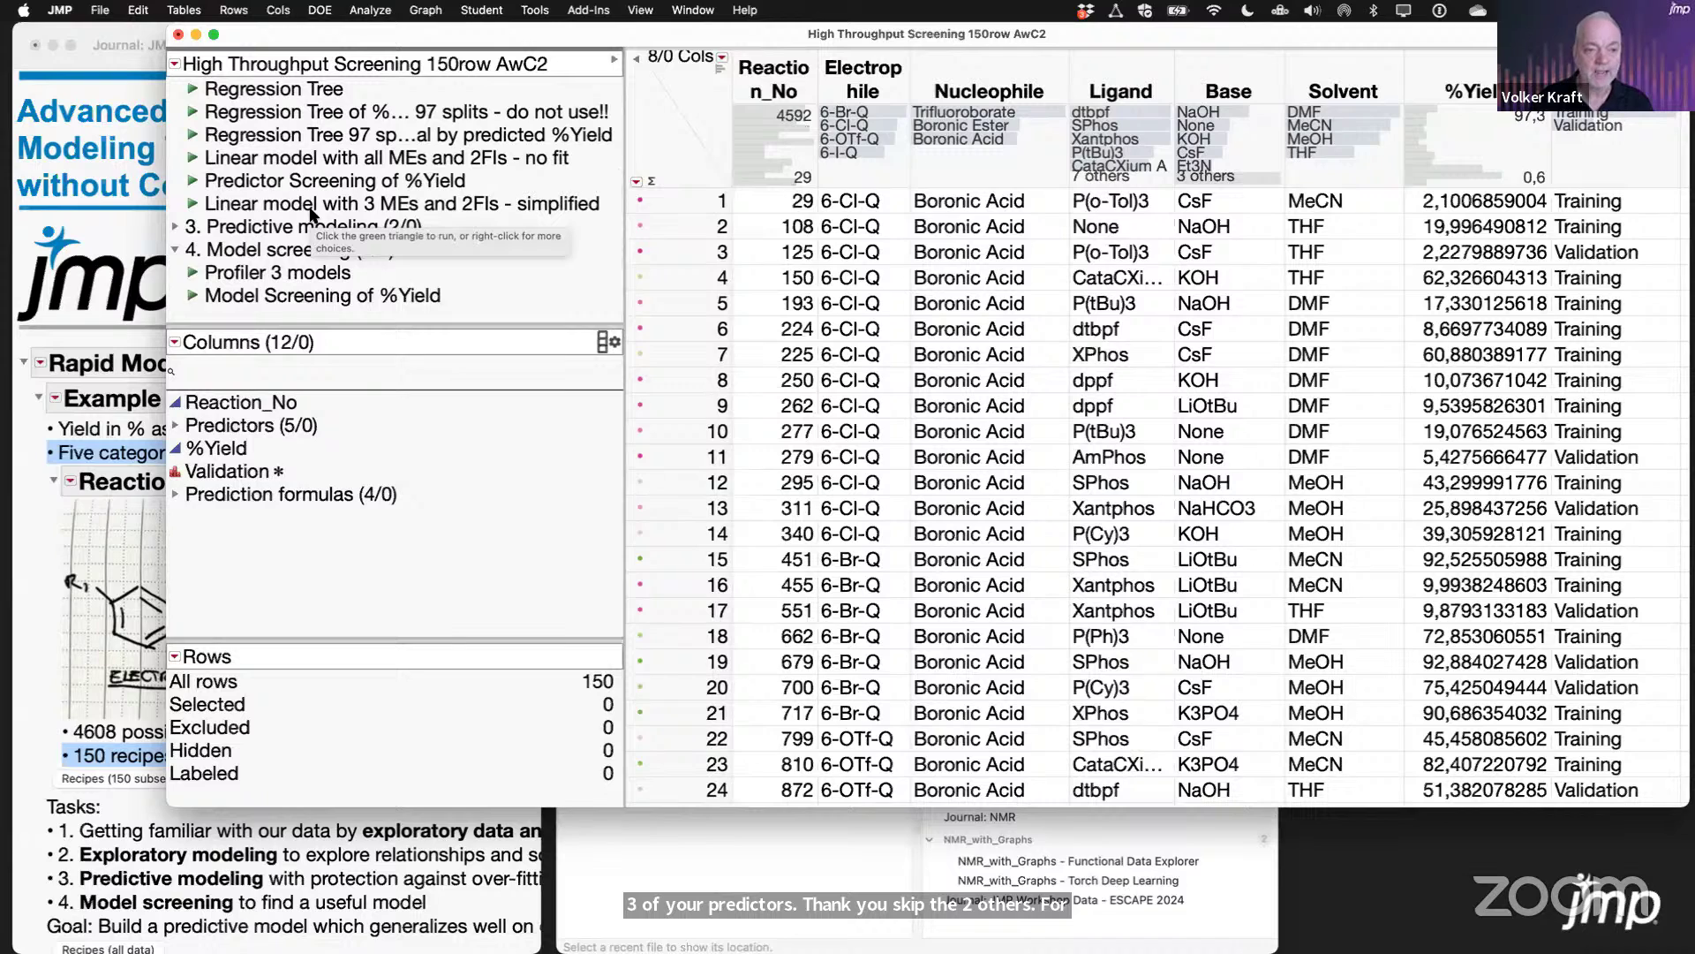
Step: Expand the "3. Predictive modeling" script group and run "Regression Tree of %Yield - validated"
click(175, 227)
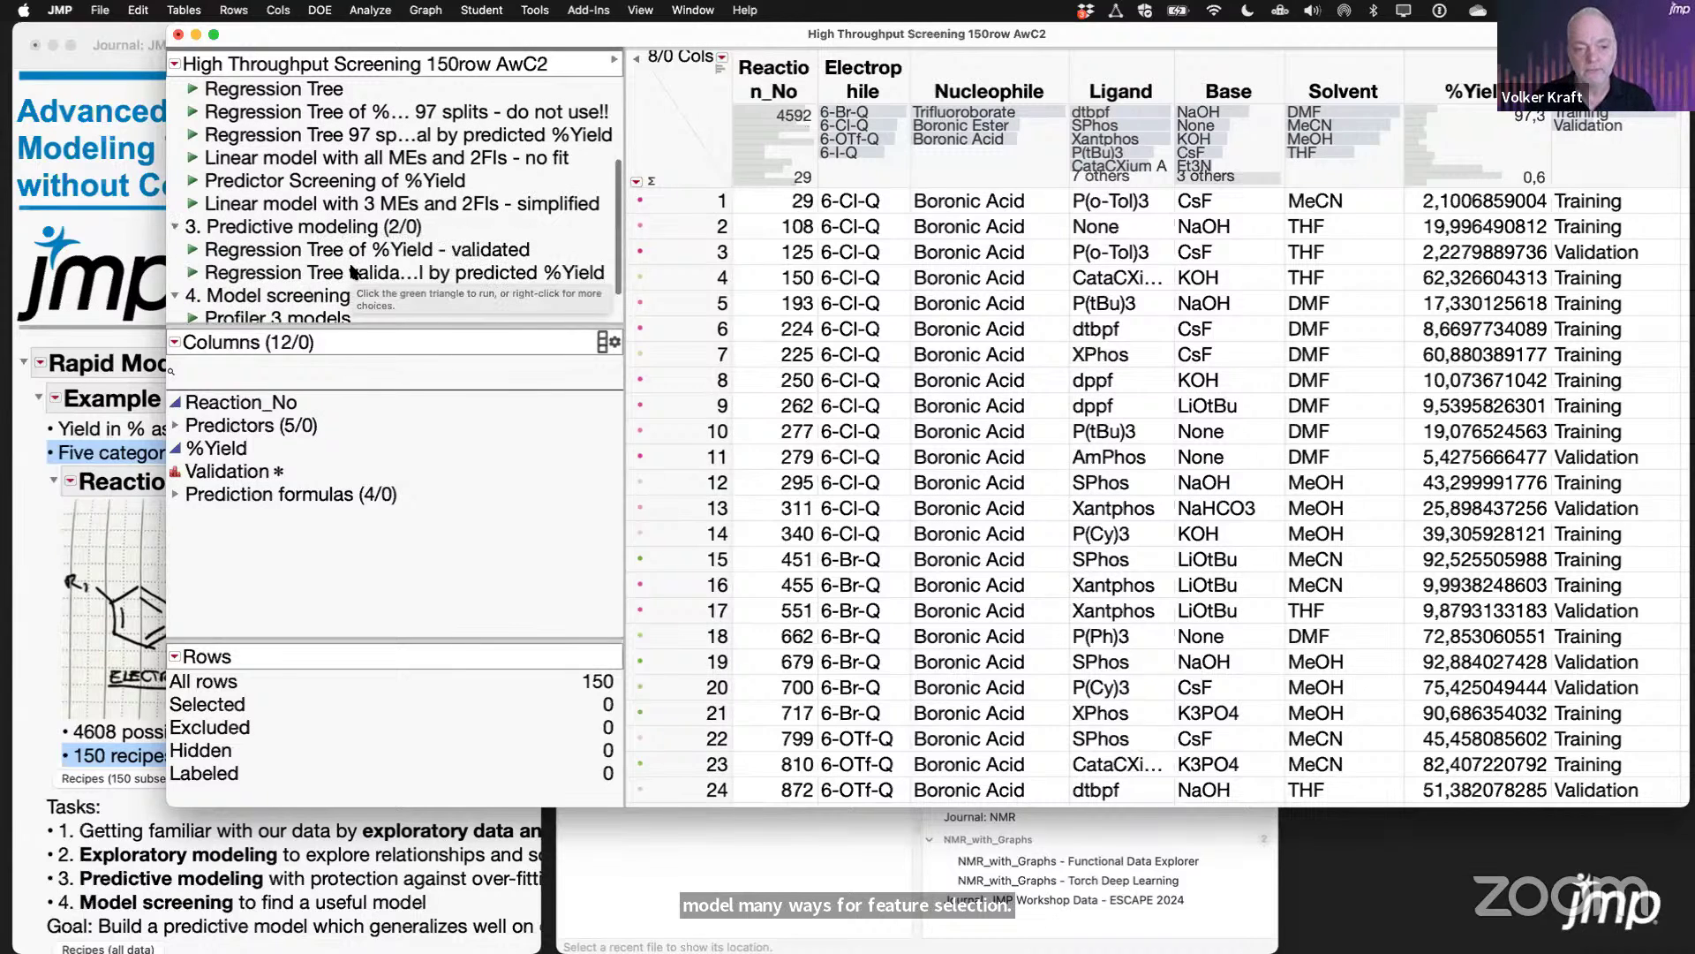
scroll(352, 271, down, 1)
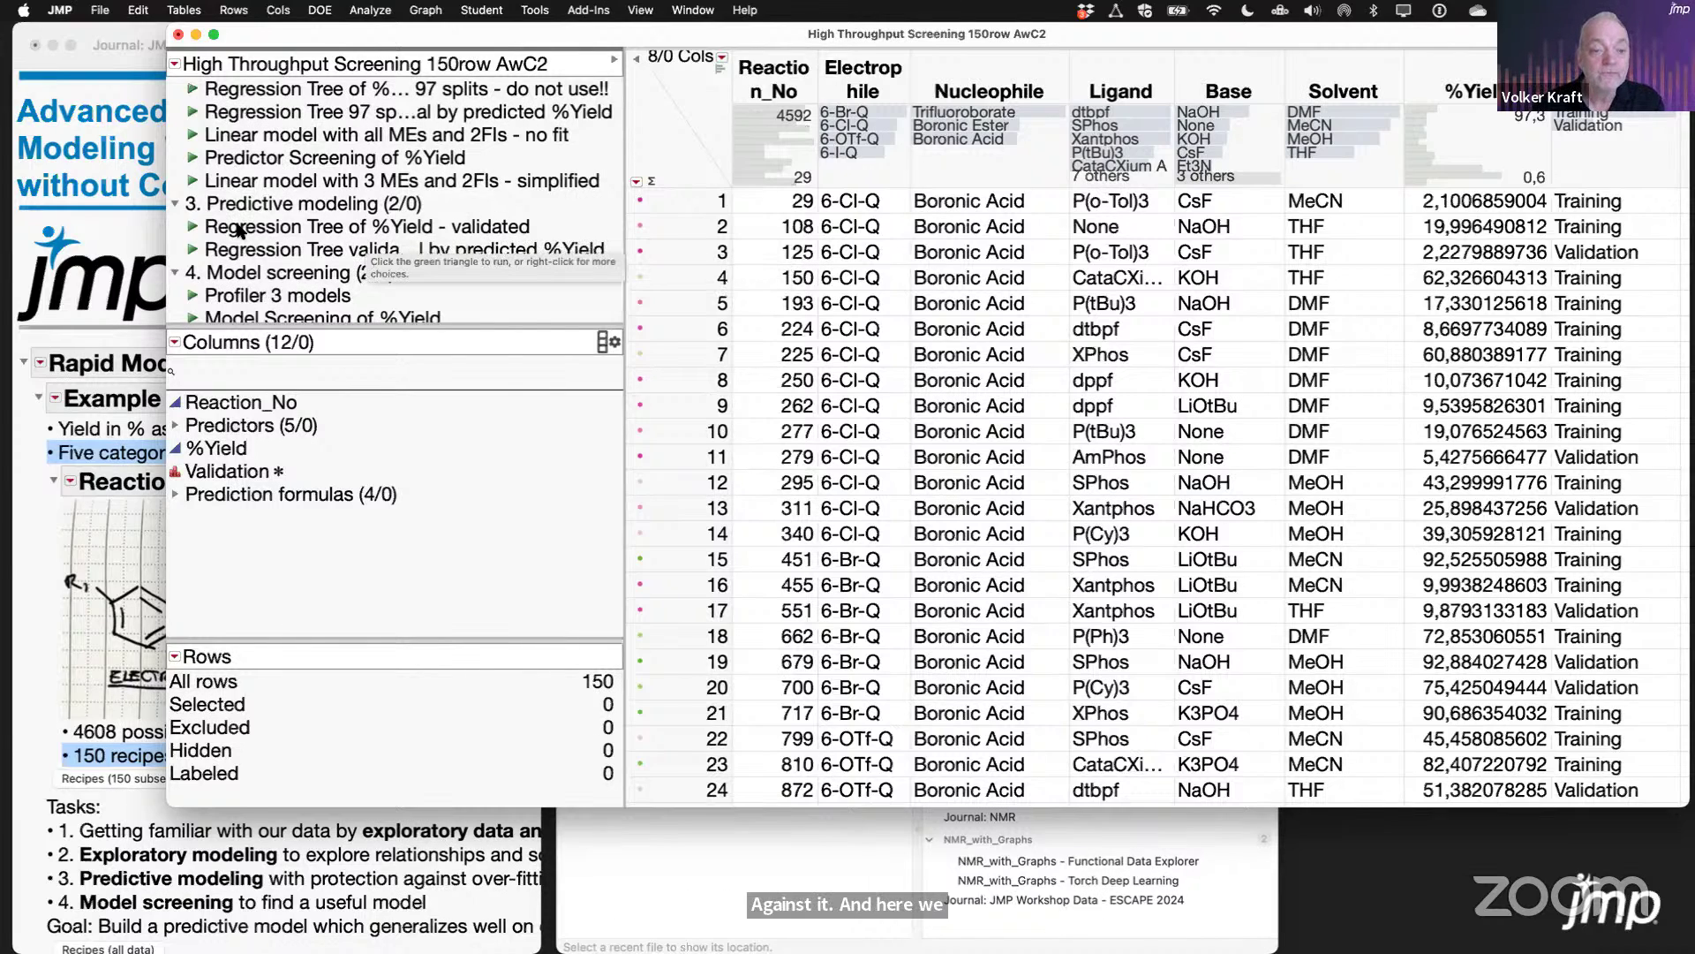
click(194, 227)
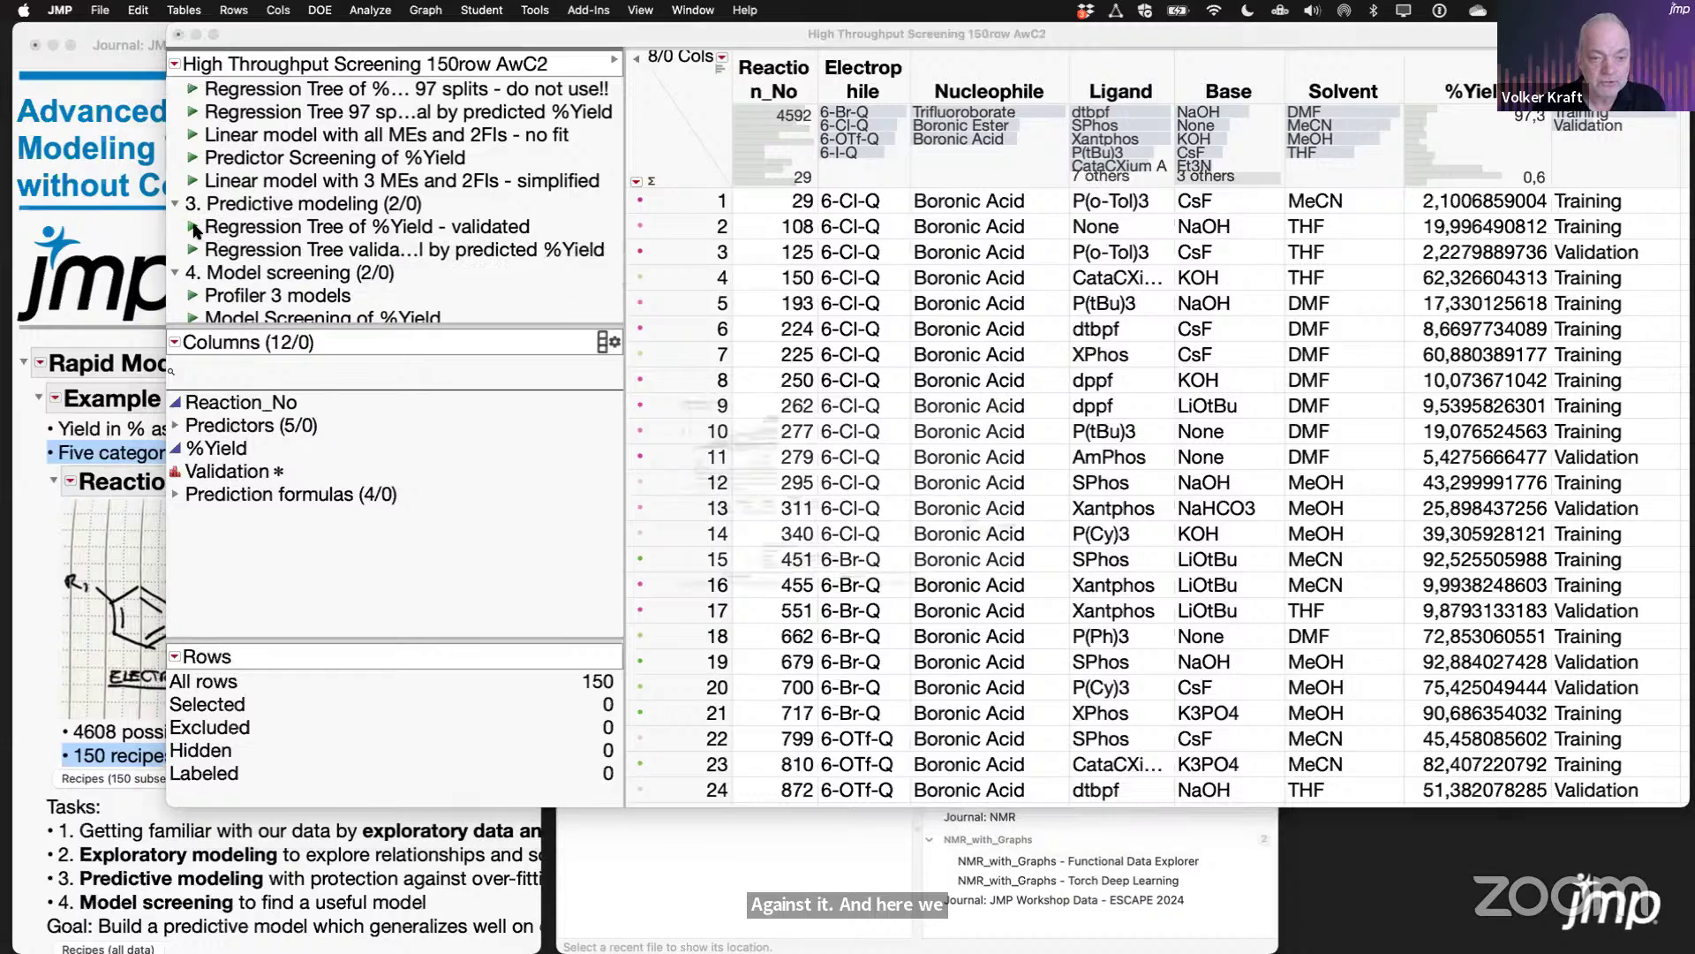
Step: Examine the validated tree's branches, Column Contributions, and training and validation curves in Split History
scroll(343, 321, down, 10)
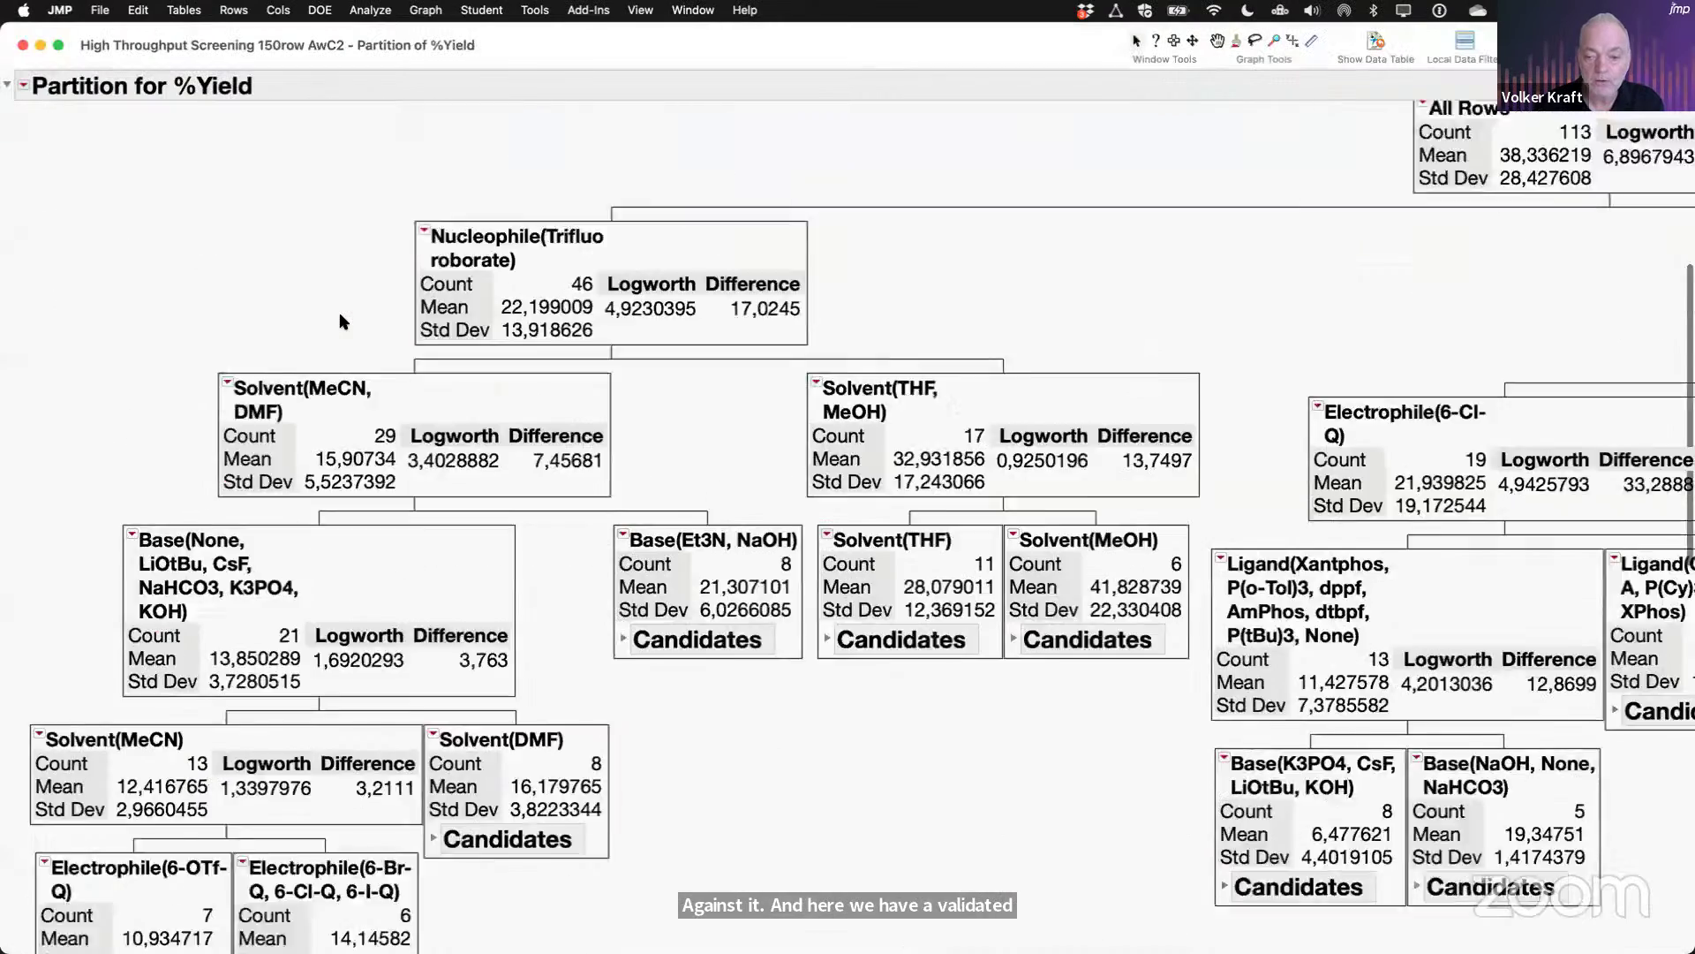
scroll(343, 321, down, 4)
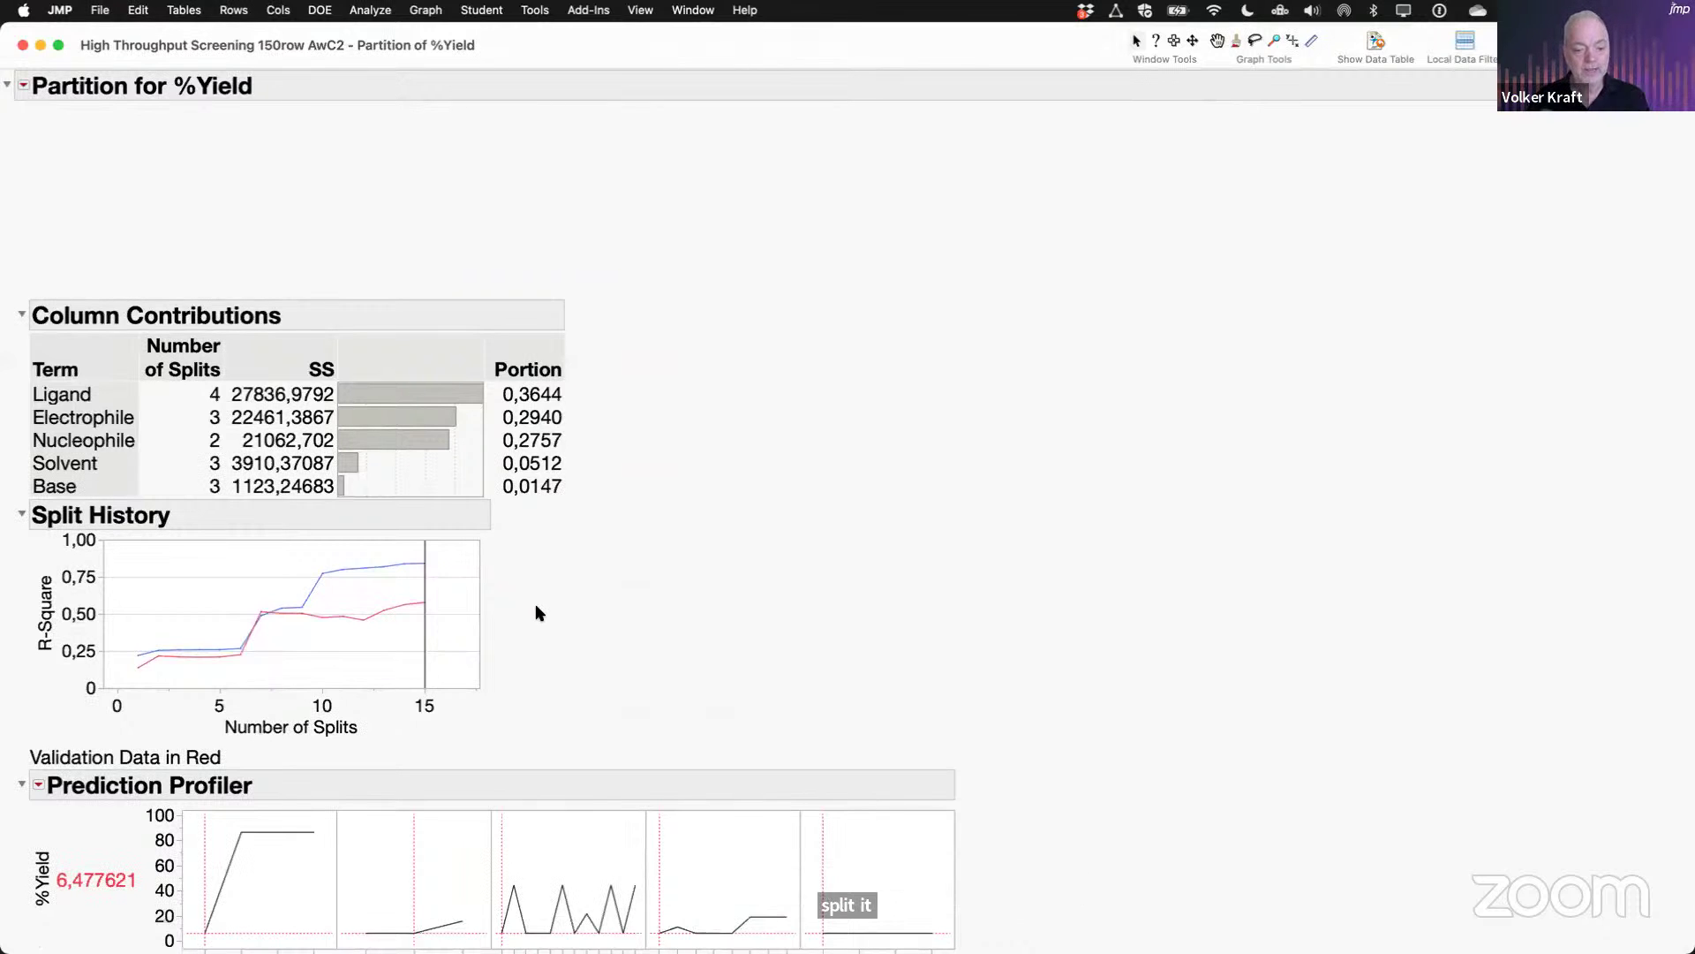
mouse_move(603, 480)
mouse_down()
mouse_move(411, 574)
mouse_move(636, 447)
mouse_move(642, 463)
mouse_up()
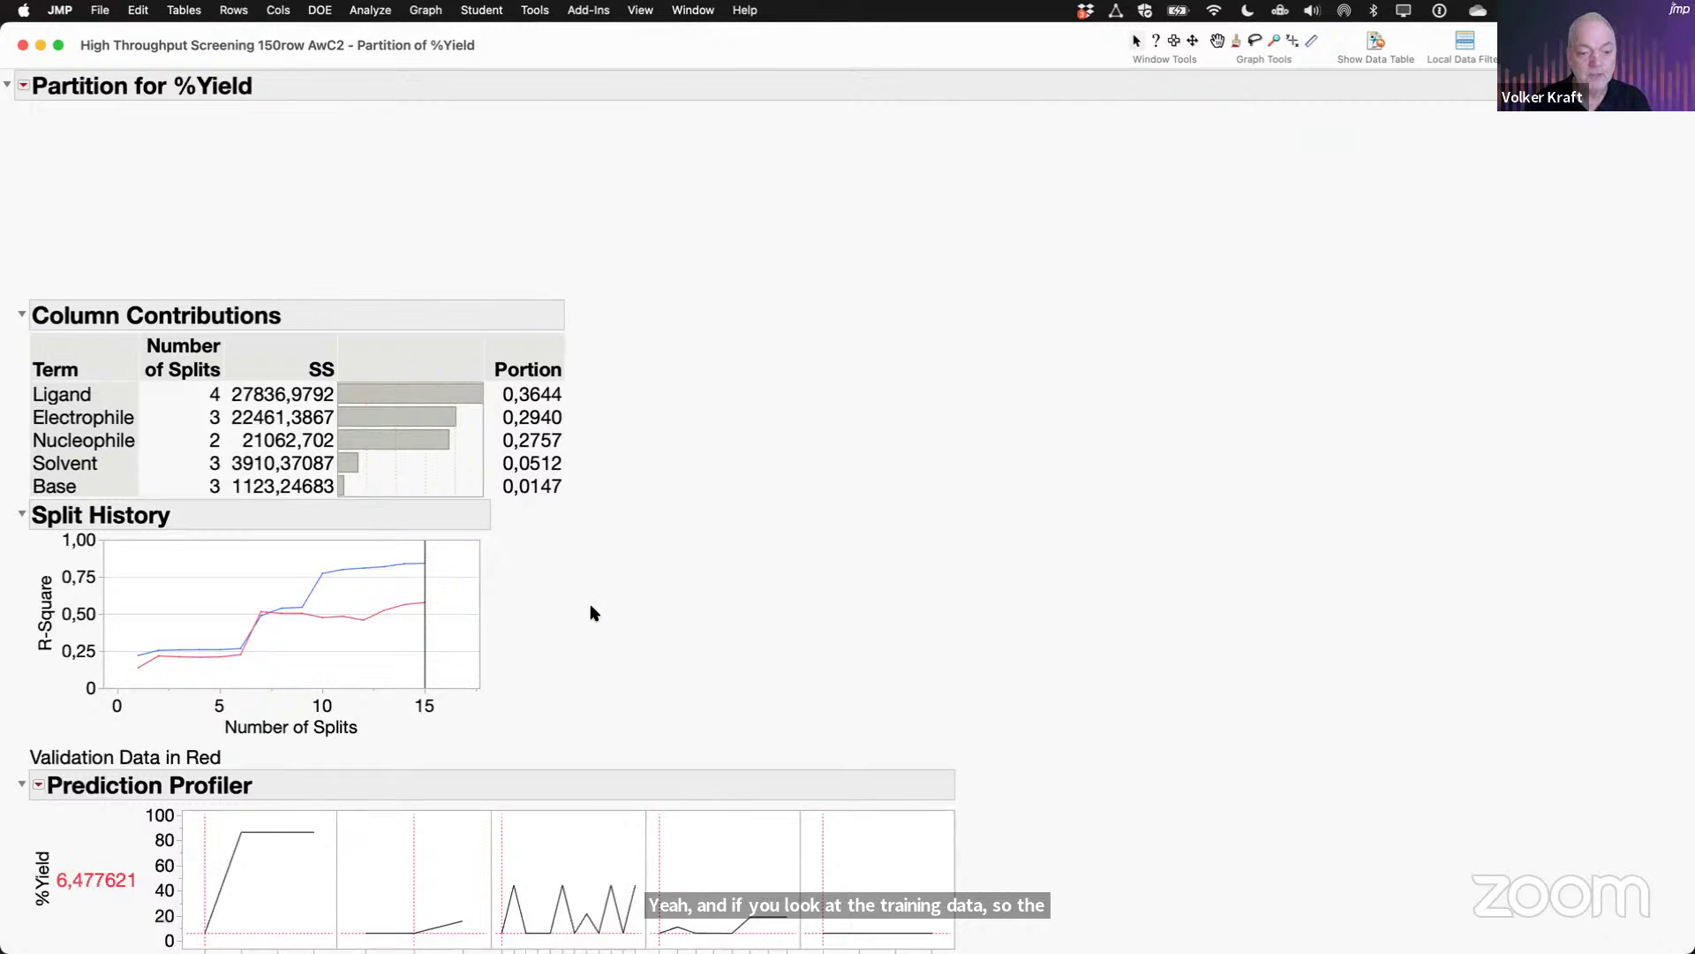
mouse_move(590, 608)
mouse_down()
mouse_move(421, 602)
mouse_move(576, 609)
mouse_move(874, 721)
mouse_move(830, 716)
mouse_up()
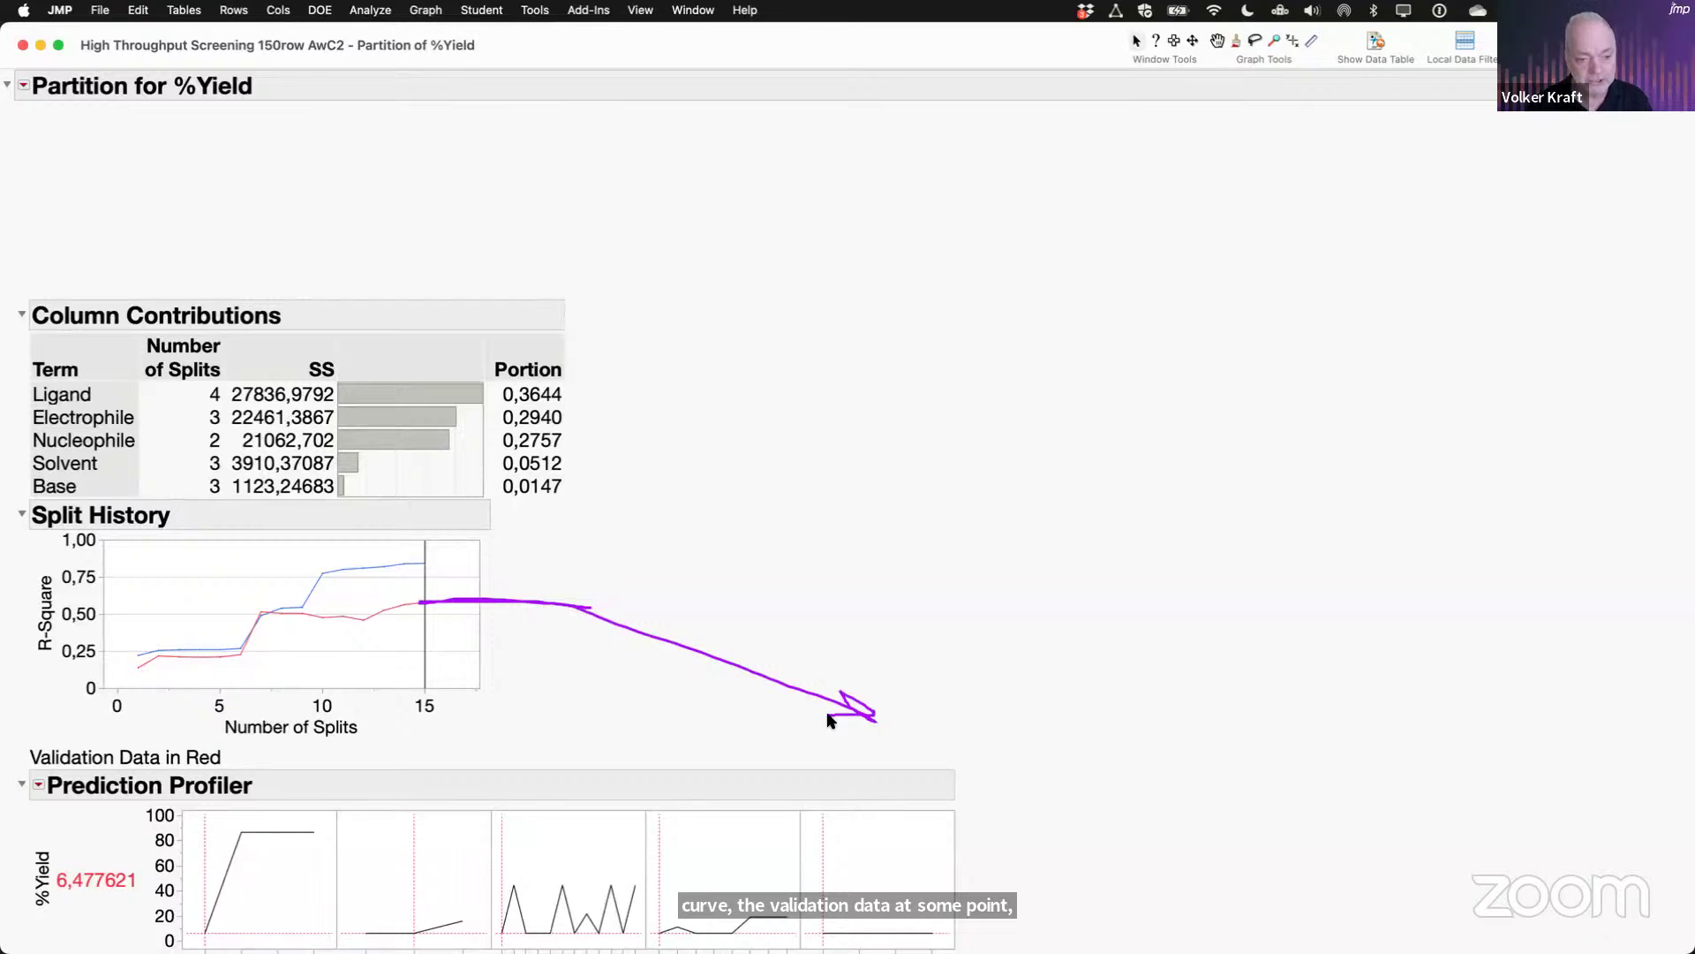
mouse_move(424, 772)
mouse_down()
mouse_move(421, 691)
mouse_move(438, 727)
mouse_up()
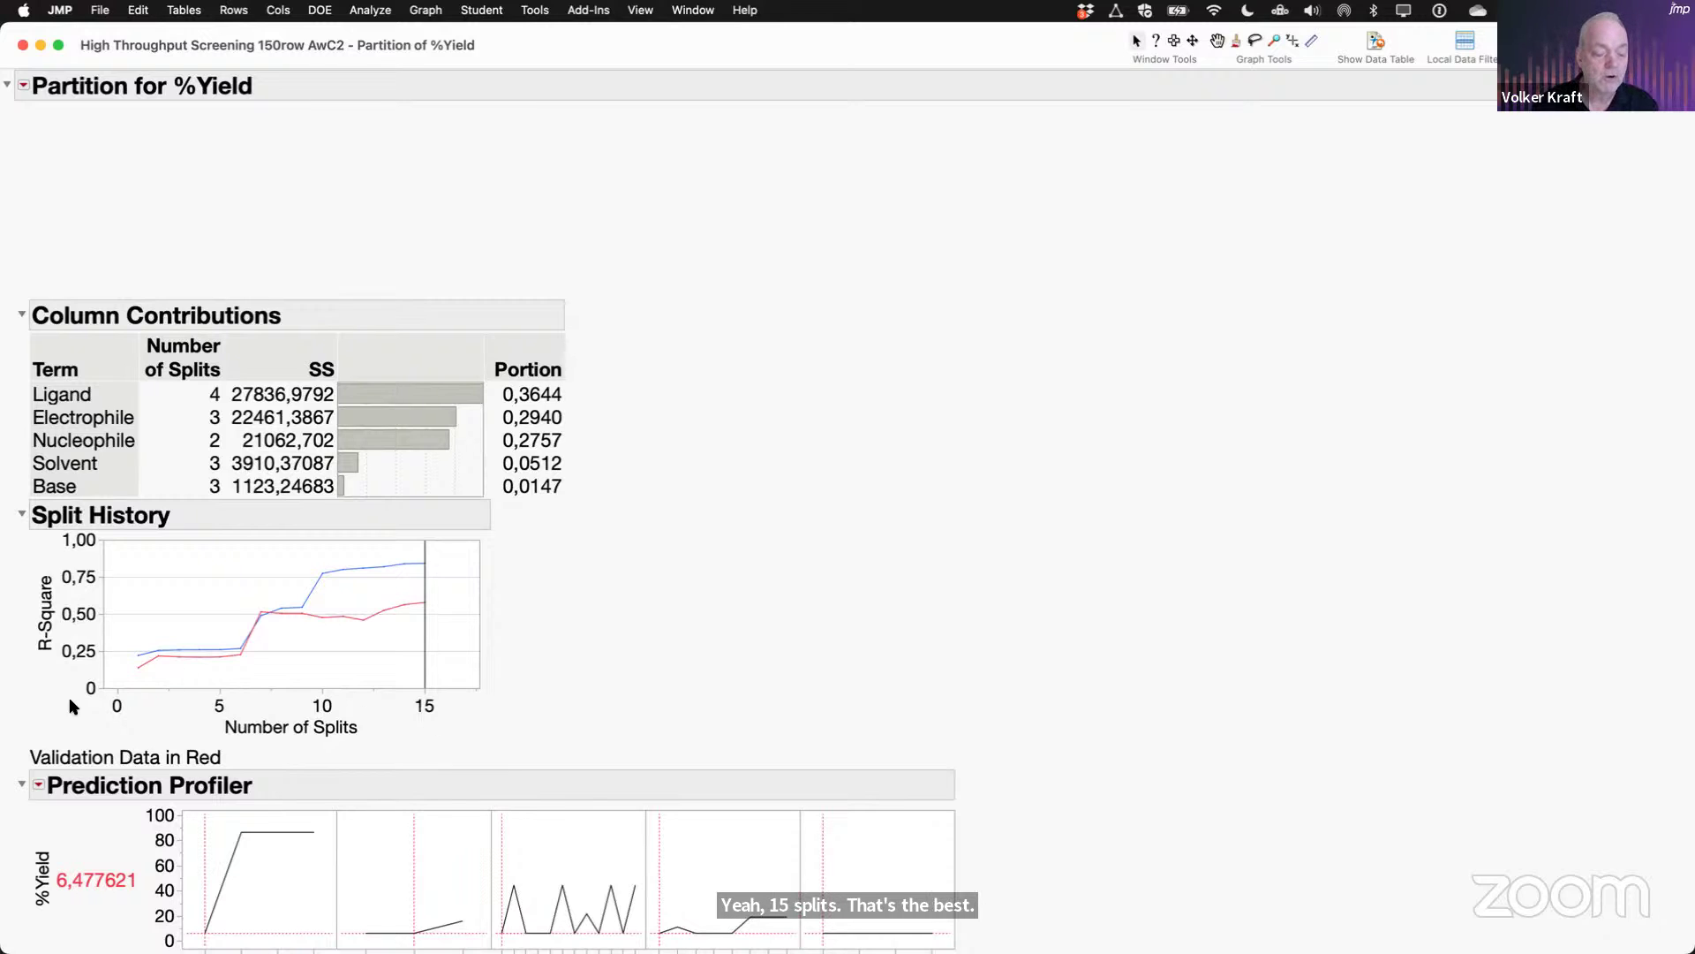
scroll(665, 616, down, 4)
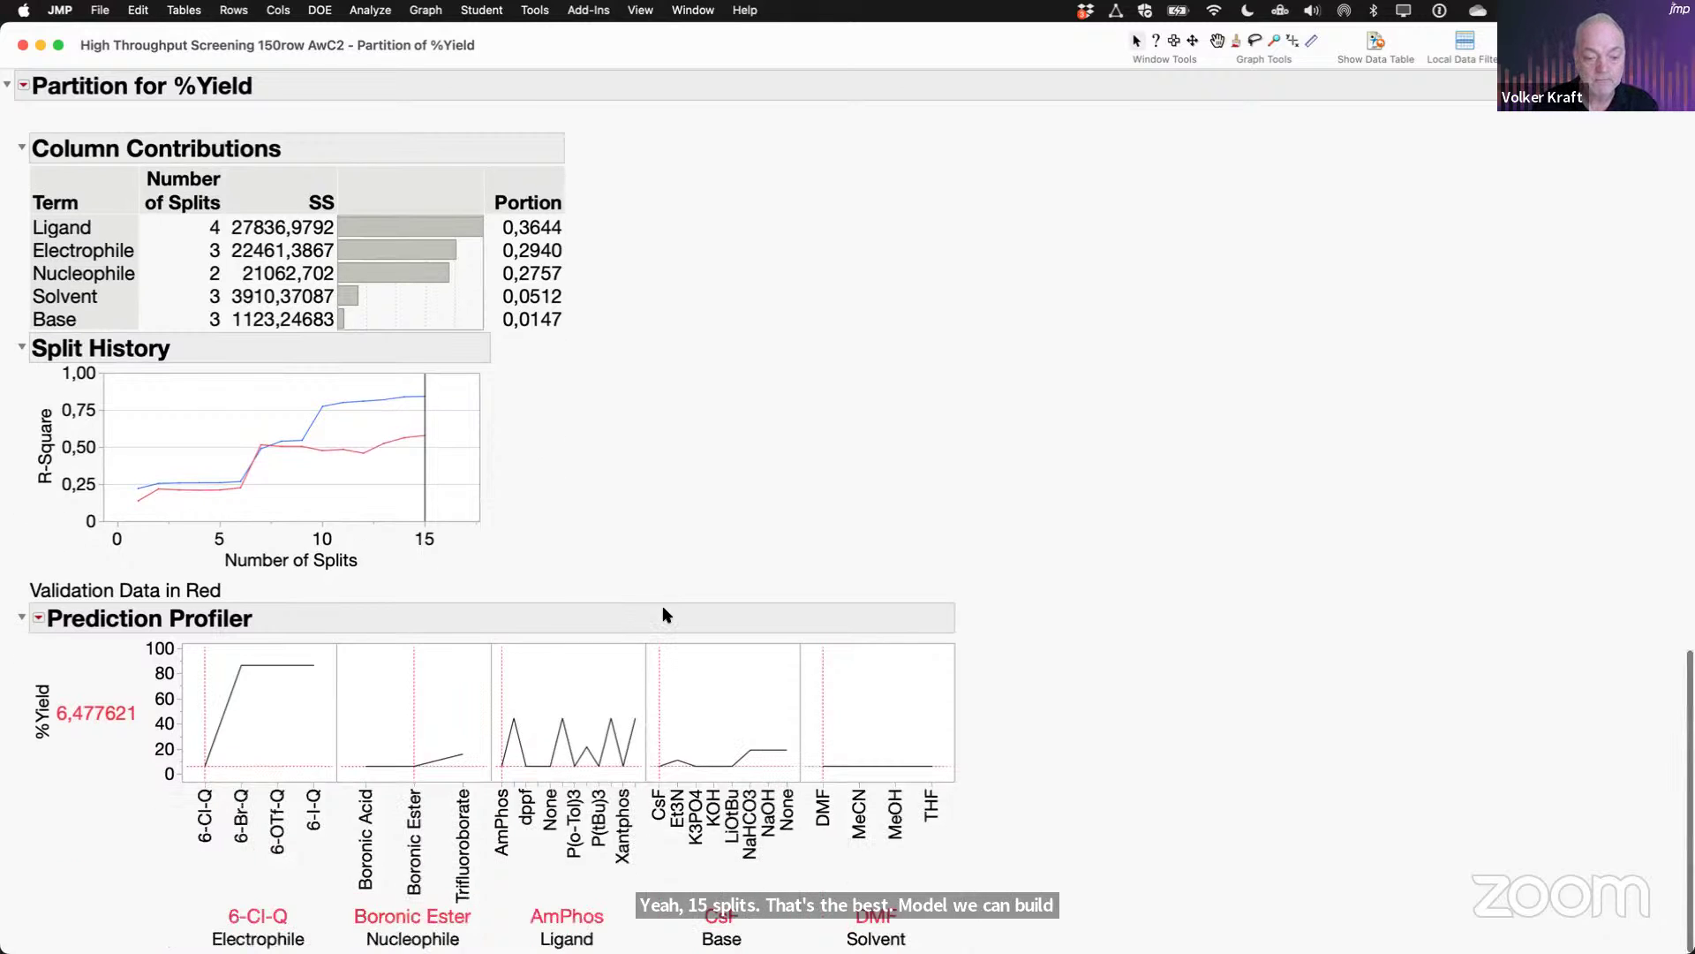
Step: Try several Electrophile and Nucleophile levels in the tree's Prediction Profiler, ending on 6-OTf-Q and Boronic Acid, and close the Partition report
drag(1056, 594, 309, 850)
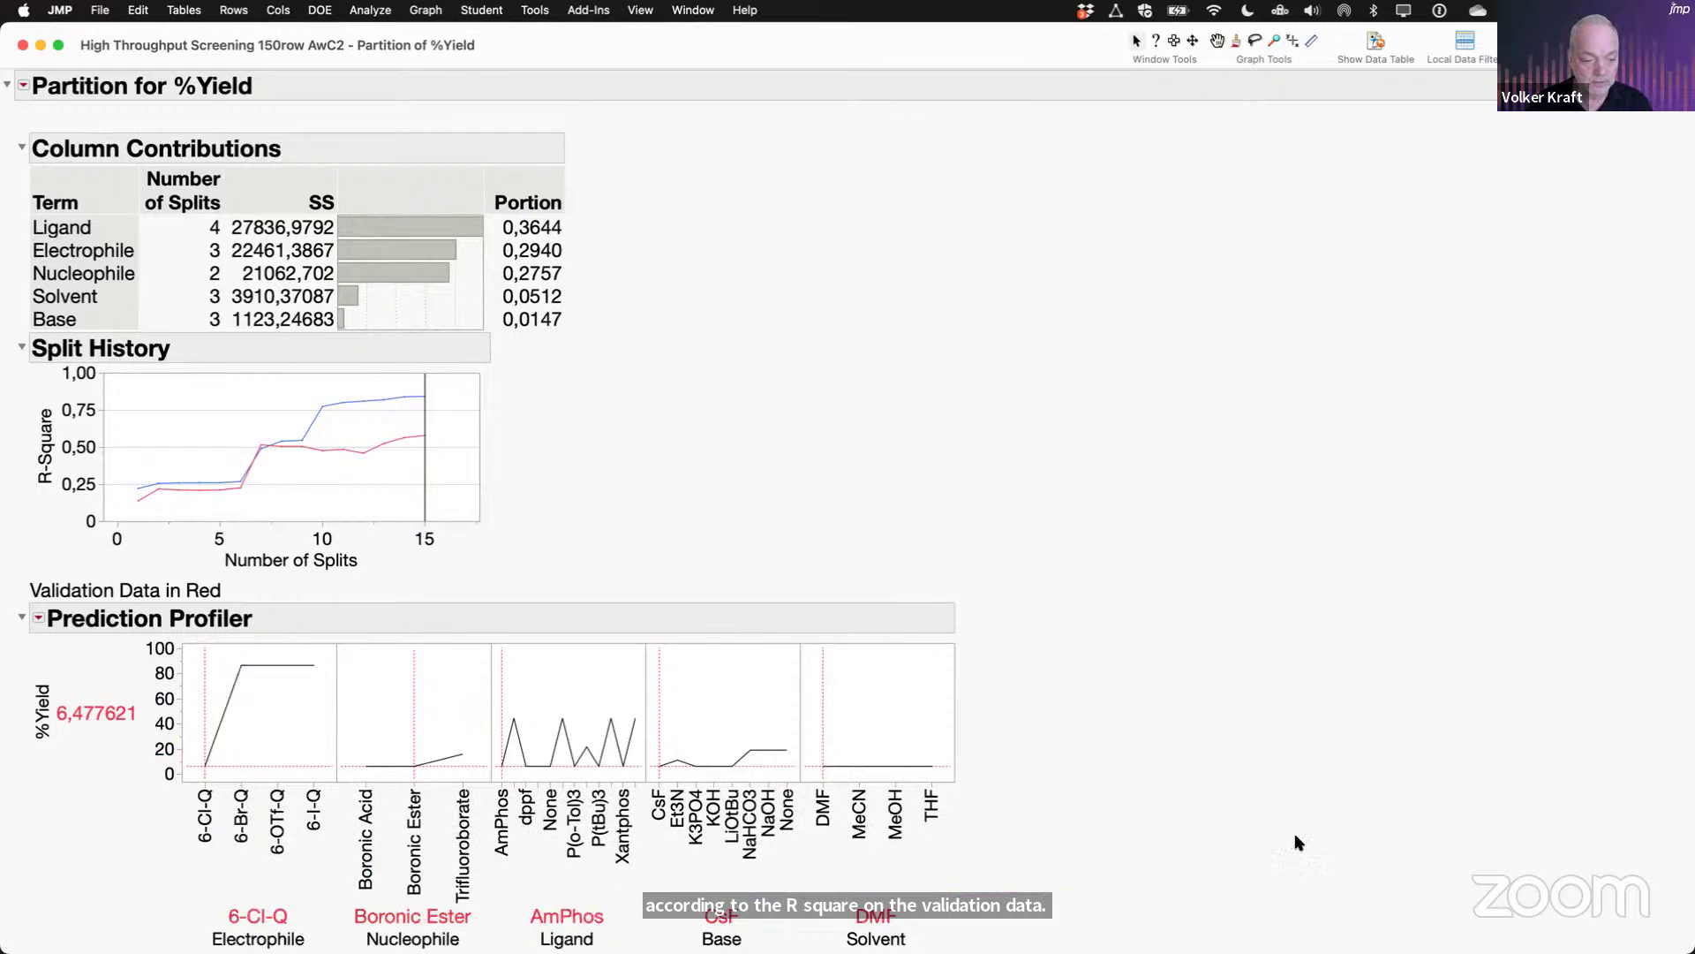
click(241, 699)
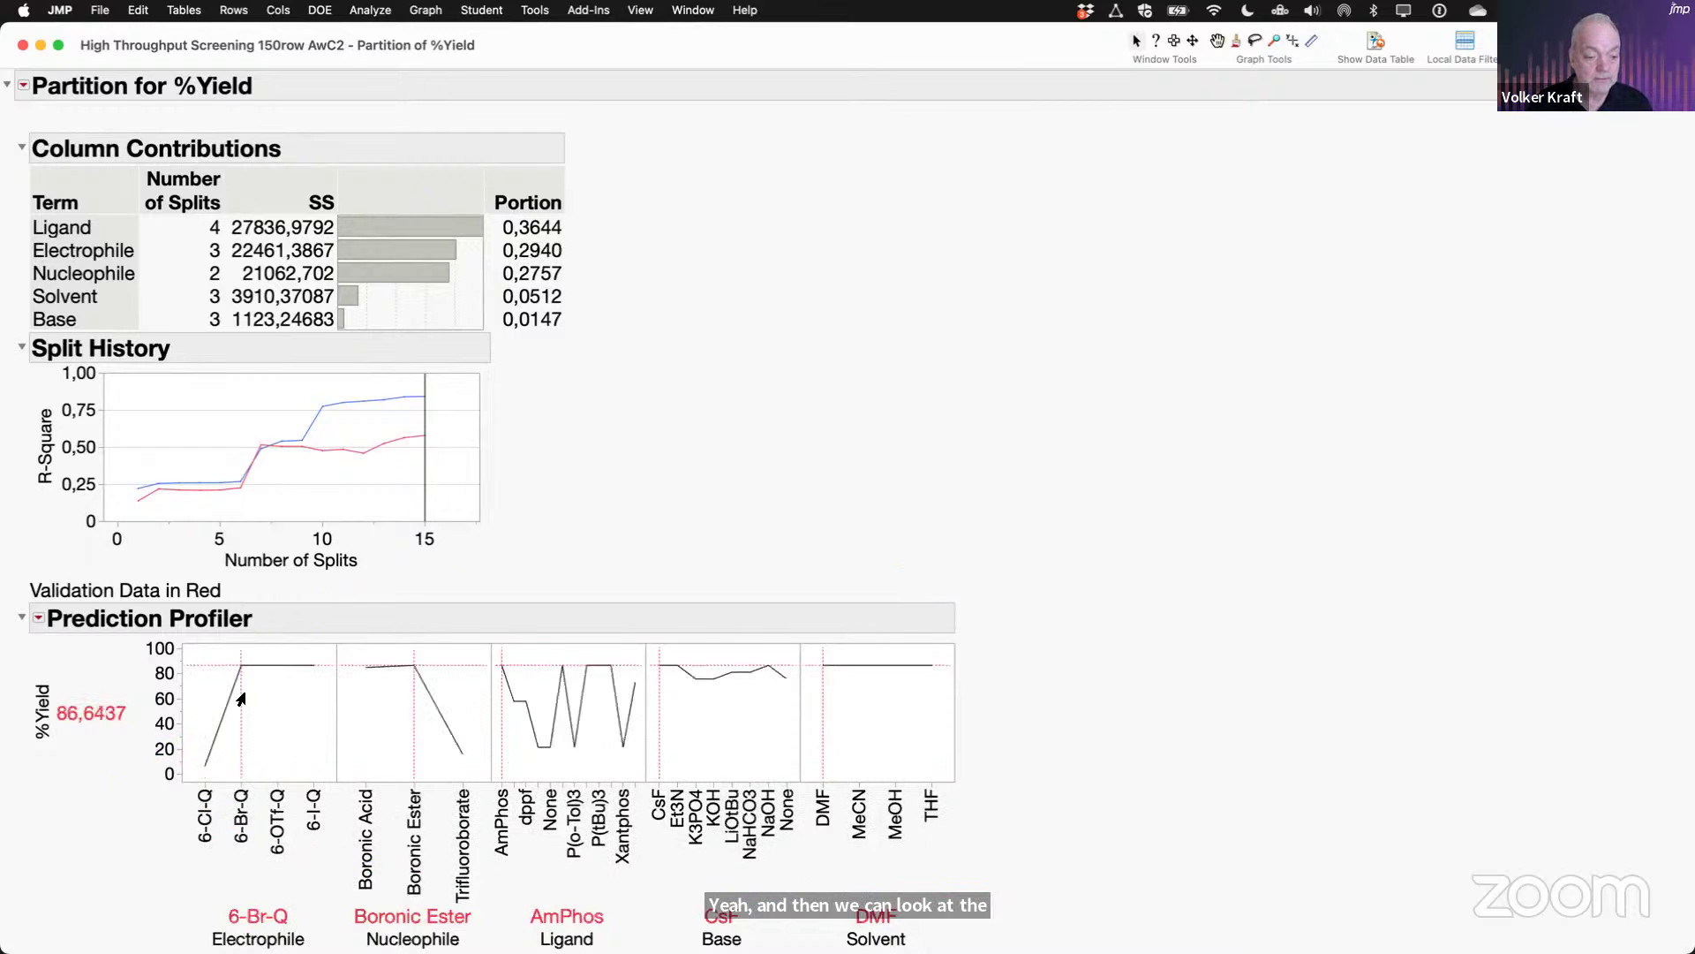
click(276, 706)
click(304, 706)
click(264, 706)
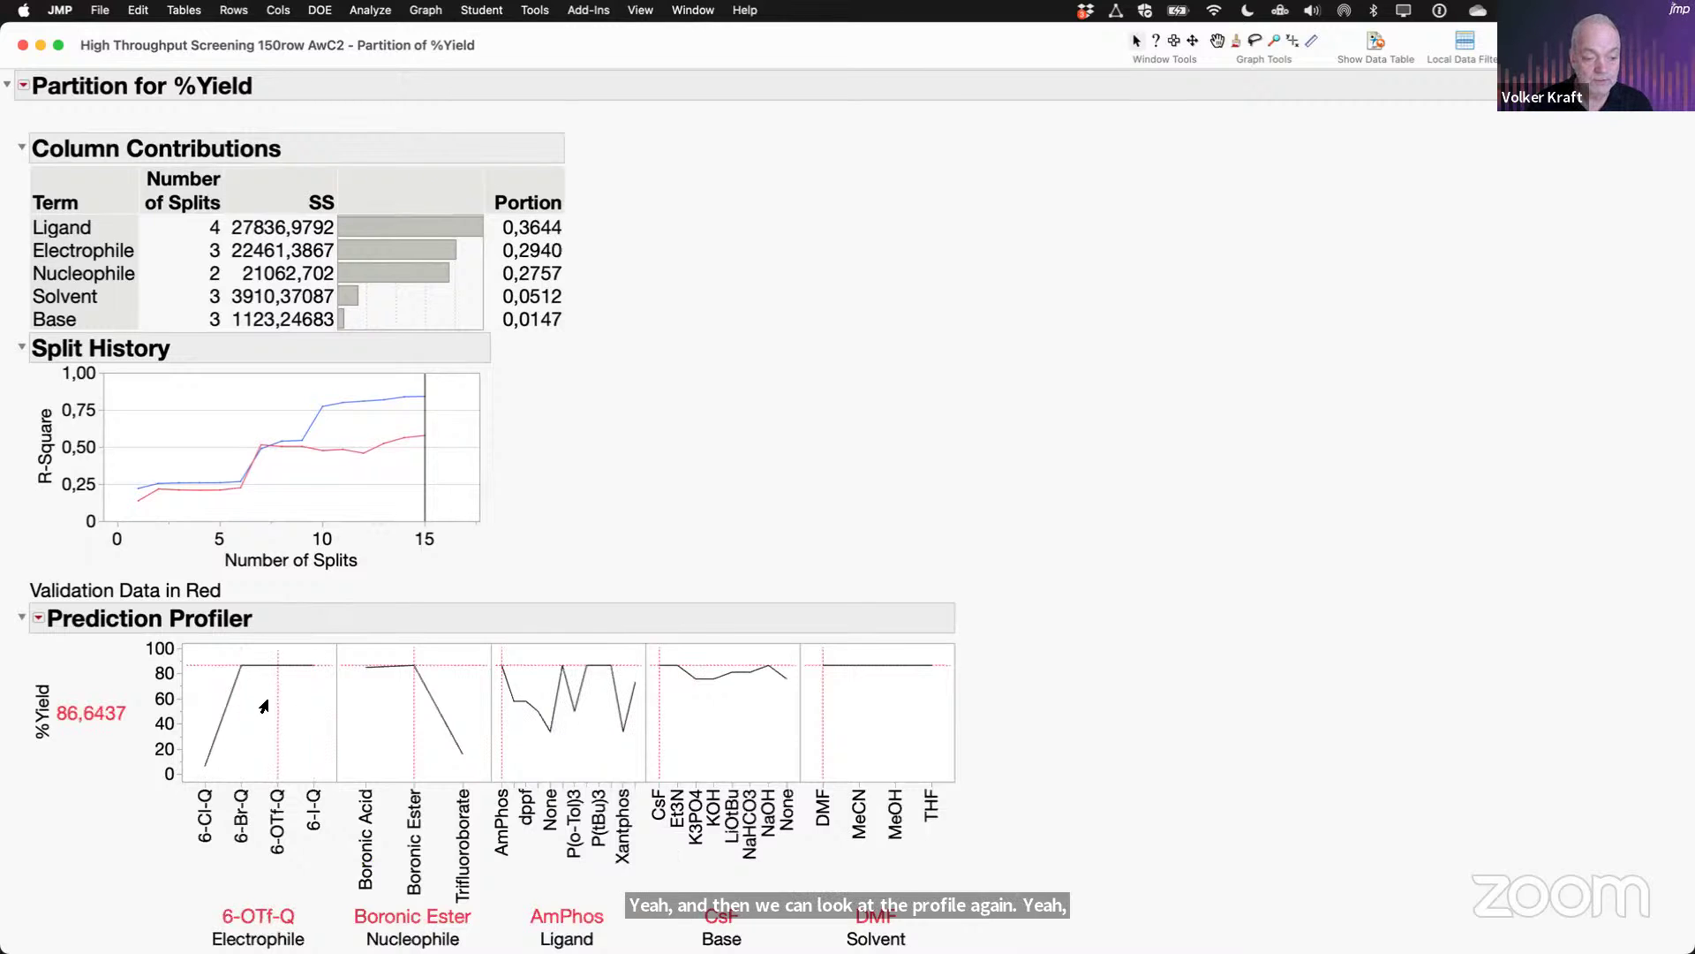
click(450, 709)
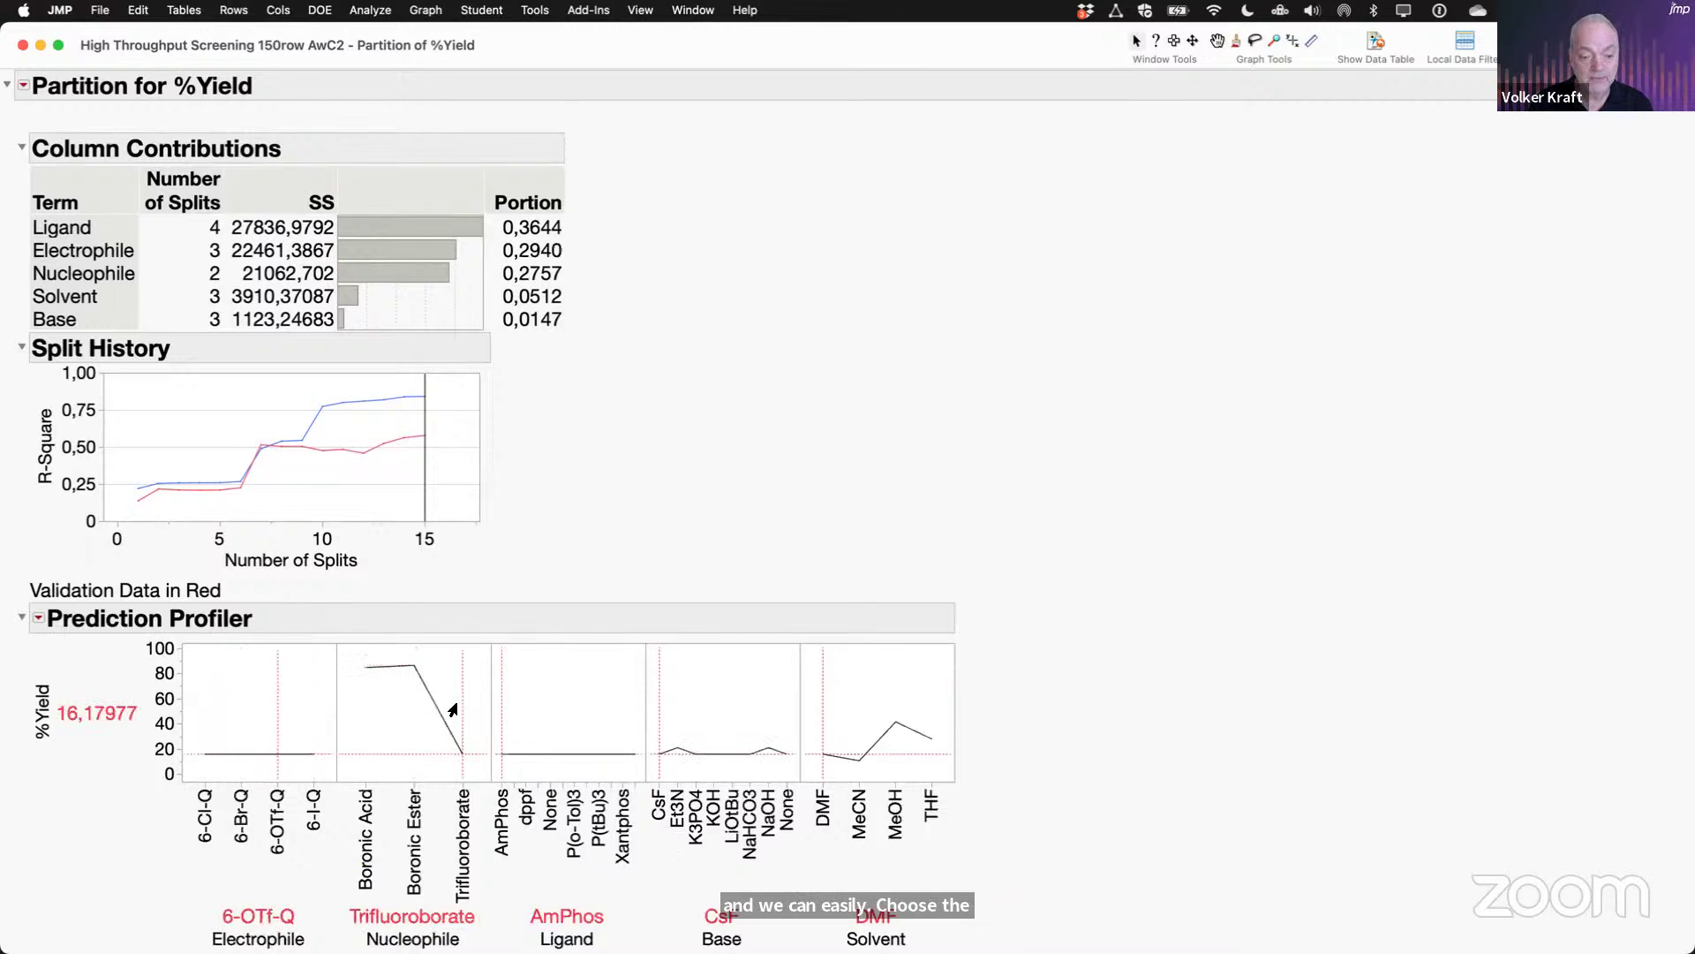
click(404, 711)
click(366, 707)
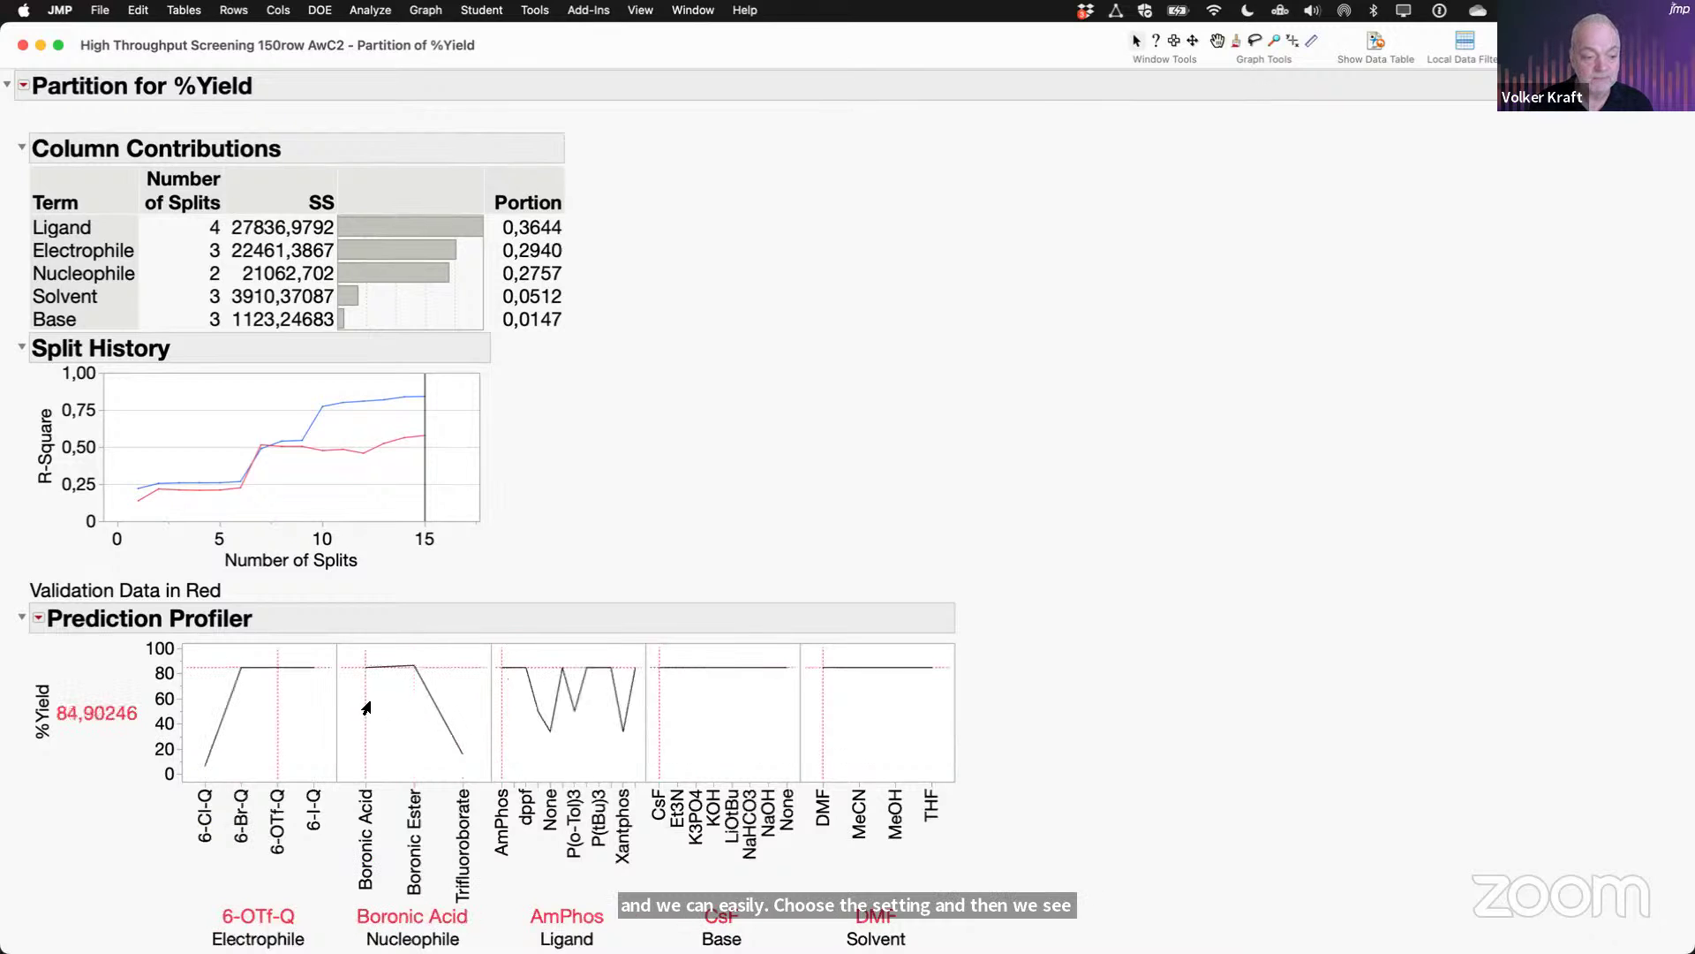
mouse_move(43, 776)
mouse_down()
mouse_move(20, 673)
mouse_move(39, 755)
mouse_up()
mouse_move(98, 805)
mouse_down()
mouse_move(5, 746)
mouse_move(203, 773)
mouse_move(118, 792)
mouse_up()
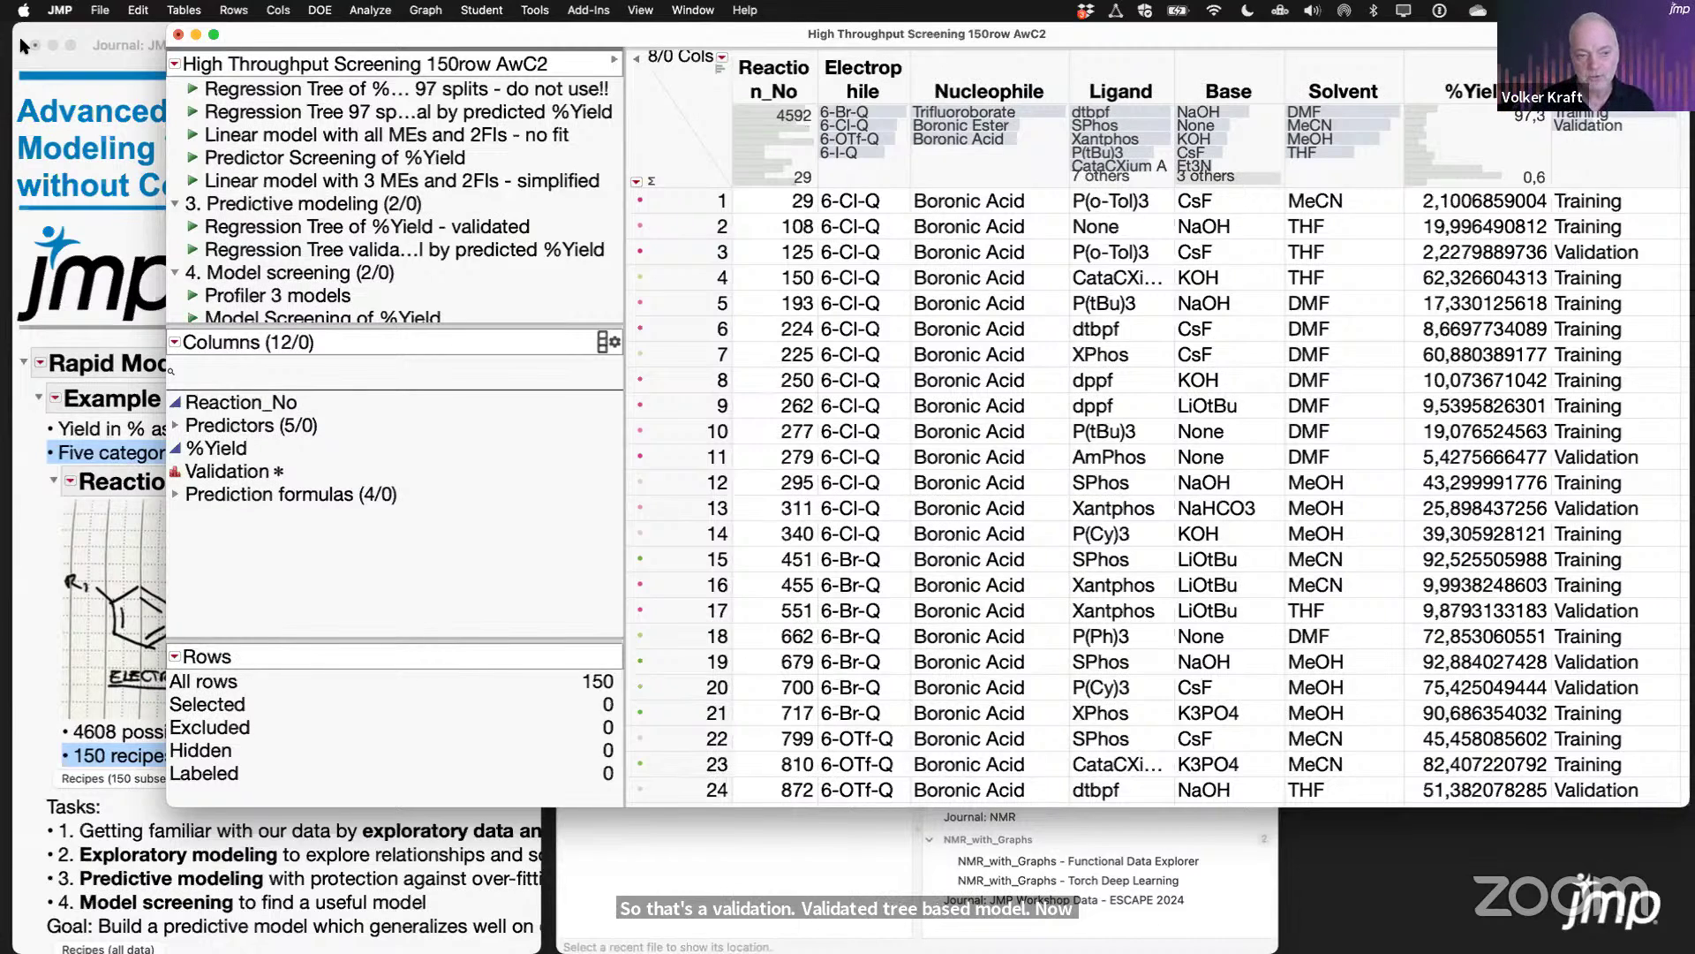
scroll(358, 220, down, 1)
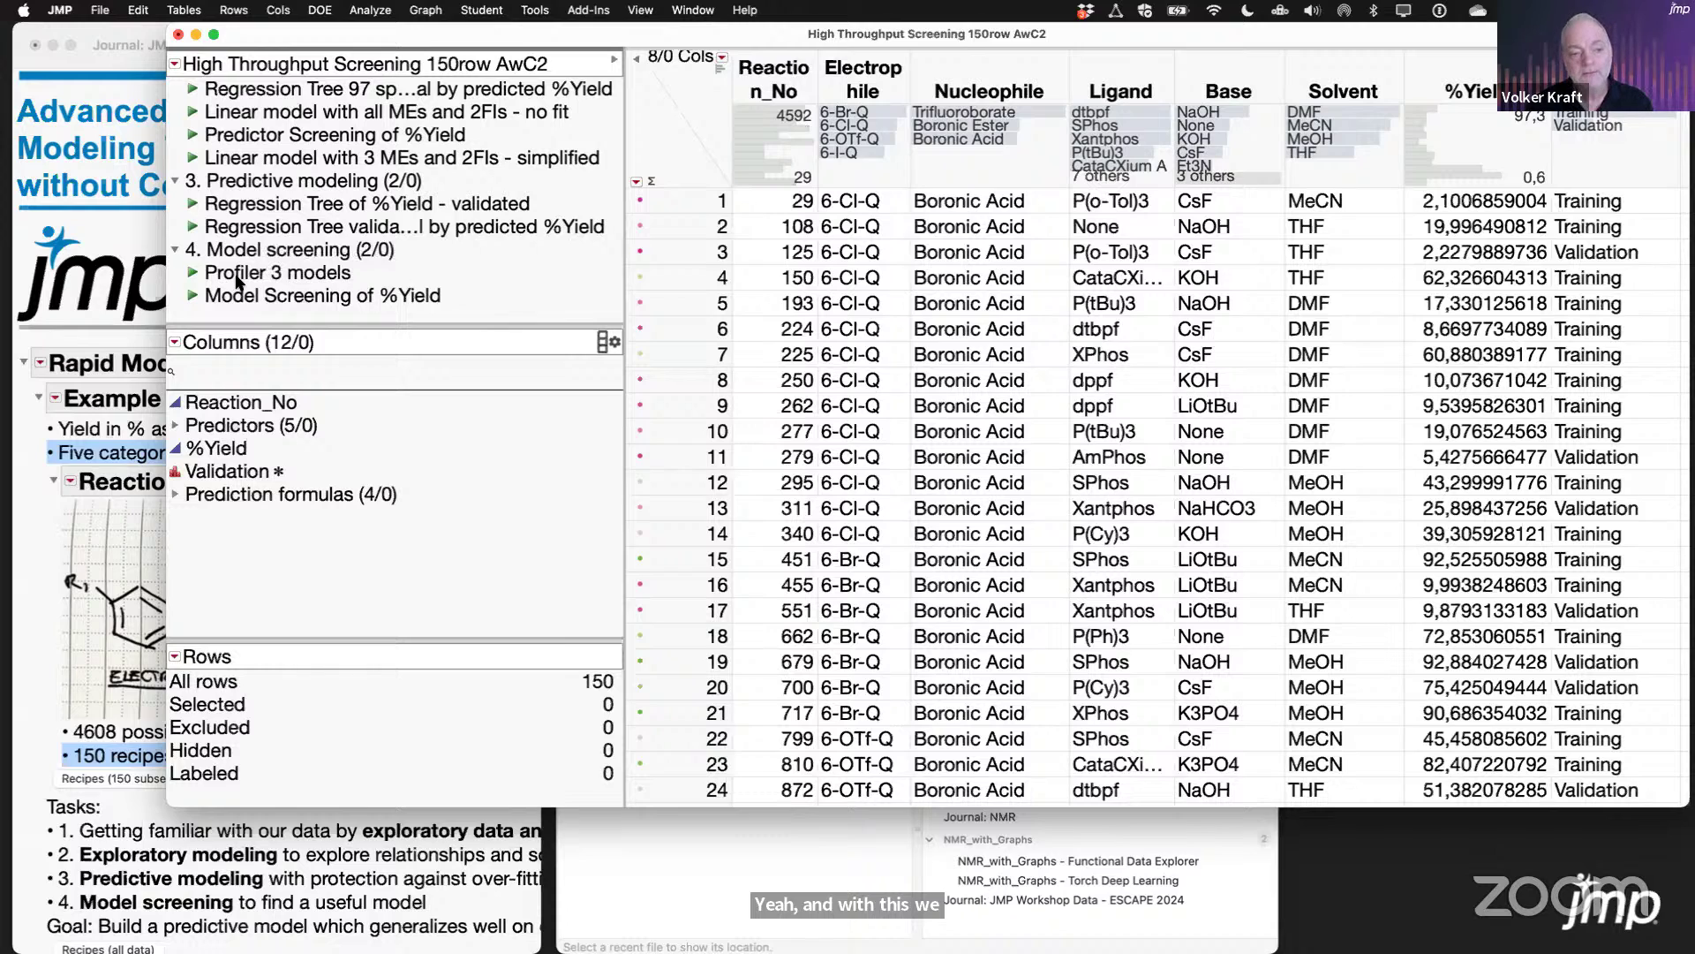
click(383, 13)
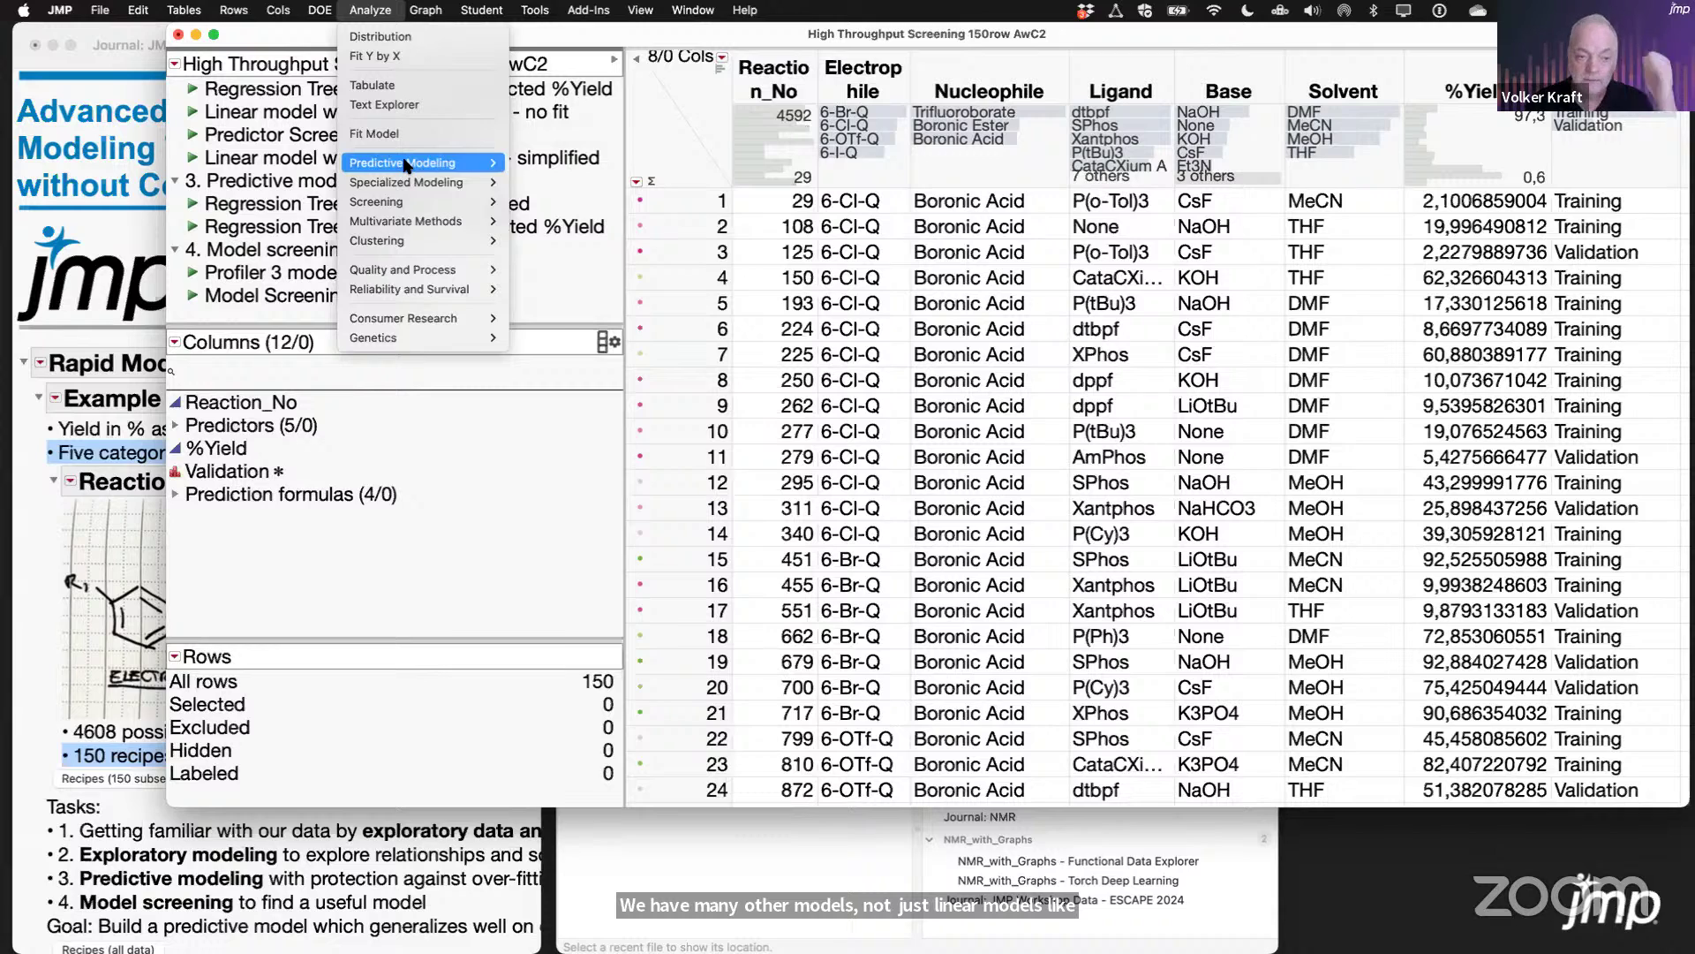
mouse_move(406, 166)
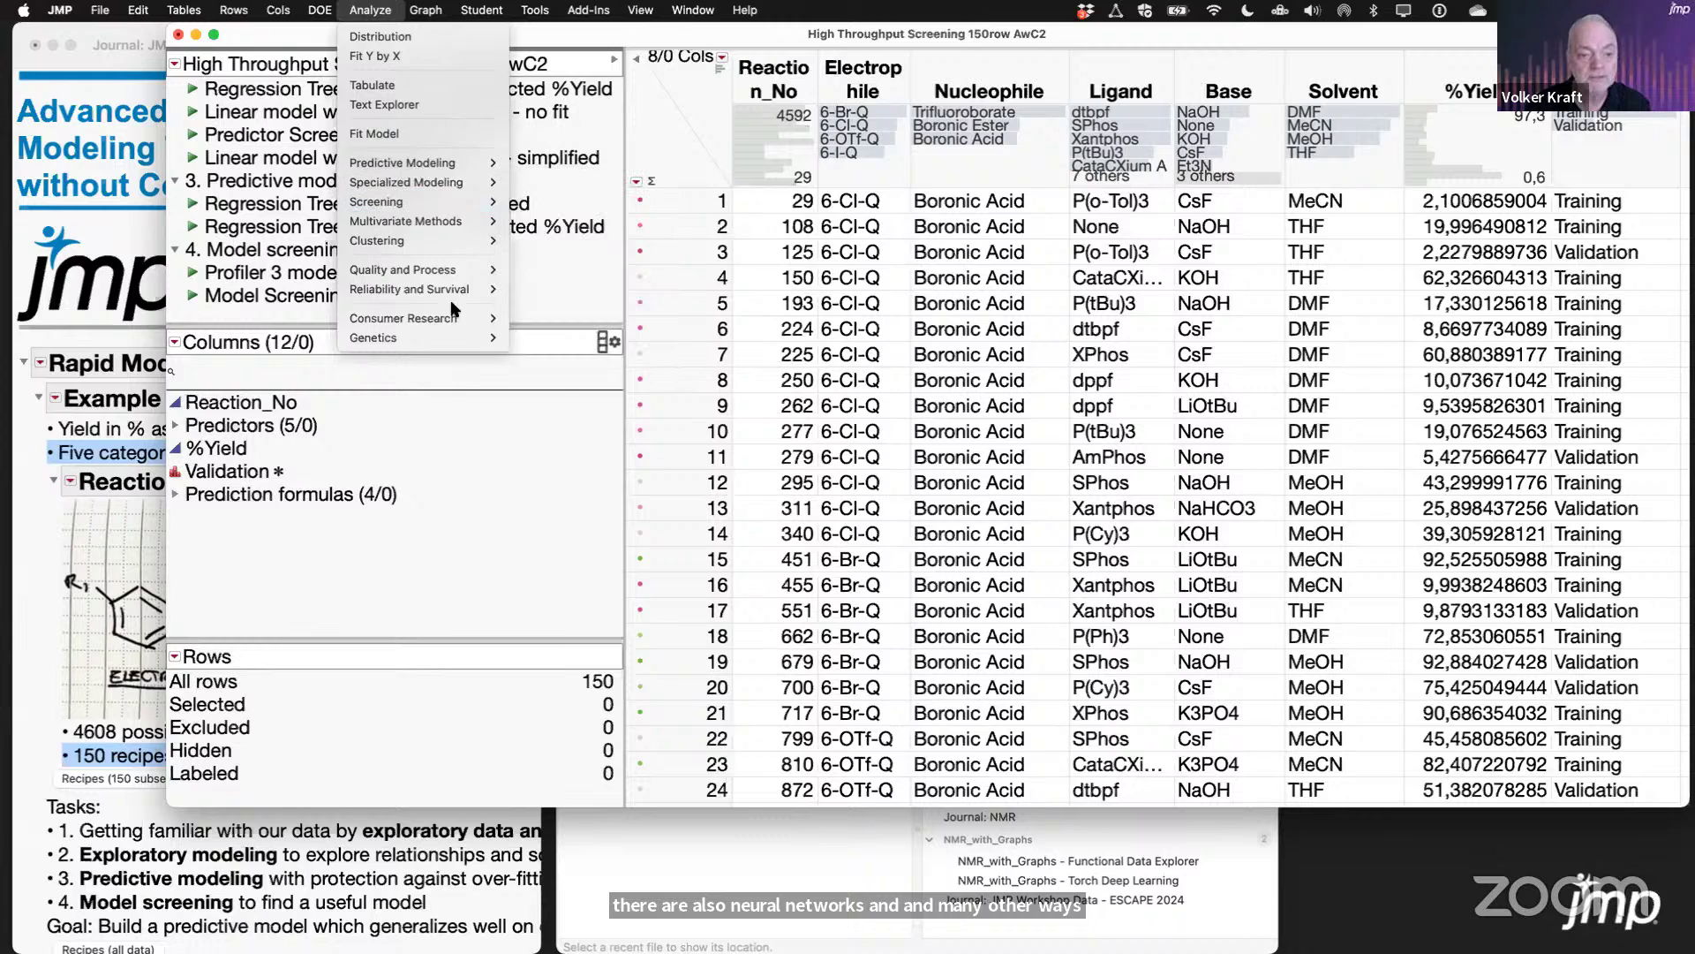
click(455, 397)
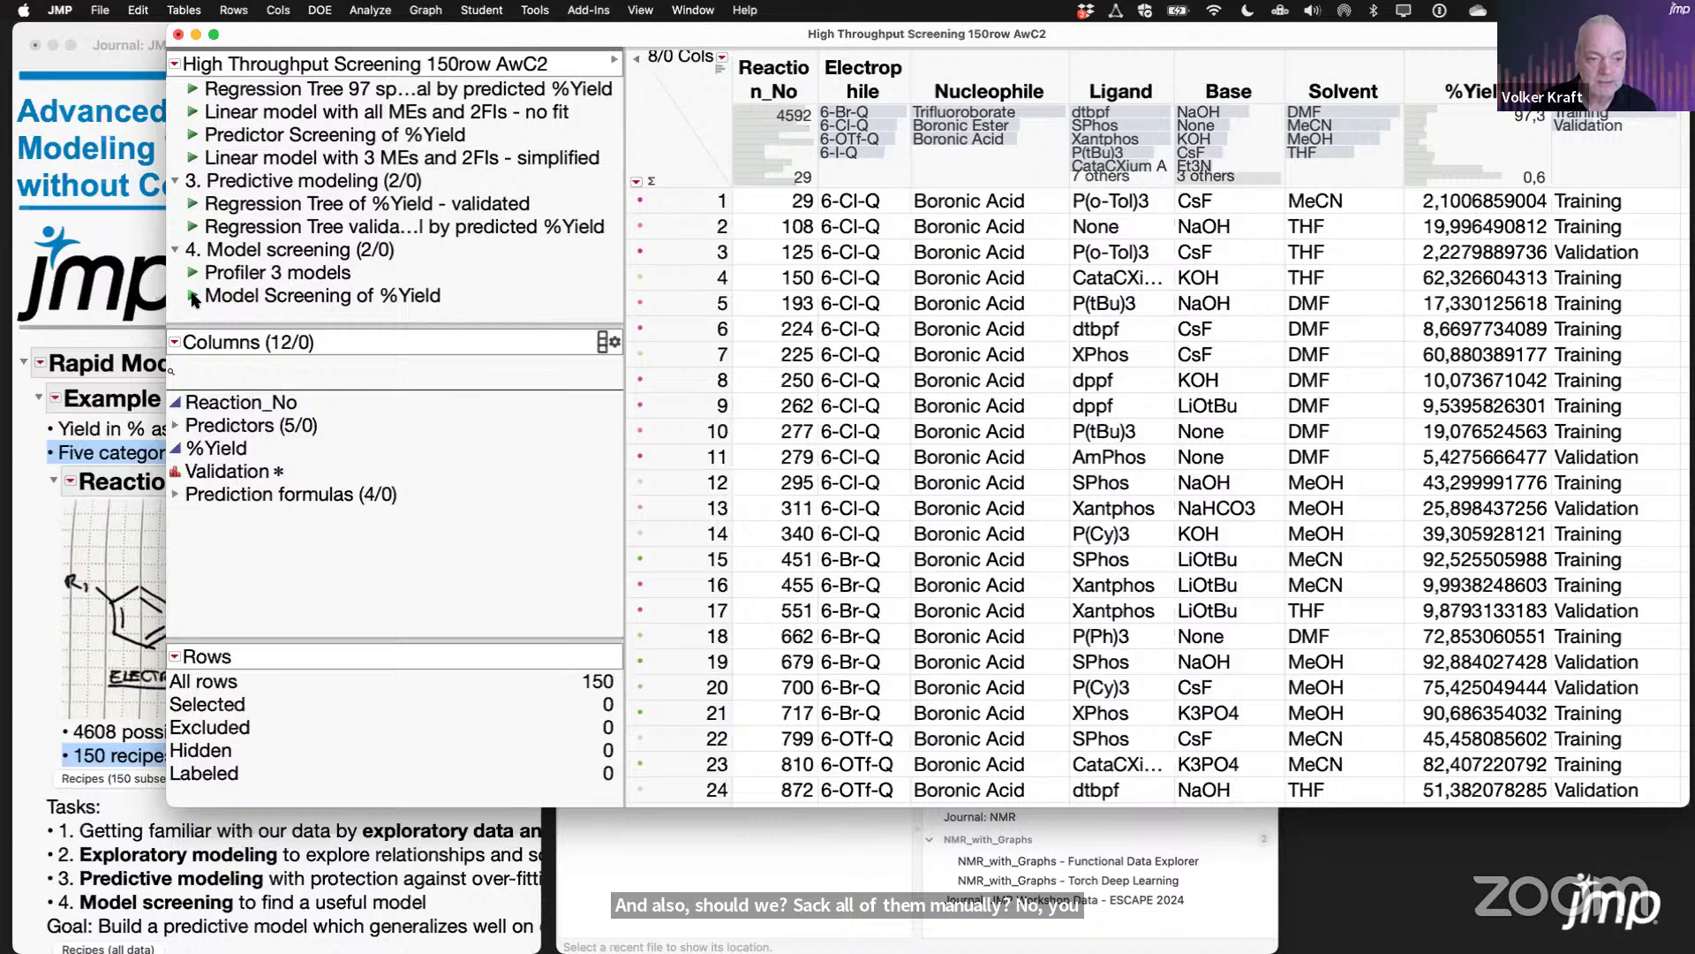
Step: Open the existing Model Screening report from the JMP Home window list and review the modeling methods ranked under Validation
click(803, 845)
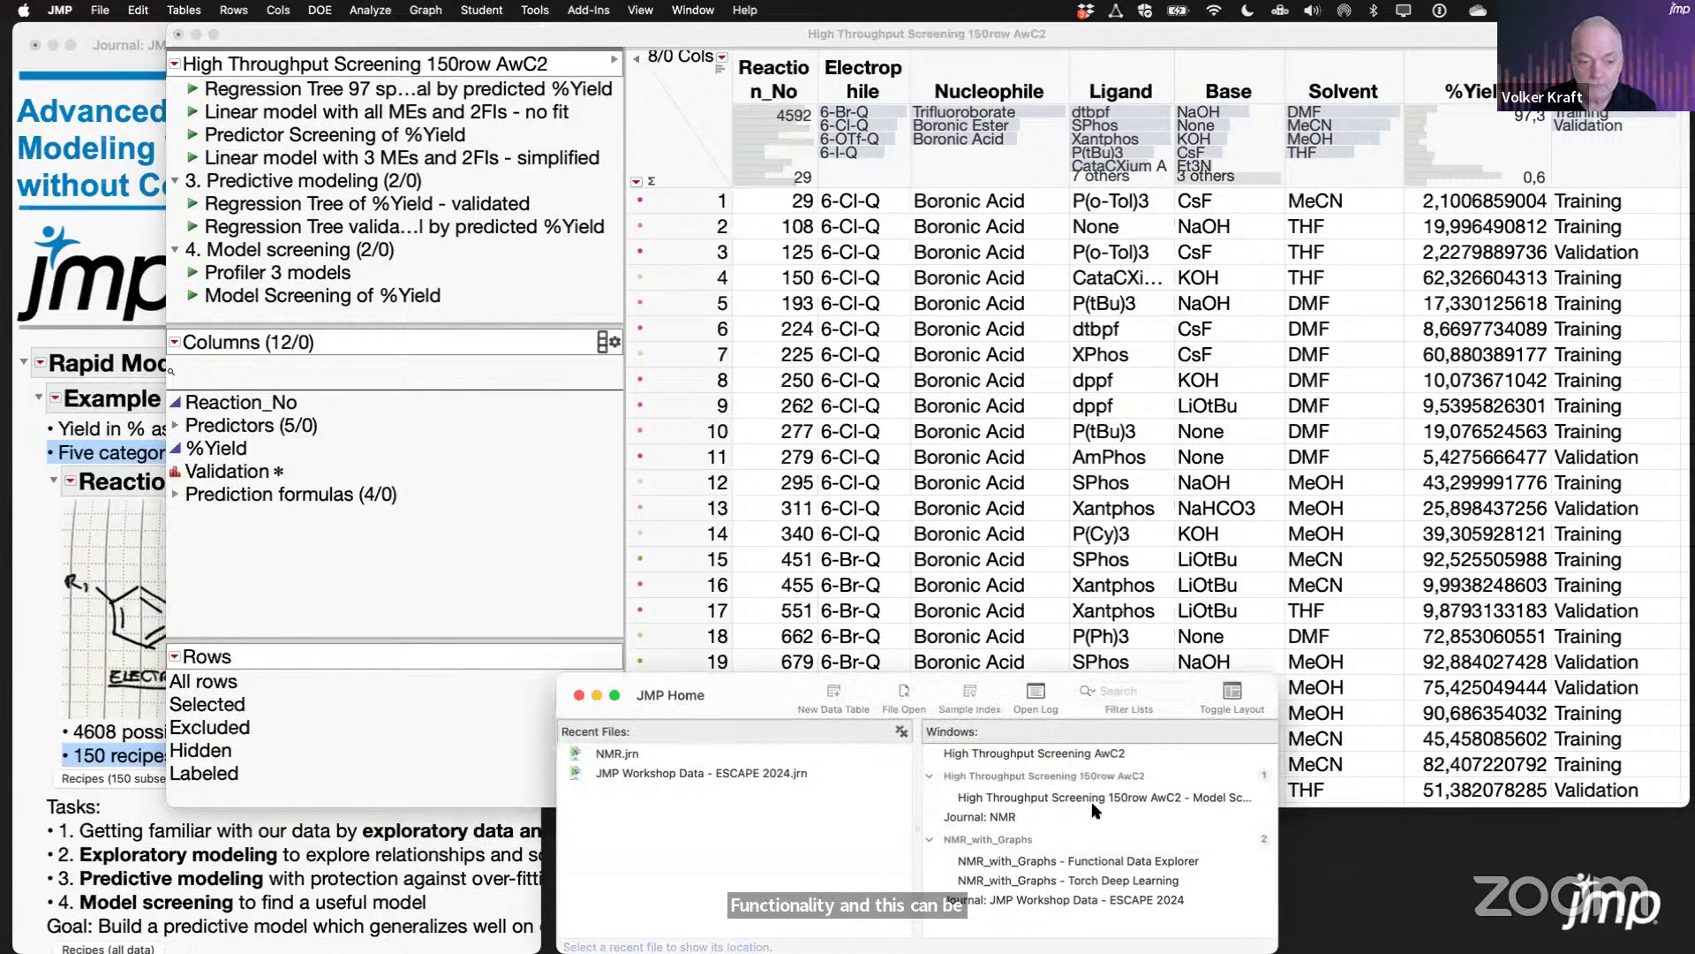
double_click(1024, 797)
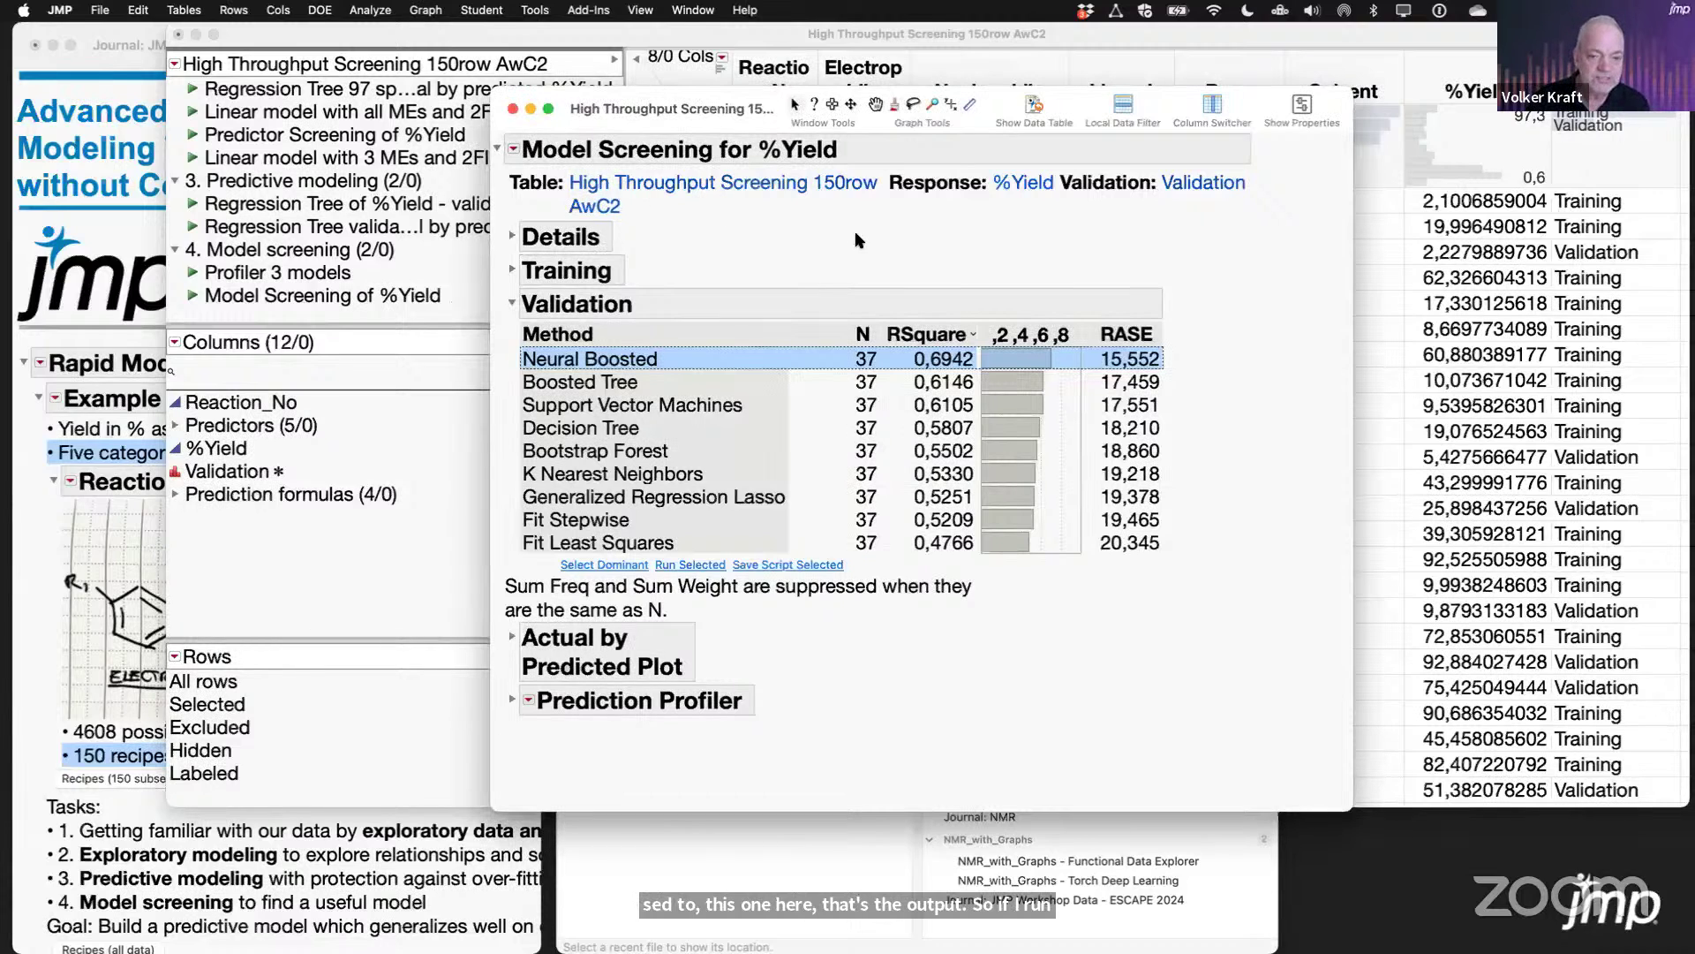
drag(512, 346, 508, 535)
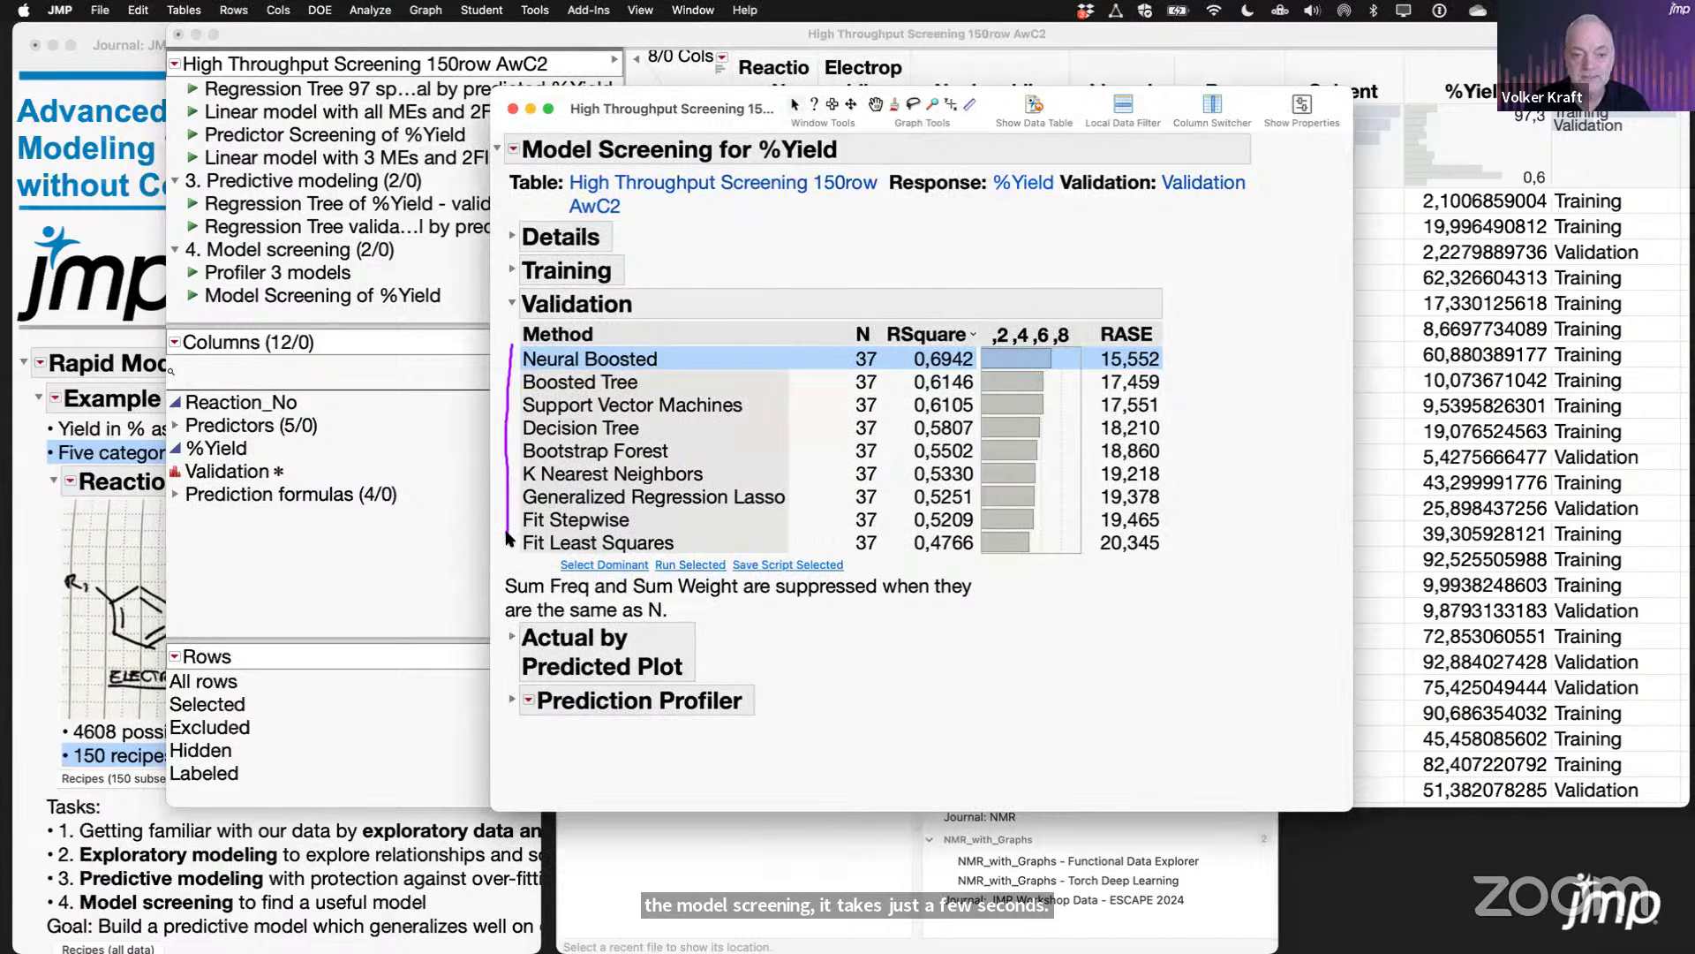
Step: Reopen the Model Screening launch dialog, review the %Yield response, X factors, Validation column and selected methods, and leave the dialog
click(513, 148)
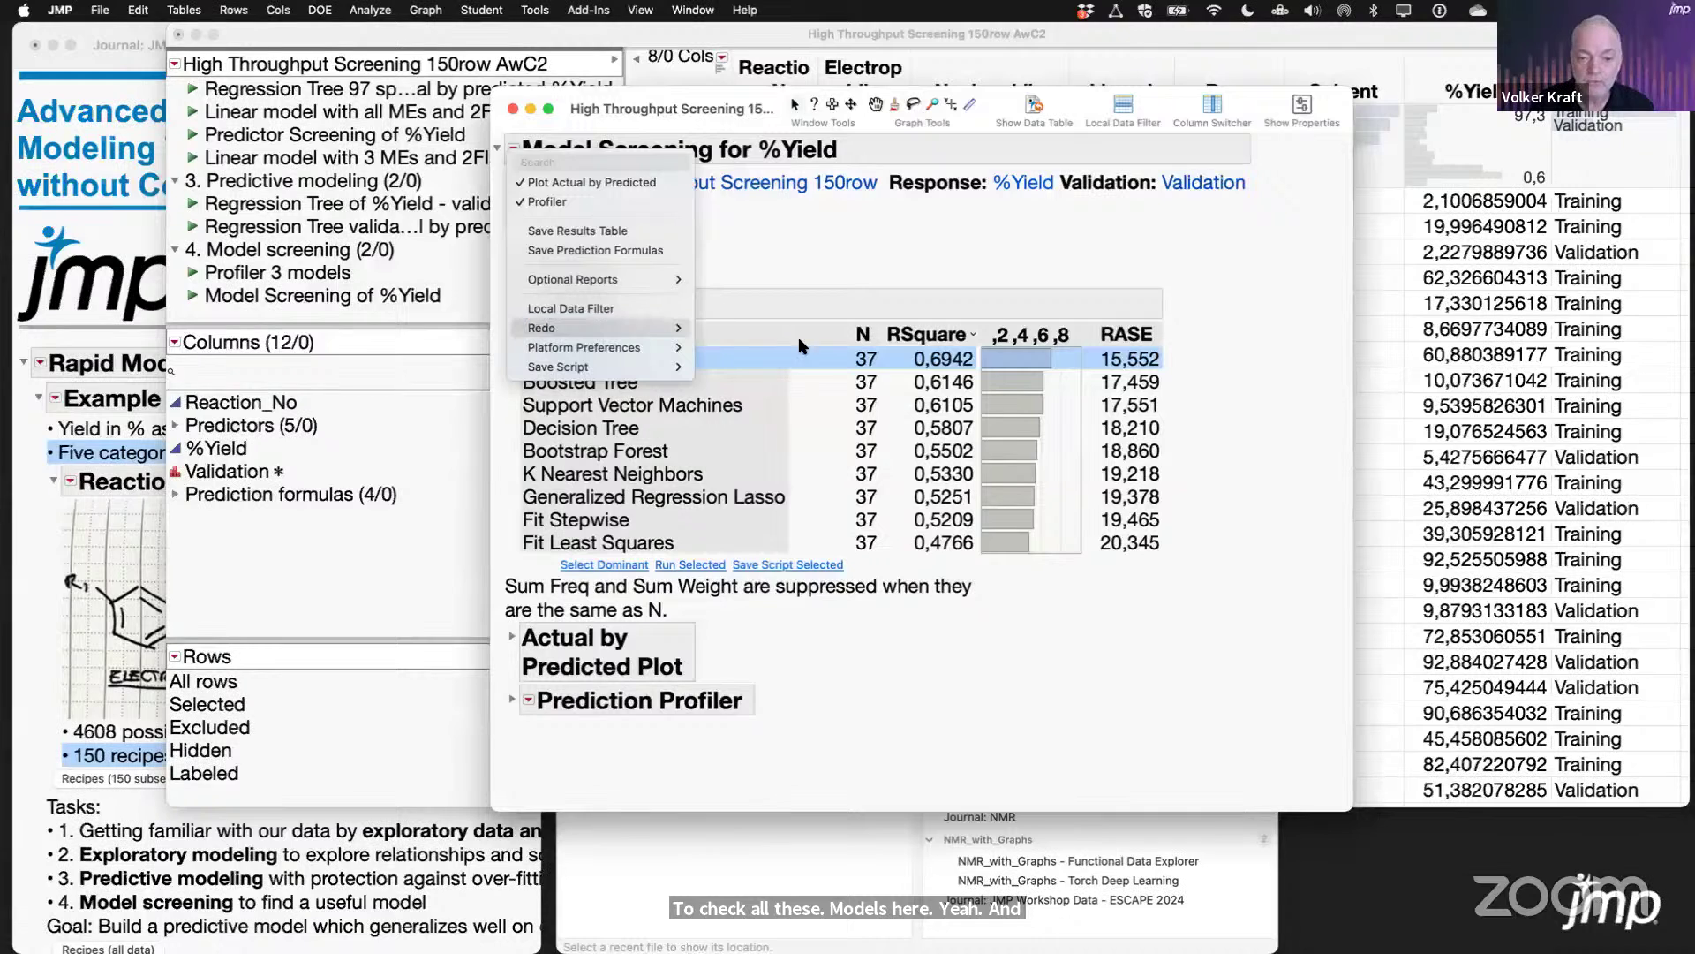
mouse_move(618, 327)
click(800, 363)
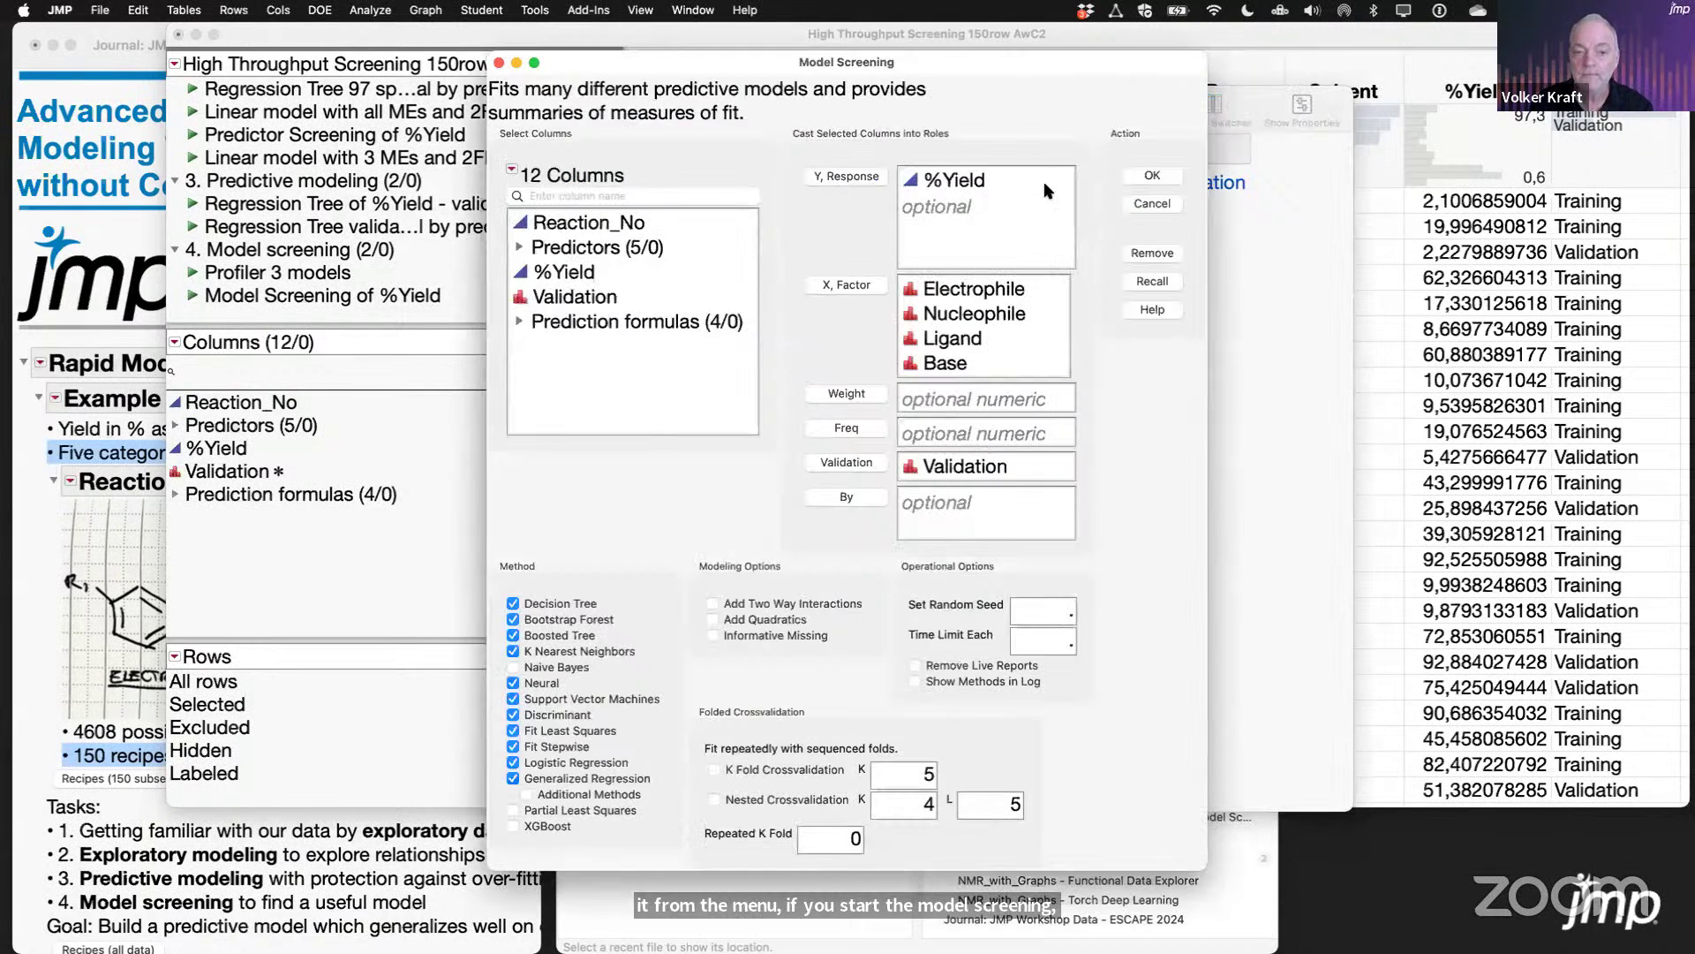
mouse_move(949, 113)
mouse_down()
mouse_move(766, 199)
mouse_move(1055, 436)
mouse_move(1137, 77)
mouse_up()
click(1081, 466)
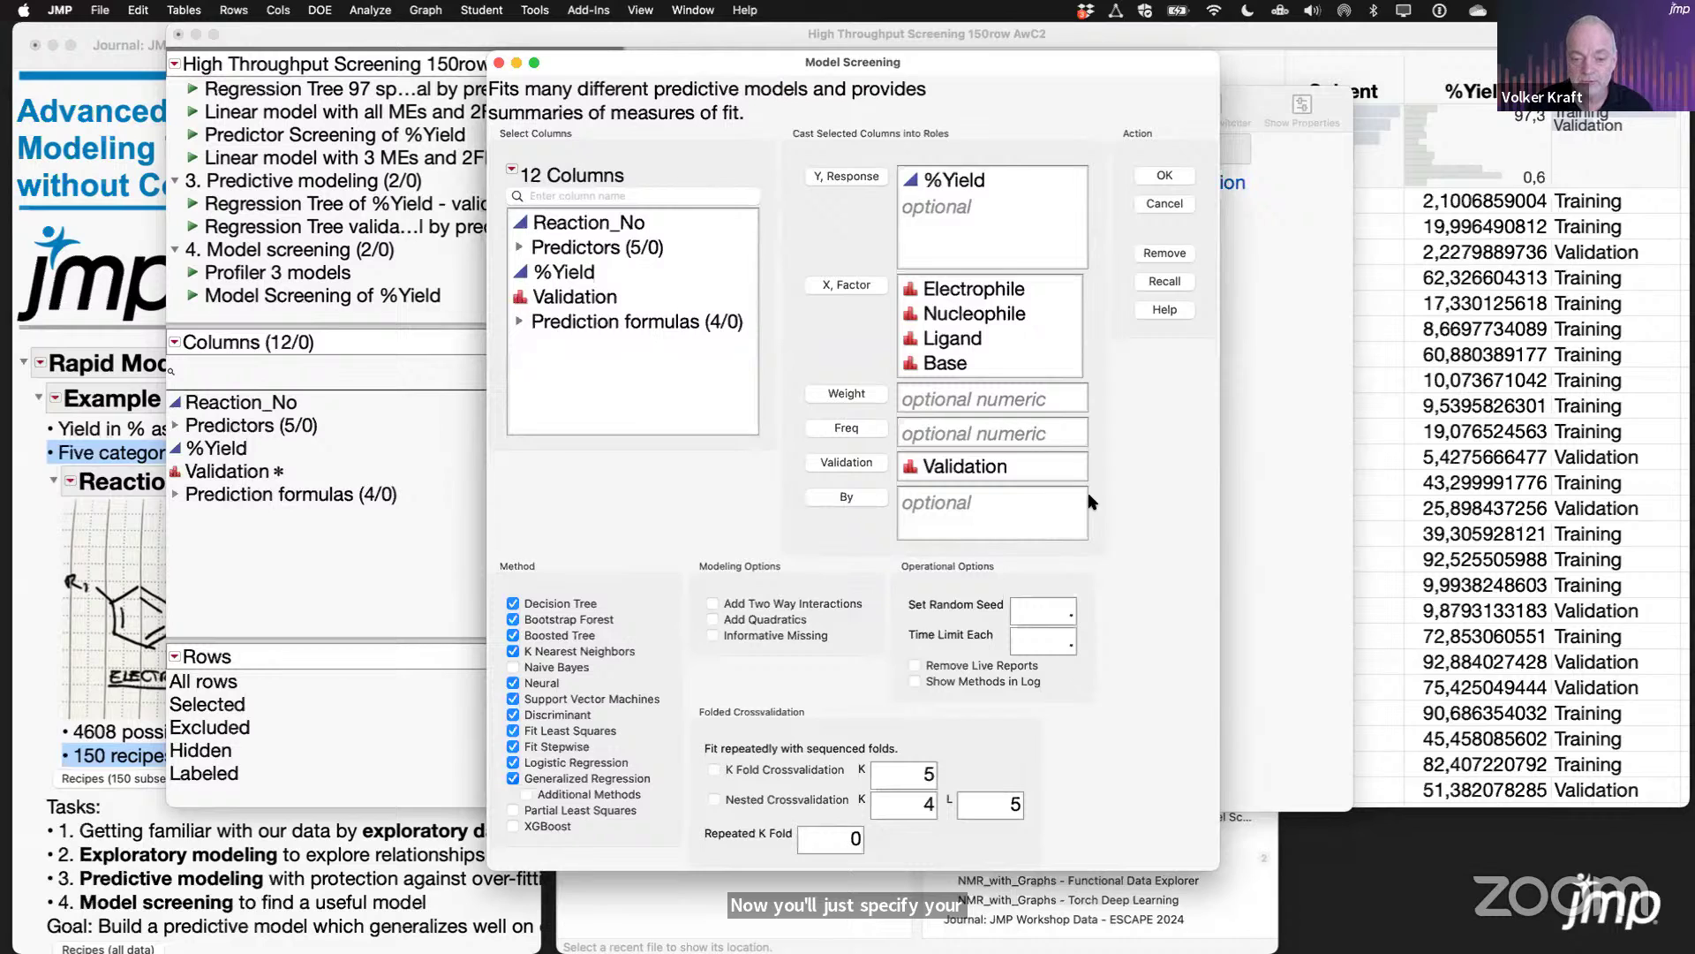
drag(664, 547, 488, 529)
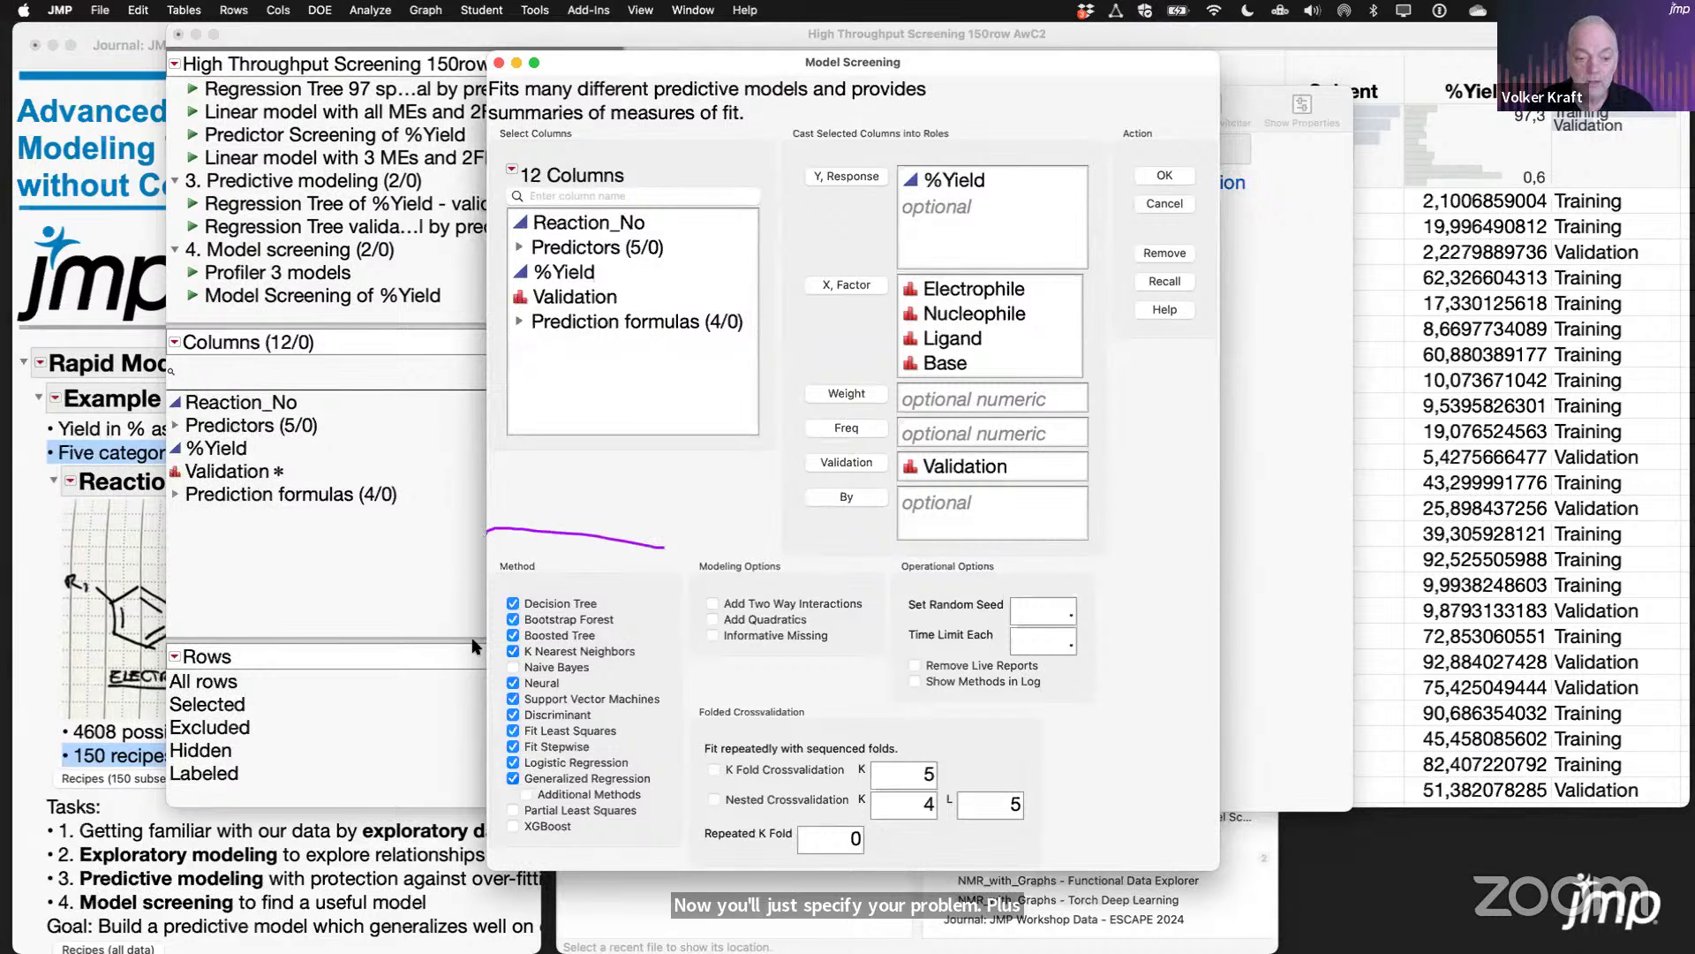
mouse_move(487, 865)
mouse_down()
mouse_move(674, 852)
mouse_move(696, 636)
mouse_move(637, 552)
mouse_up()
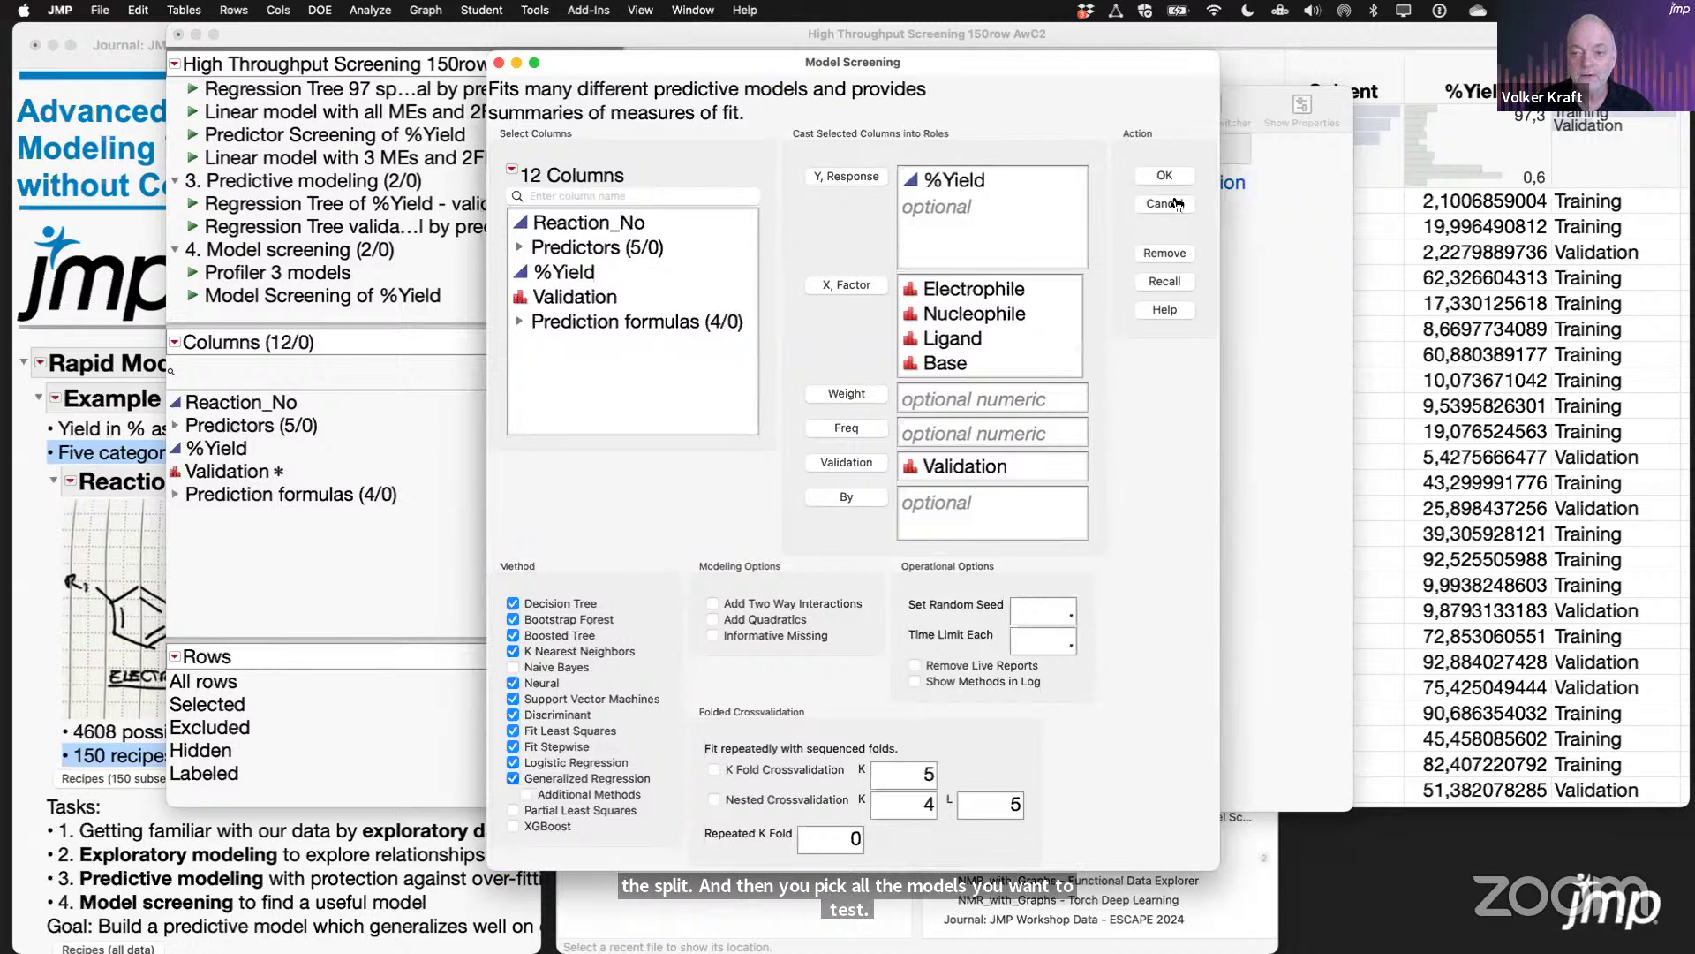
click(1165, 176)
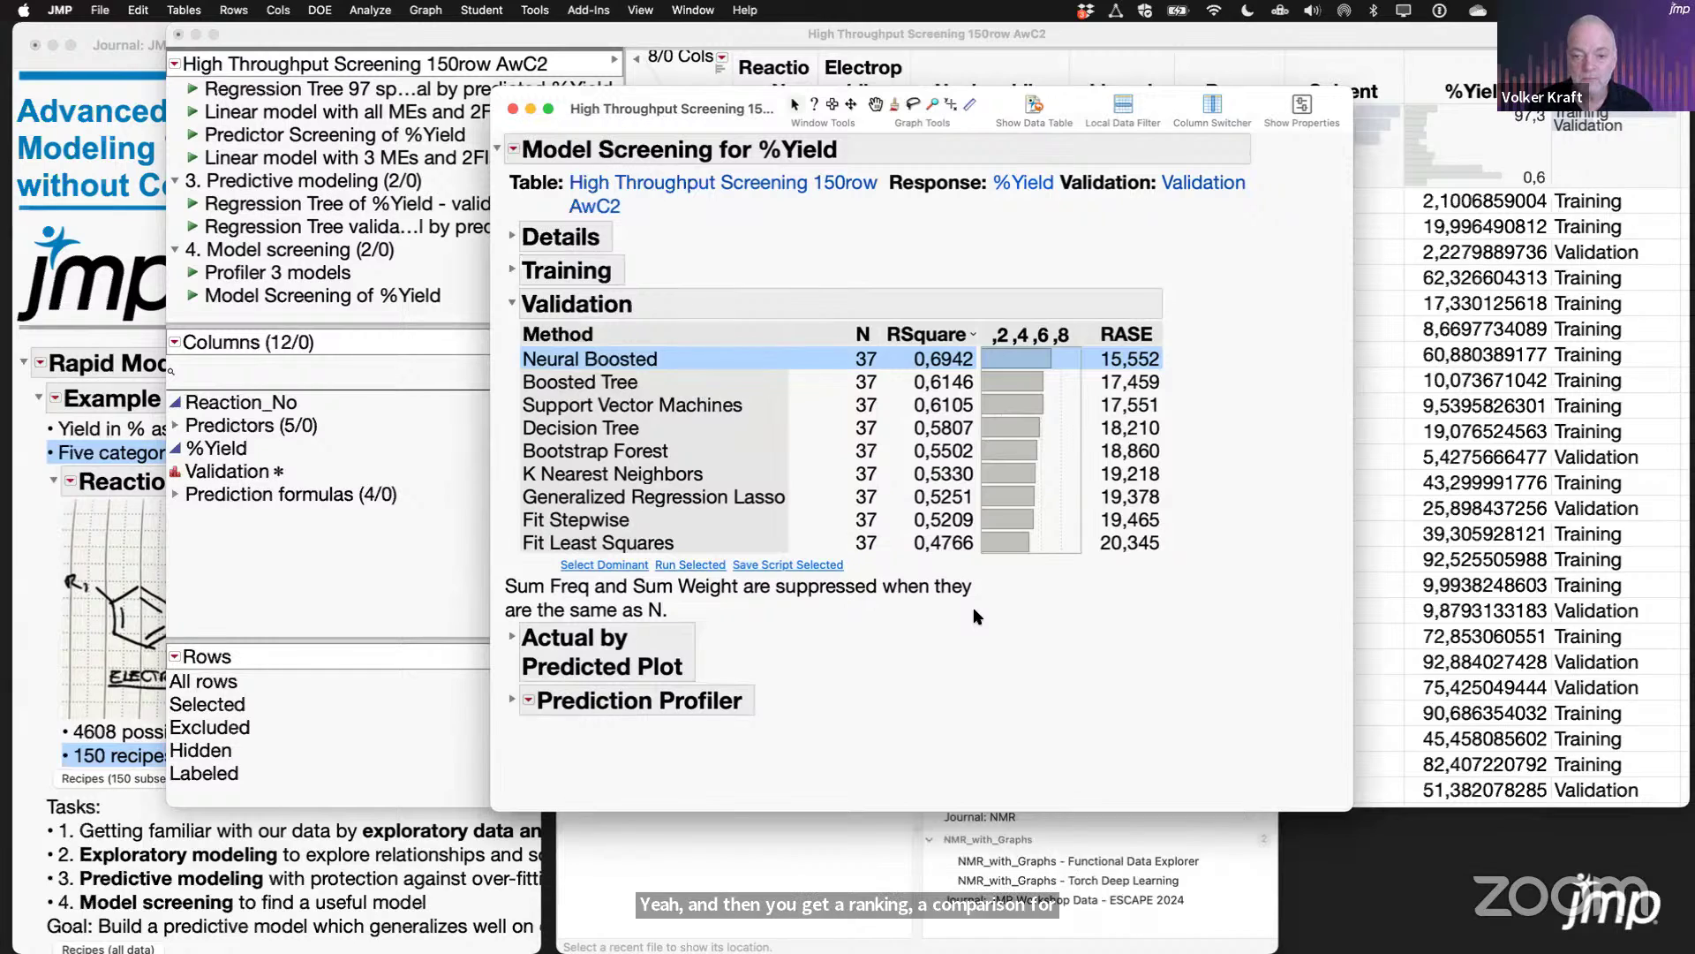
Step: Compare the methods by validation RSquare in the Model Screening report and close the report
mouse_move(931, 290)
mouse_down()
mouse_move(943, 318)
mouse_move(961, 309)
mouse_up()
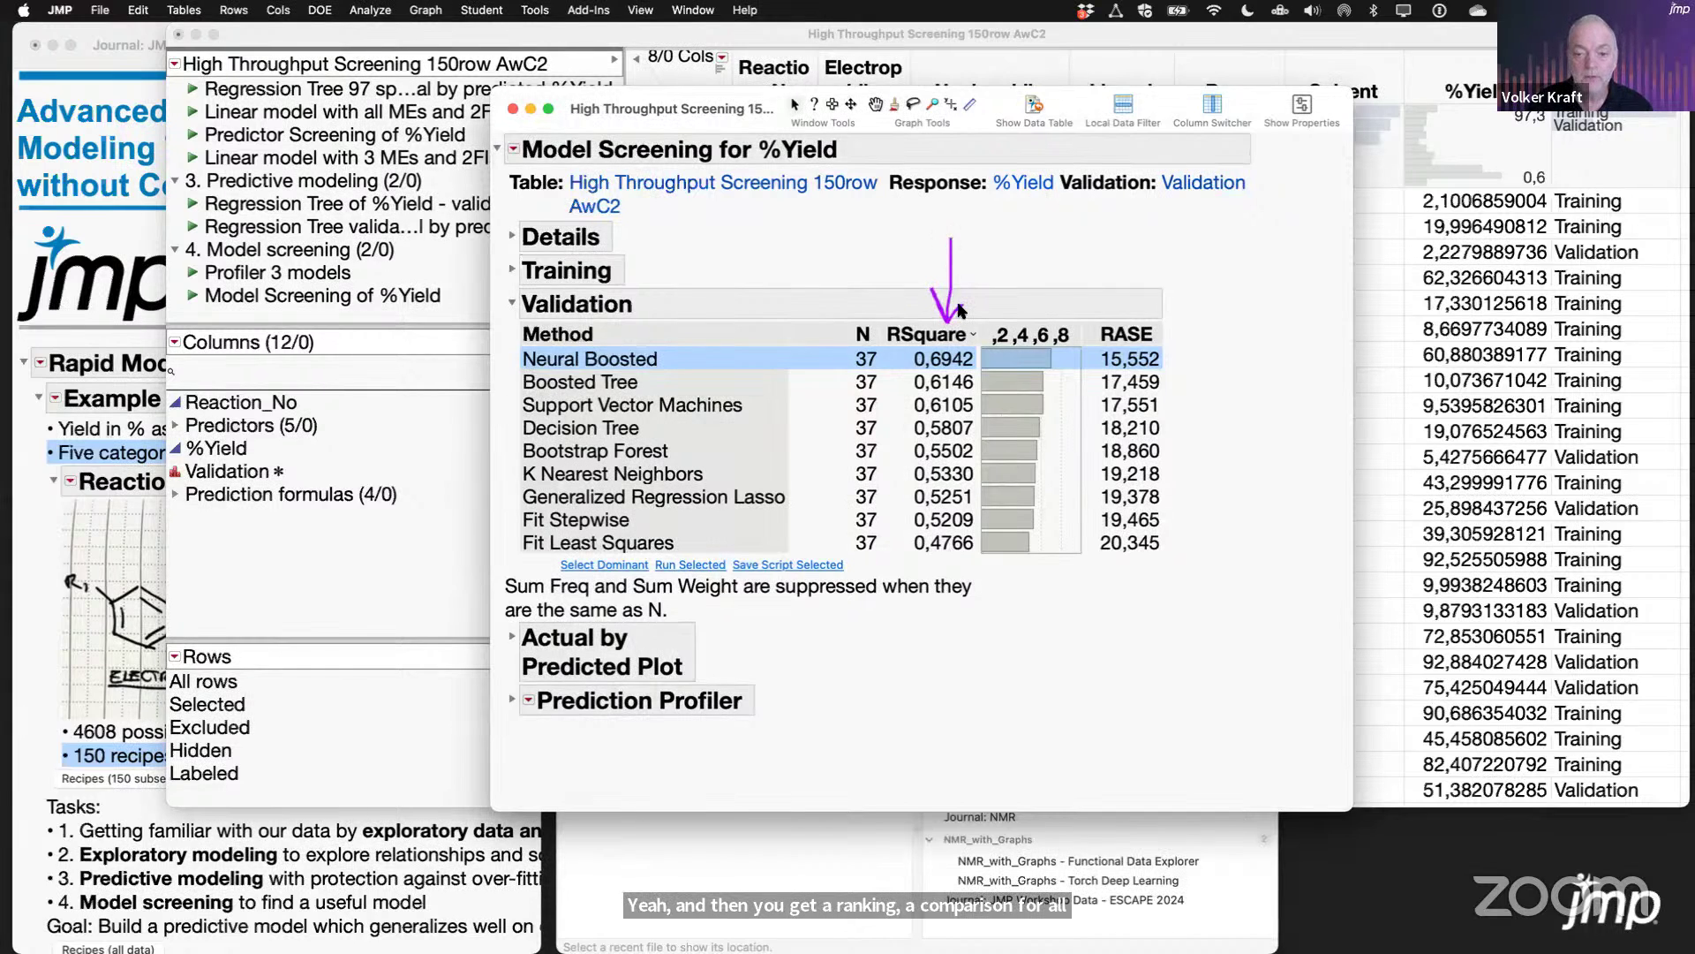
mouse_move(691, 296)
mouse_down()
mouse_move(547, 258)
mouse_move(687, 293)
mouse_move(668, 282)
mouse_up()
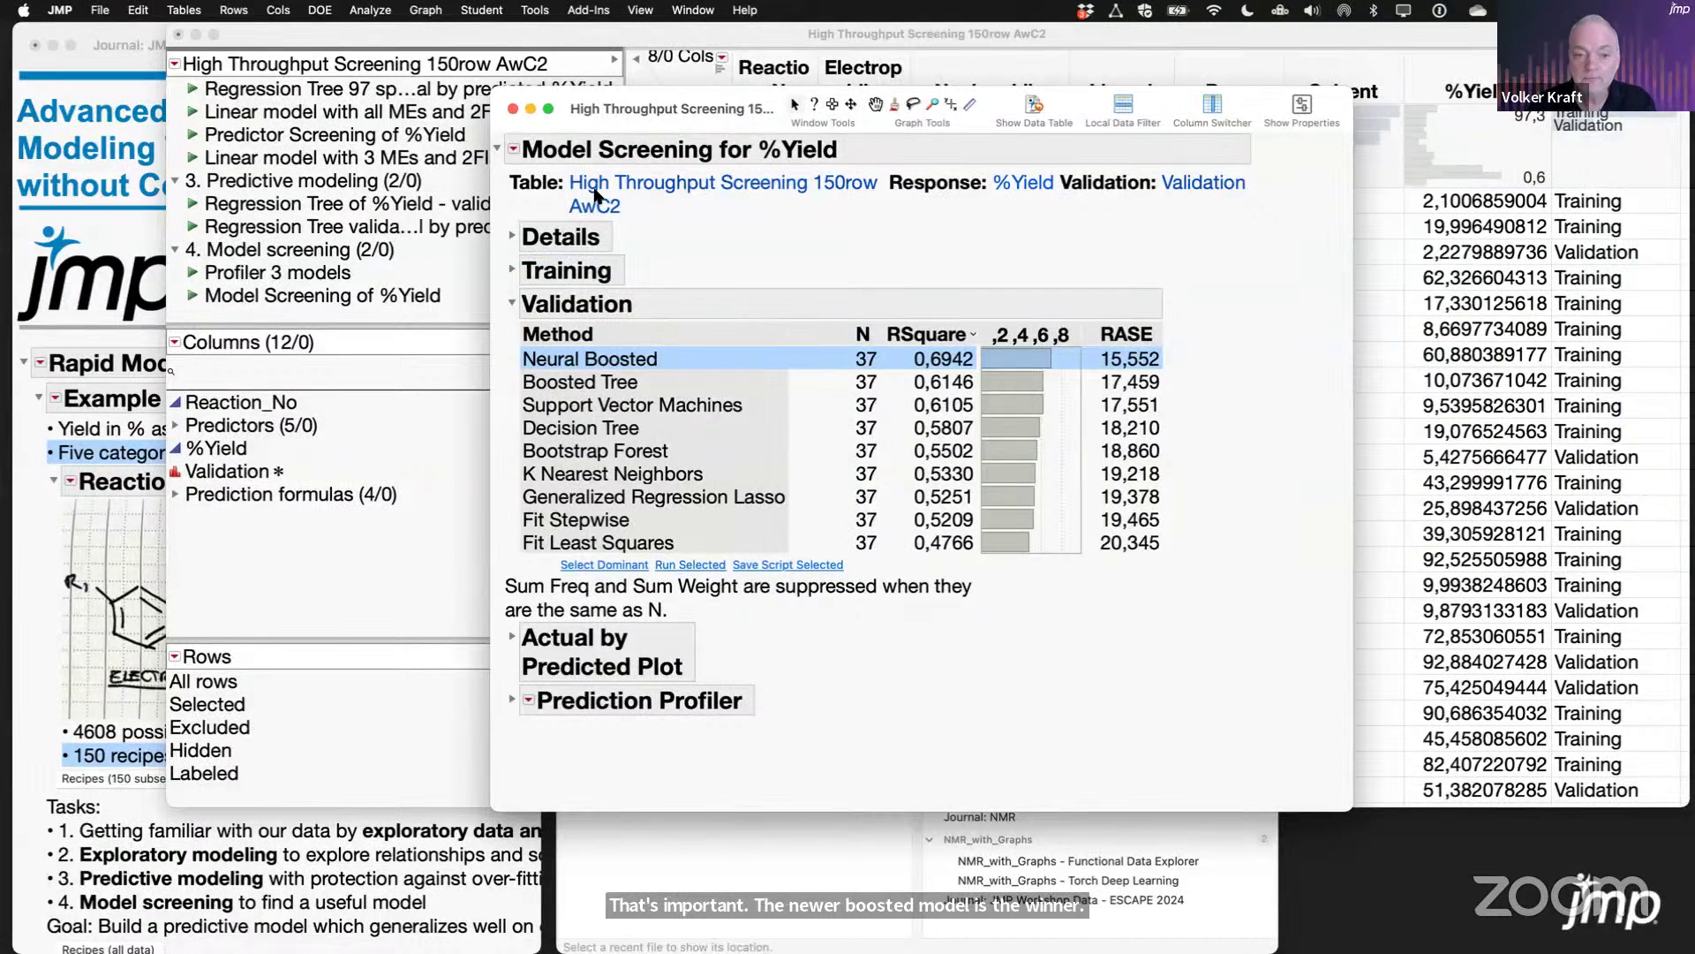
click(515, 110)
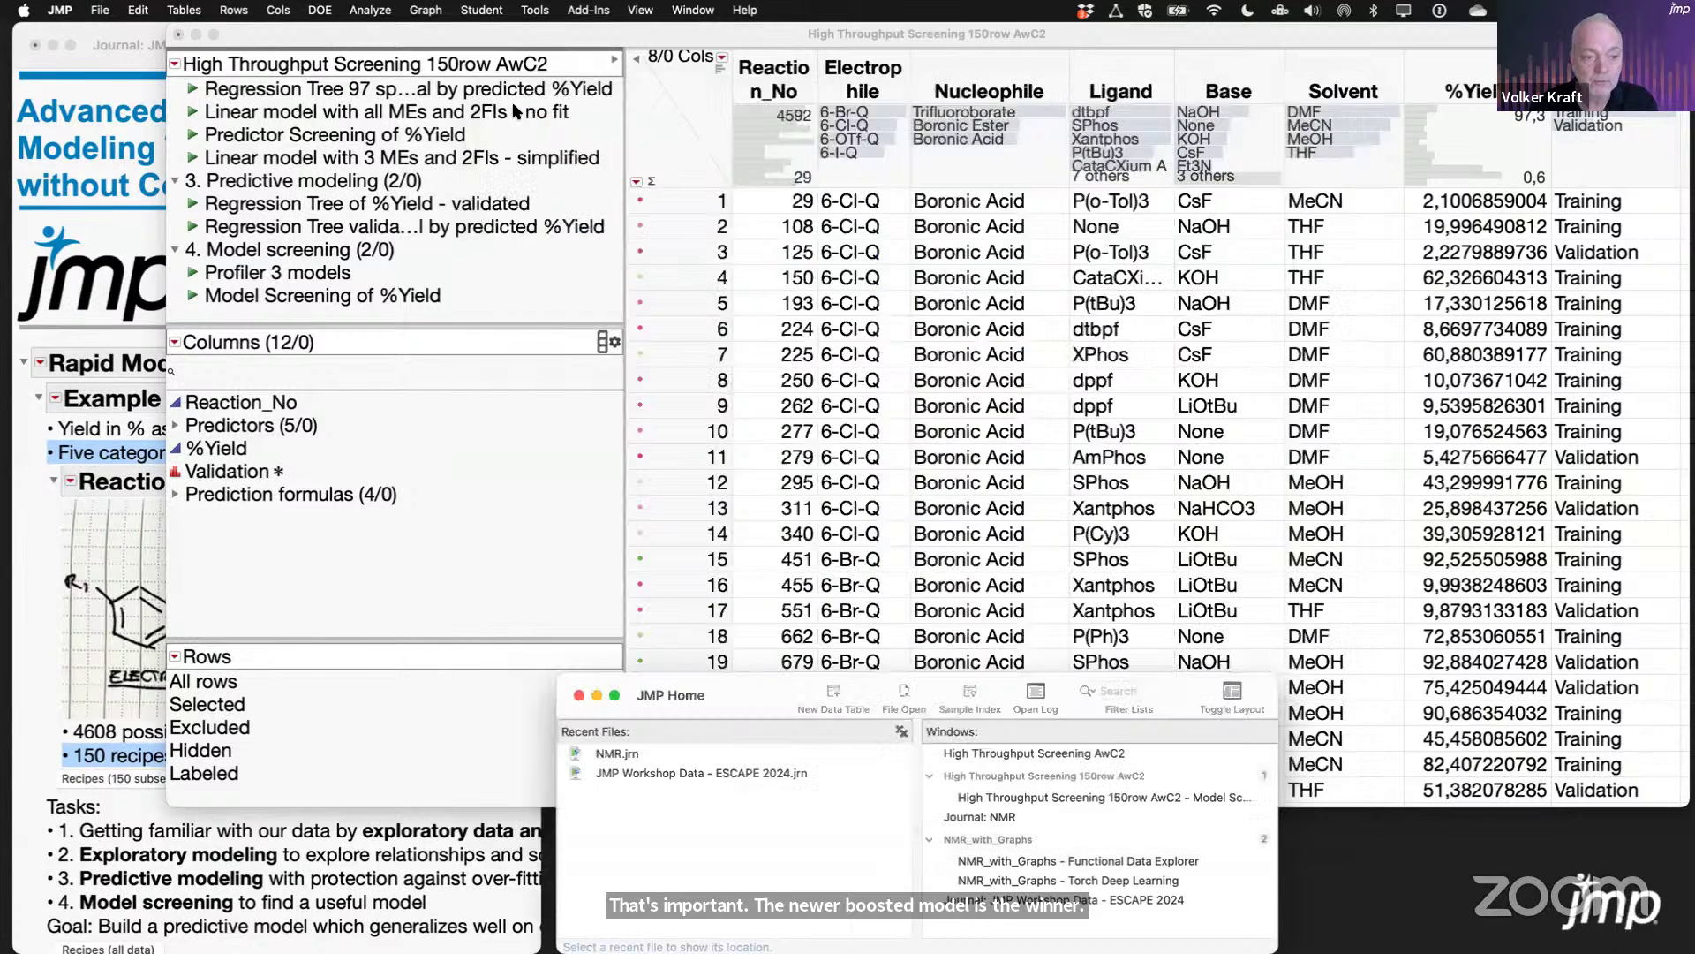
Step: Run the "Profiler 3 models" script, enlarge the report to compare the three %Yield model profiles, and close it
click(194, 276)
click(194, 275)
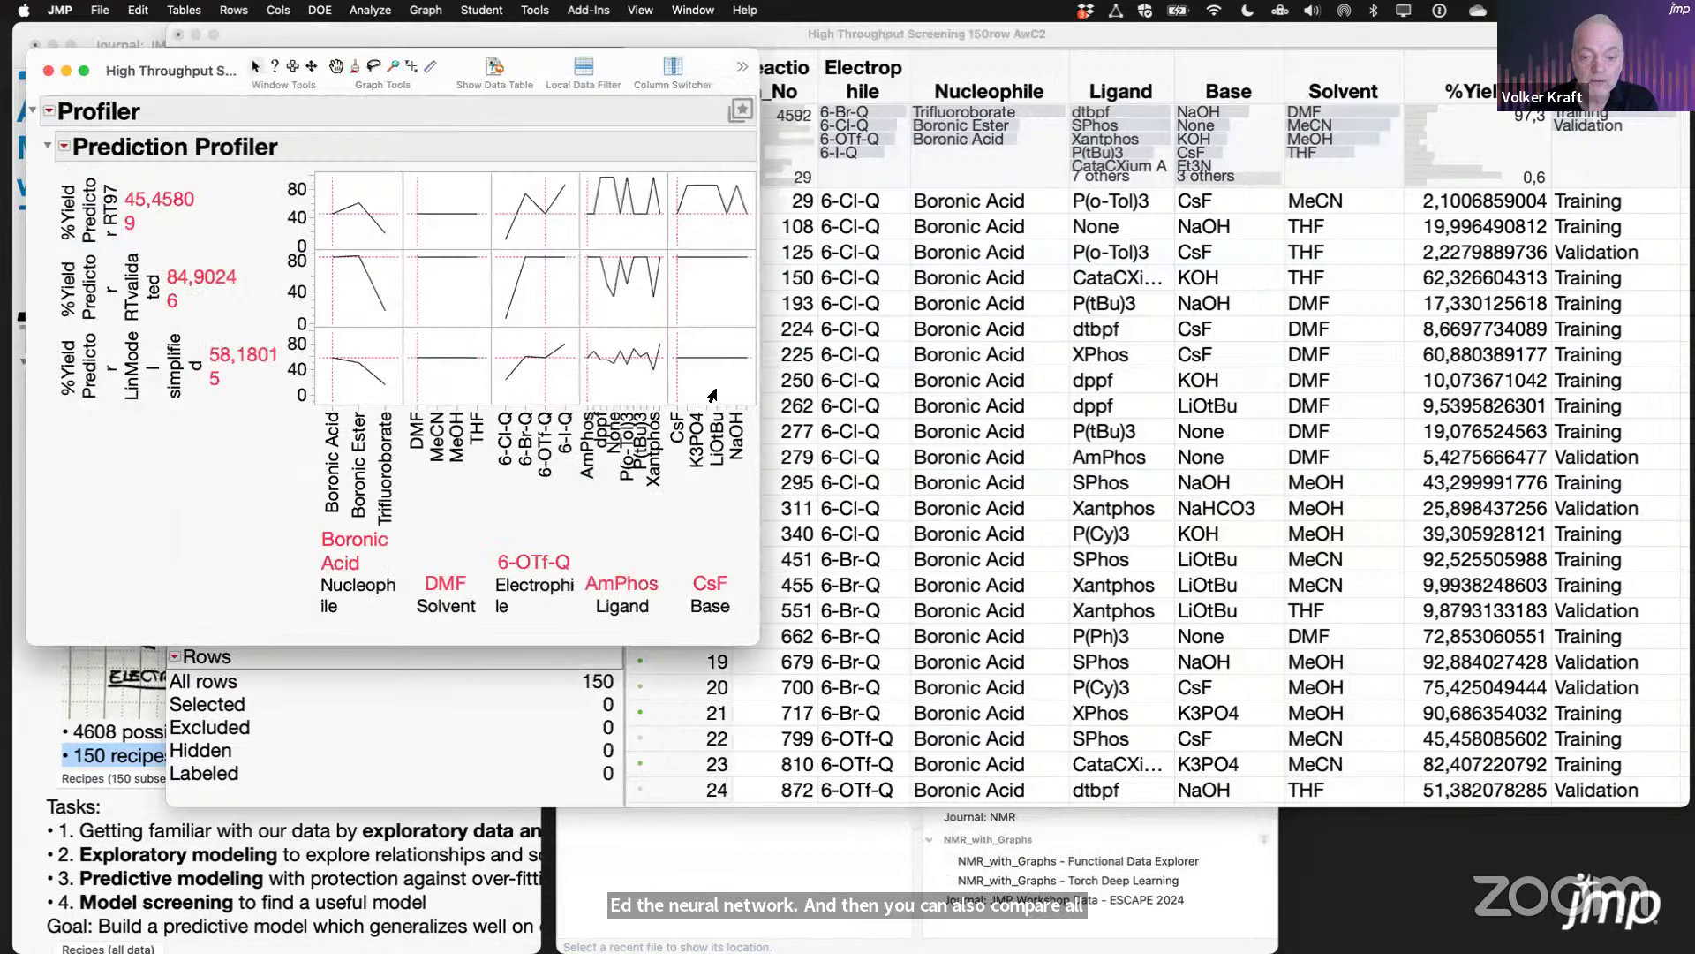
drag(756, 403, 816, 446)
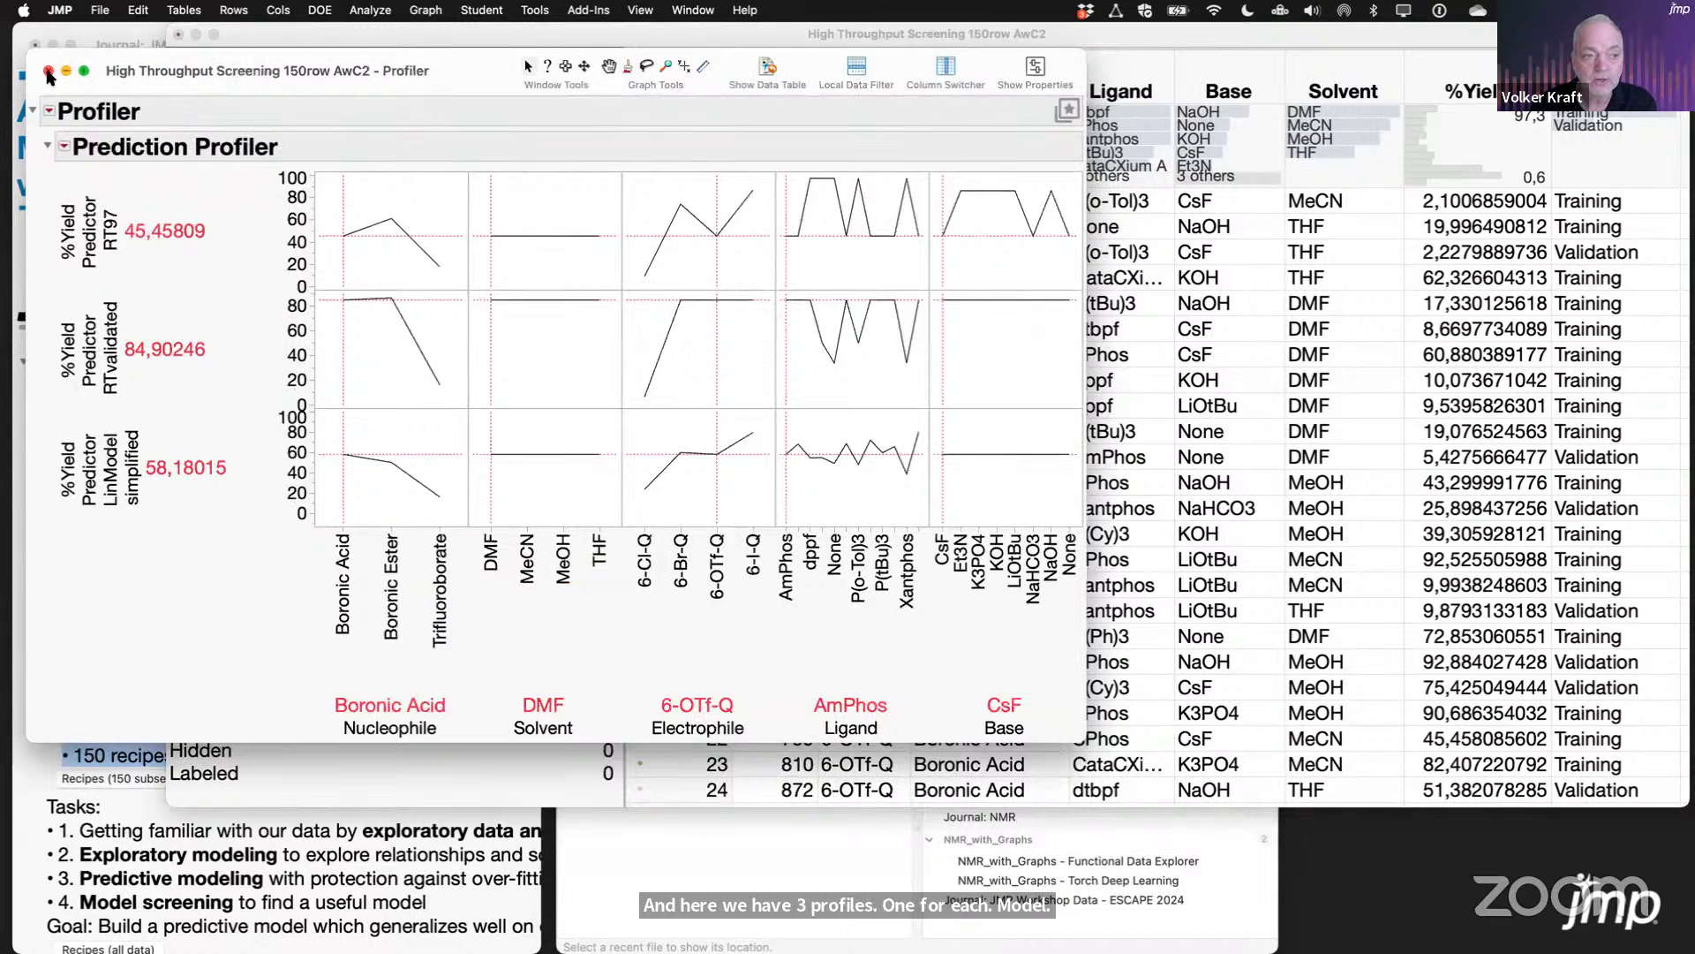
click(49, 70)
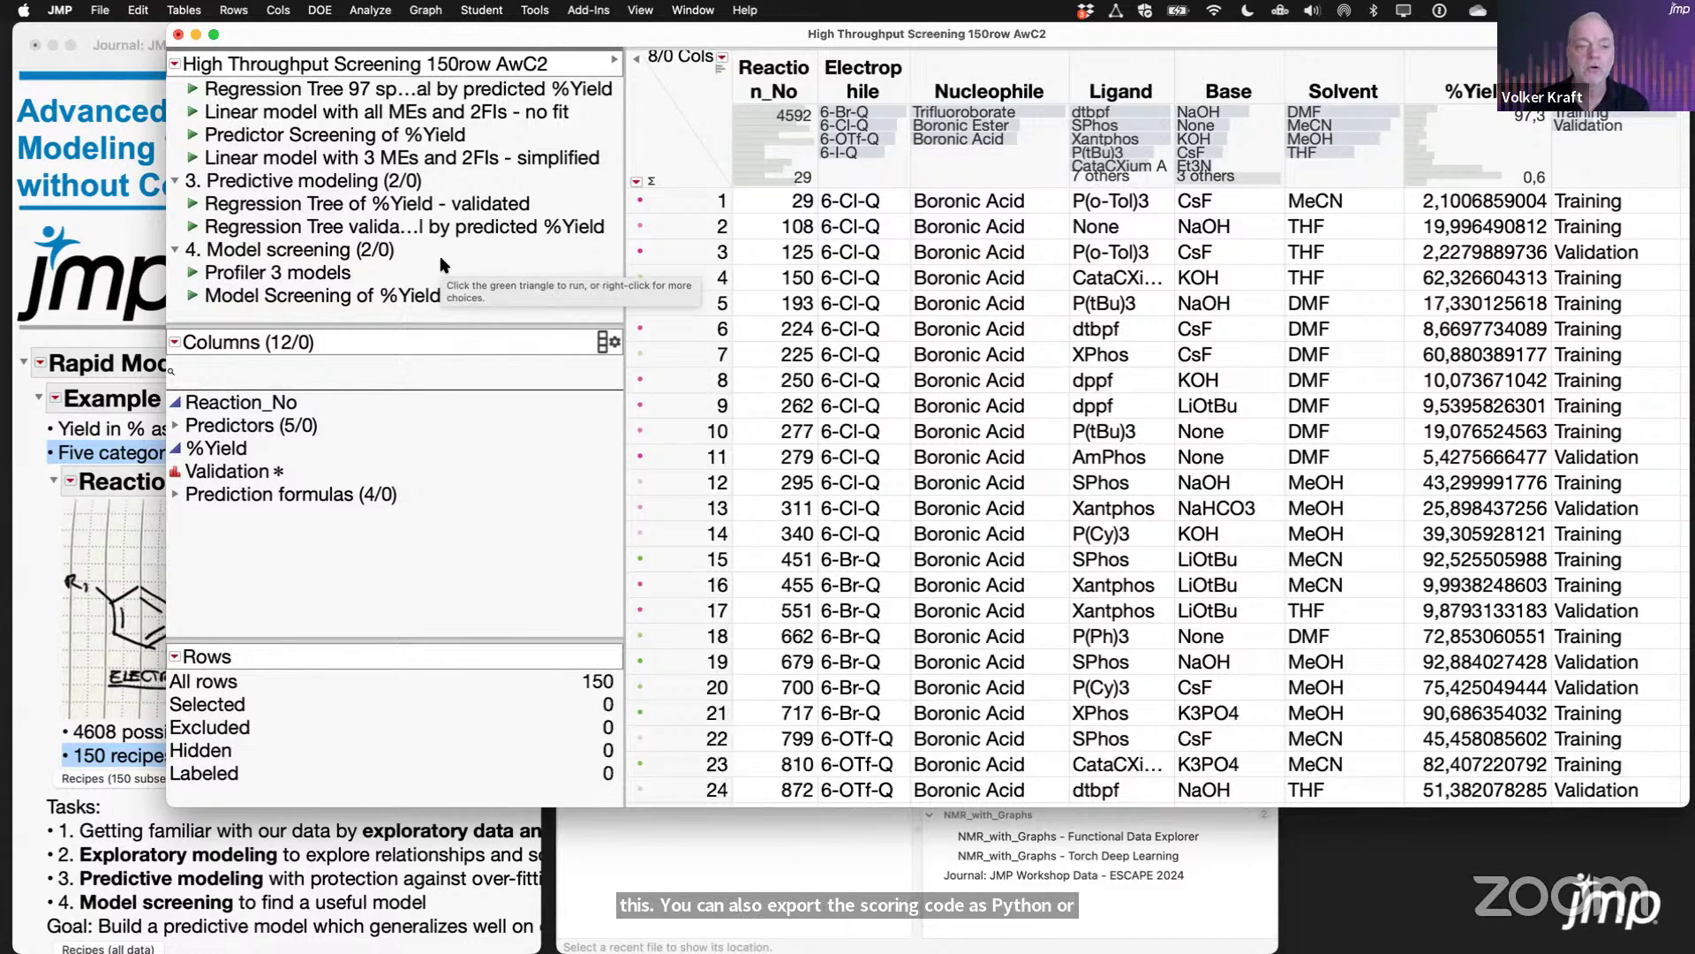
Step: Minimize the 150-row table and bring up the full High Throughput Screening AwC2 table from JMP Home, placing it higher to check its row count
click(195, 35)
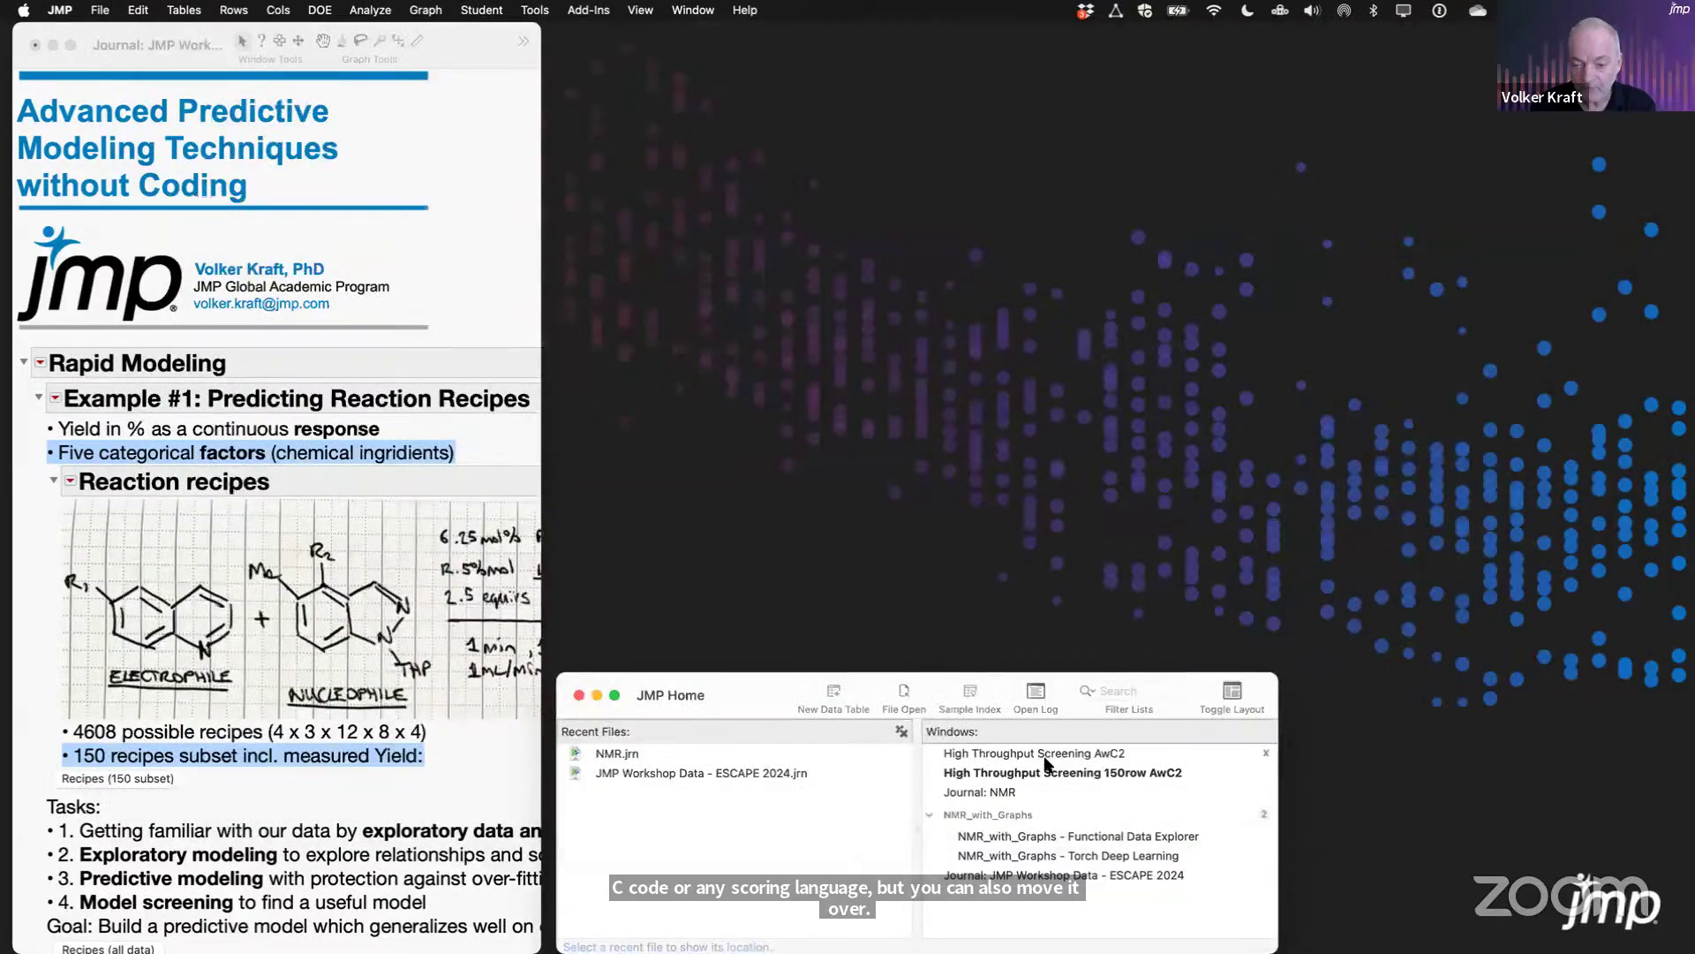
double_click(1067, 755)
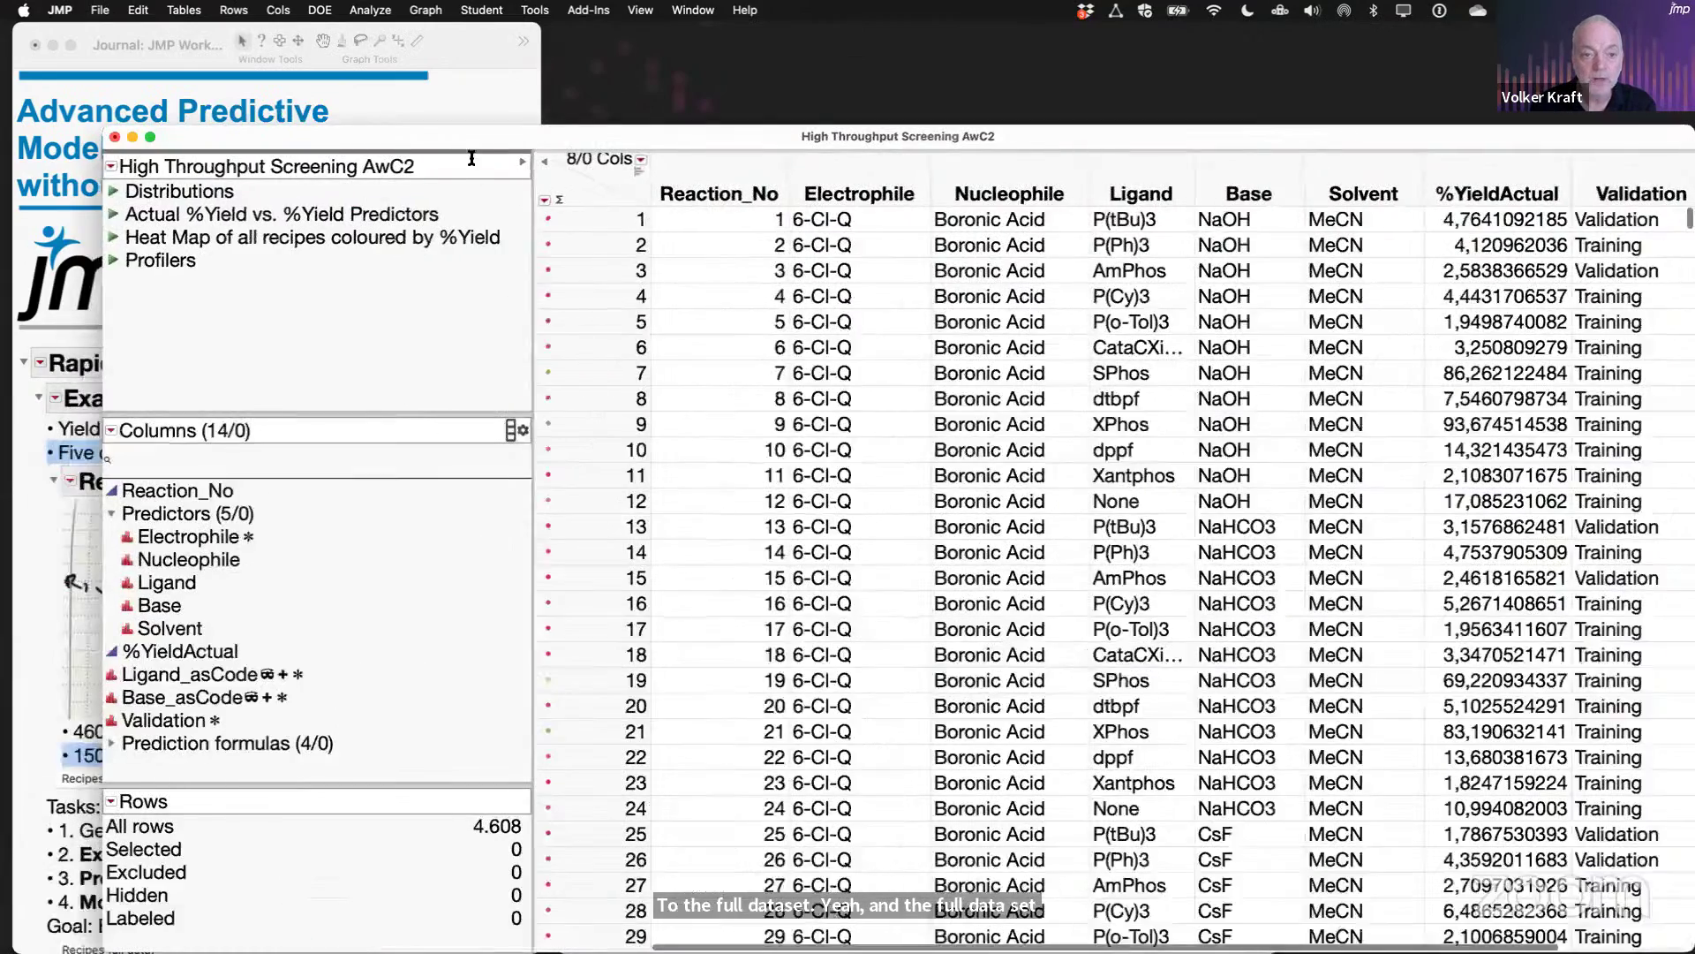
drag(470, 137, 452, 34)
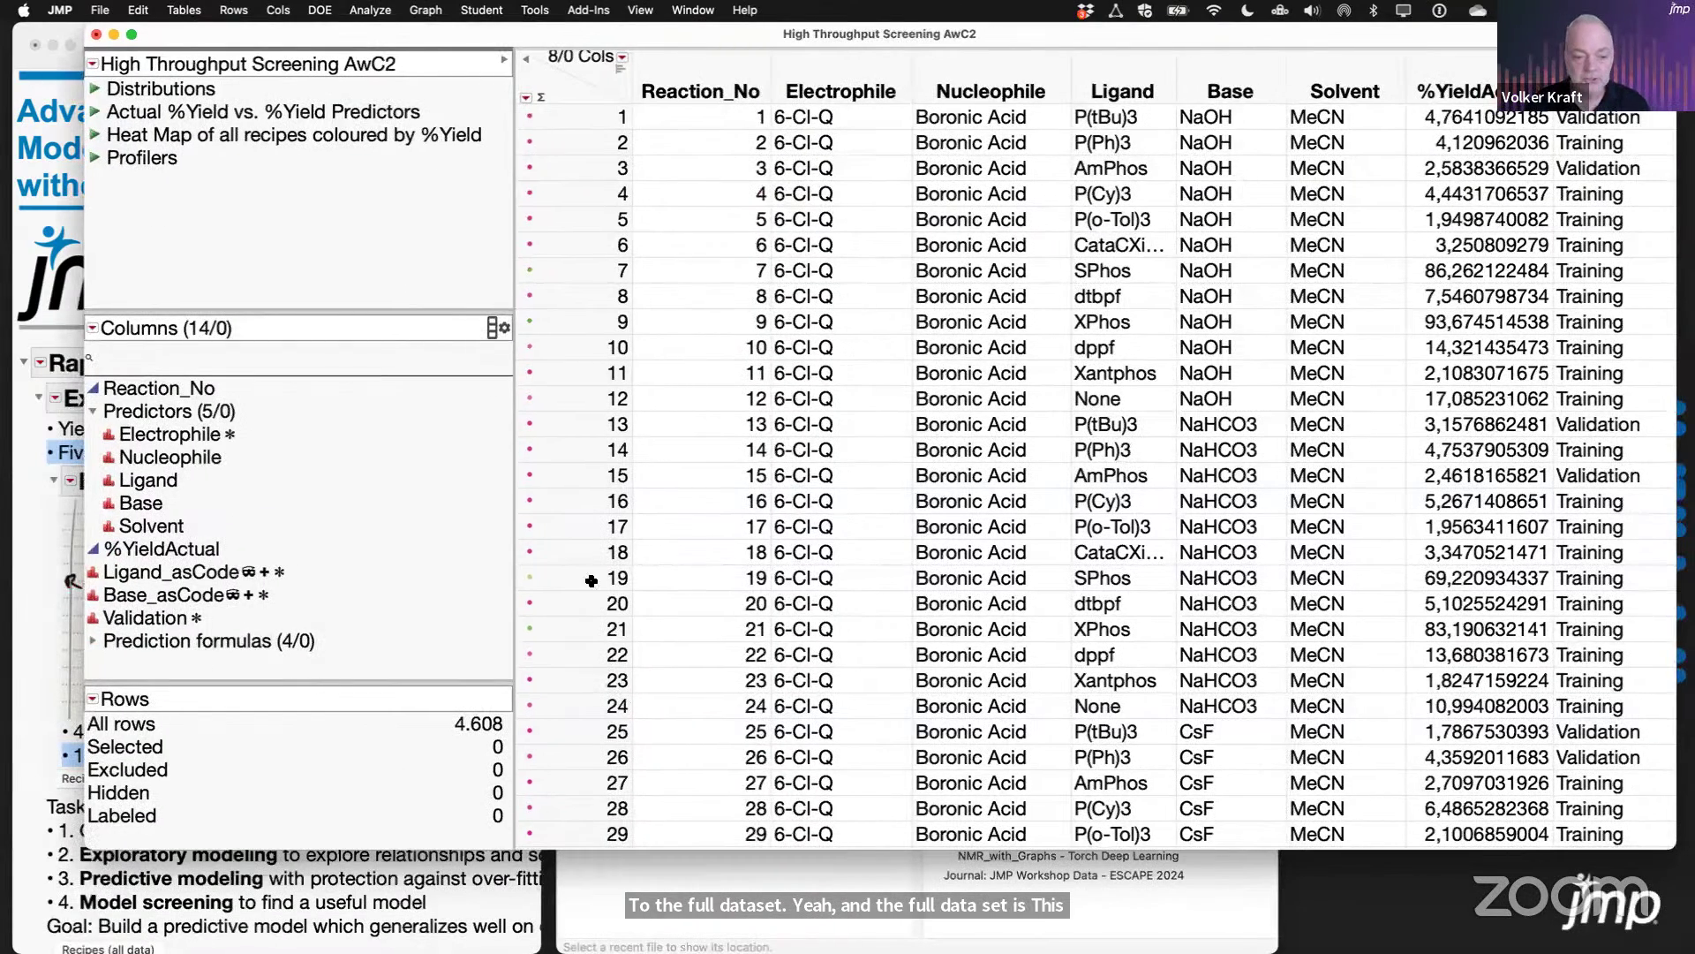
drag(491, 700, 455, 693)
drag(542, 746, 488, 690)
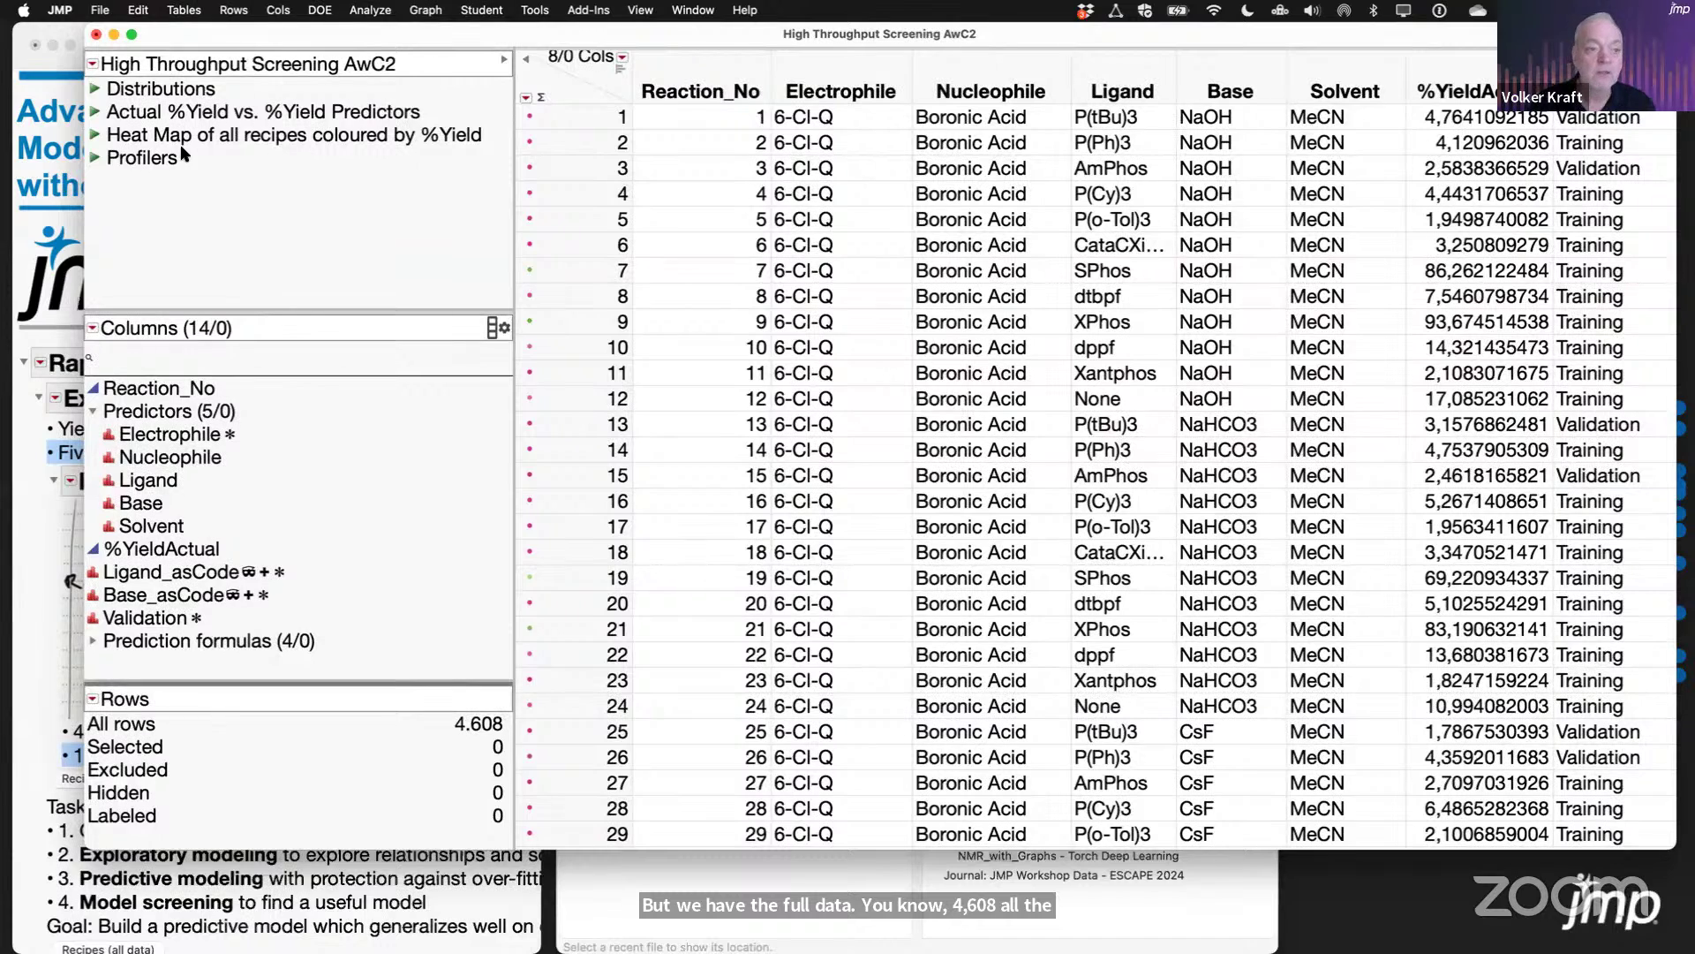
Step: Run the heat map script for all recipes and recolour it in turn by the RT97, RTvalidated, simplified linear and NeuralBoosted predictors
click(94, 137)
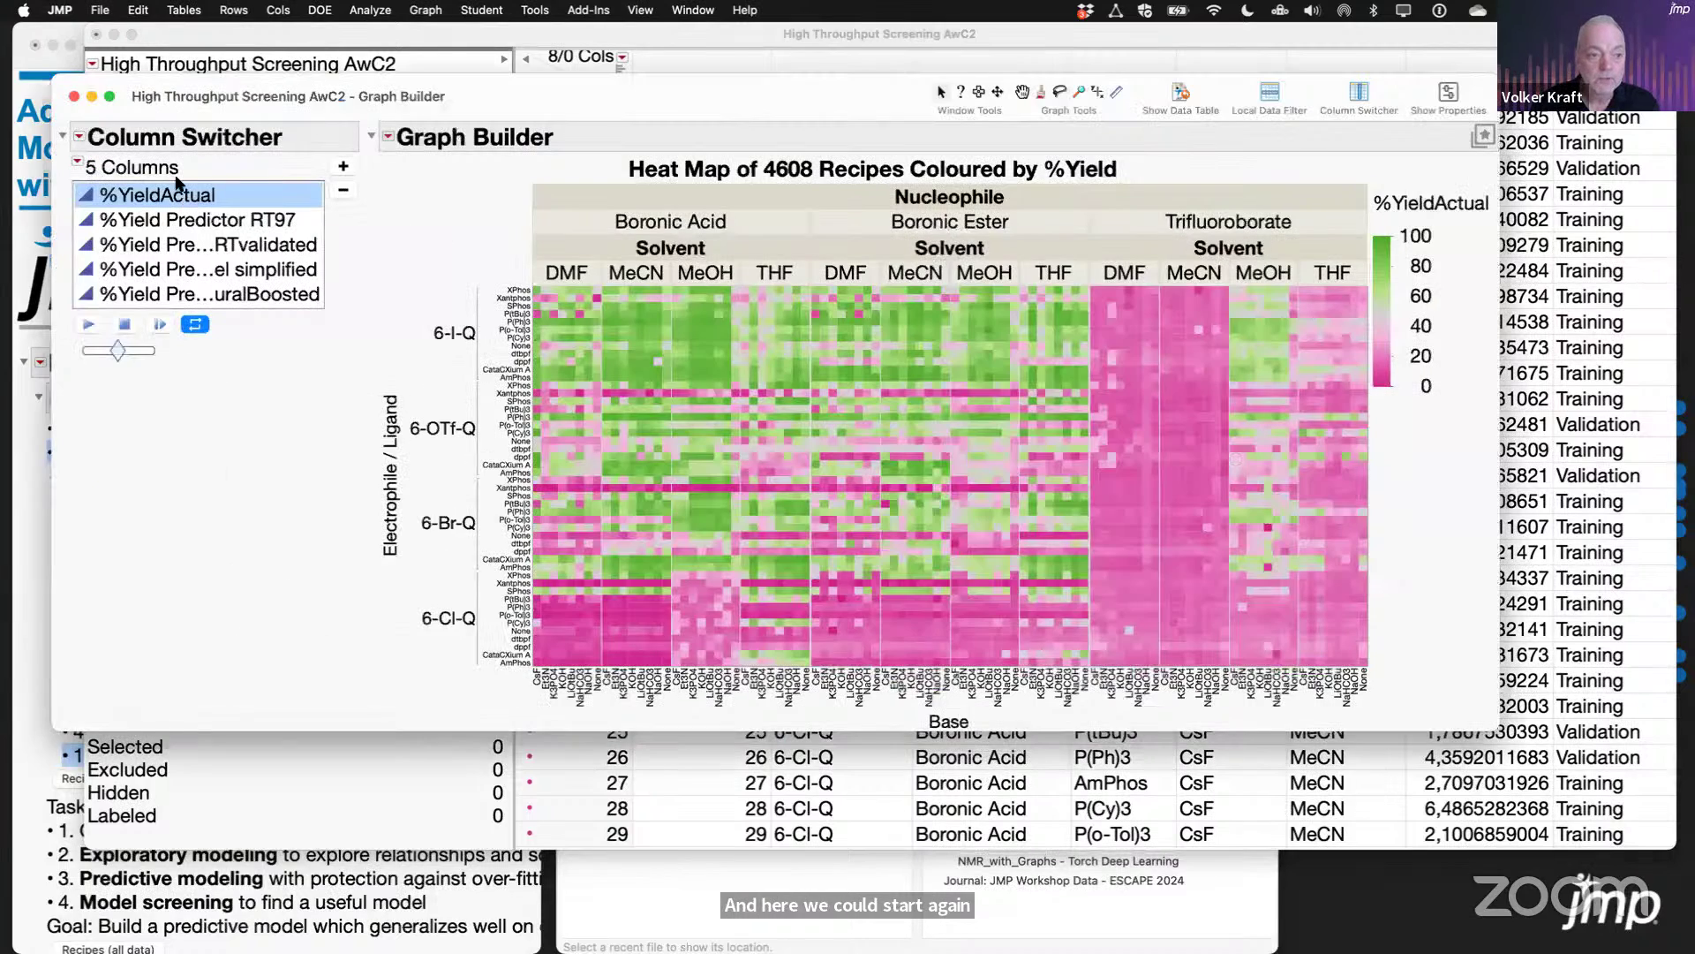
mouse_move(383, 93)
mouse_down()
mouse_move(408, 97)
mouse_move(408, 184)
mouse_move(411, 77)
mouse_up()
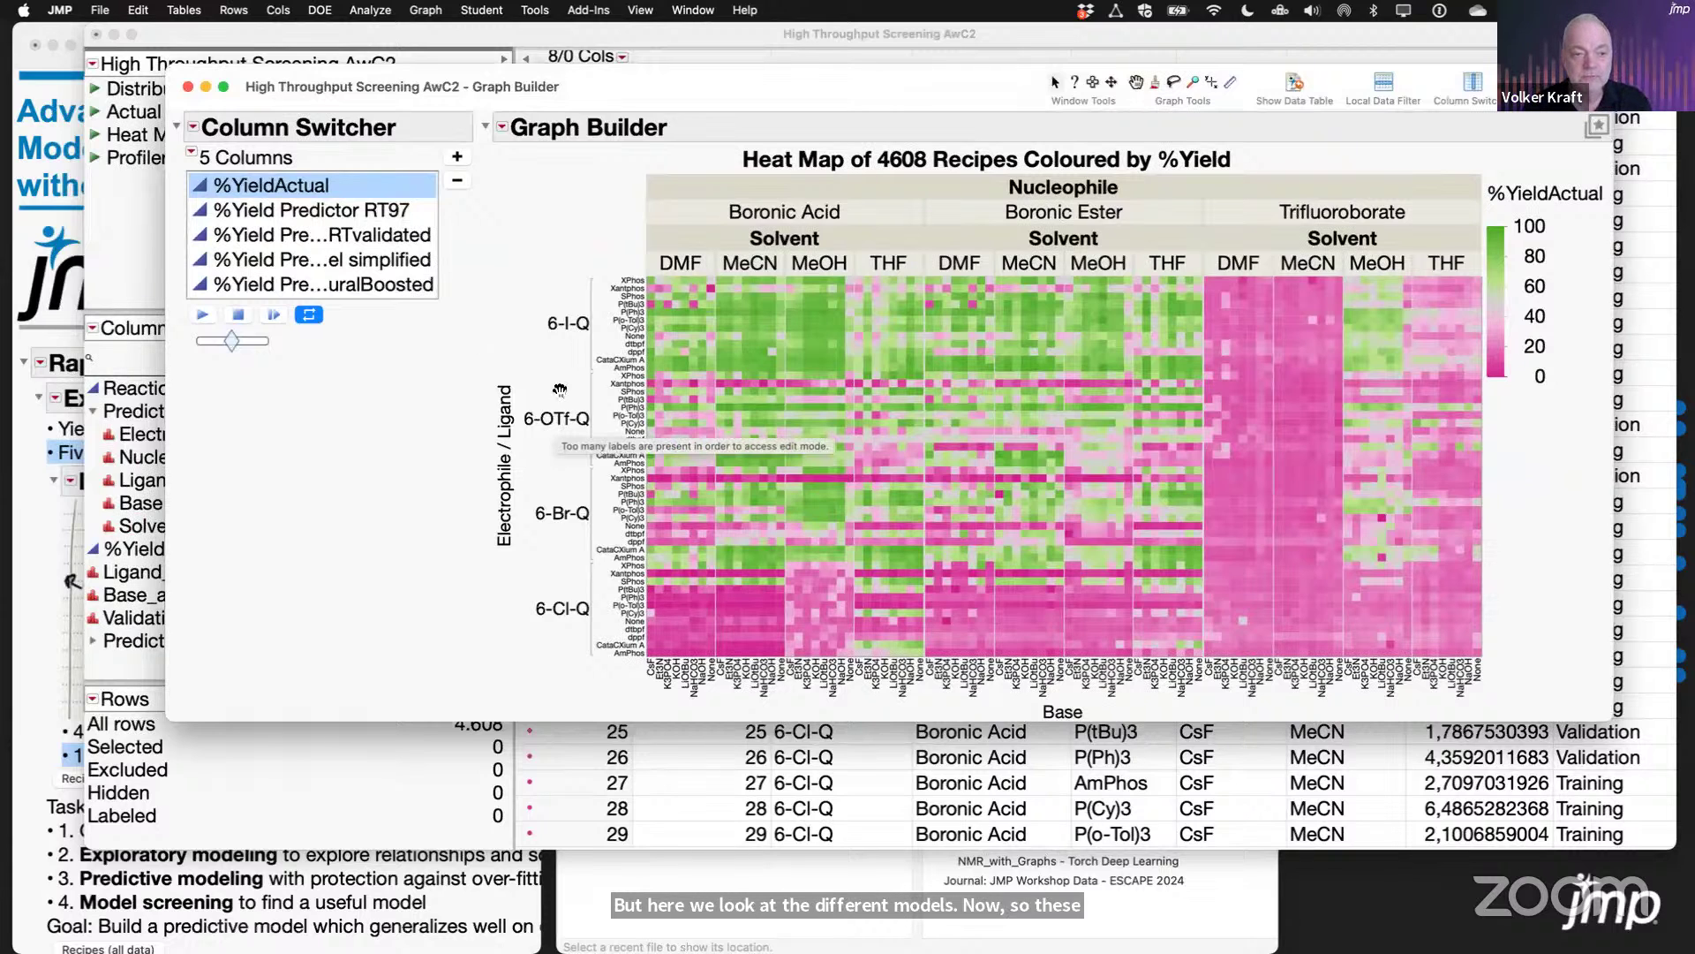
click(291, 210)
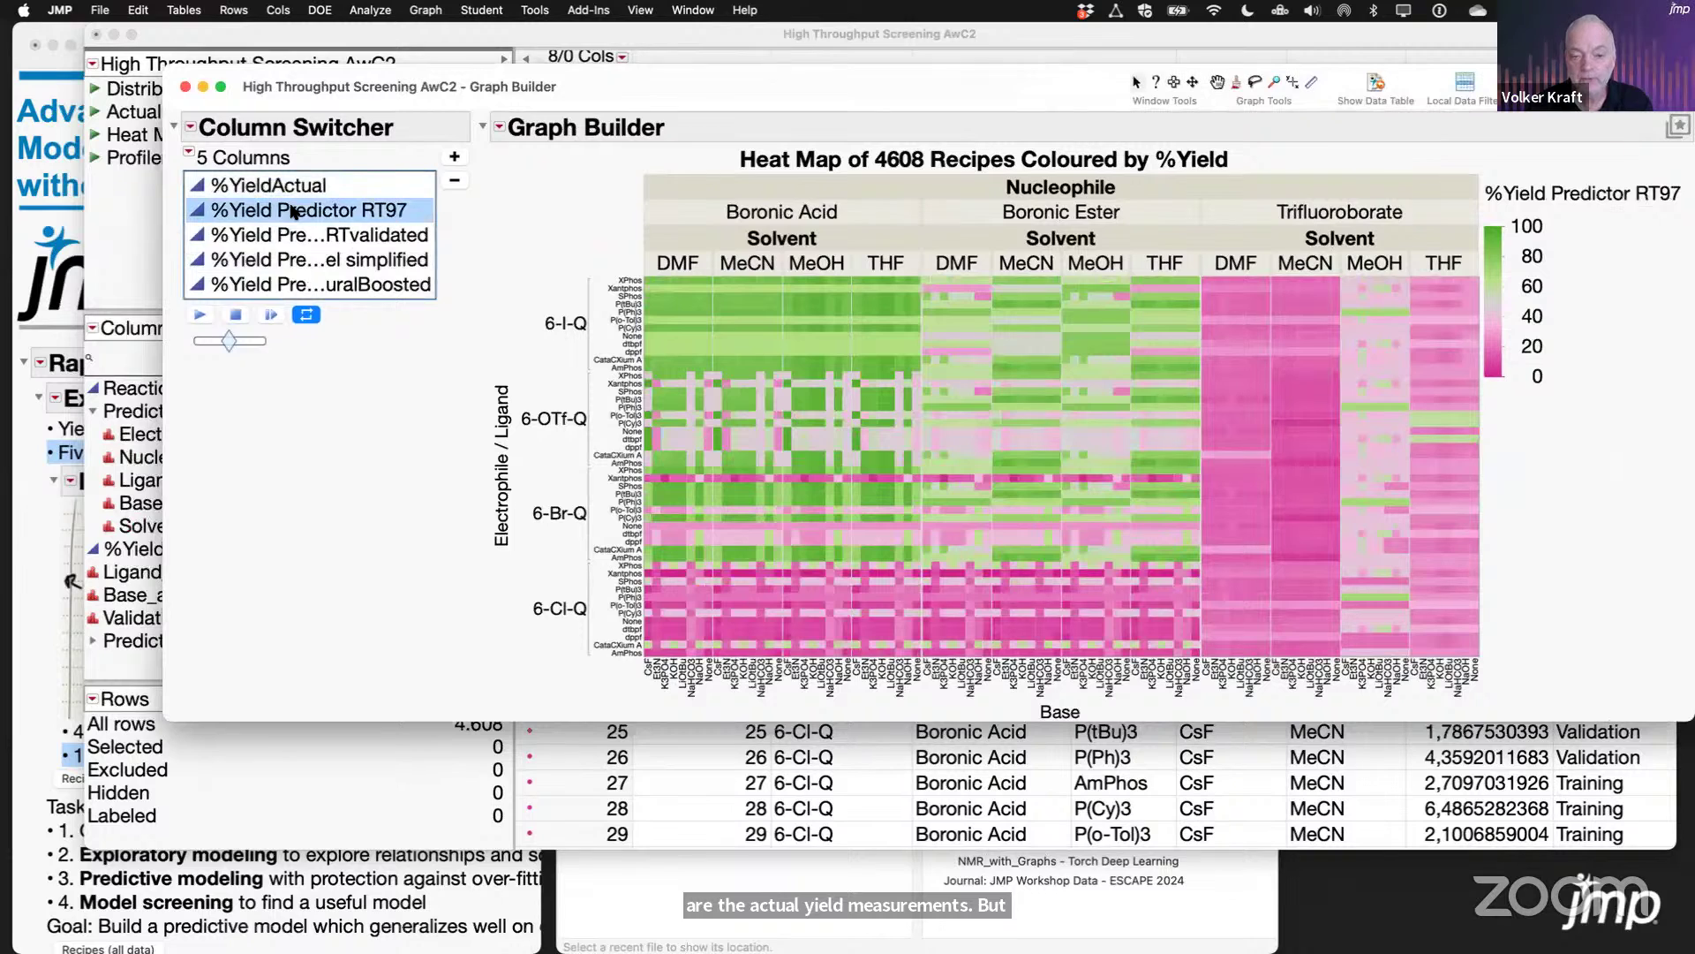
click(314, 236)
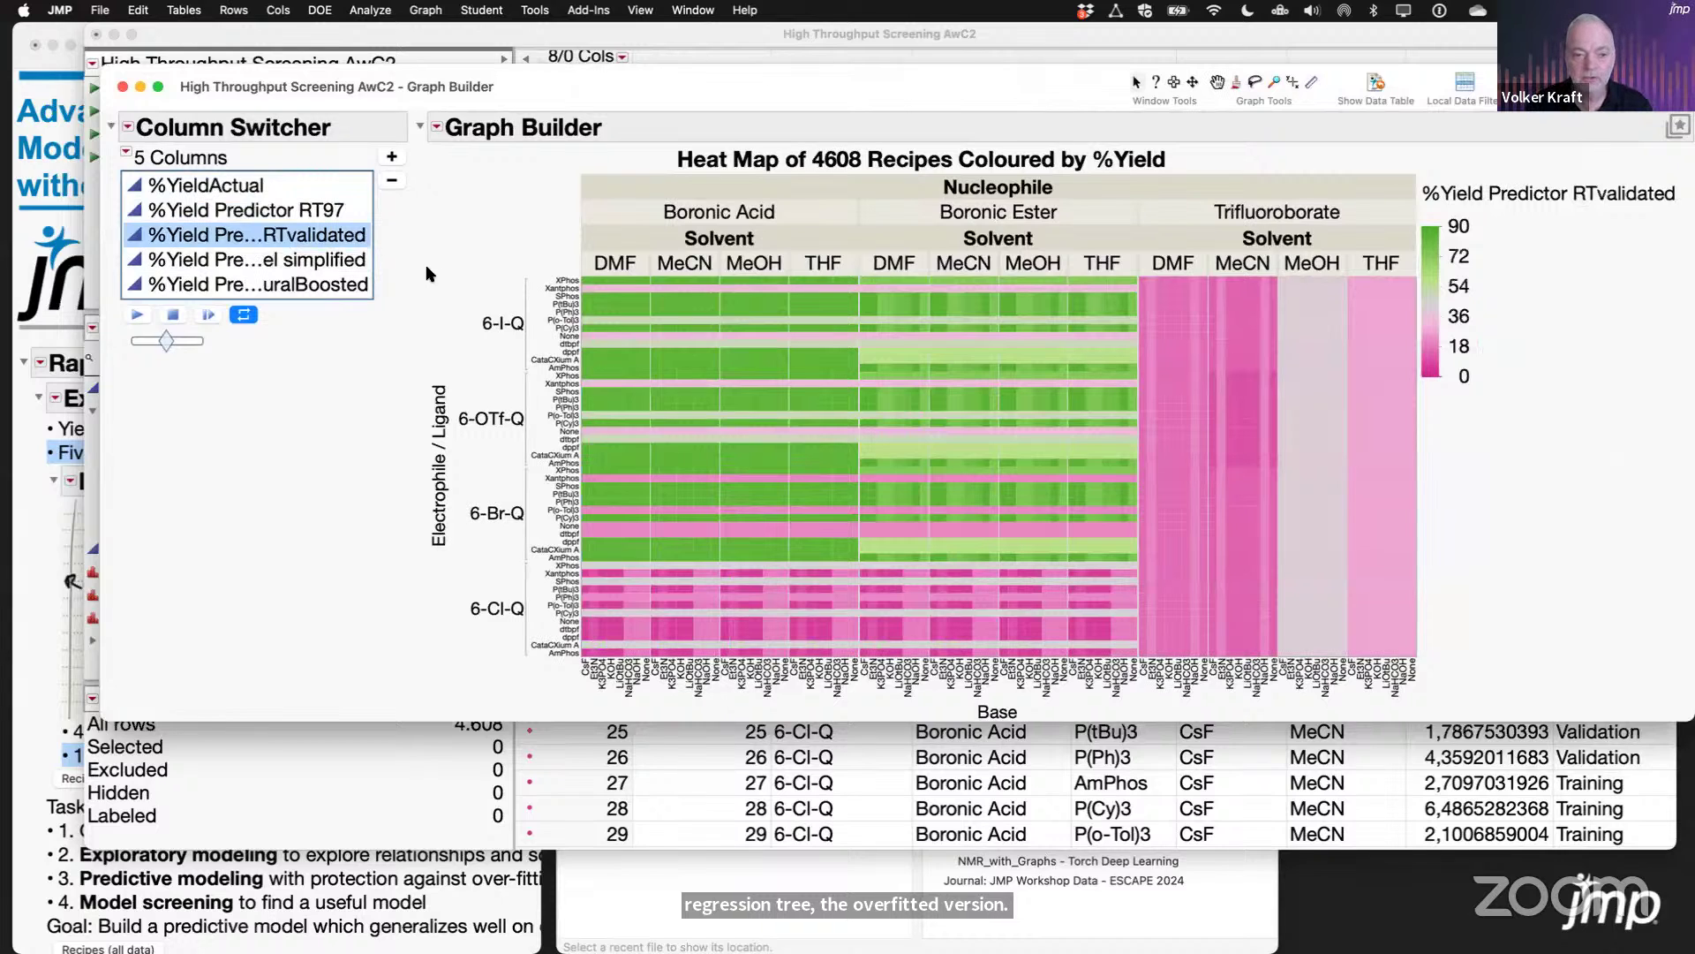
mouse_move(423, 269)
mouse_down()
mouse_move(411, 780)
mouse_move(833, 713)
mouse_move(1095, 711)
mouse_move(1404, 647)
mouse_up()
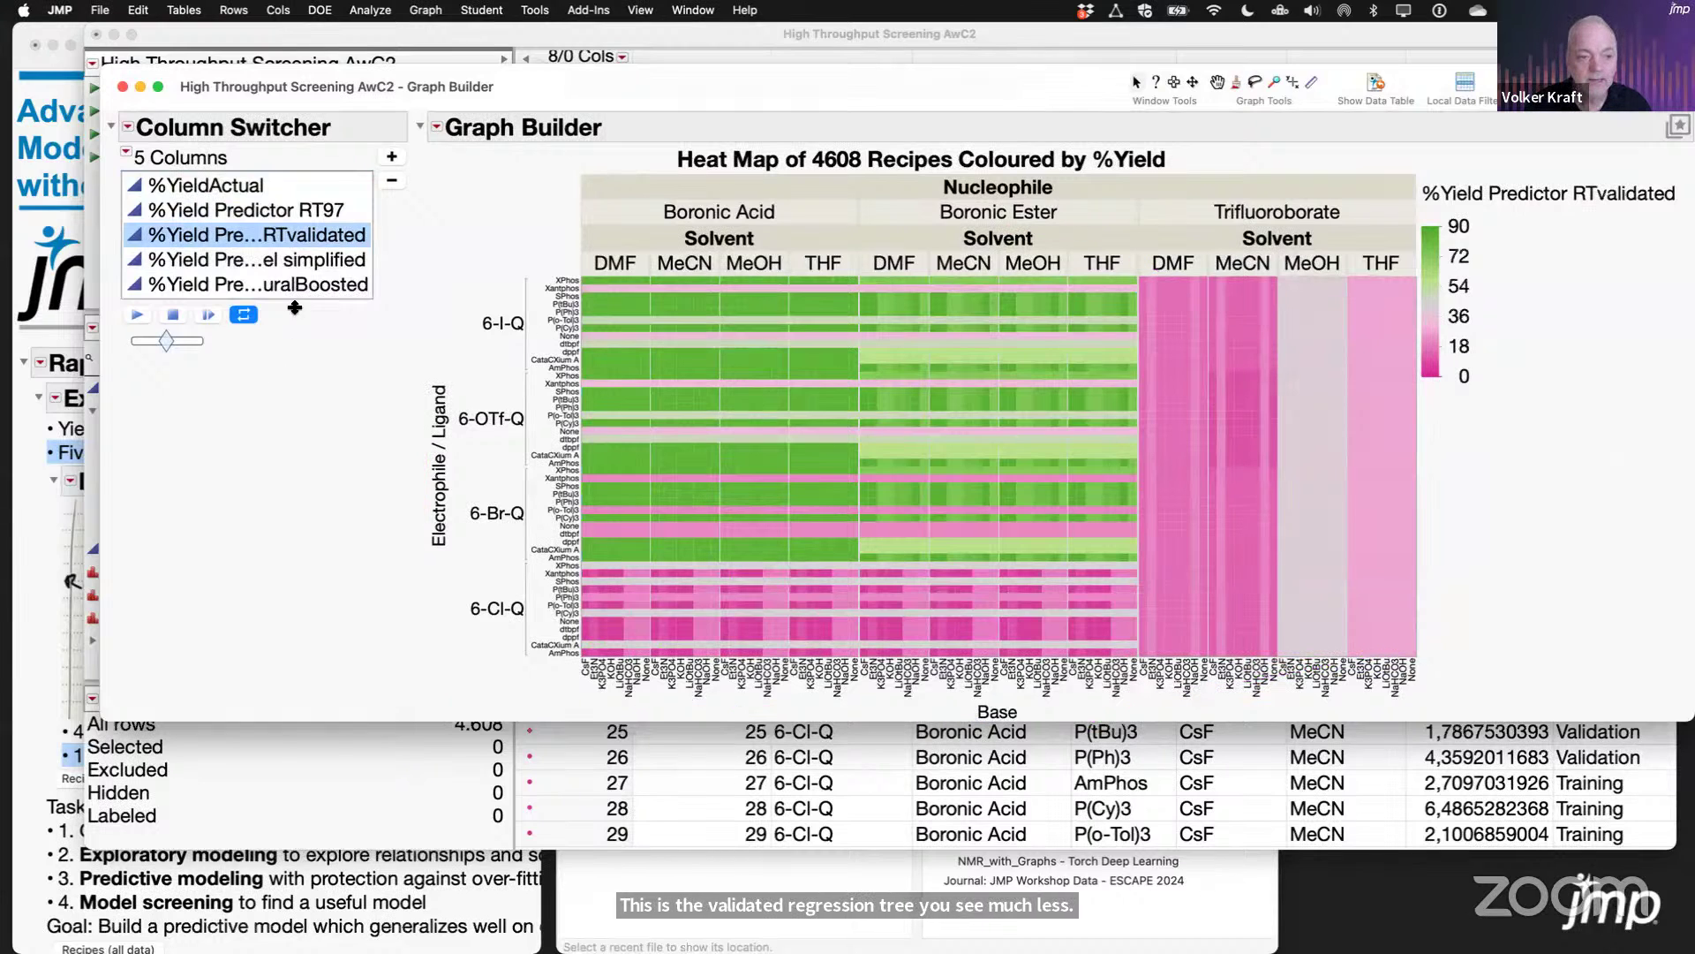
click(319, 268)
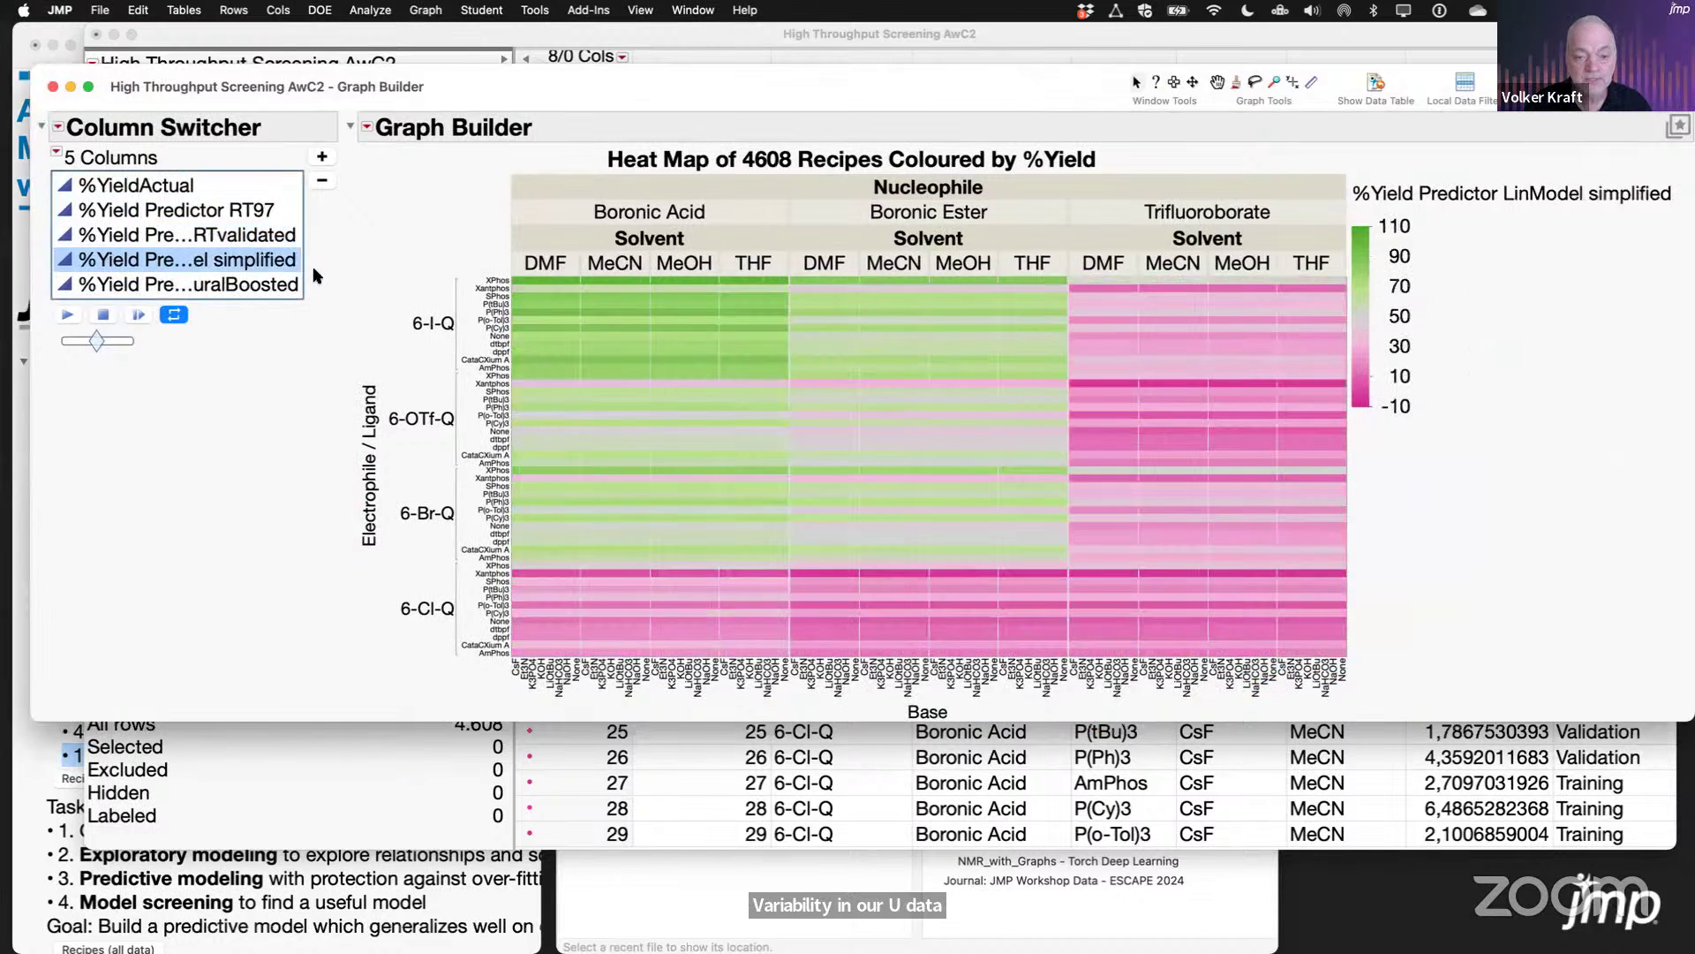
click(192, 285)
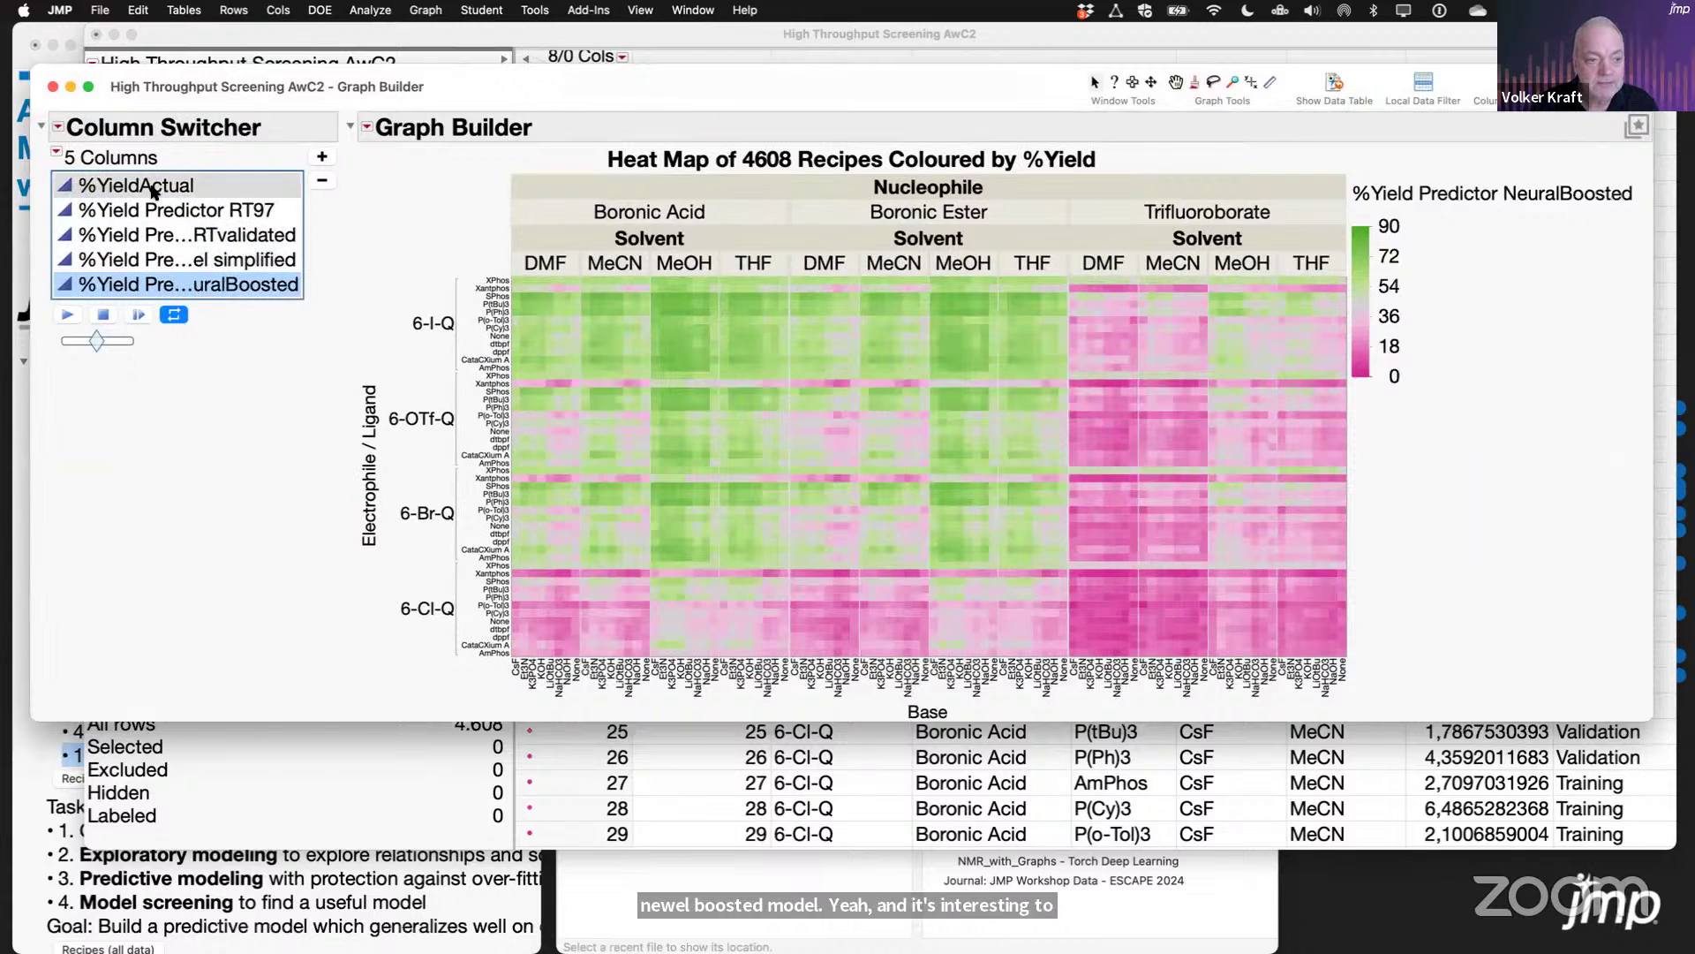
Step: Alternate the heat map colouring between %YieldActual and the NeuralBoosted predictor to compare their patterns, and close the Graph Builder report
click(153, 191)
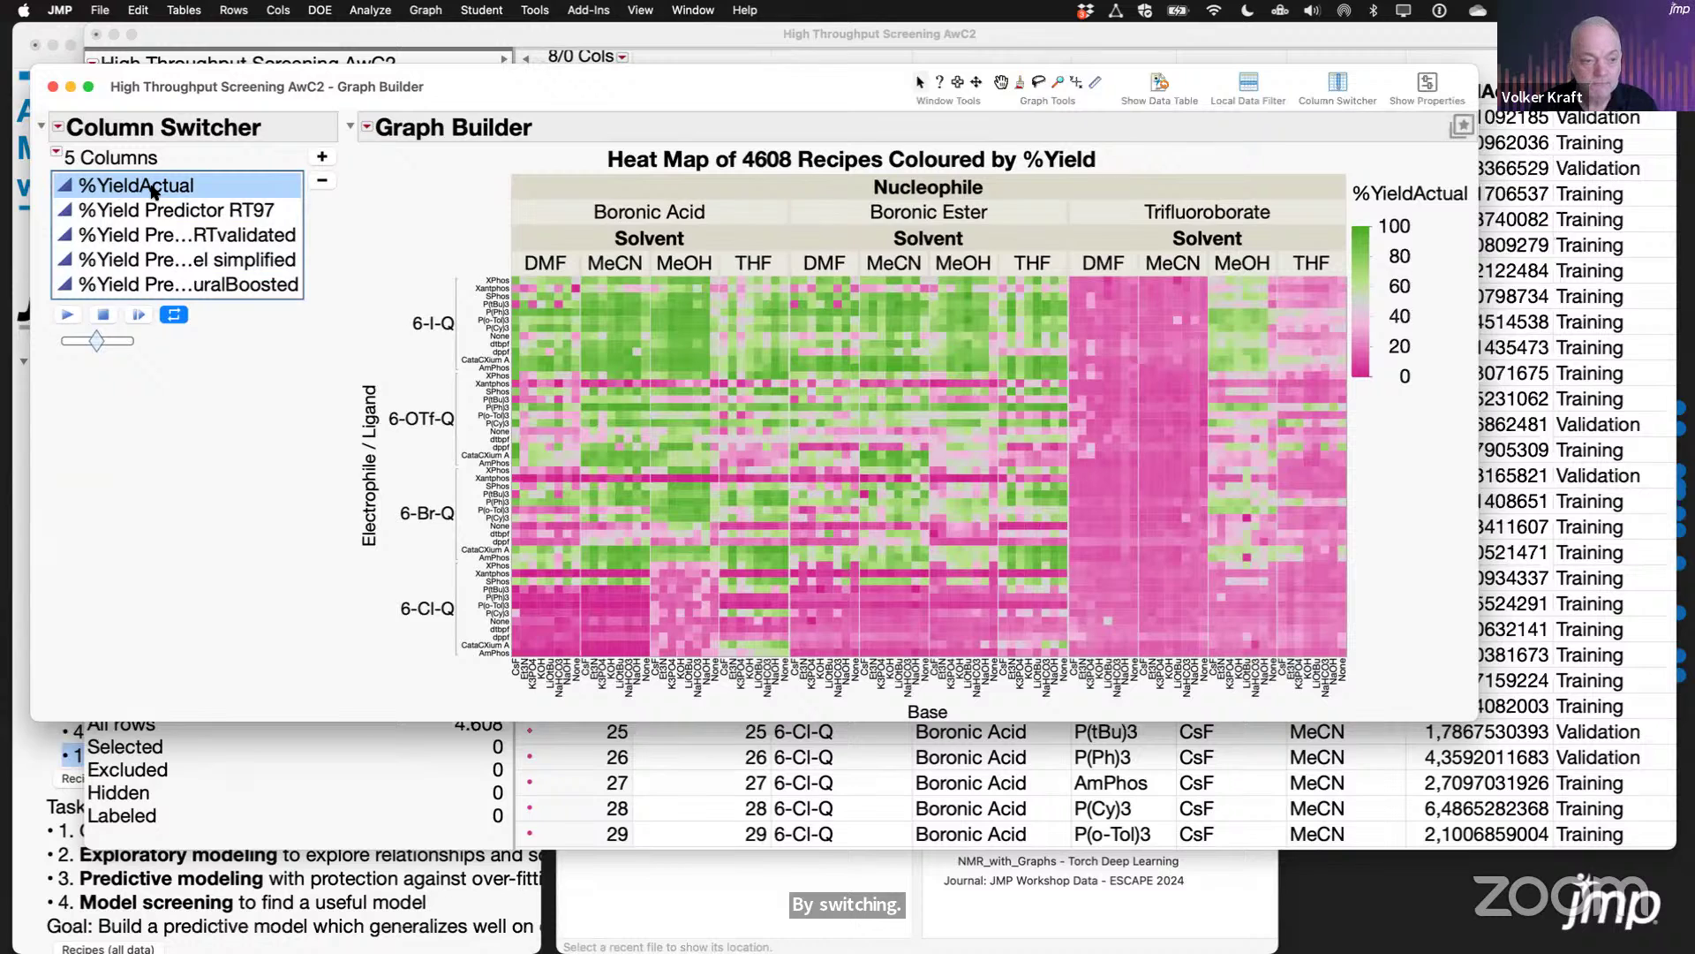
click(189, 285)
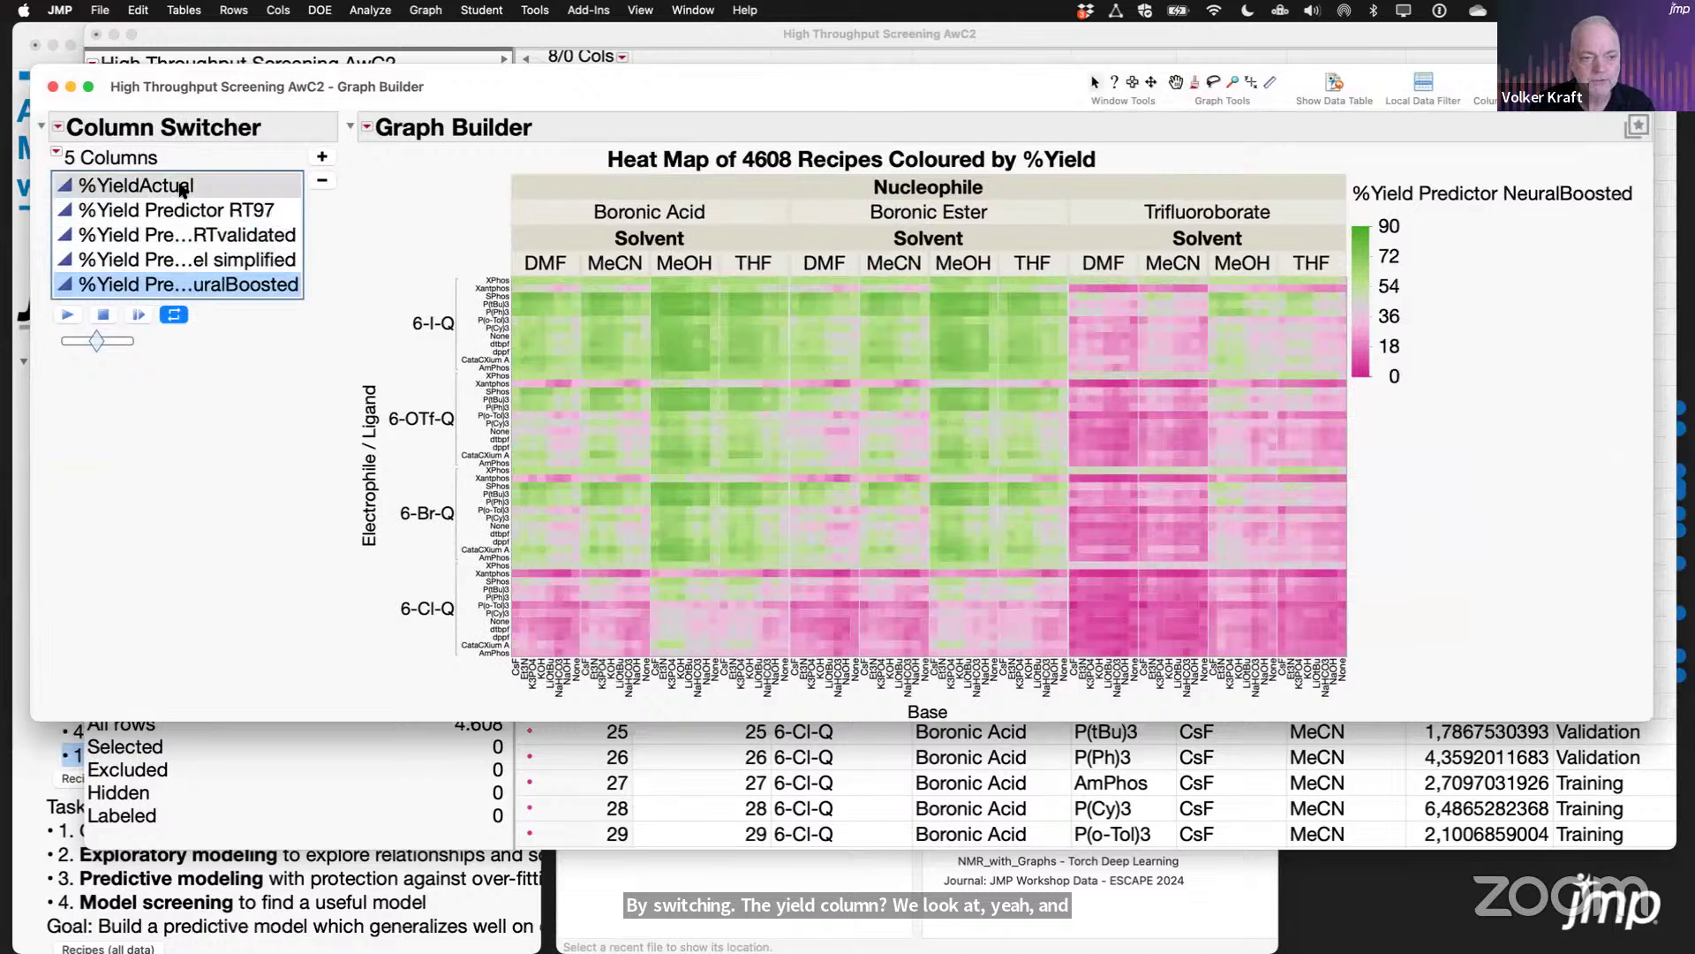
click(183, 187)
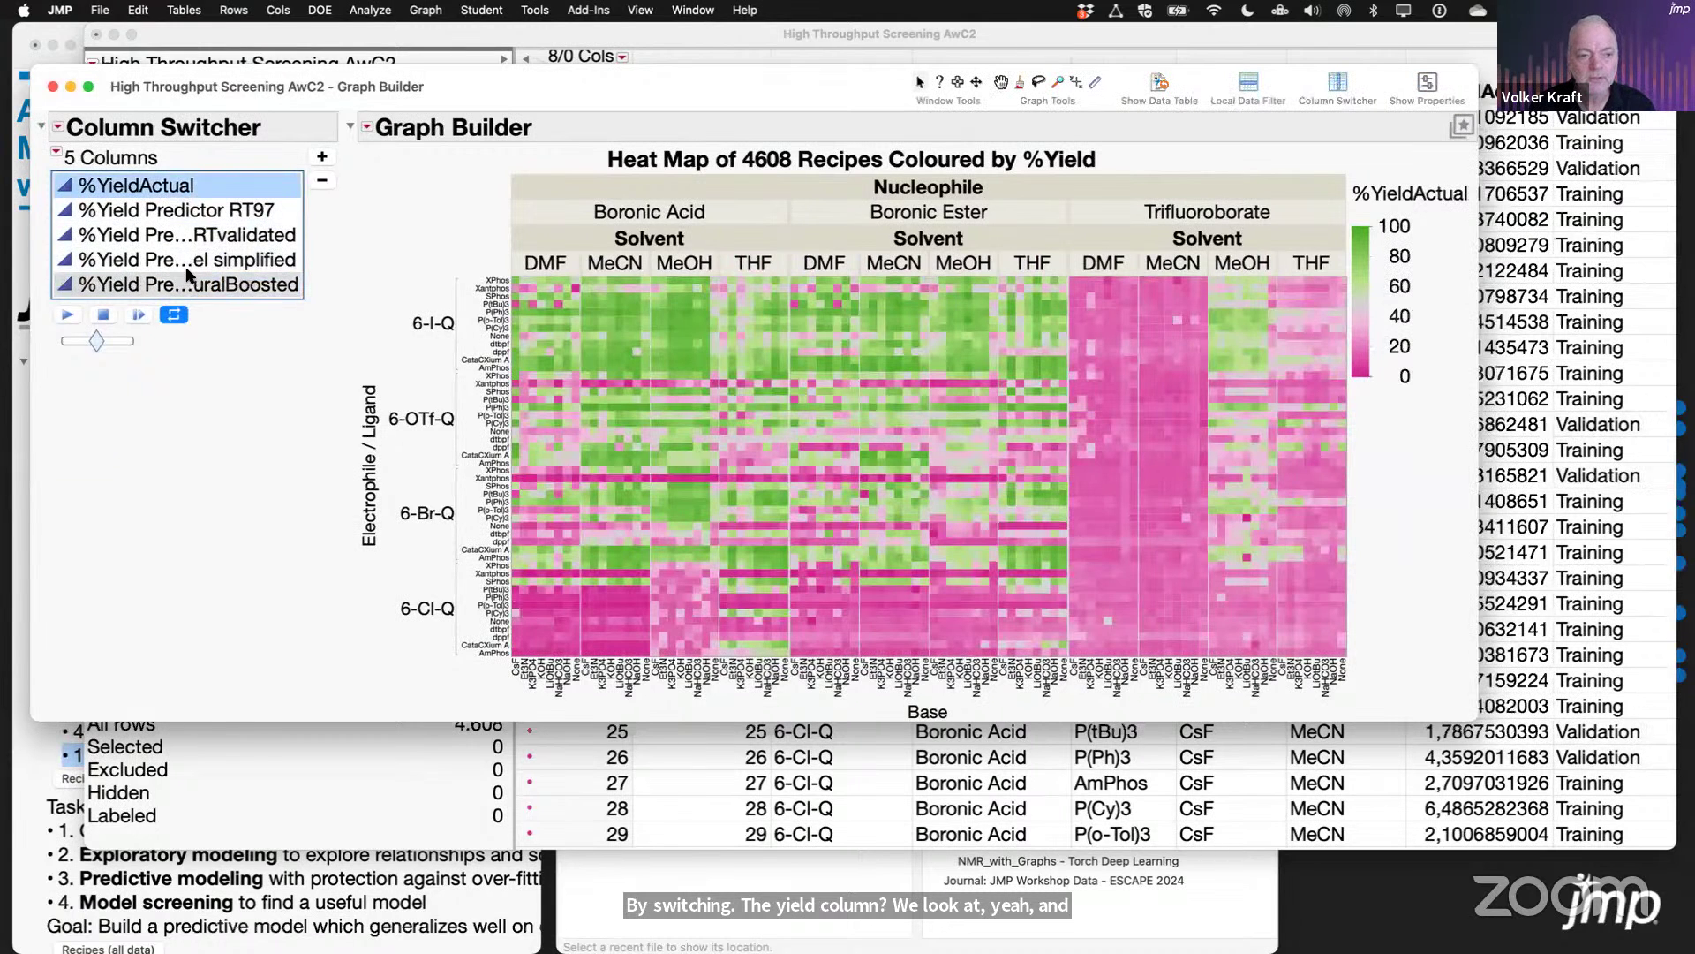
click(187, 265)
click(214, 288)
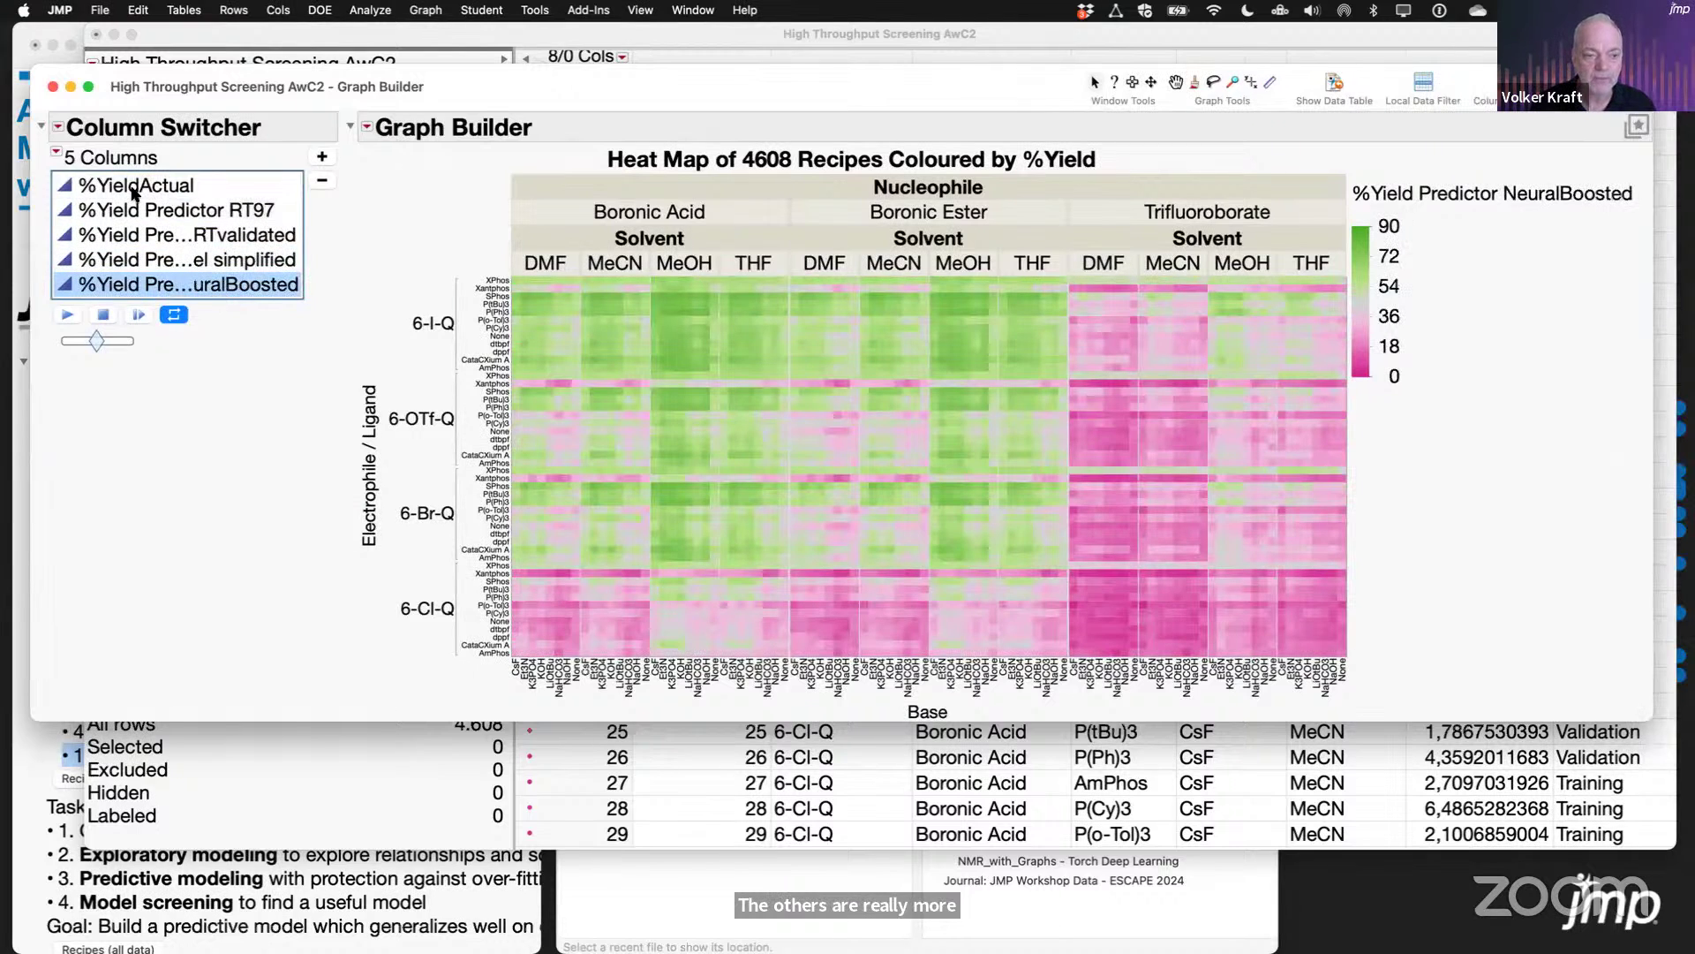
click(53, 87)
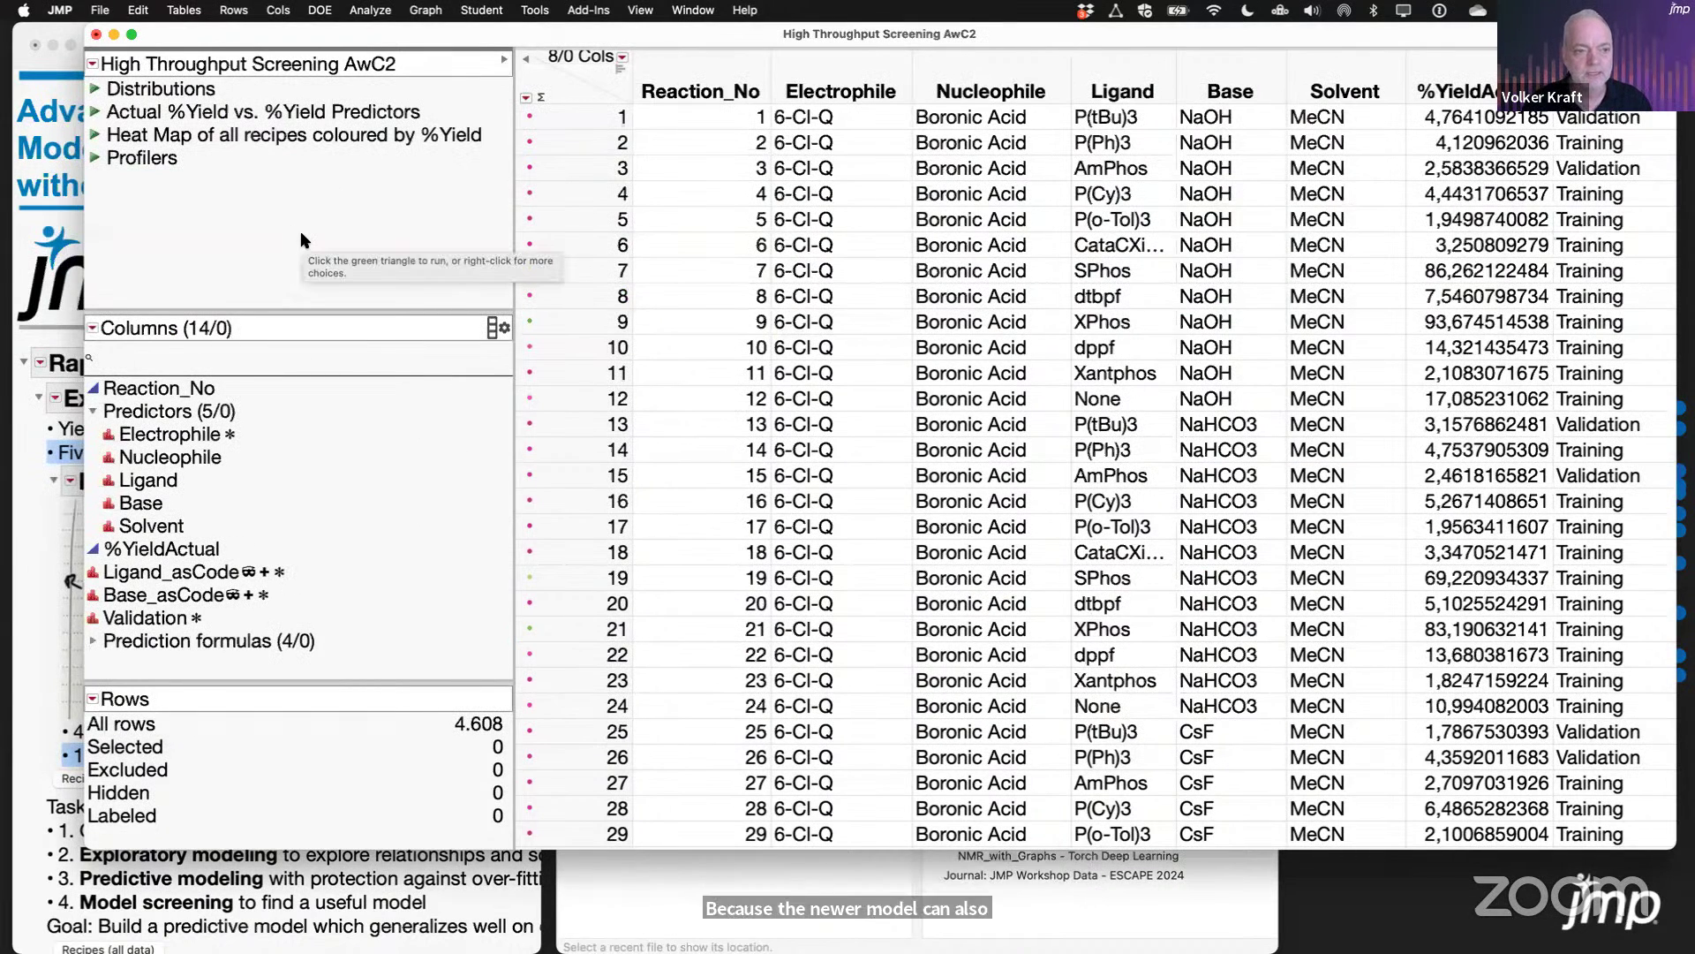
Step: Run the Profilers script and alternate the Nucleophile between Boronic Ester and Trifluoroborate to compare interactions across the four %Yield models
click(94, 160)
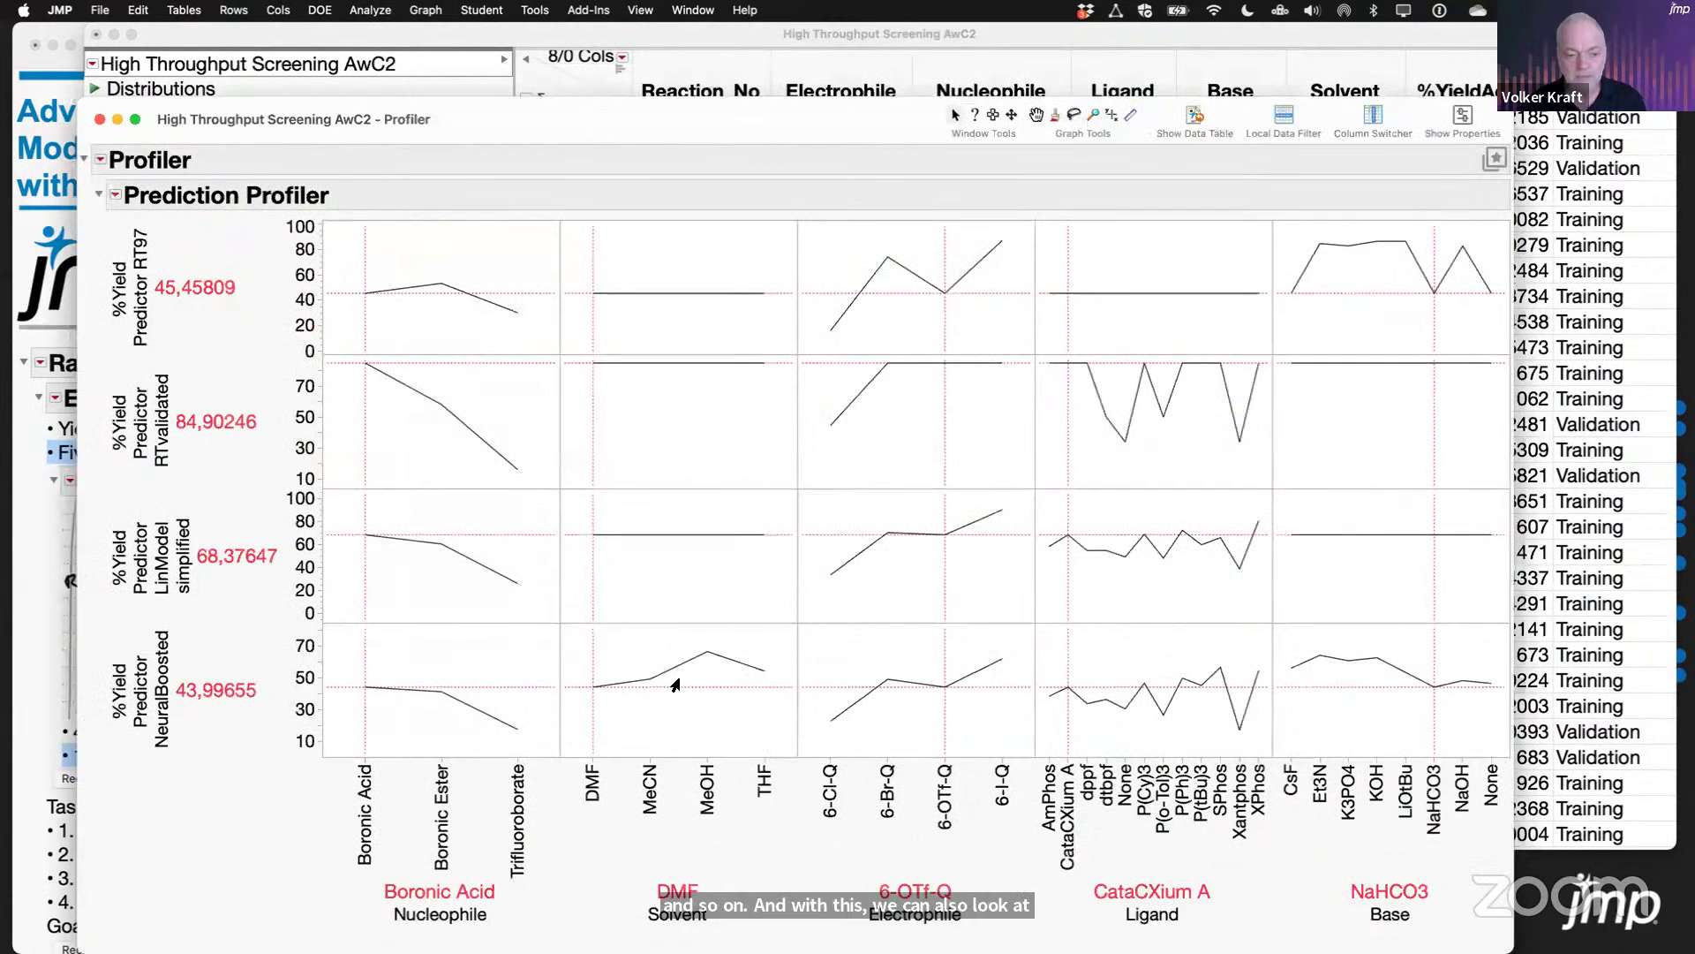
mouse_move(130, 850)
mouse_down()
mouse_move(90, 692)
mouse_move(284, 652)
mouse_move(135, 810)
mouse_up()
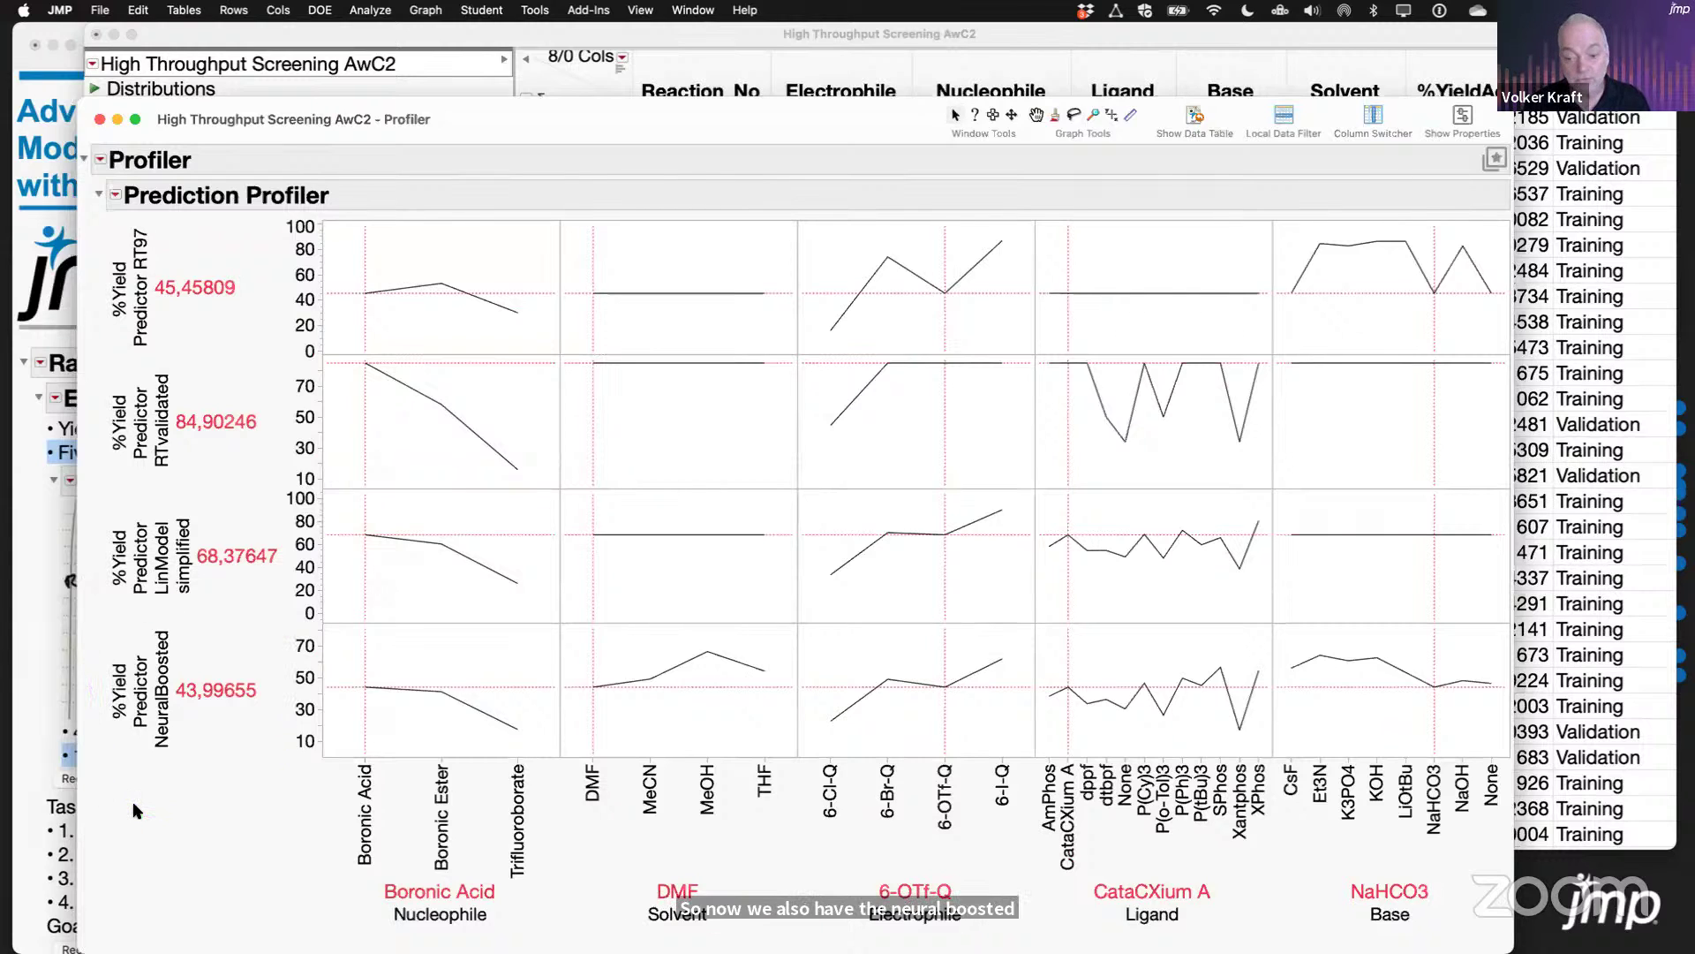
click(439, 672)
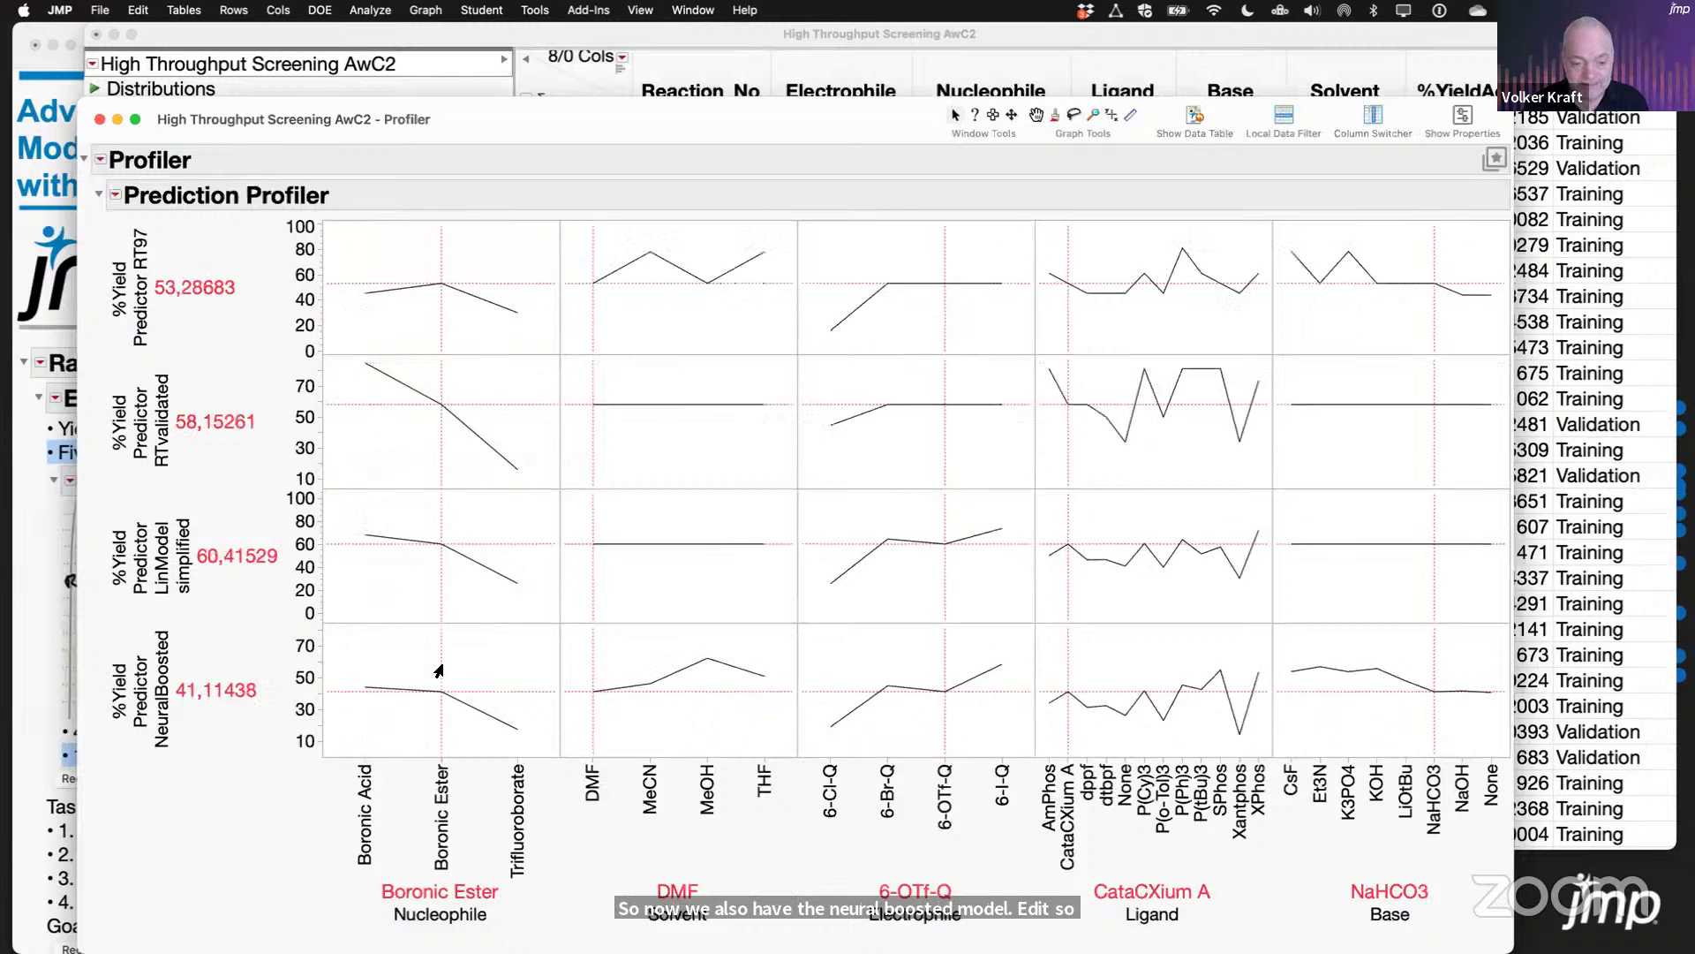
click(513, 682)
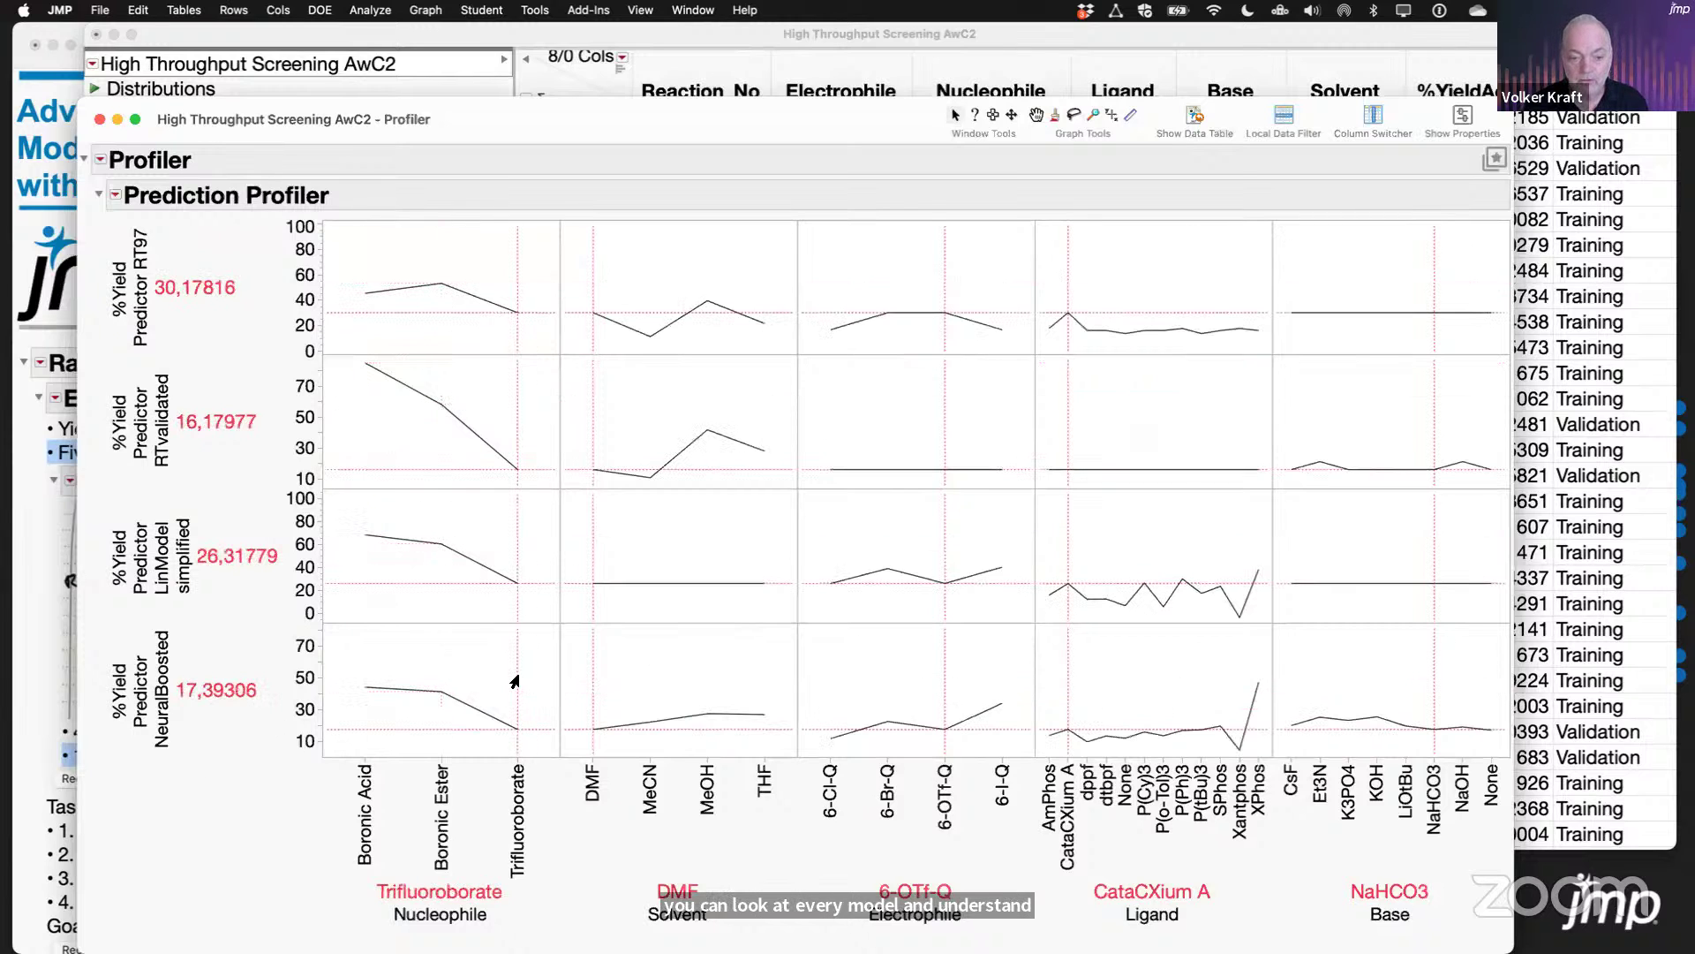
click(446, 663)
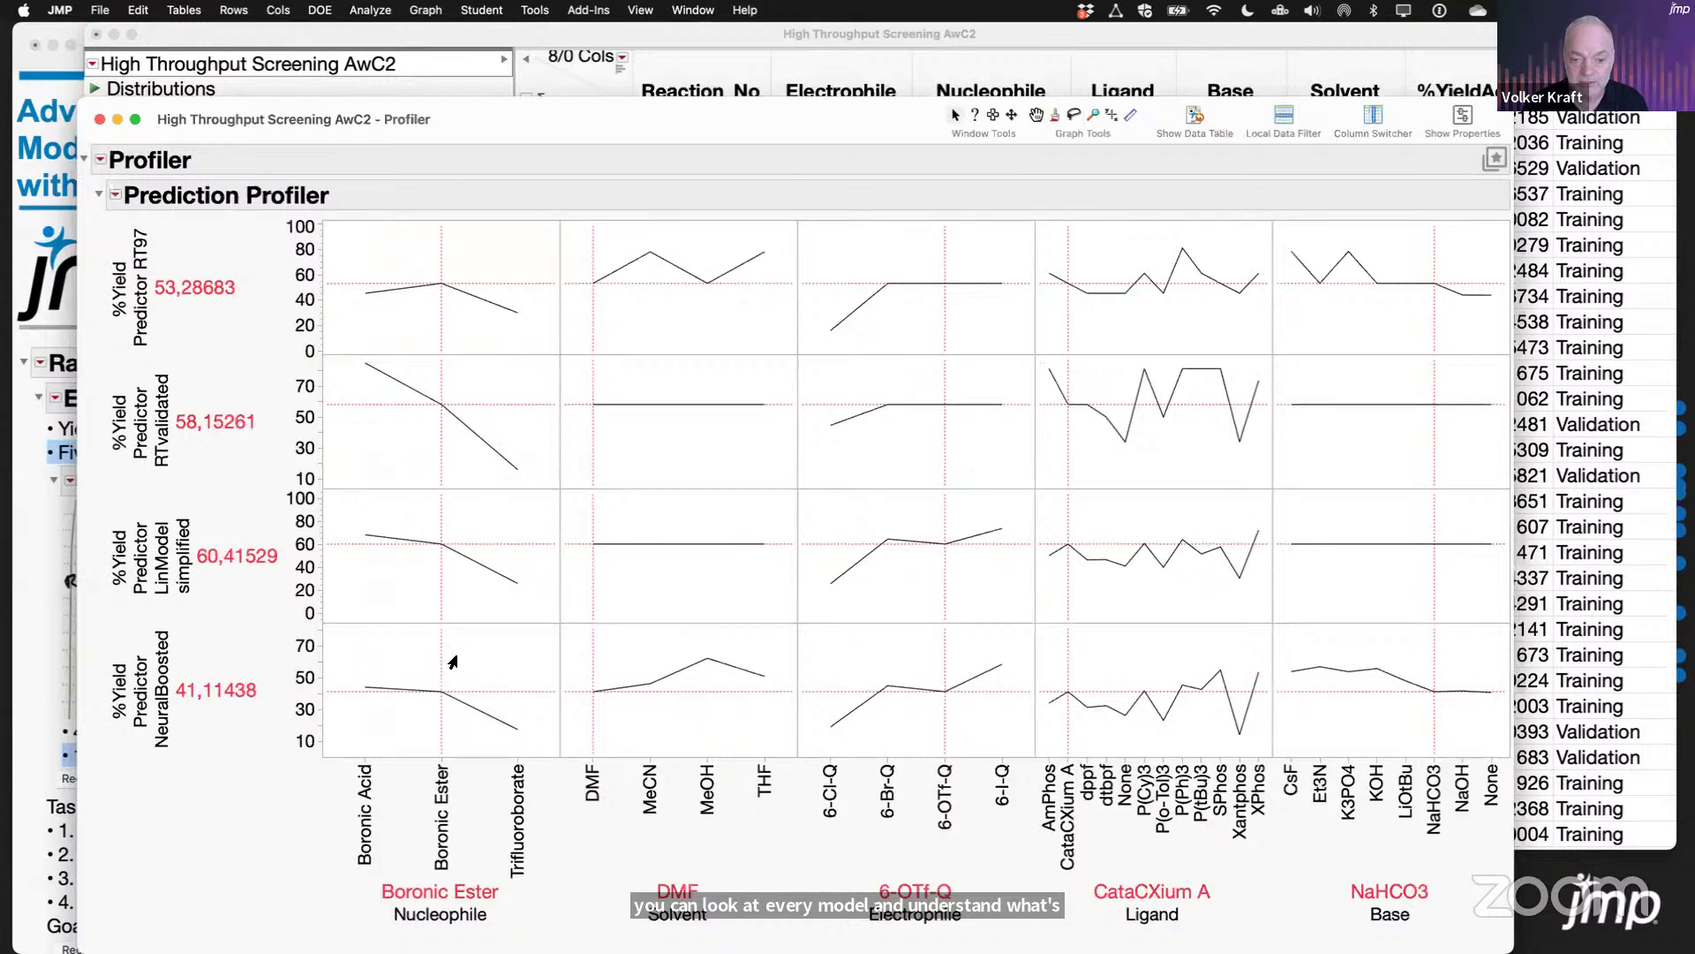
click(498, 669)
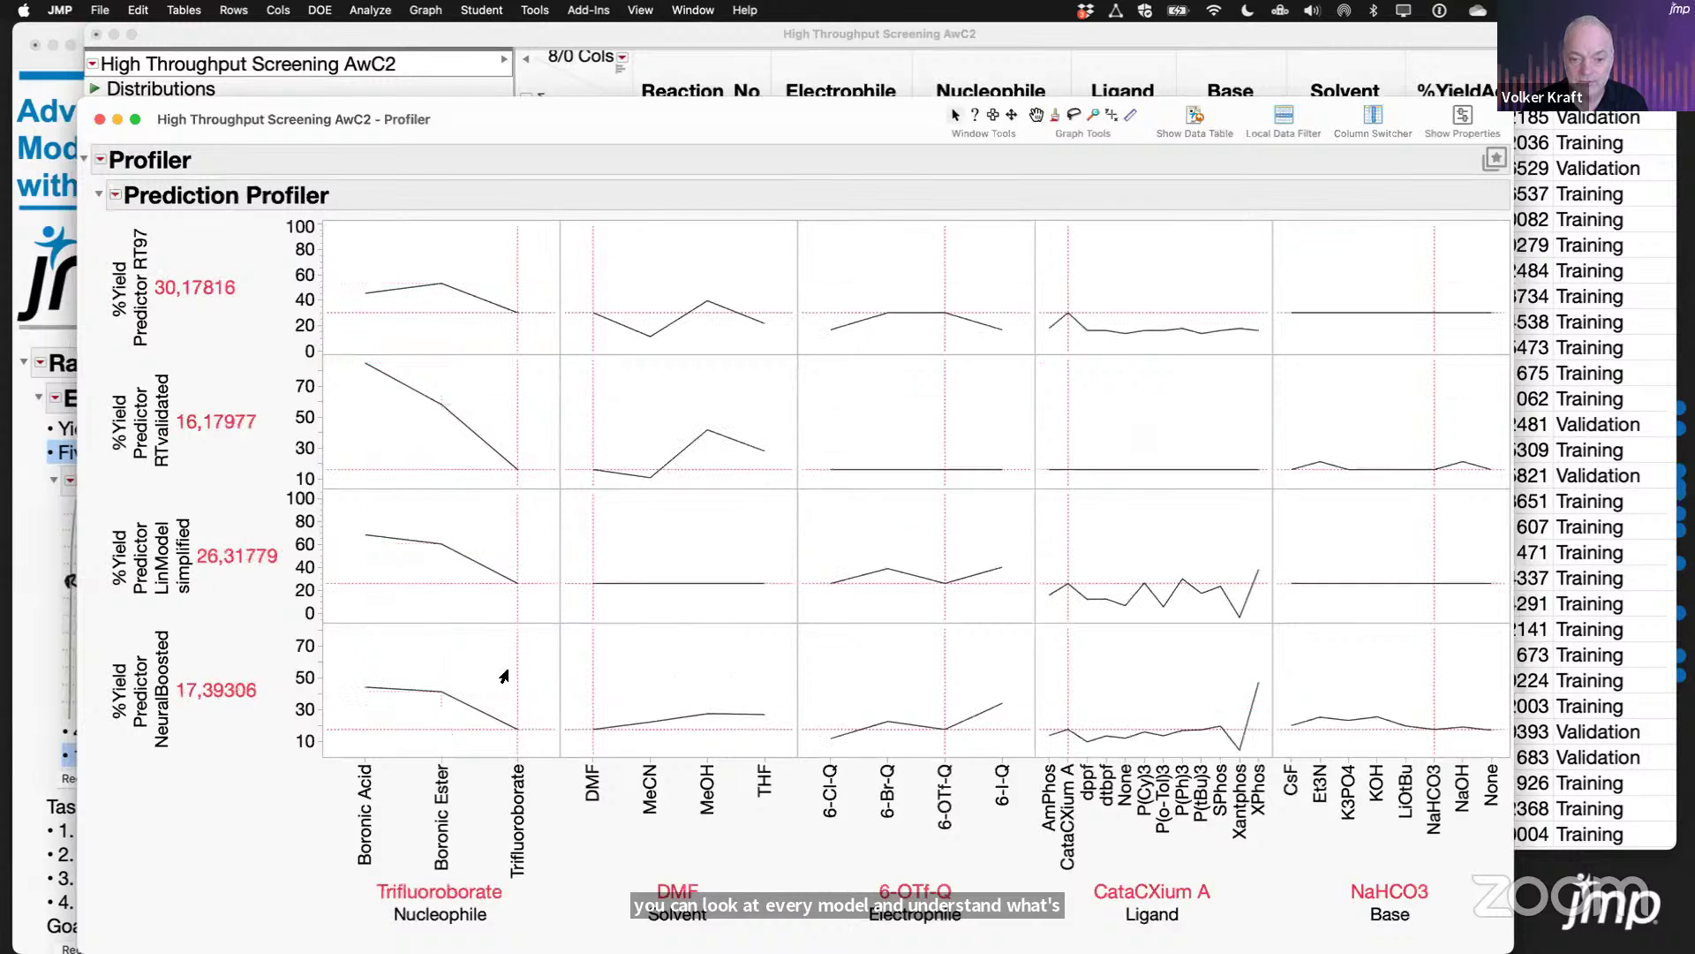
click(427, 654)
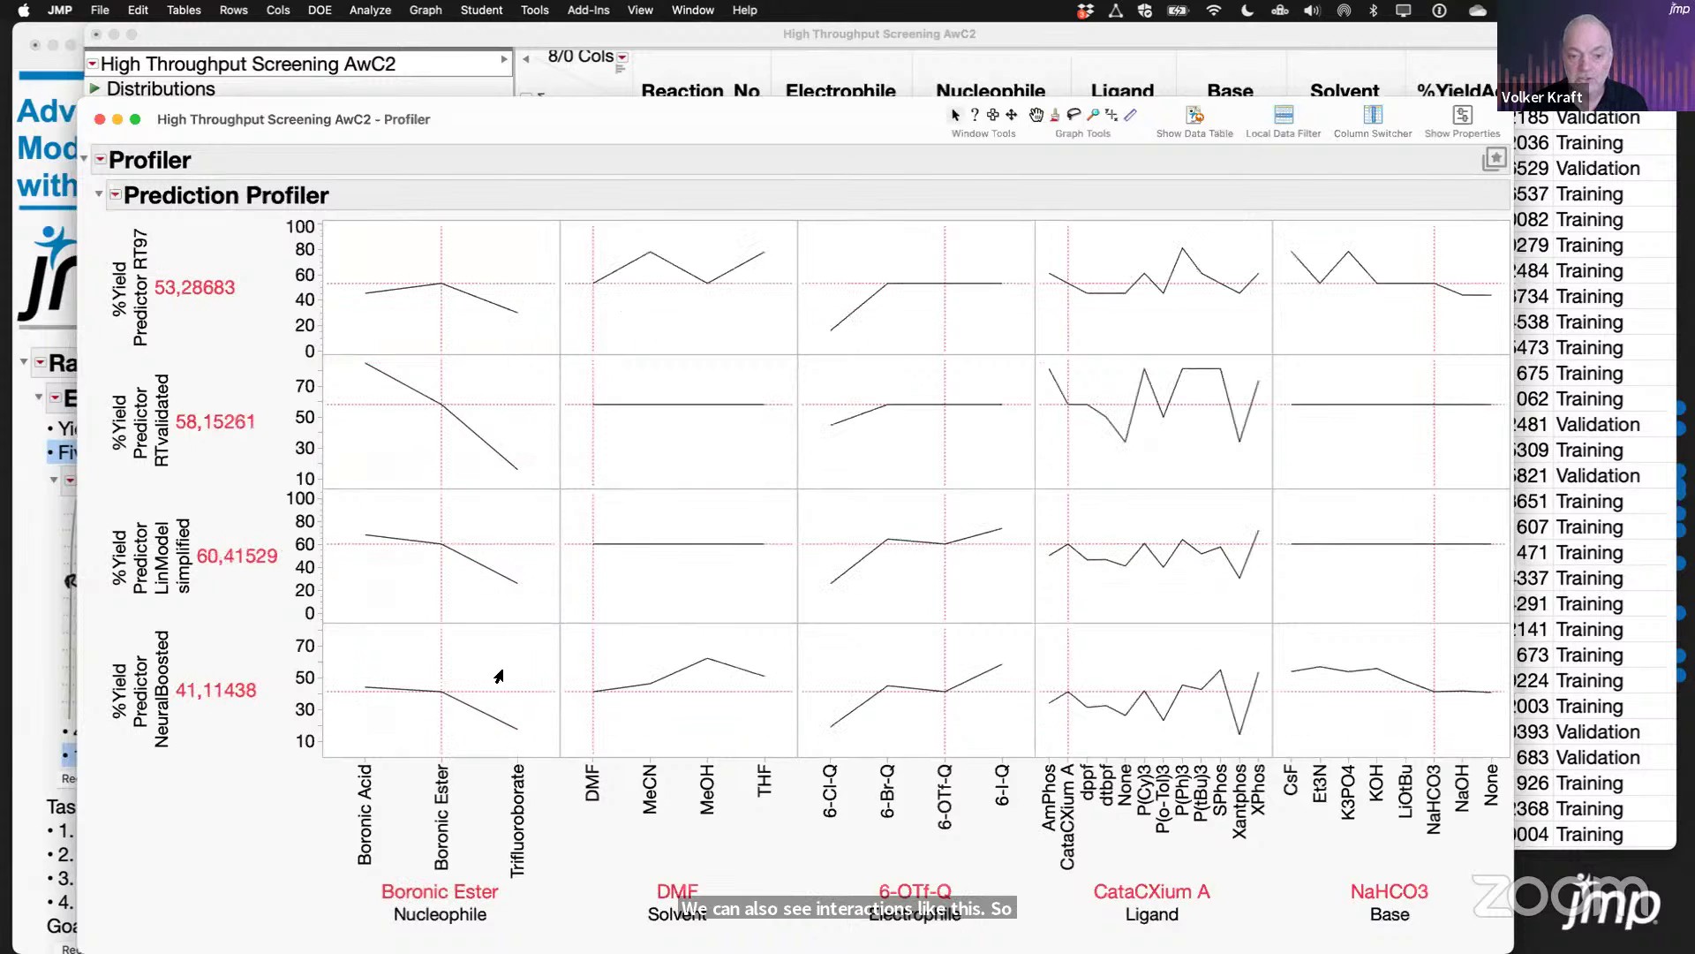
click(495, 669)
click(437, 660)
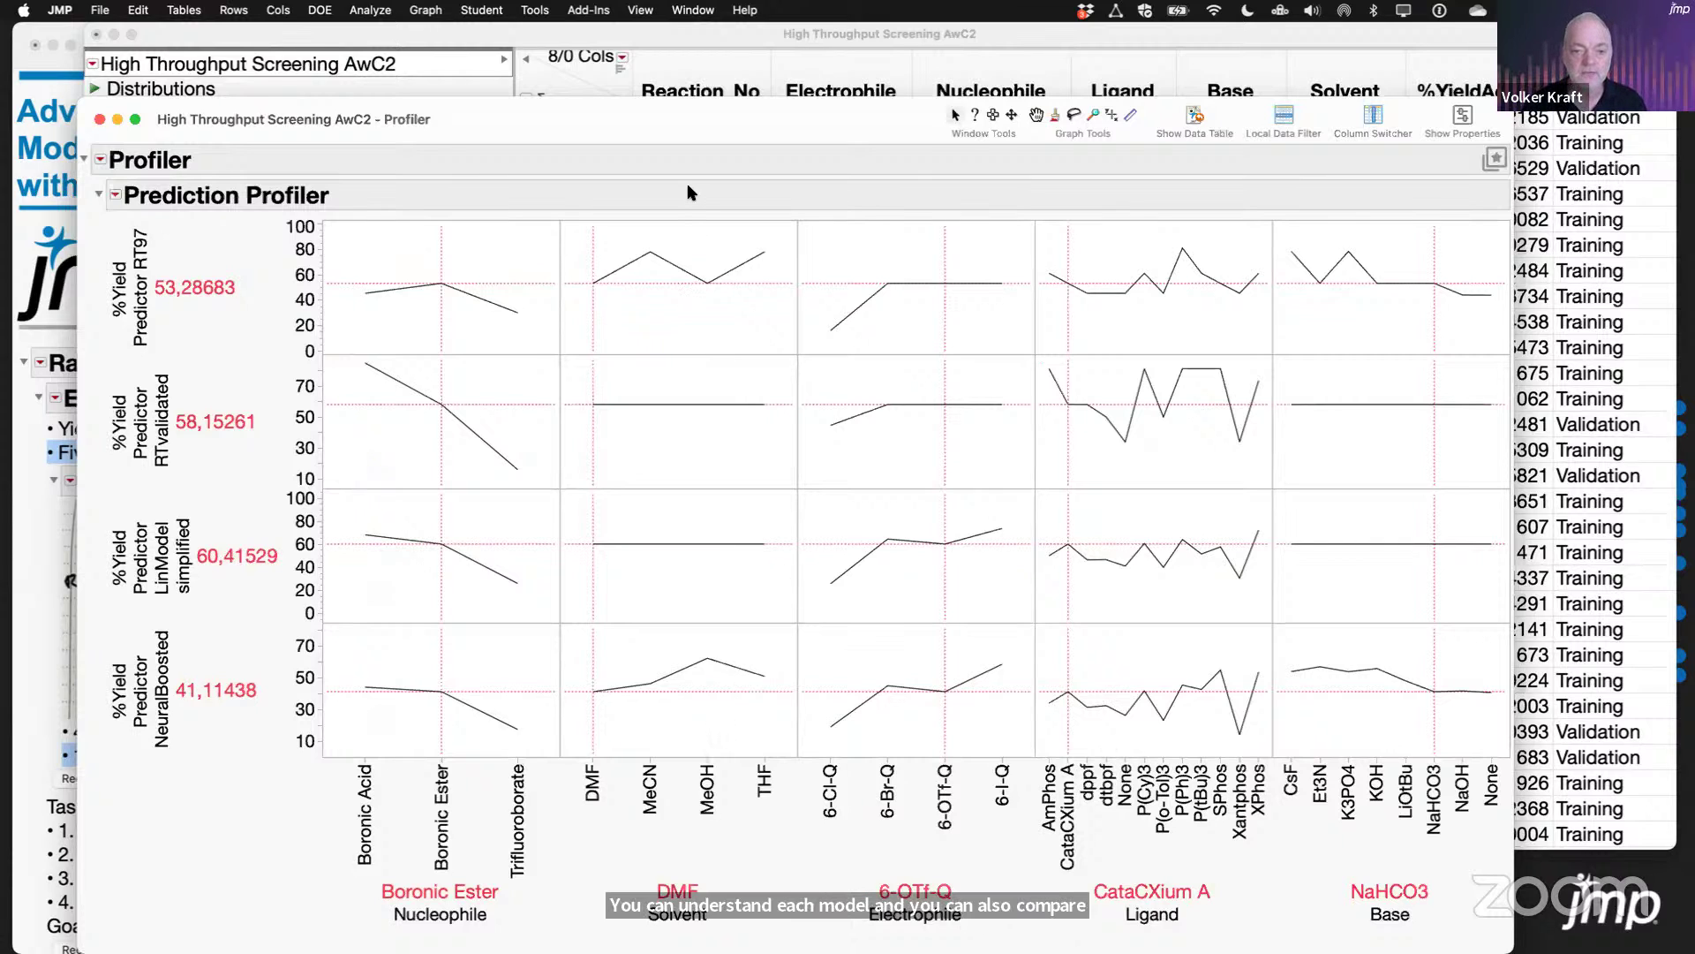
Step: Compare the remaining factor profiles across the models, close the Profiler report and minimize the High Throughput Screening AwC2 table
mouse_move(690, 188)
mouse_down()
mouse_move(569, 173)
mouse_move(565, 855)
mouse_move(837, 821)
mouse_move(877, 190)
mouse_move(667, 159)
mouse_up()
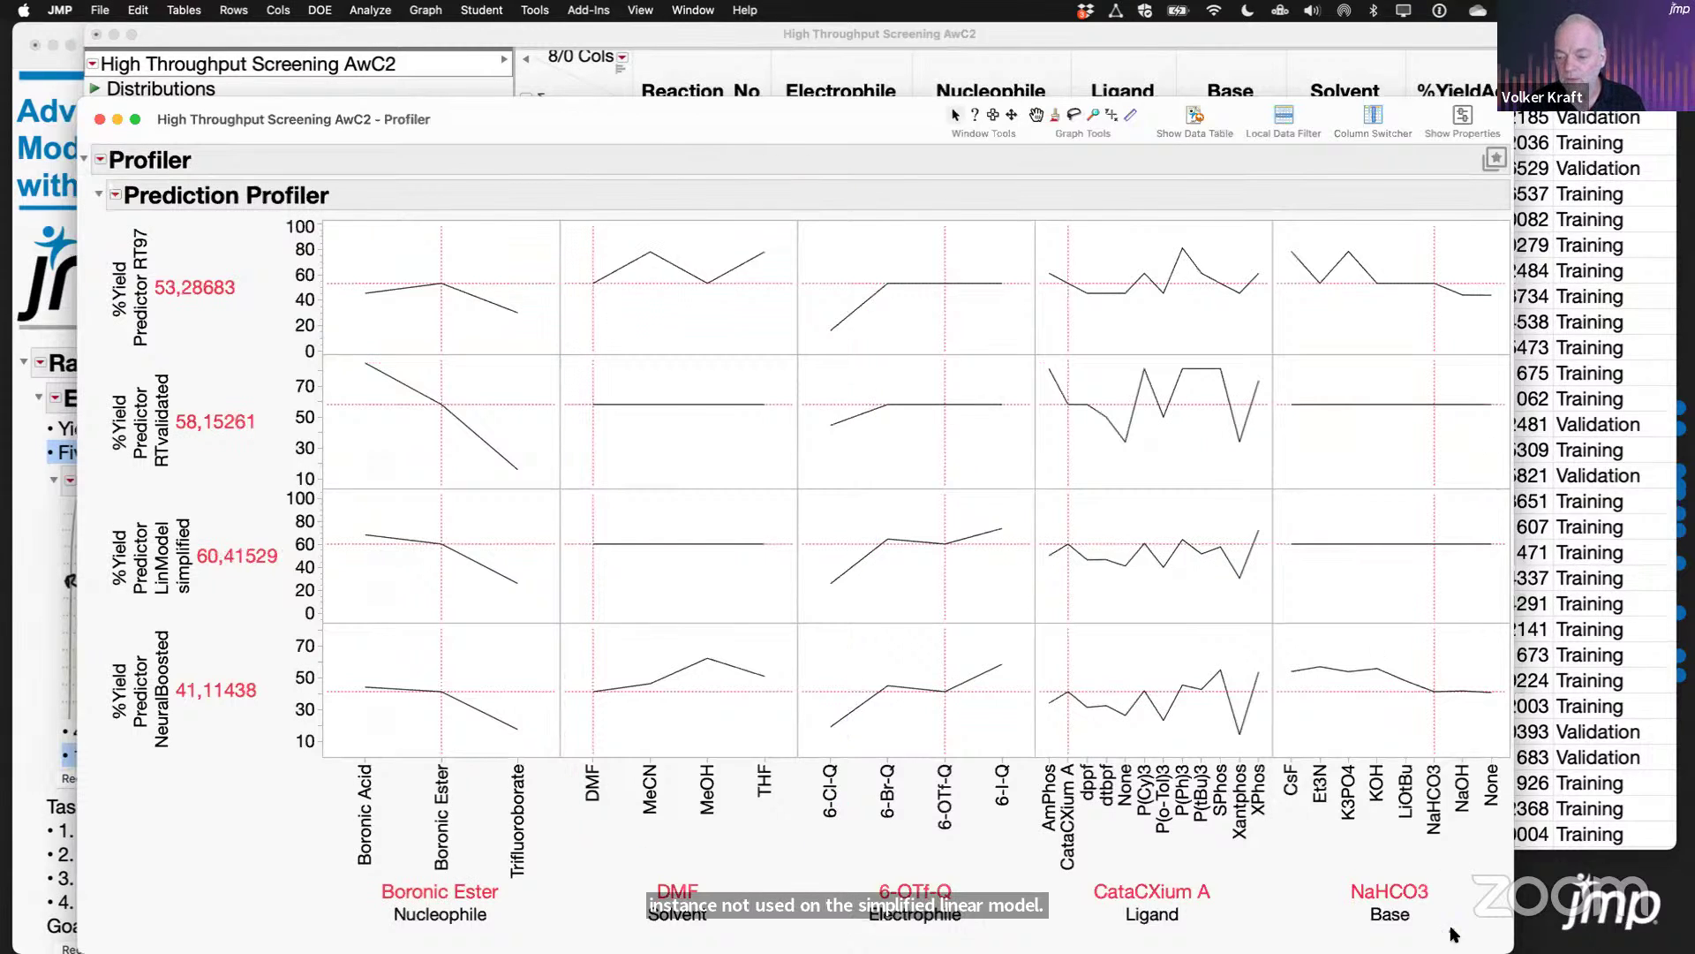
drag(1418, 841, 1454, 929)
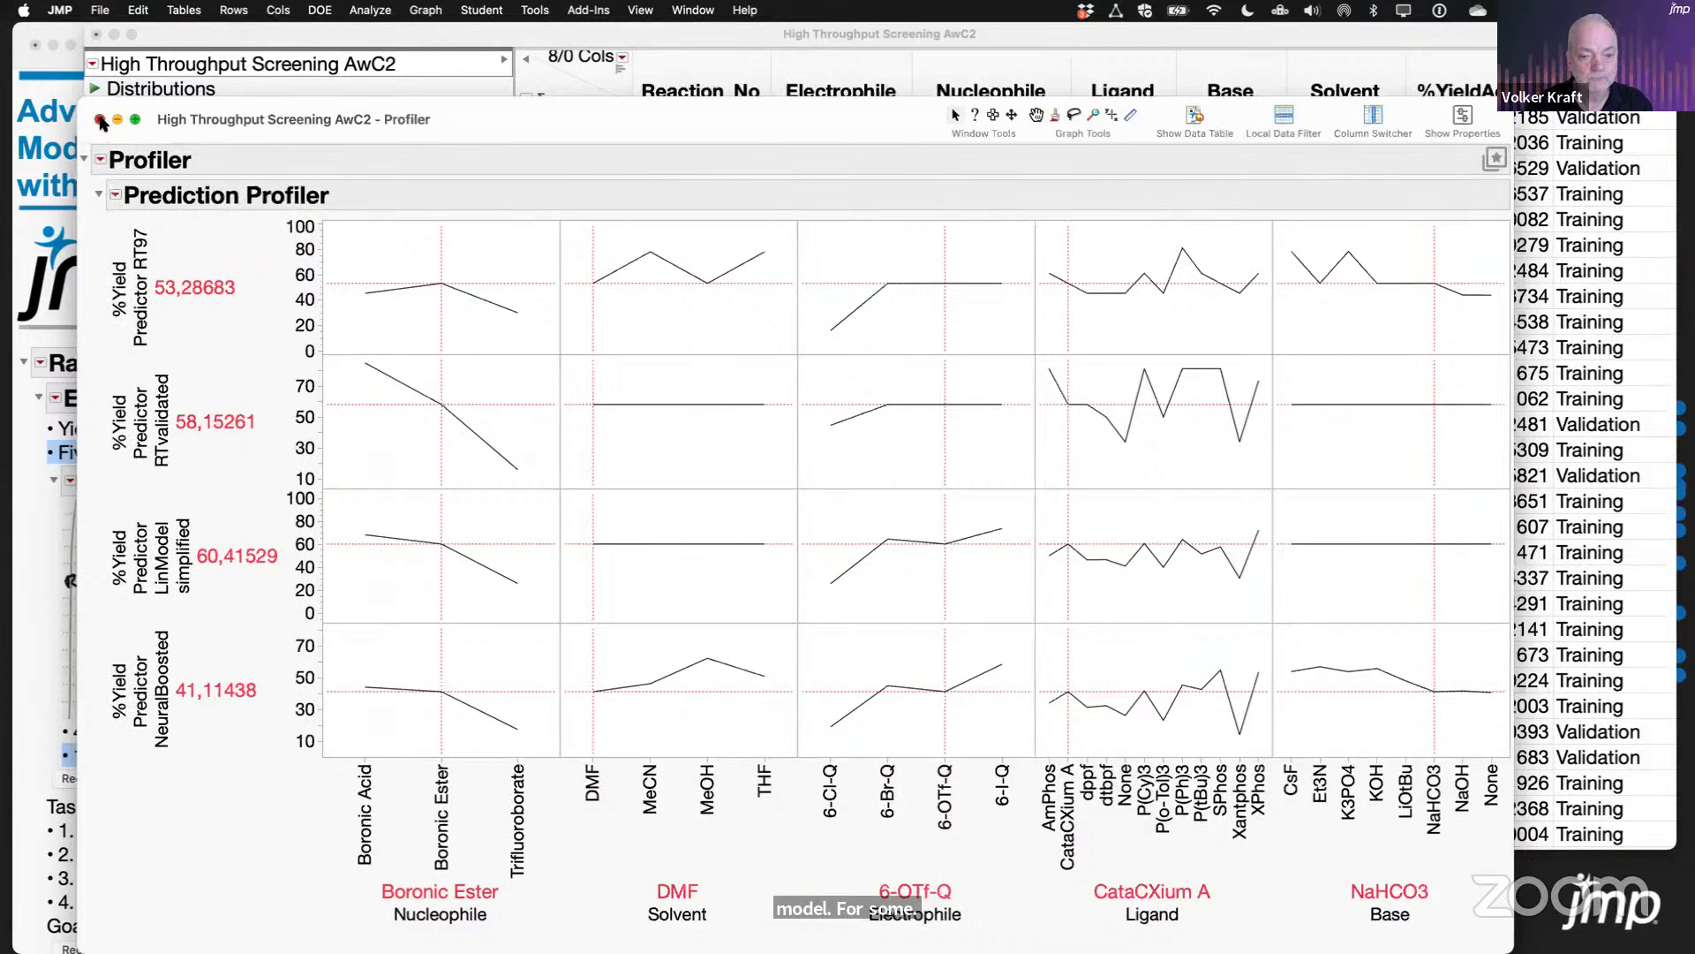
click(100, 119)
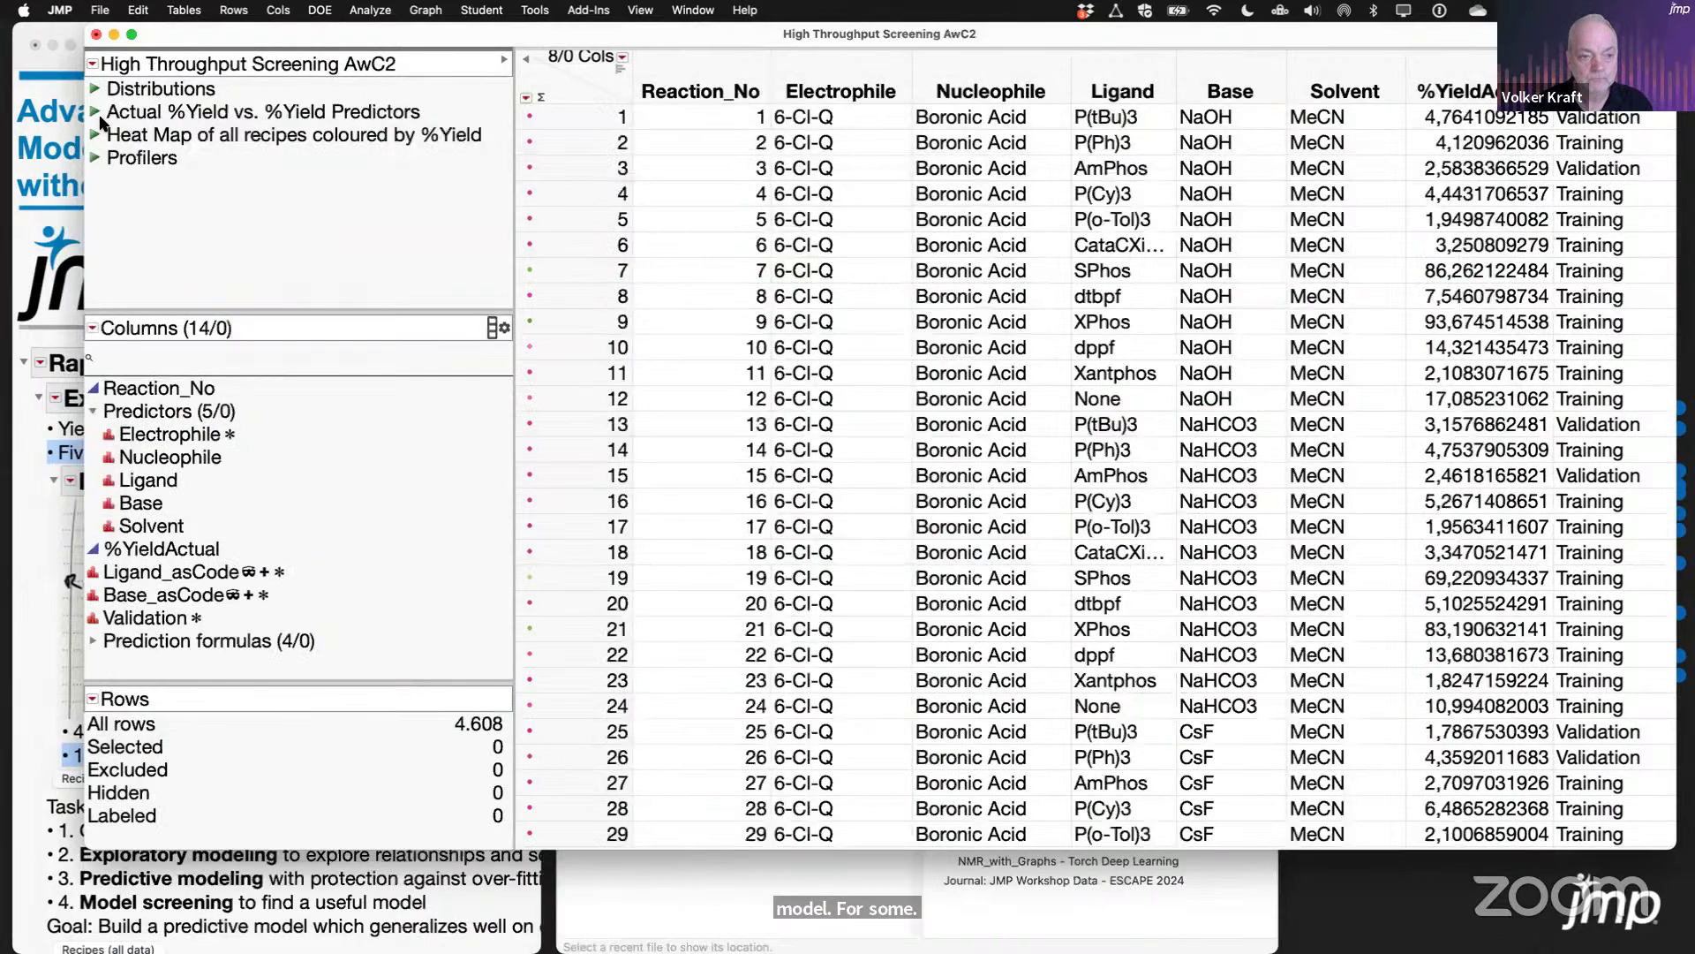
click(114, 35)
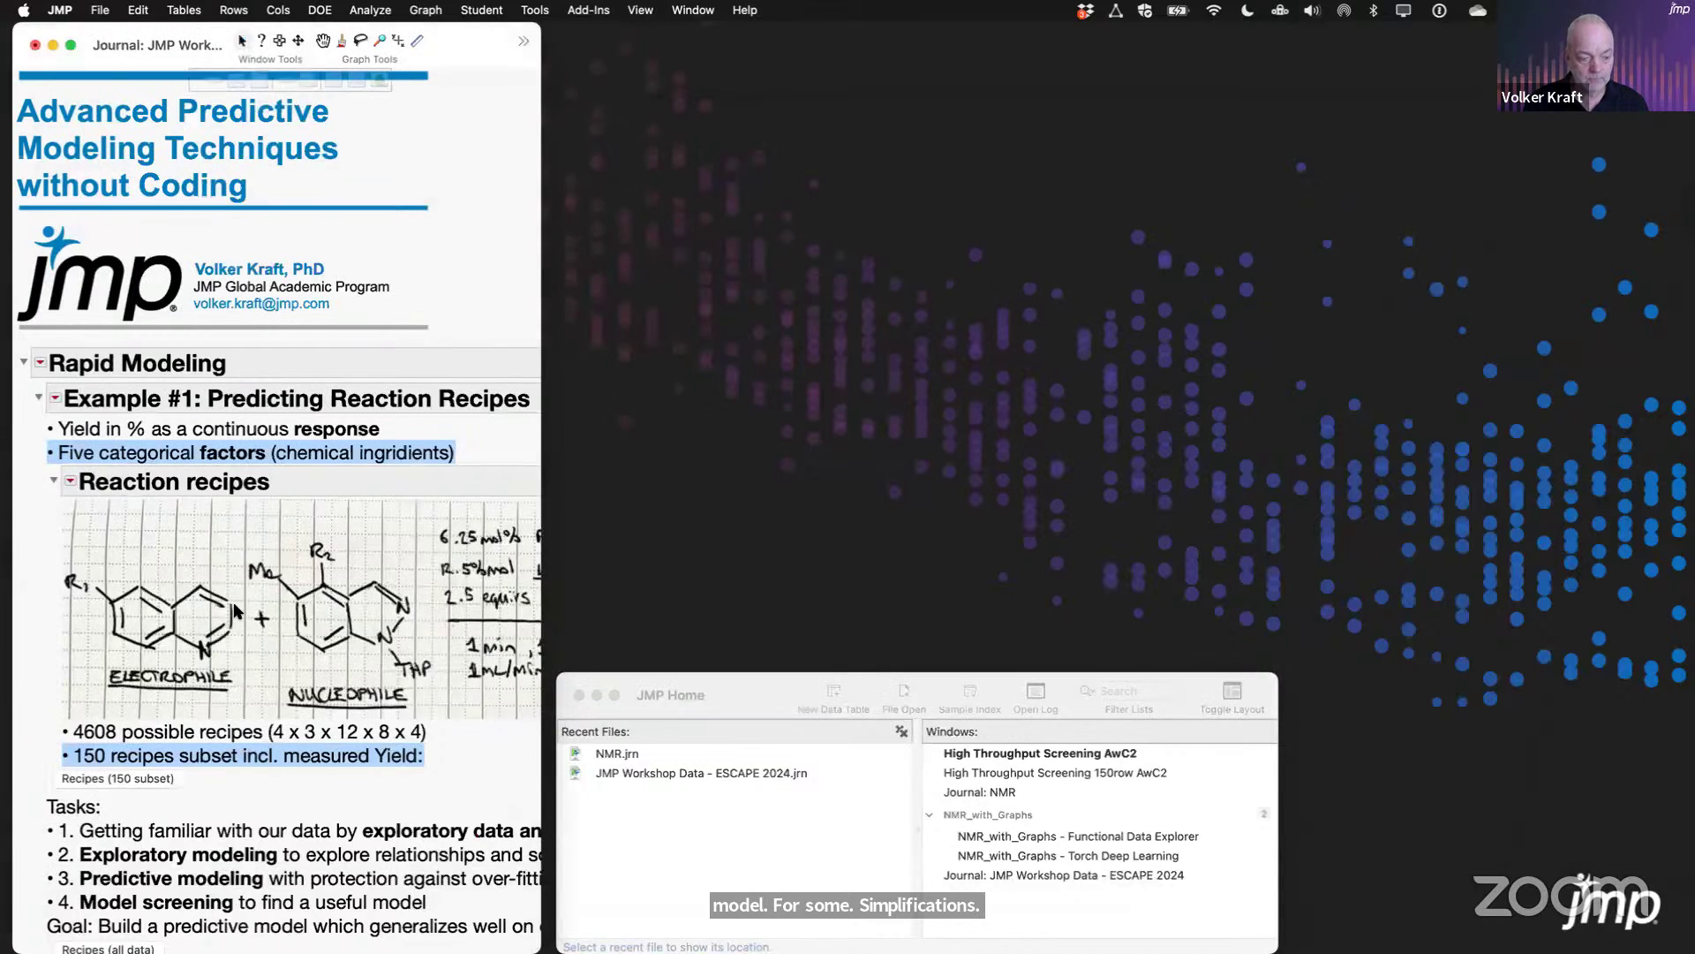
Step: Switch to the slide show and advance it to the "3. Specialized Modeling Applications" section slide
scroll(237, 609, down, 5)
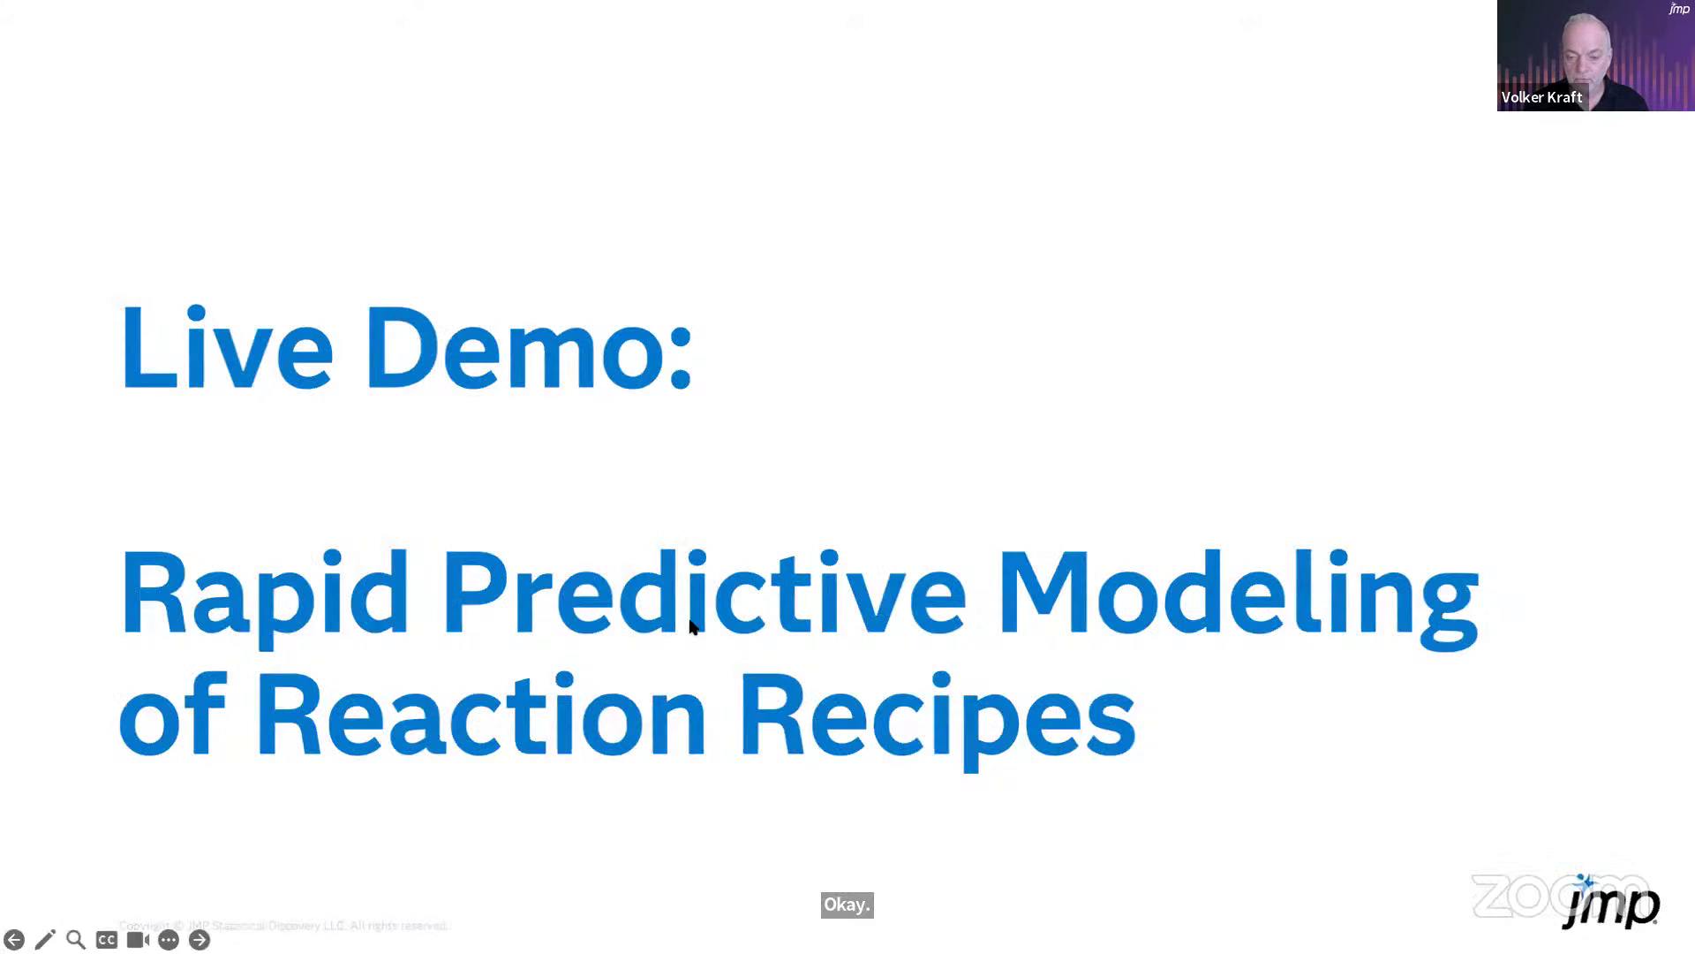
key(Right)
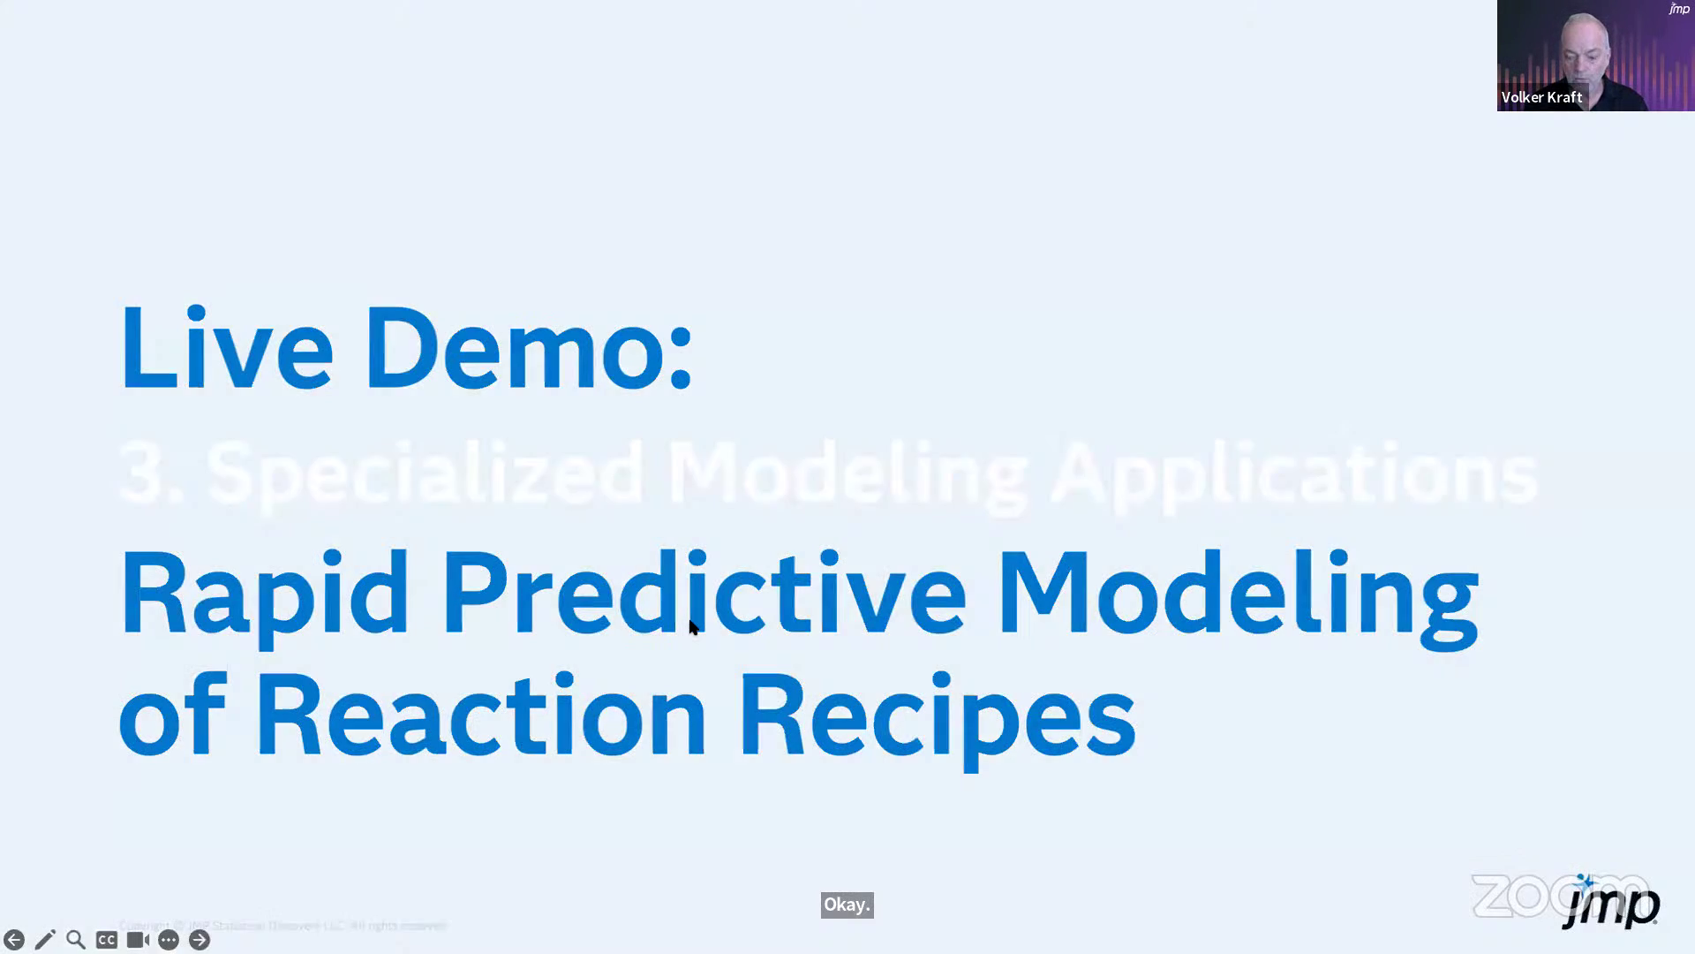
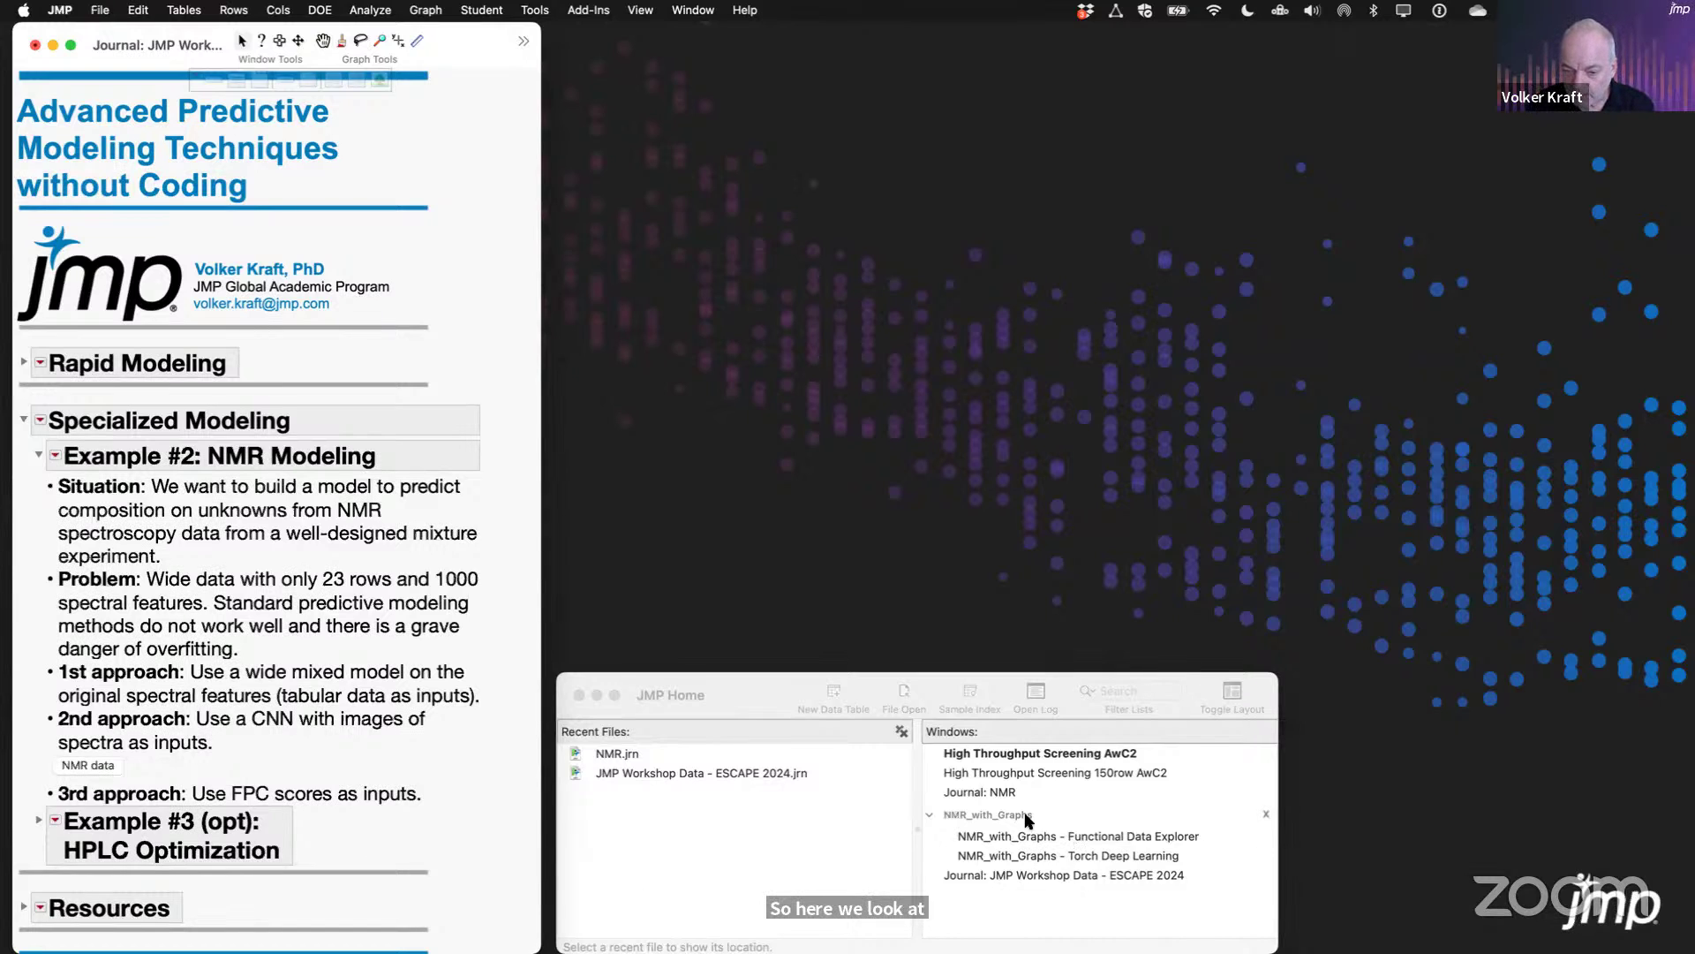
Step: Bring up the NMR_with_Graphs table in a smaller window beside the journal and highlight the Situation paragraph of the NMR Modeling example
double_click(1013, 813)
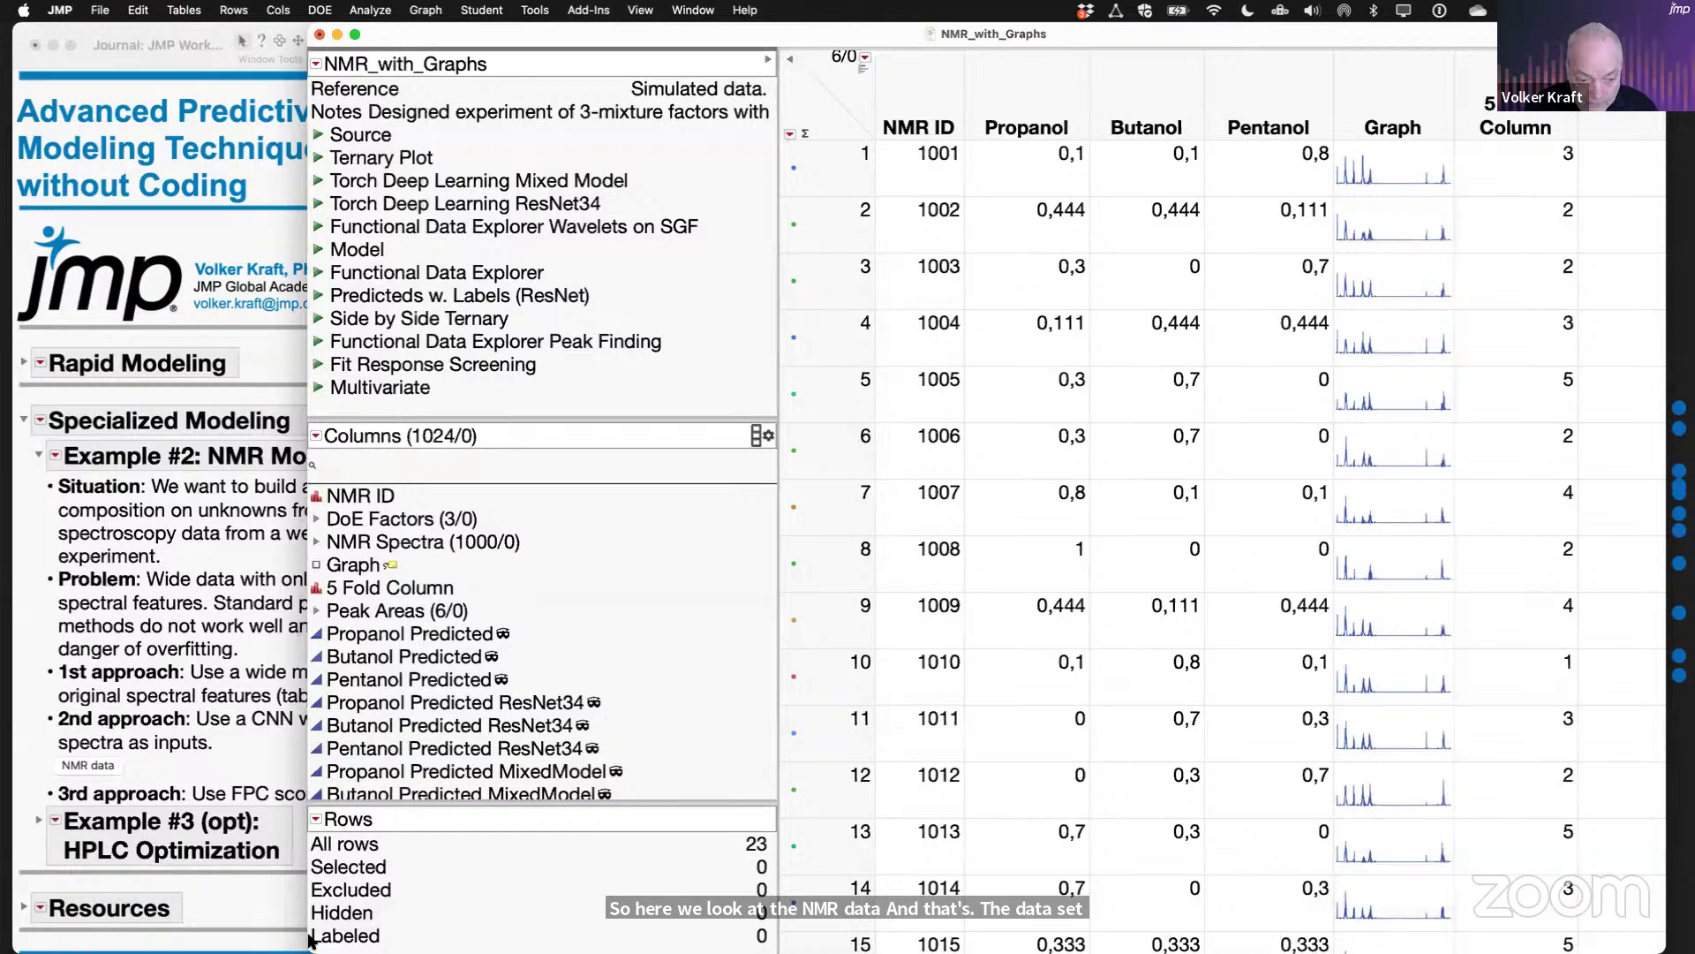
drag(308, 946, 432, 698)
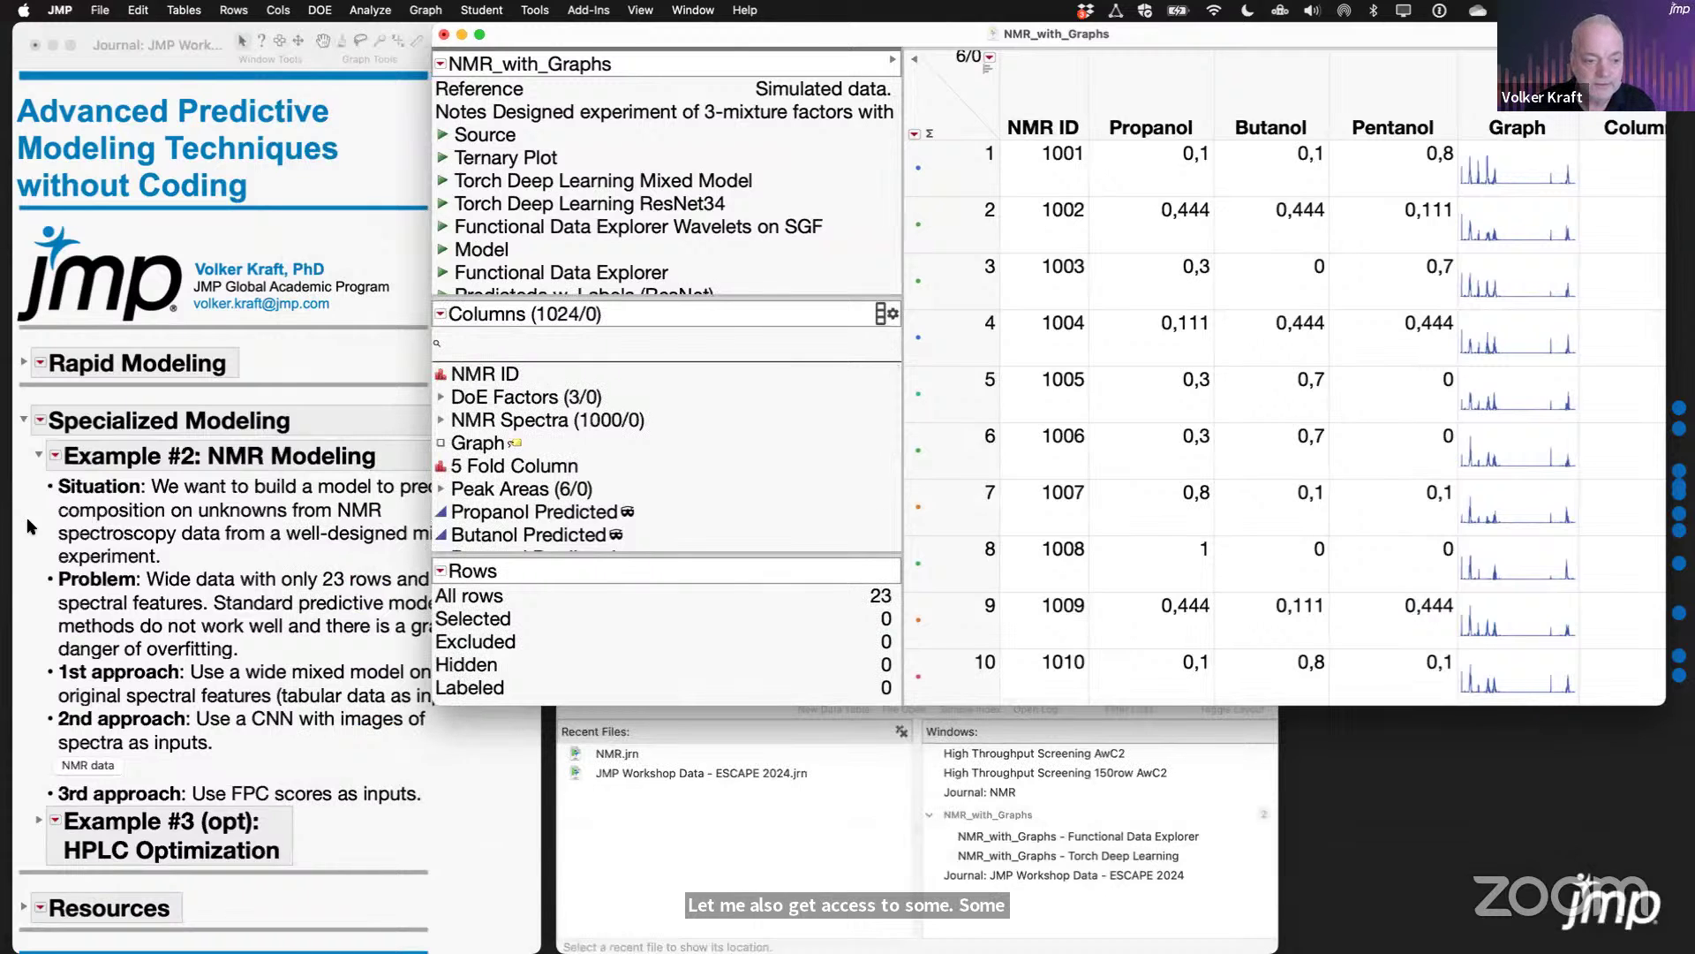
click(102, 530)
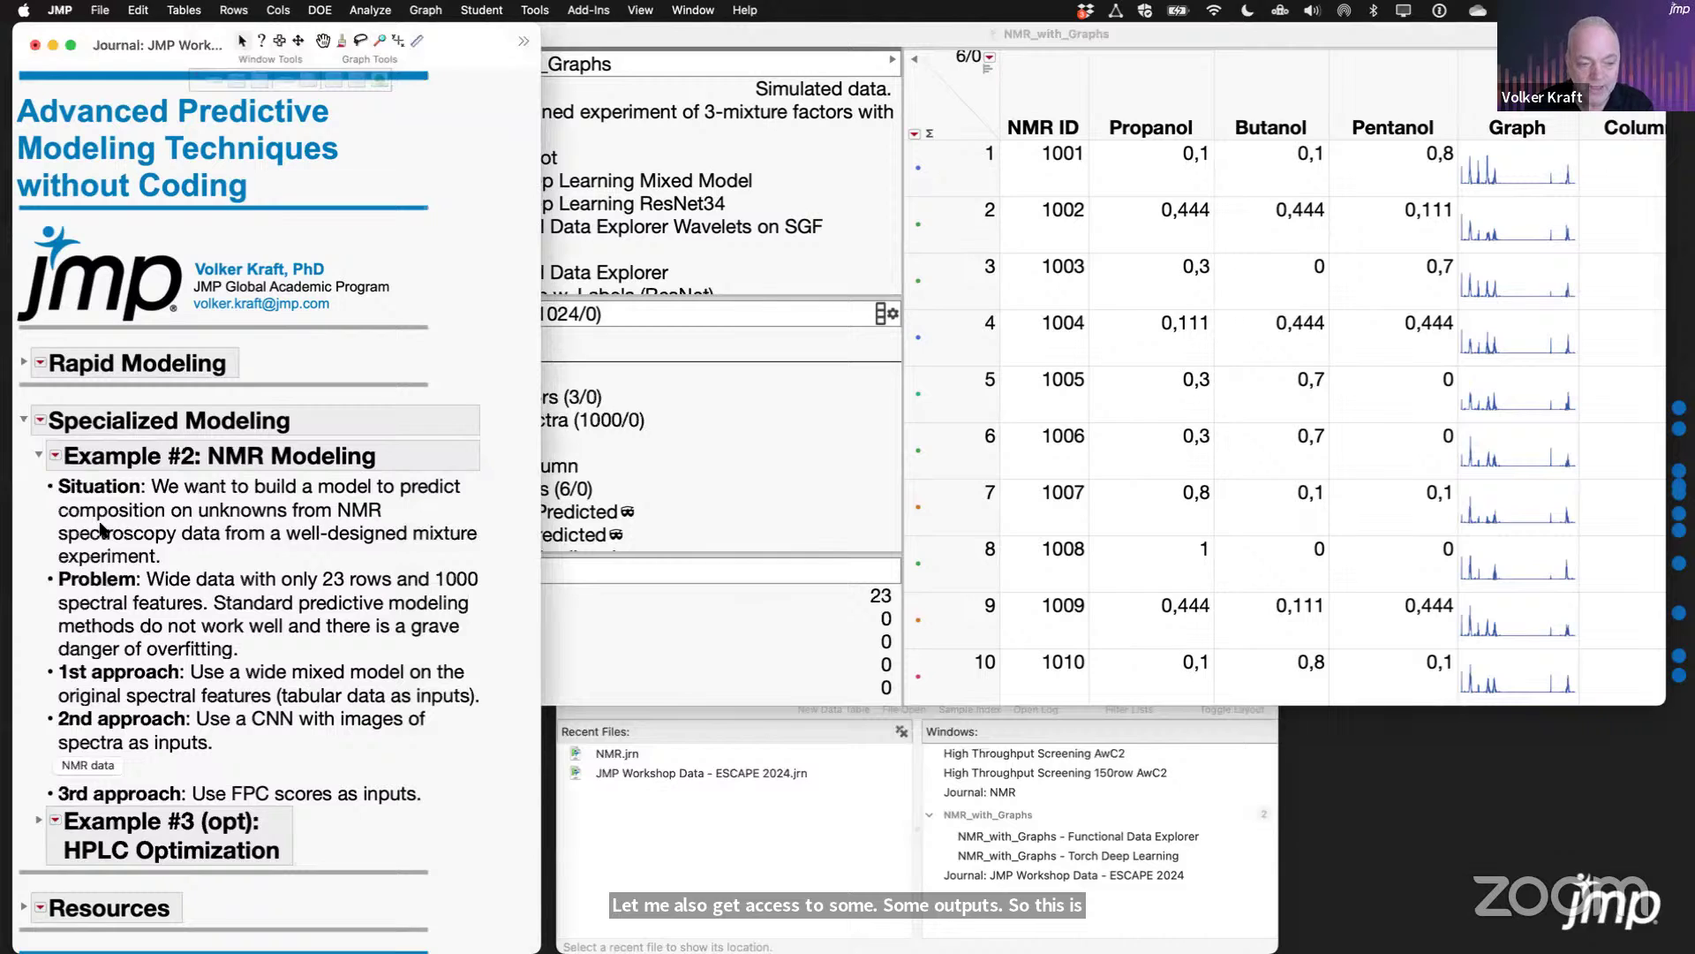
click(102, 530)
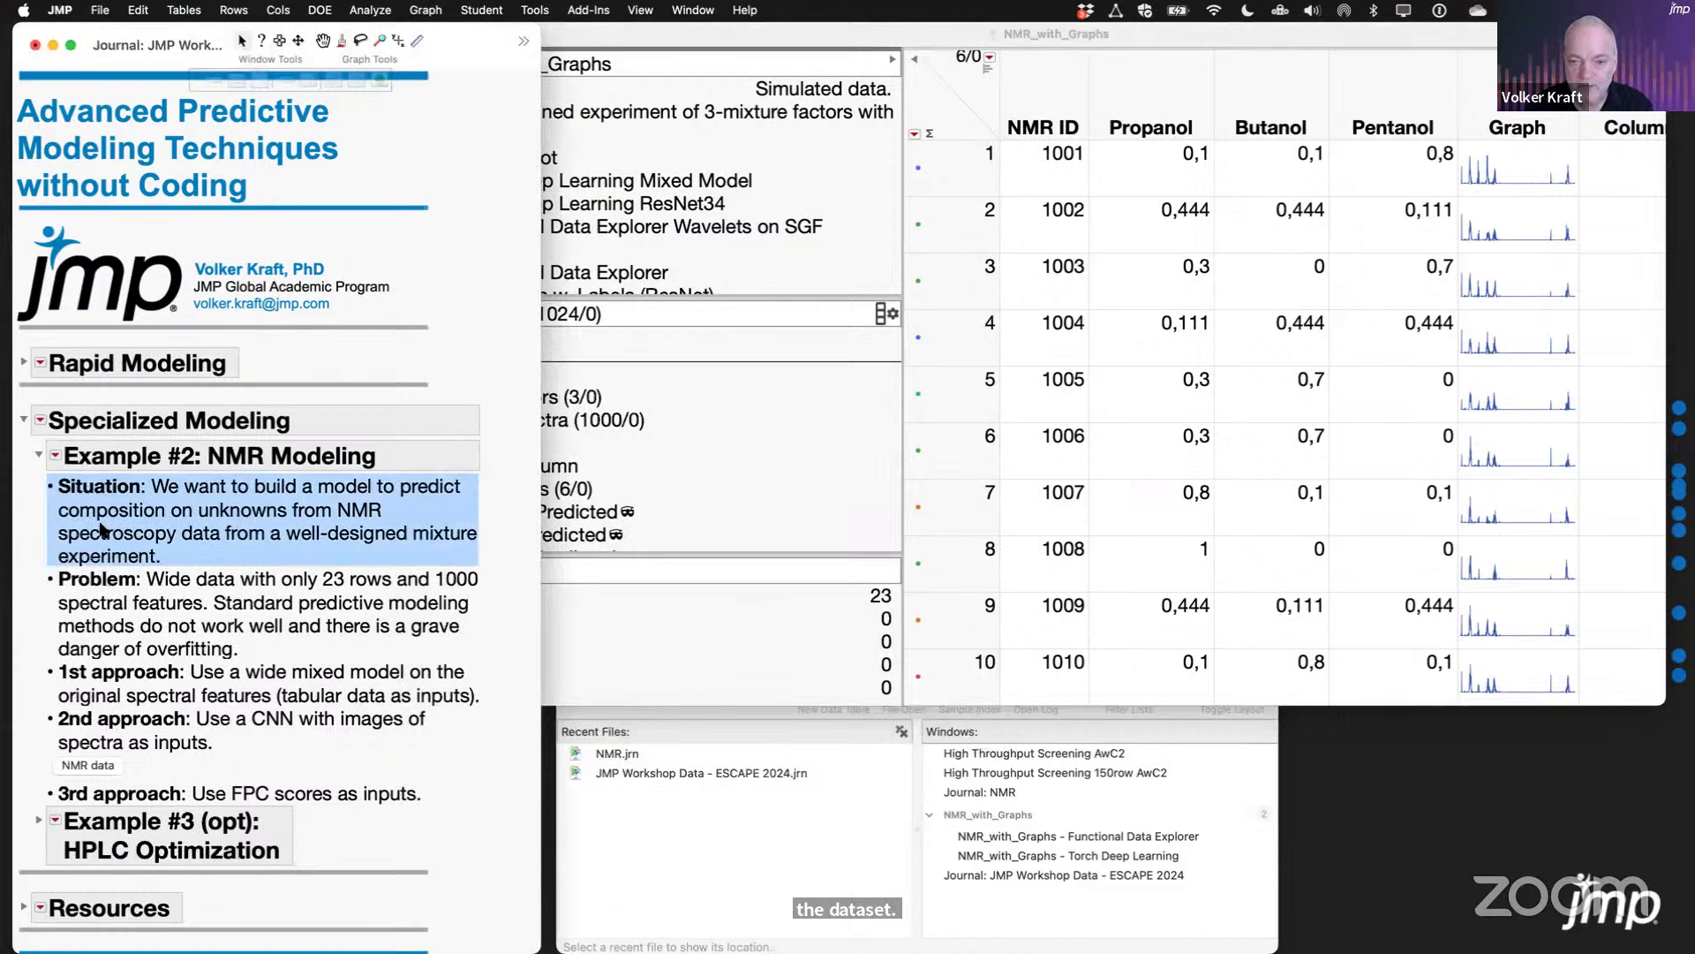
Step: Select the Propanol, Butanol and Pentanol columns, and run the Ternary Plot script to view the mixture design before closing its report
click(1139, 108)
click(1139, 108)
drag(1189, 120, 1386, 124)
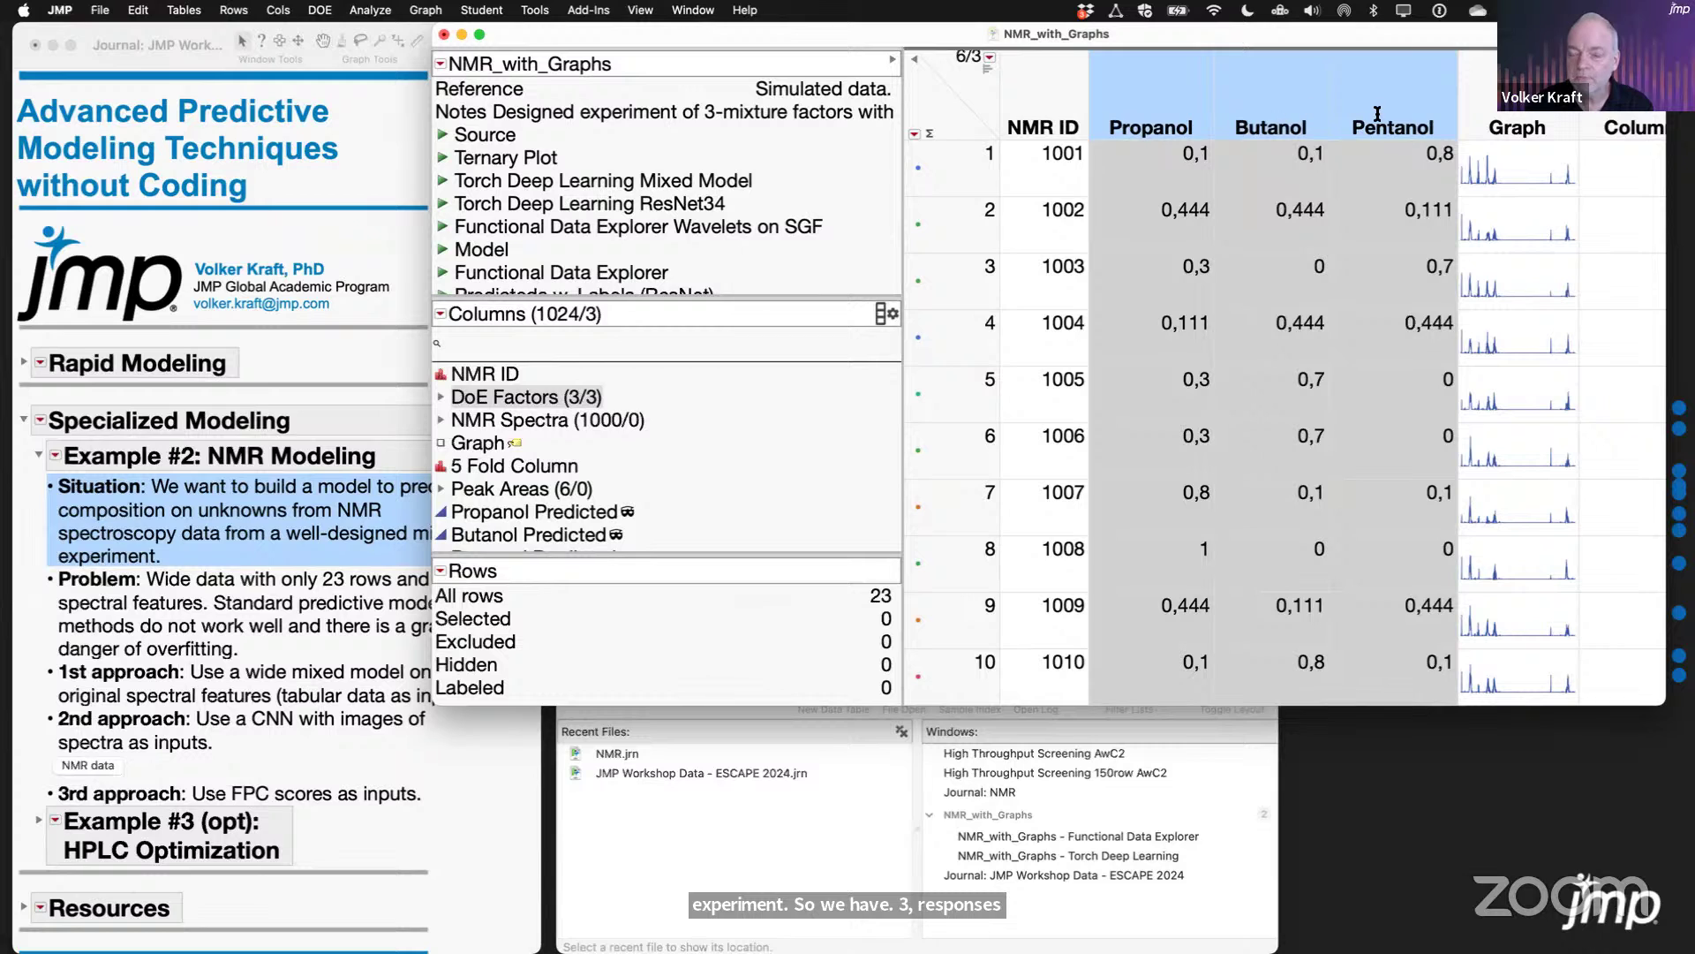
click(443, 159)
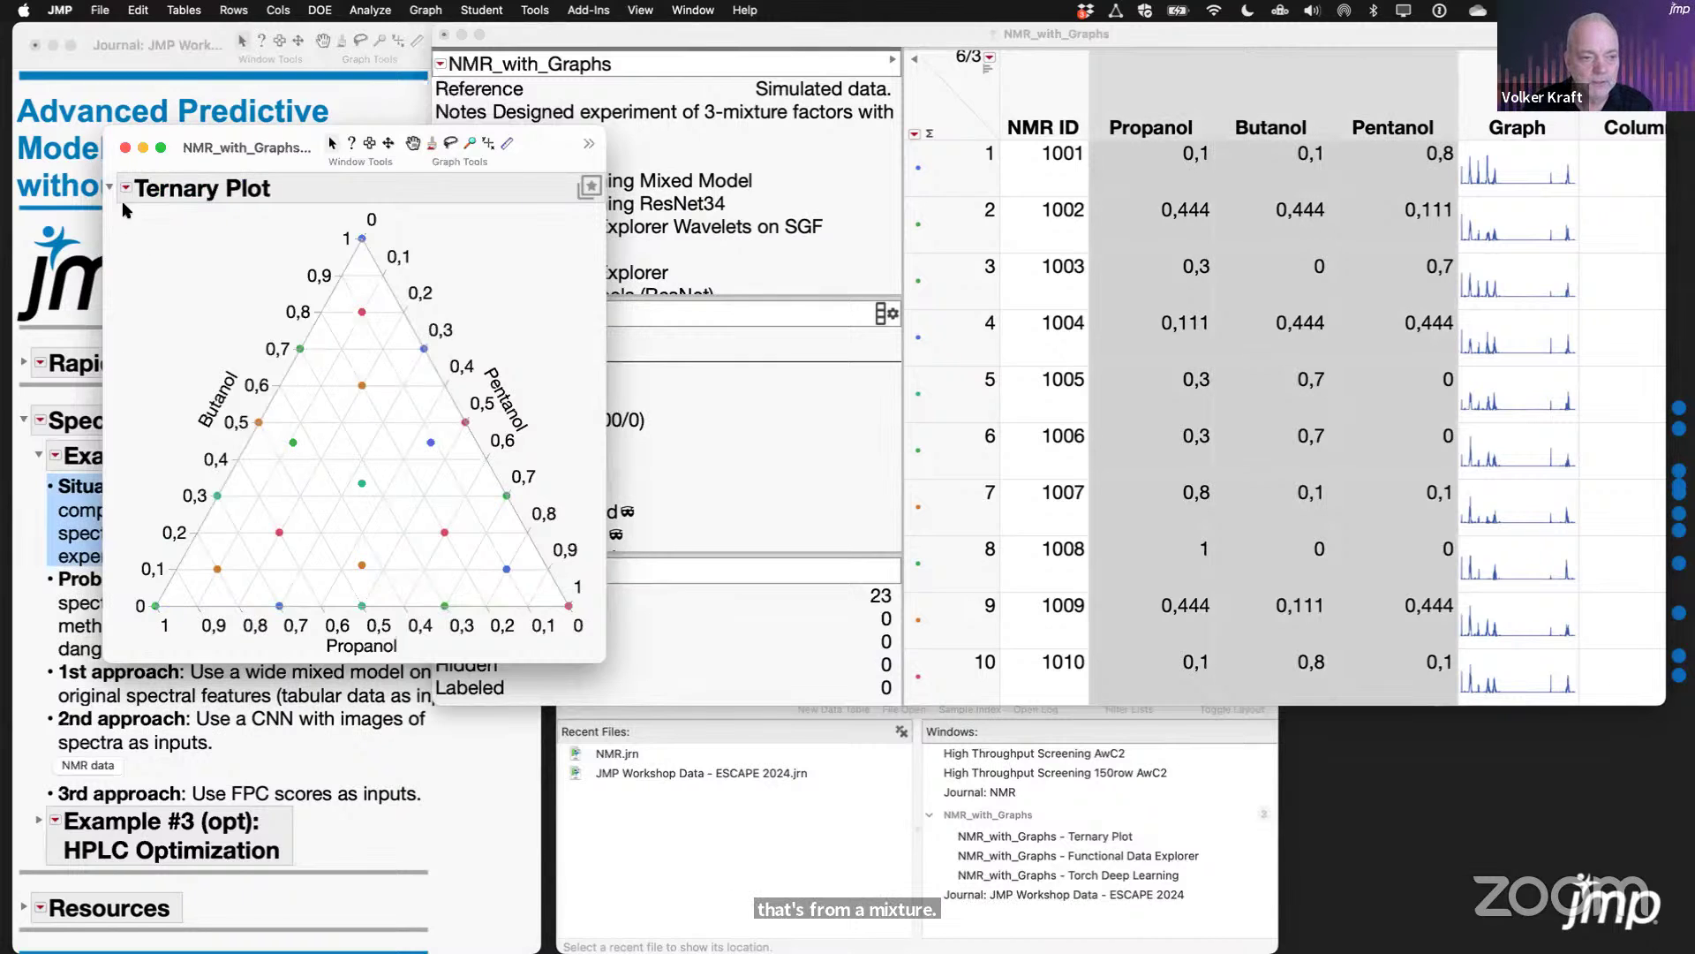
click(125, 148)
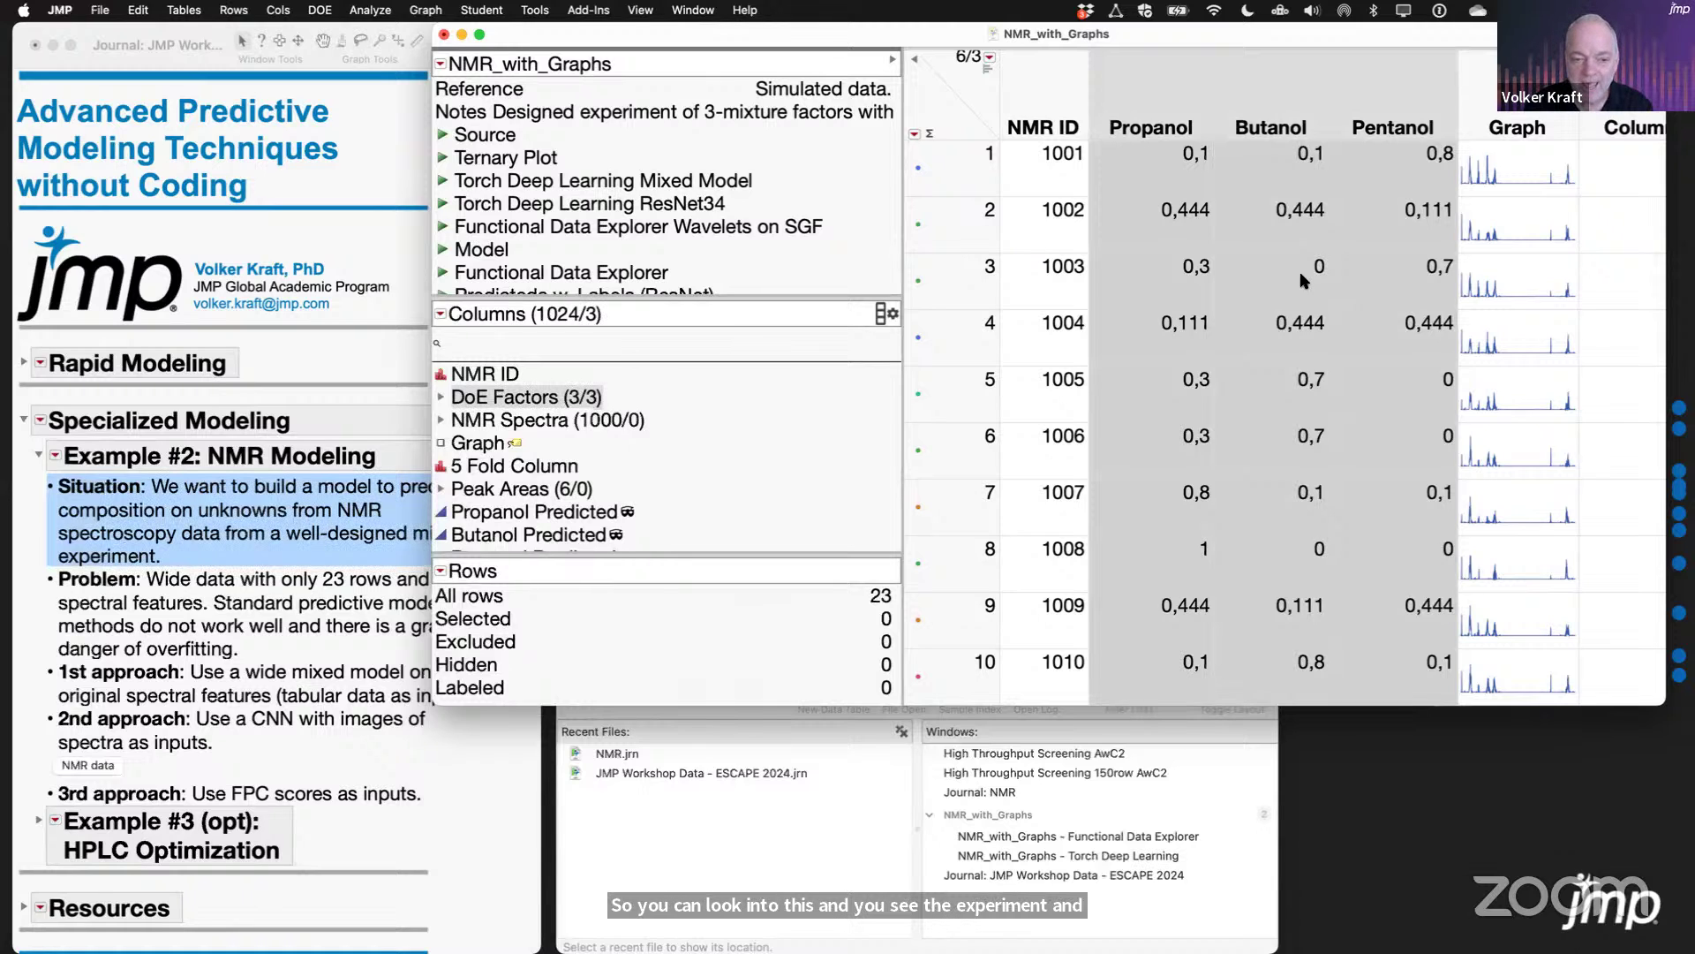
Step: Select the NMR Spectra column group to examine the hidden spectral features, and select the Graph column holding the spectrum images
click(514, 424)
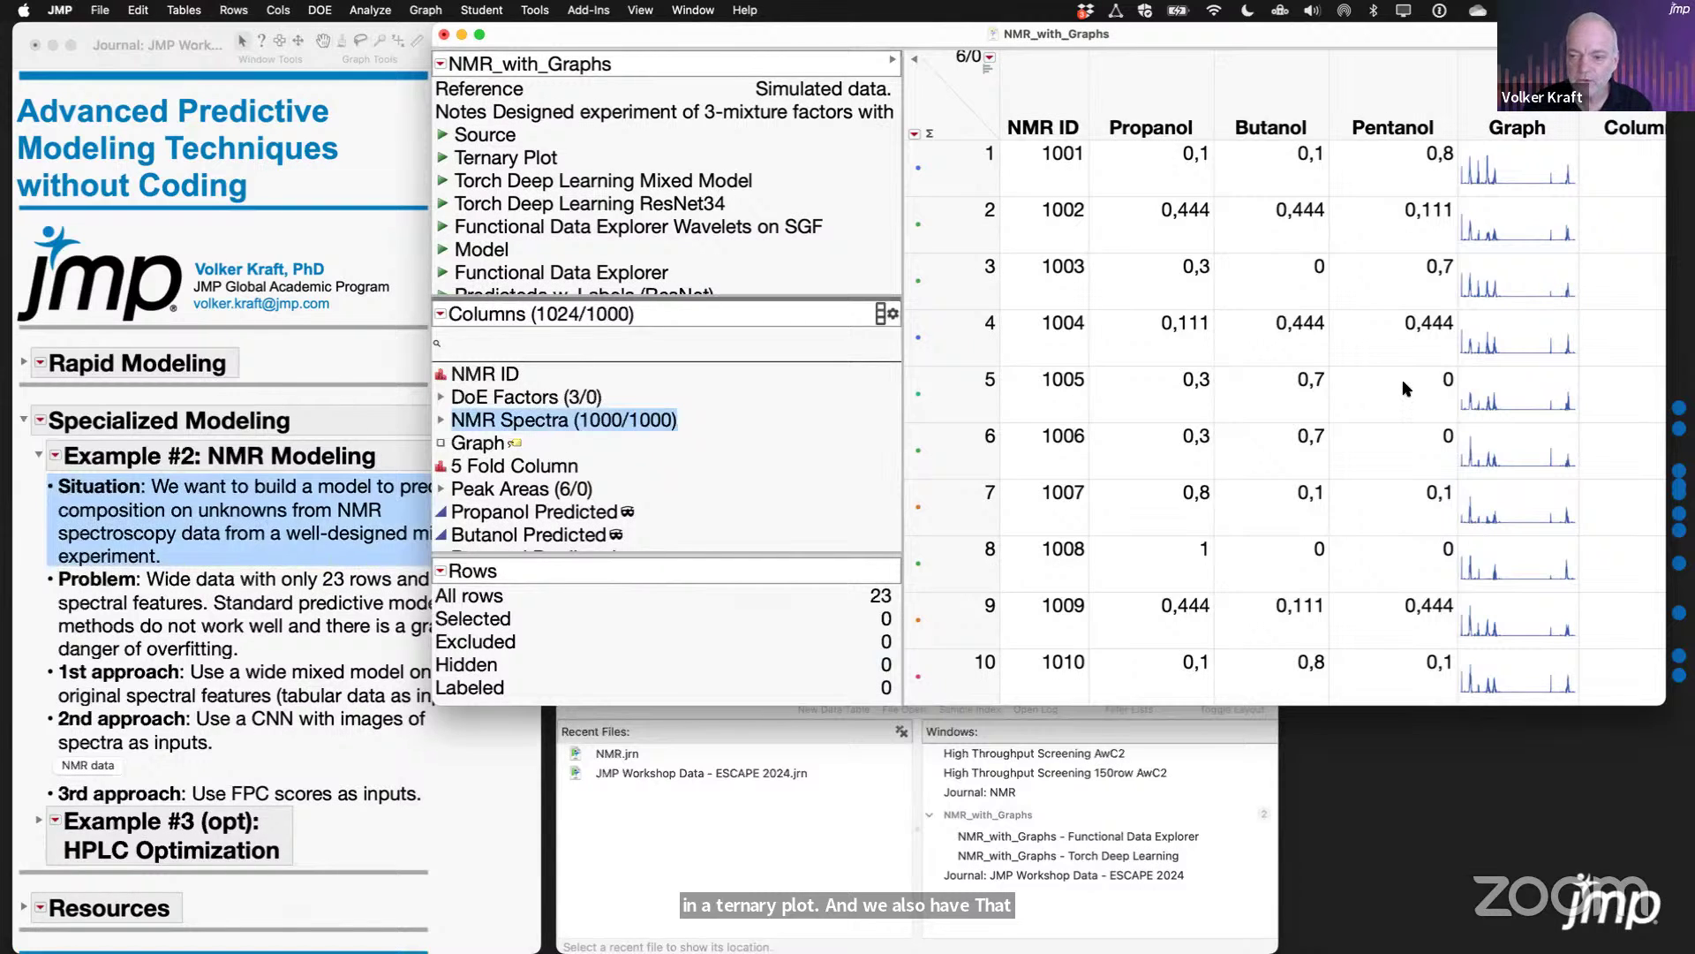
scroll(1239, 401, right, 3)
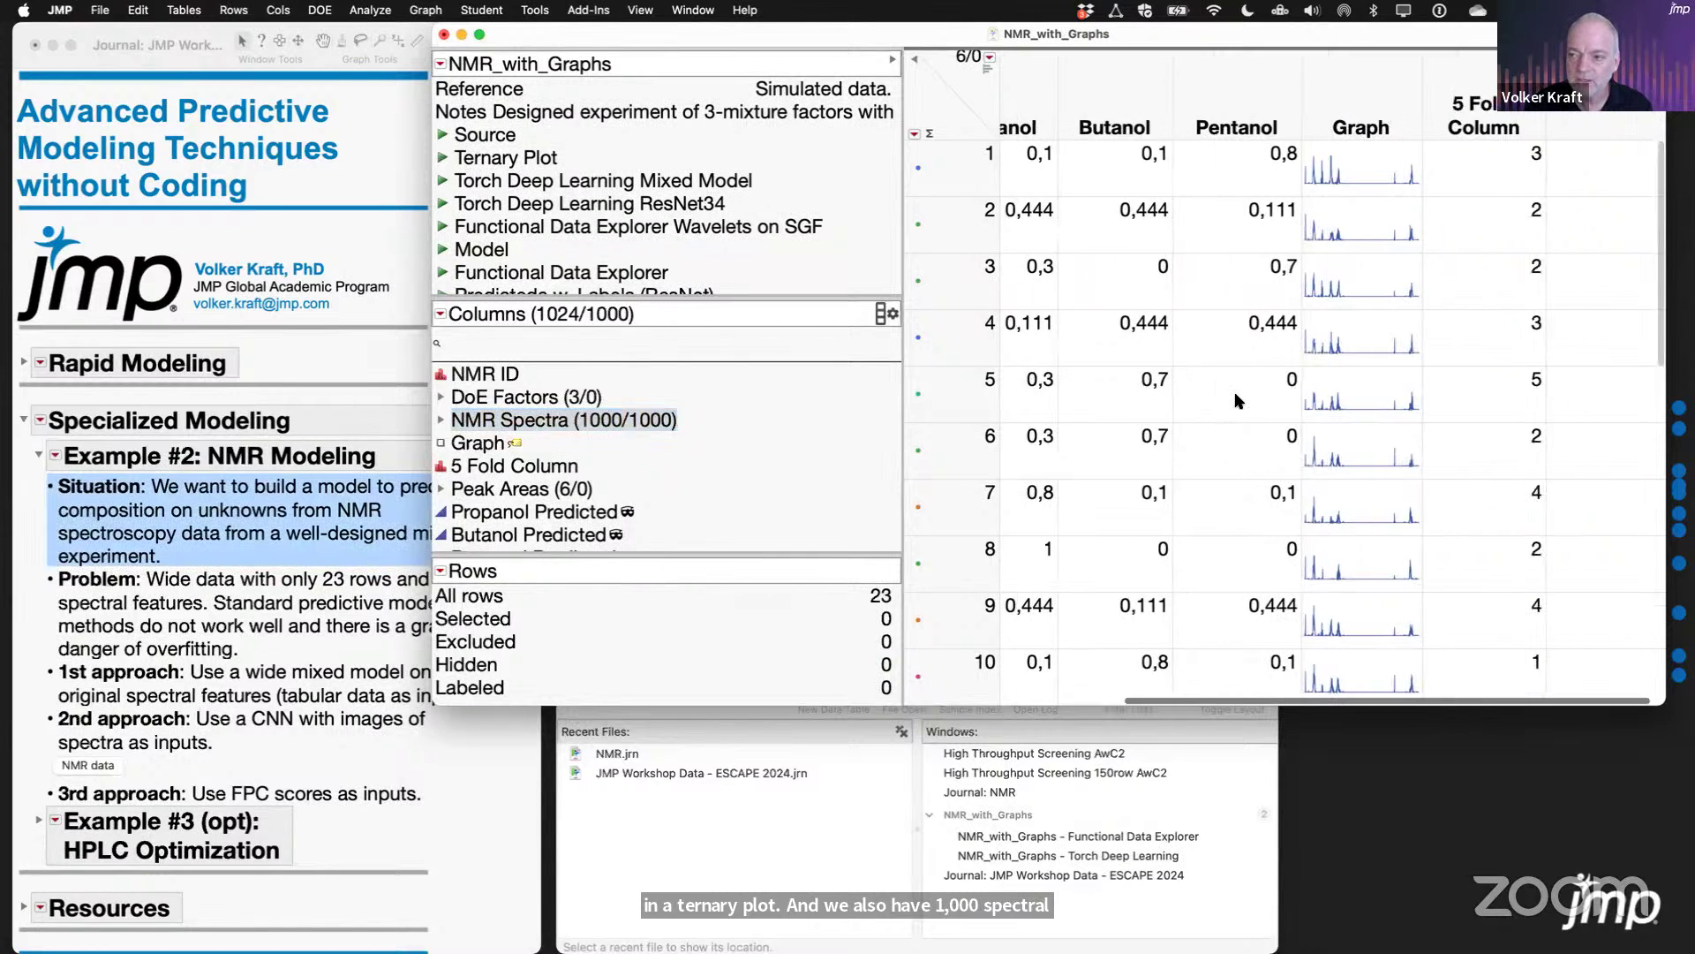
scroll(1239, 401, left, 3)
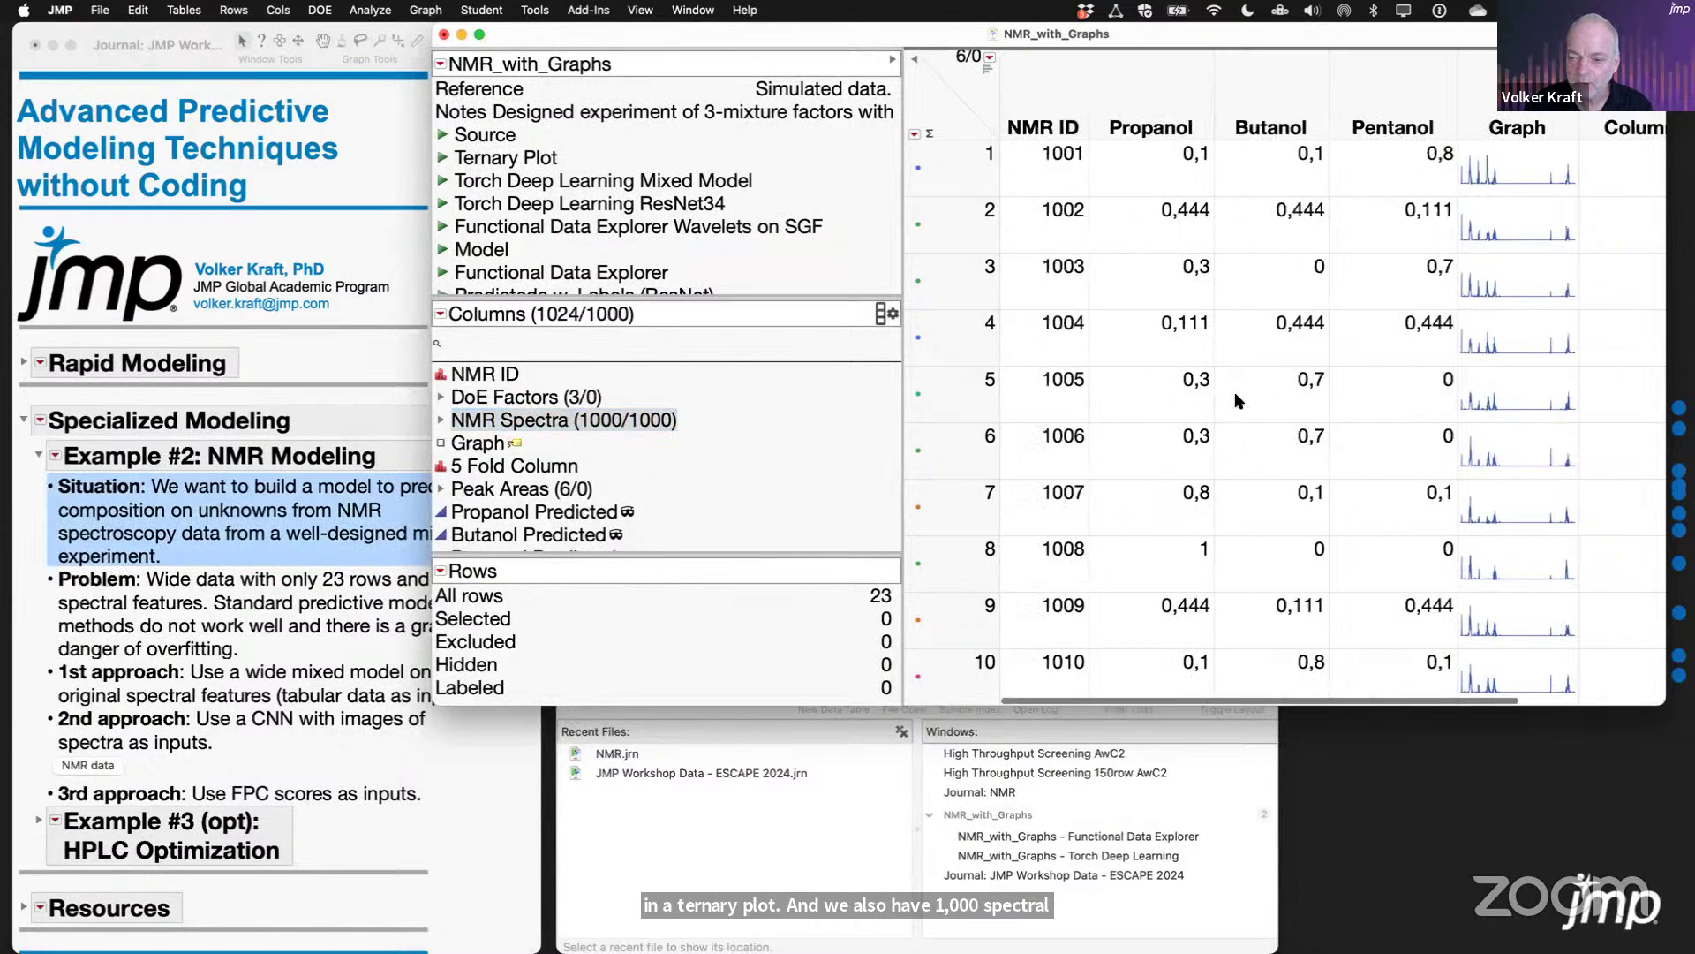
click(443, 422)
click(443, 424)
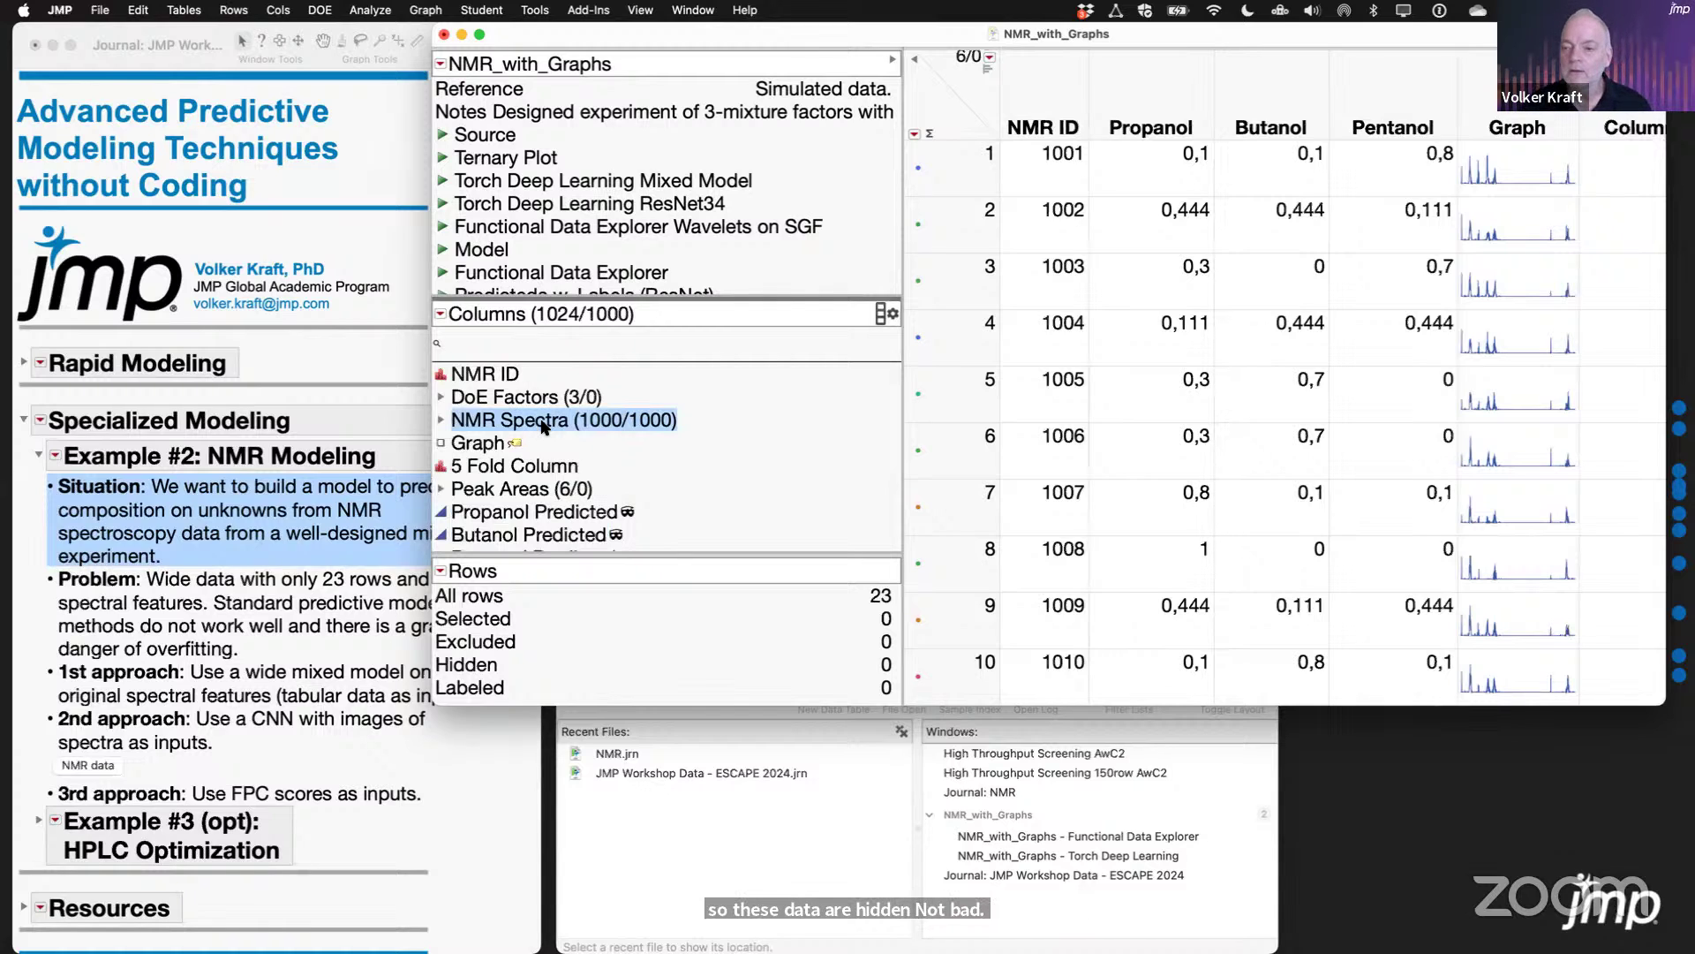
click(477, 444)
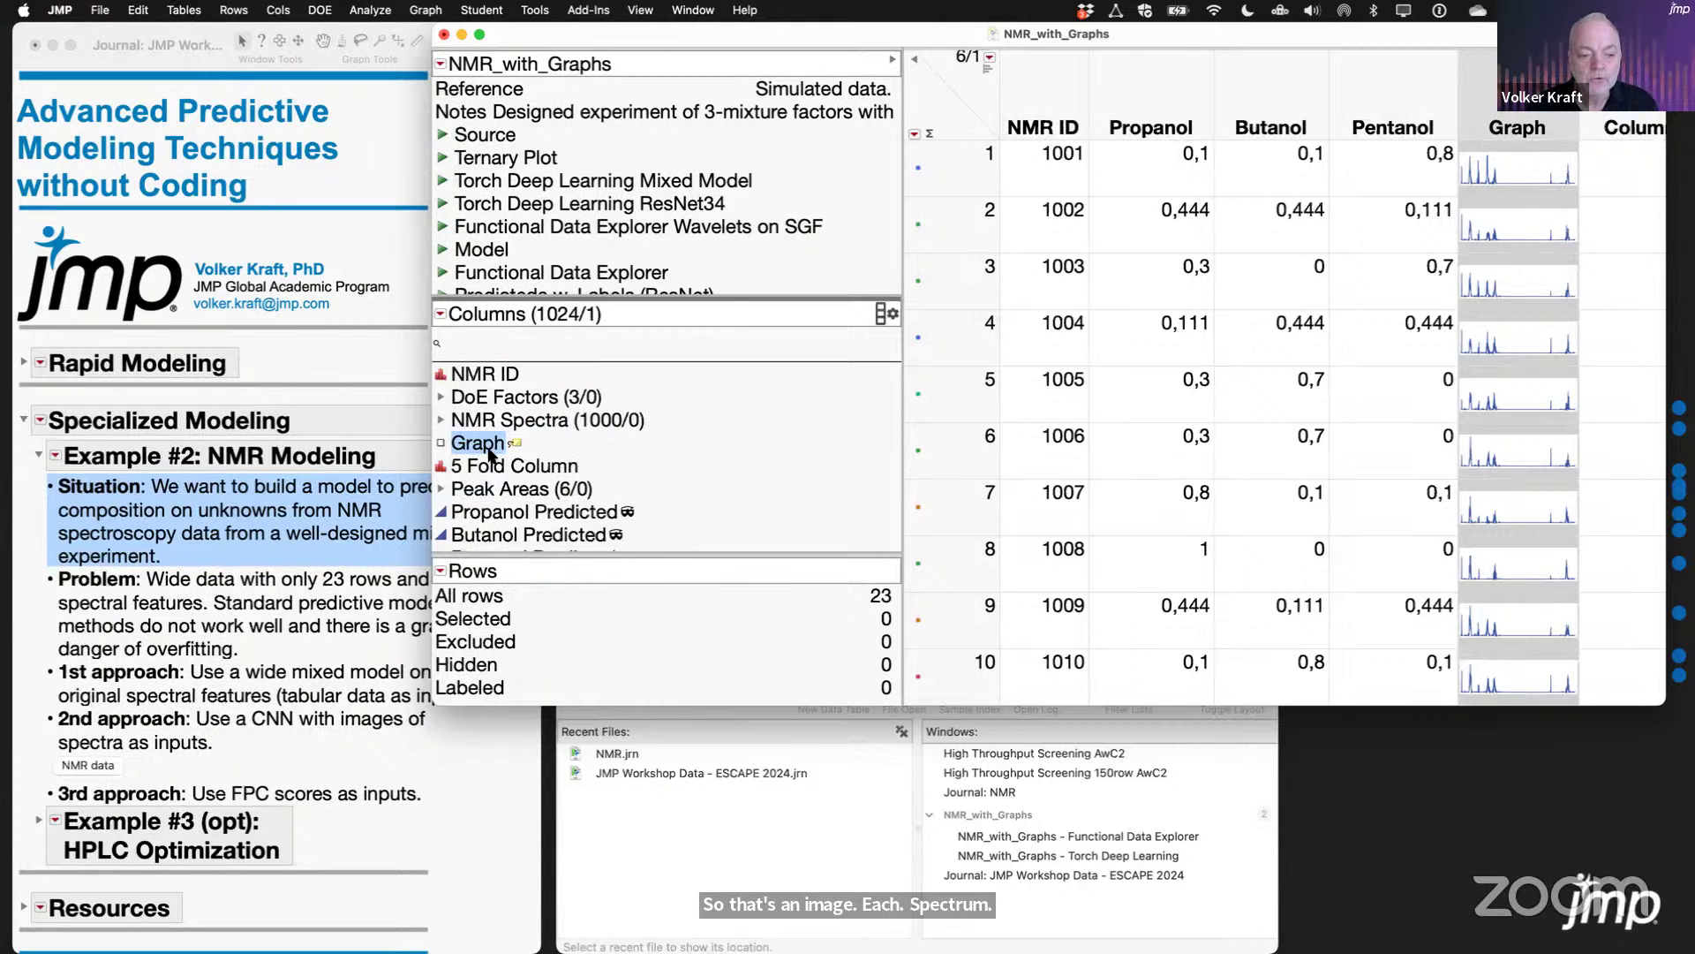
Step: Highlight the Problem paragraph and the 1st approach paragraph in the journal's NMR Modeling example
click(236, 607)
click(237, 608)
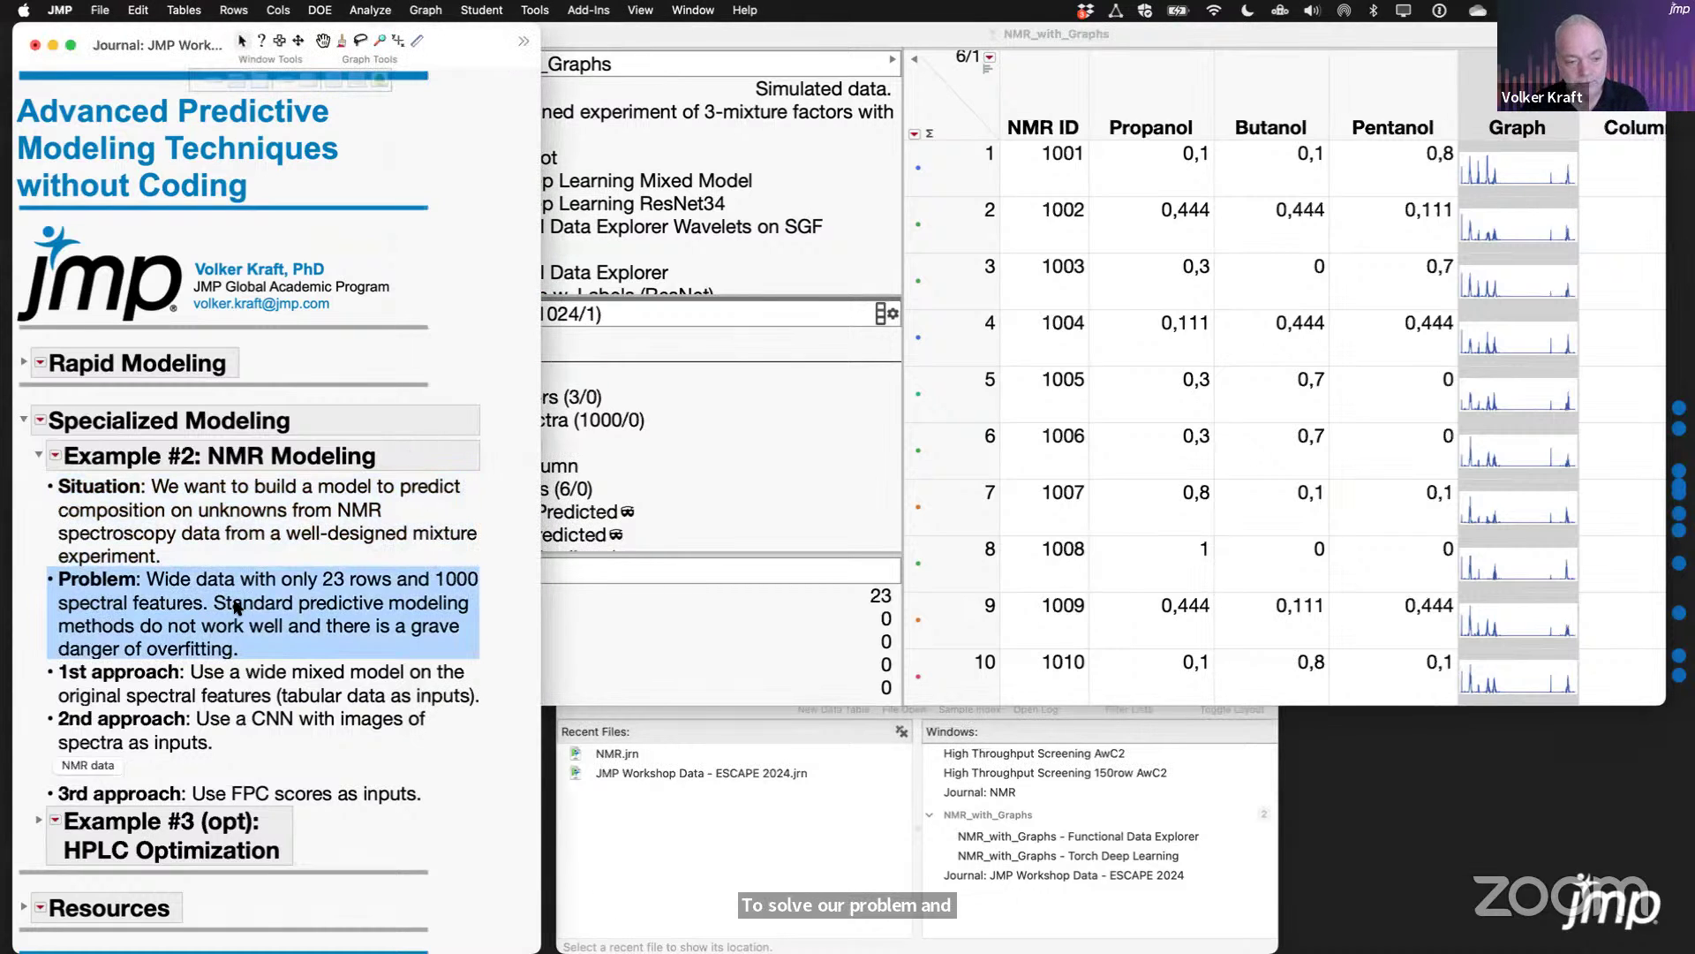
click(259, 682)
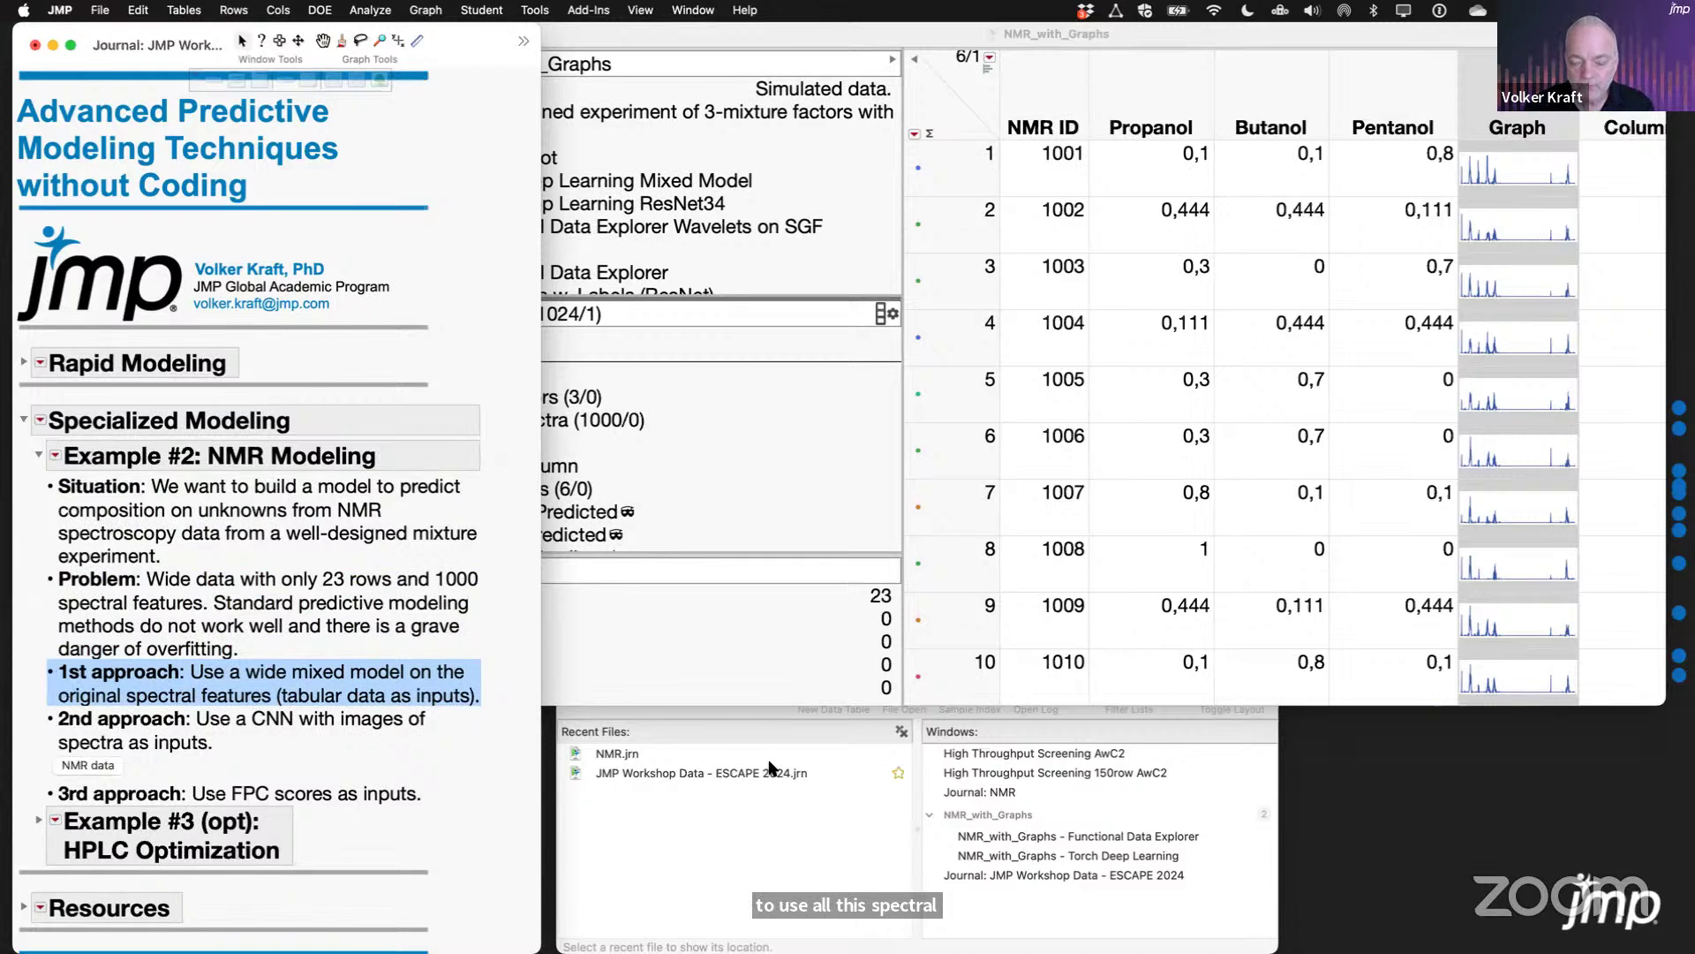
Step: Bring up the NMR_with_Graphs Torch Deep Learning report from JMP Home and move it beside the journal
double_click(1092, 856)
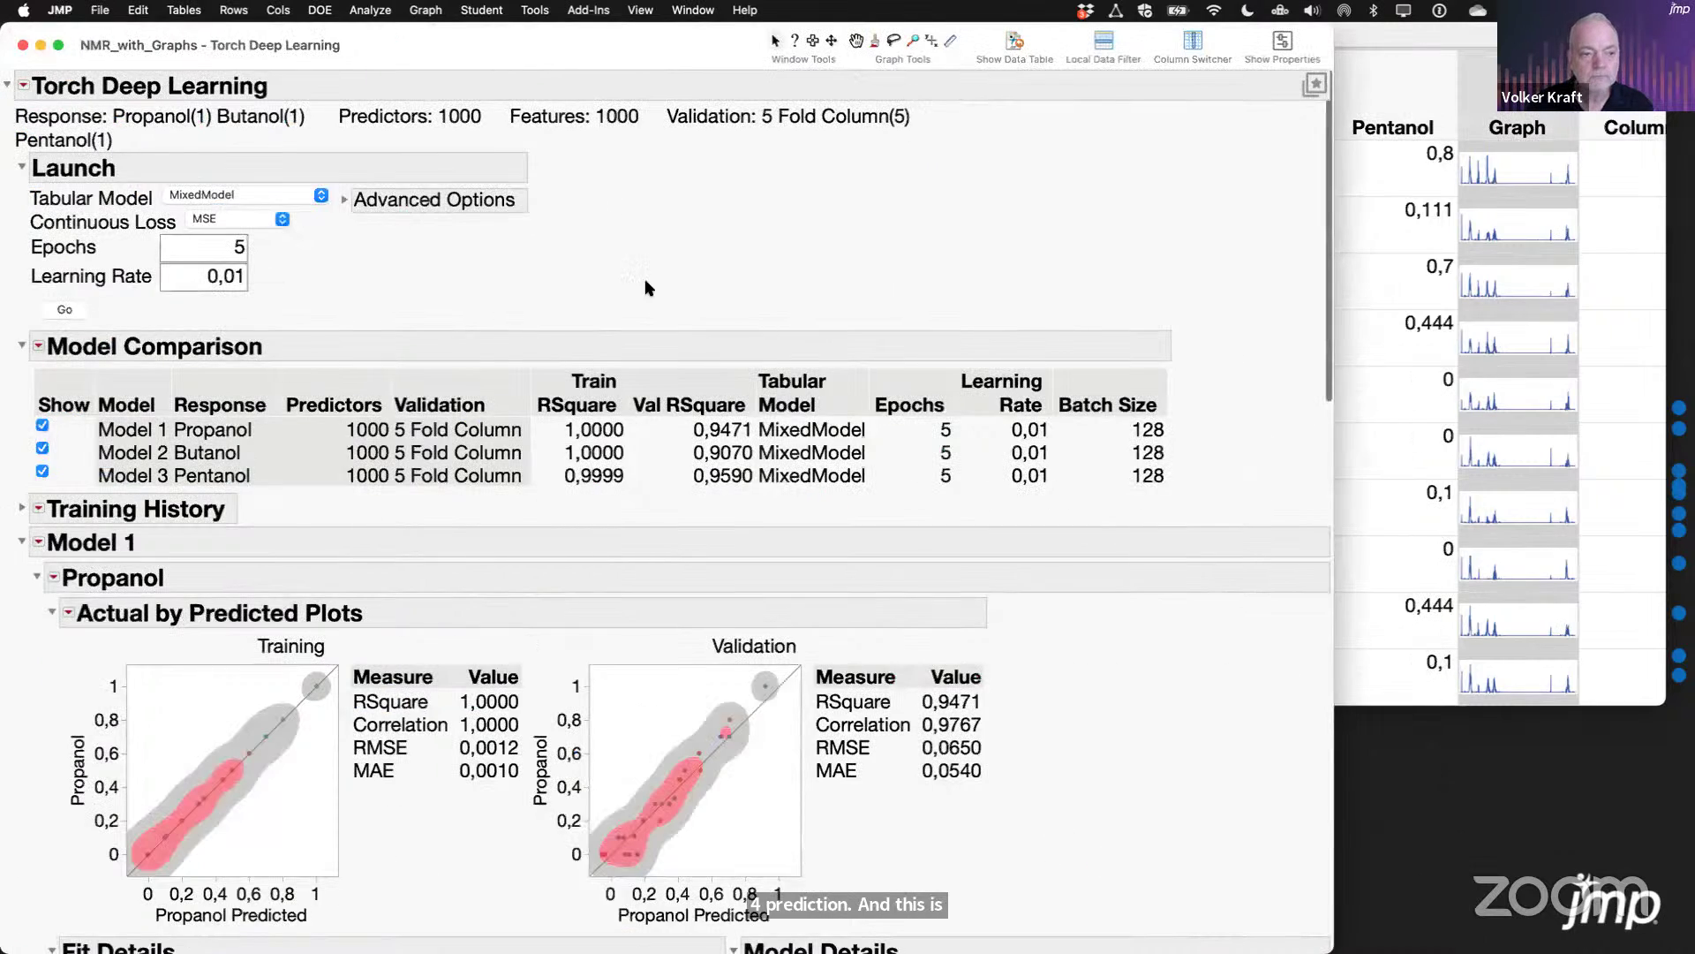
drag(431, 37, 736, 37)
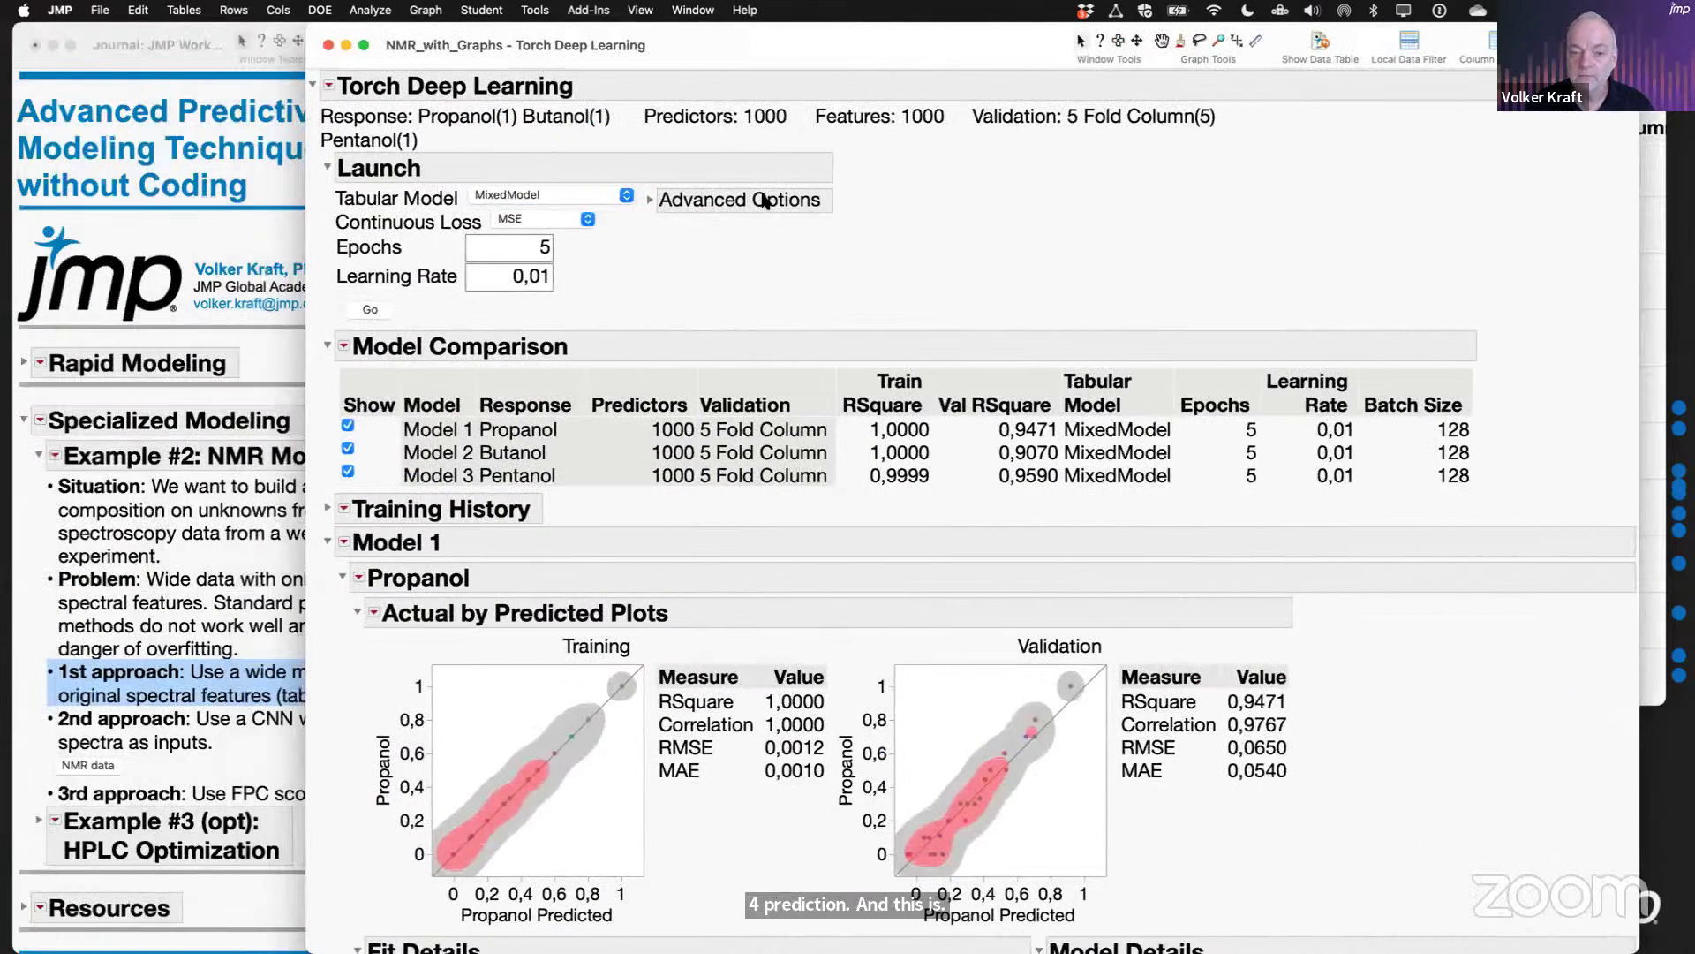
Step: Look up the Torch Deep Learning command among the add-ins, and circle the response specification in the open report
click(585, 13)
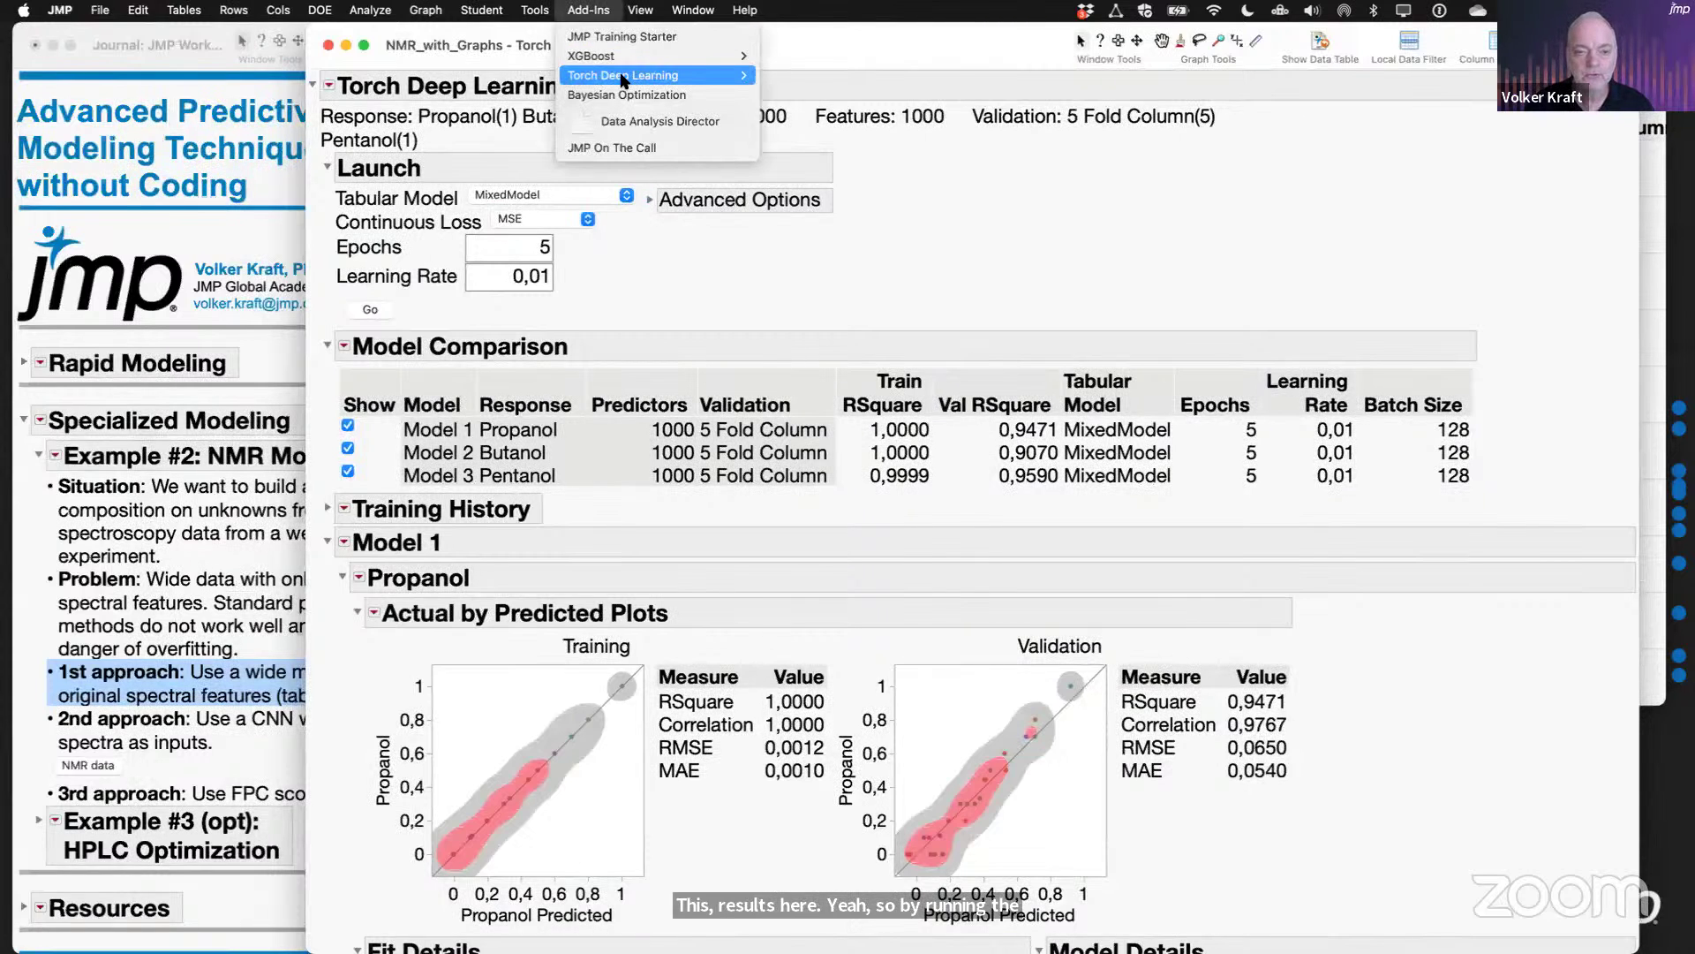
mouse_move(623, 78)
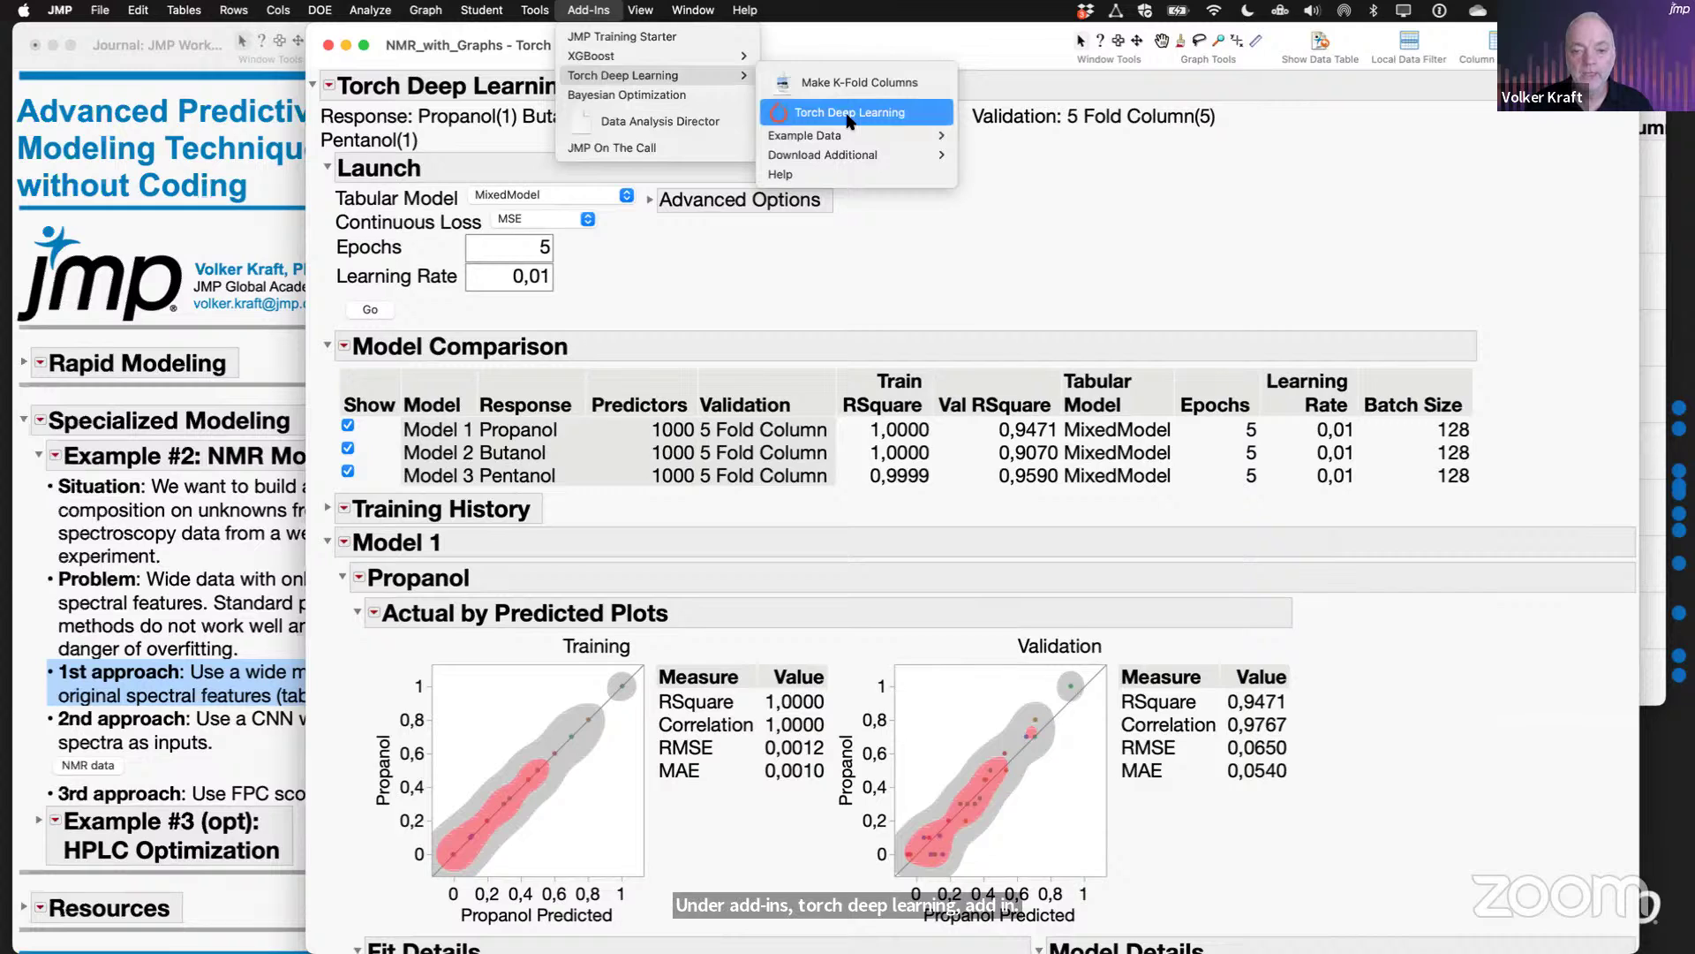
click(895, 324)
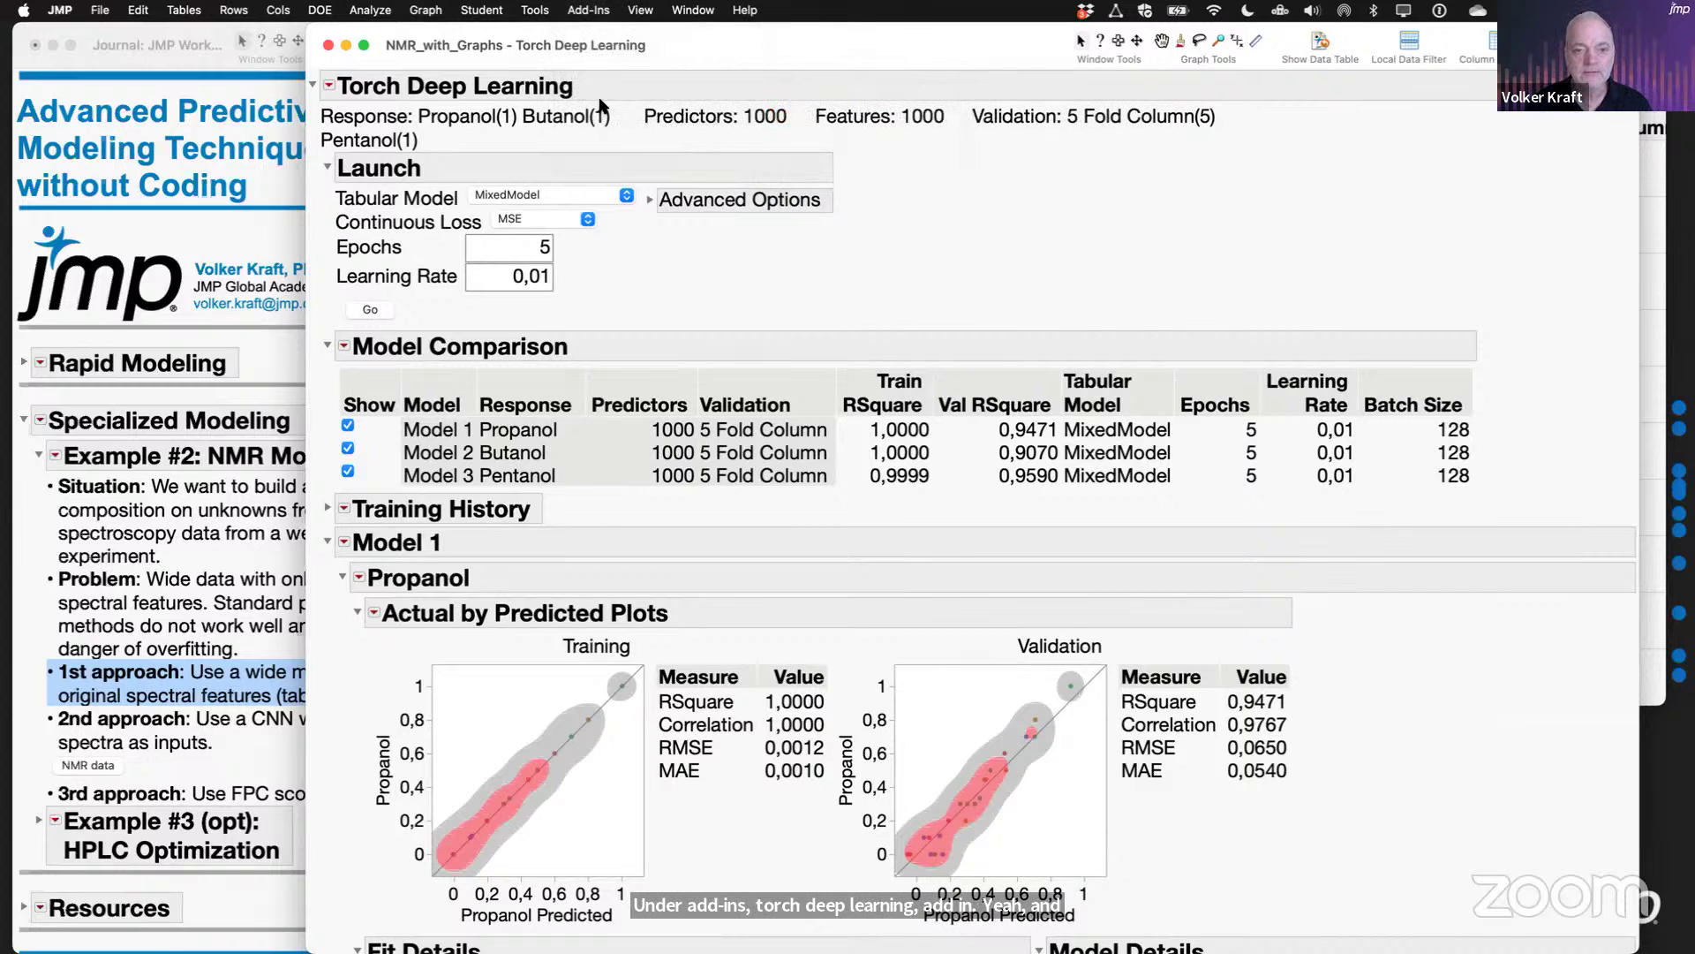
mouse_move(629, 77)
mouse_down()
mouse_move(579, 69)
mouse_move(371, 111)
mouse_move(664, 146)
mouse_up()
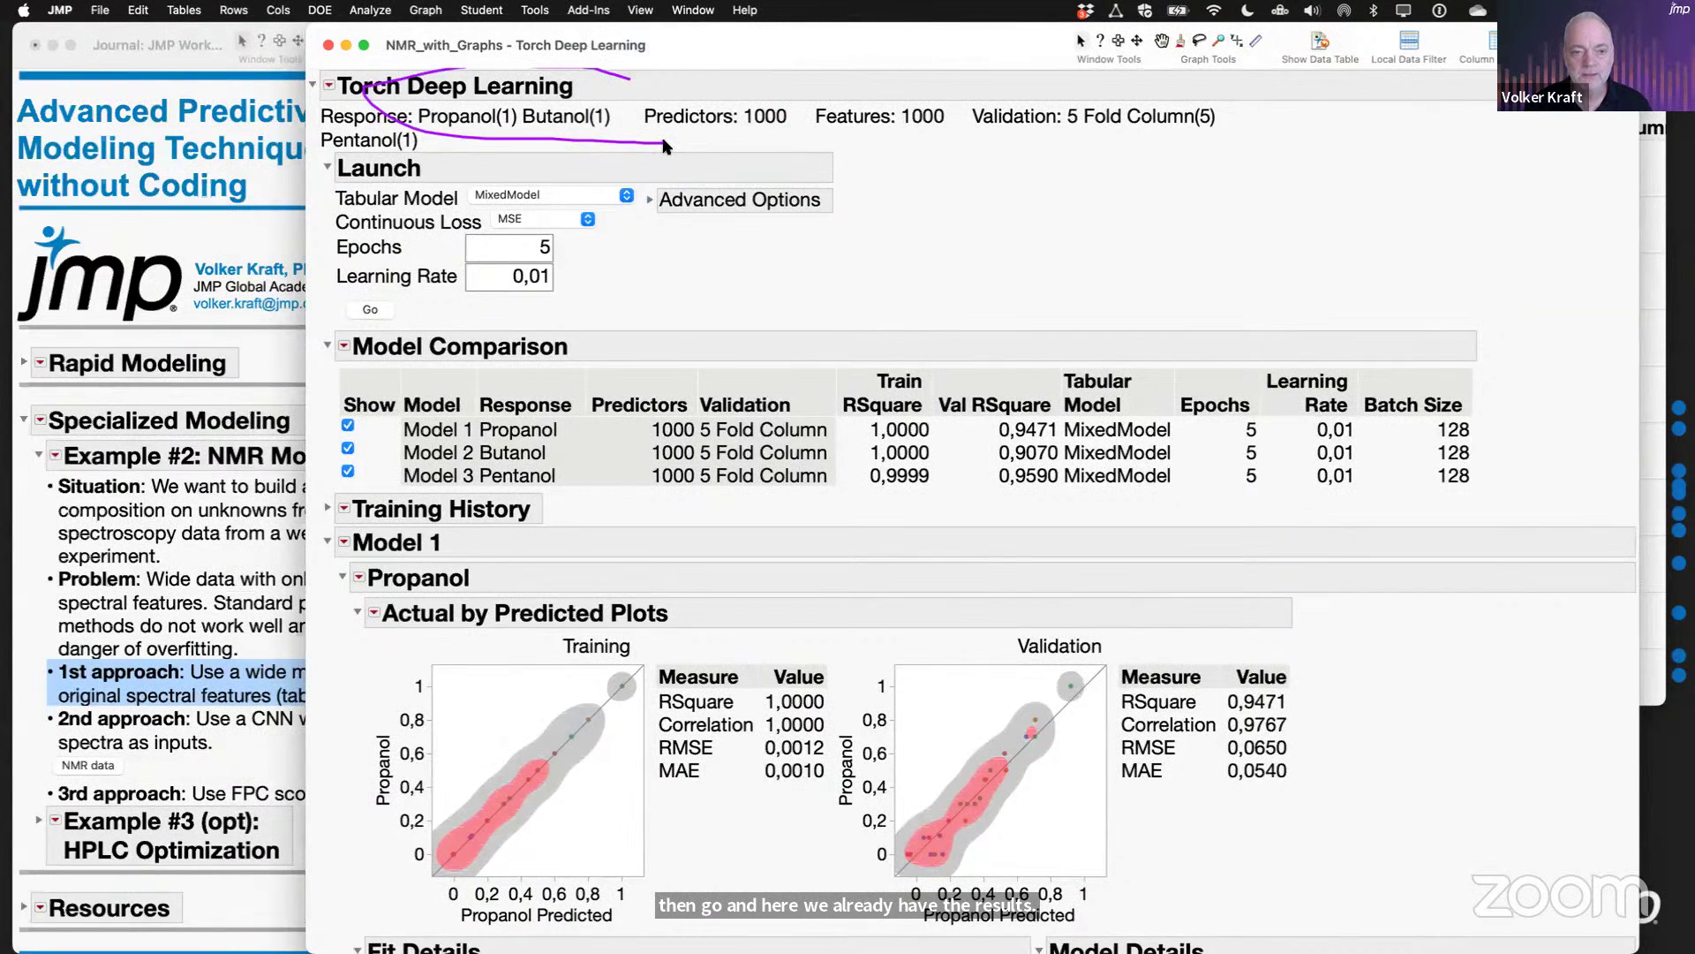
Step: Circle the response and predictor specification in the Torch Deep Learning report, and check the Advanced Options before collapsing them again
mouse_move(664, 143)
mouse_down()
mouse_move(309, 115)
mouse_move(550, 166)
mouse_up()
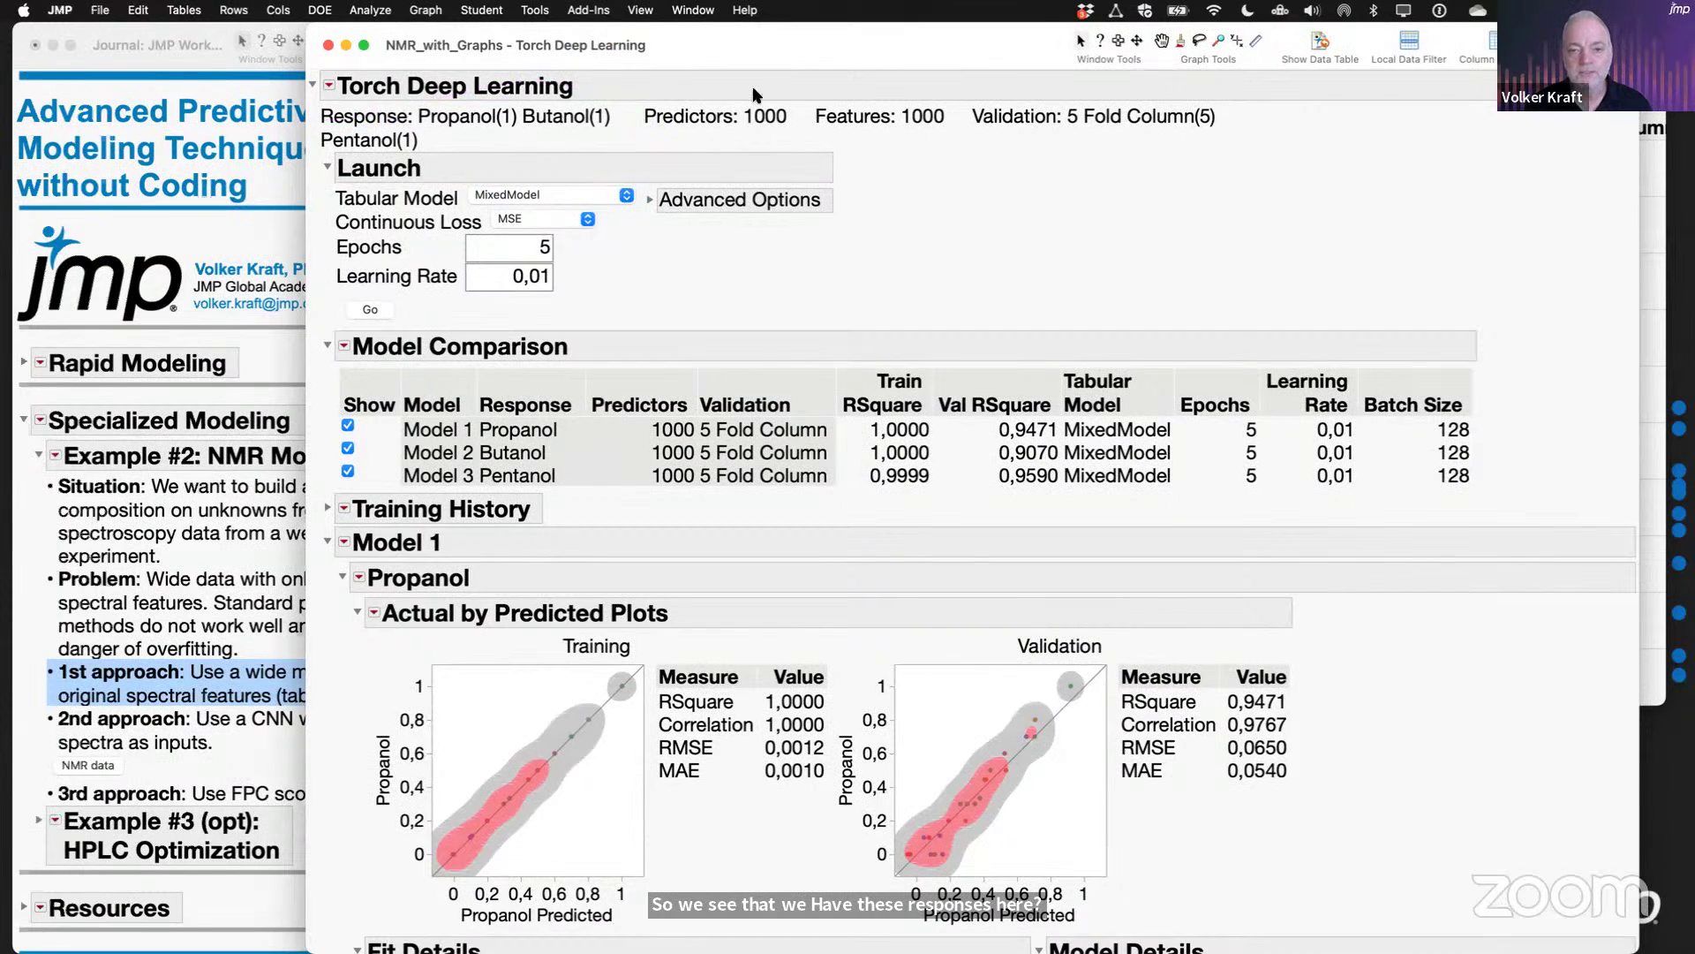
mouse_move(771, 89)
mouse_down()
mouse_move(652, 88)
mouse_move(792, 91)
mouse_up()
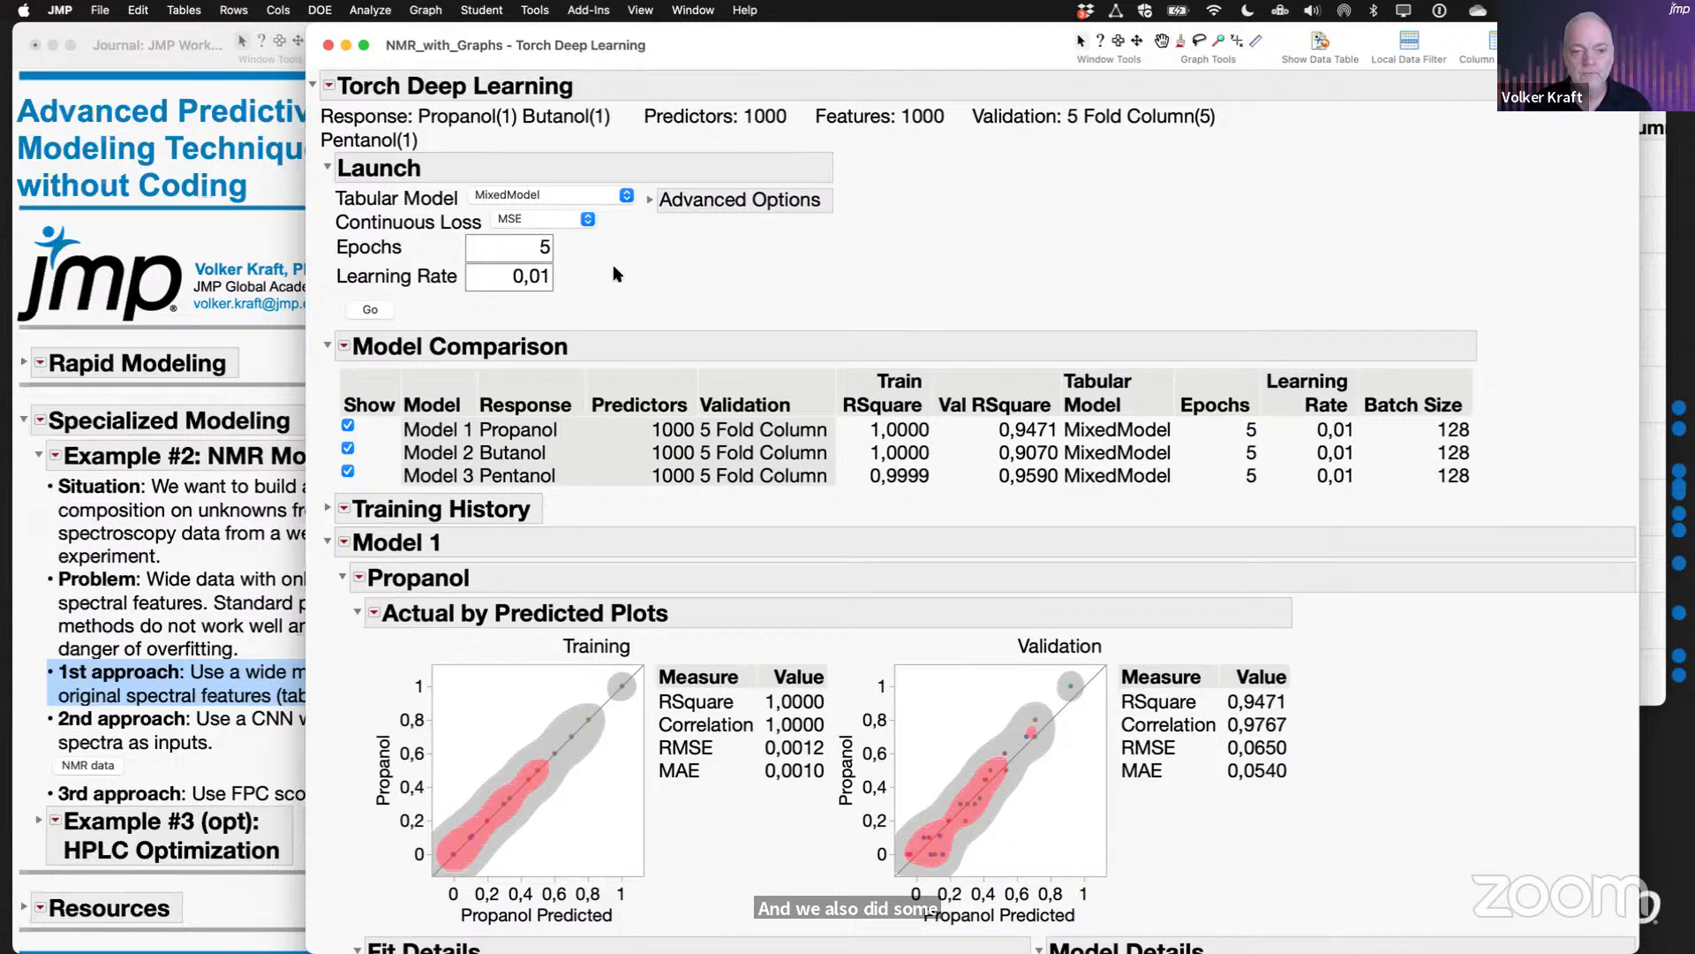
click(649, 201)
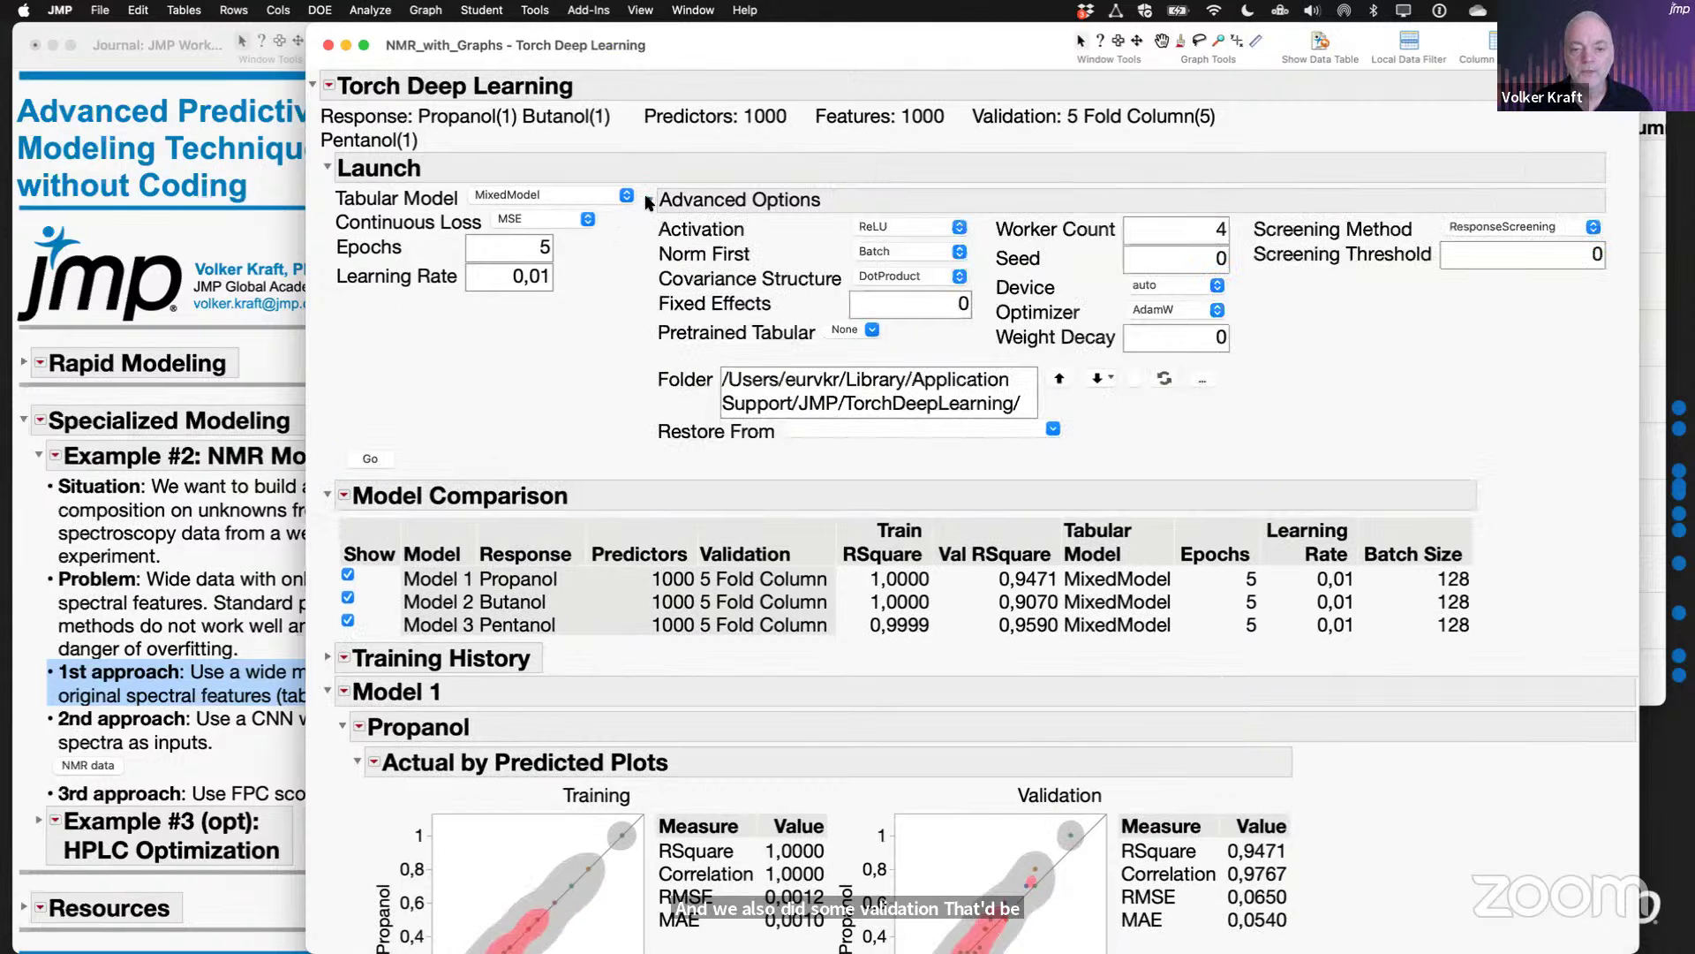
click(649, 201)
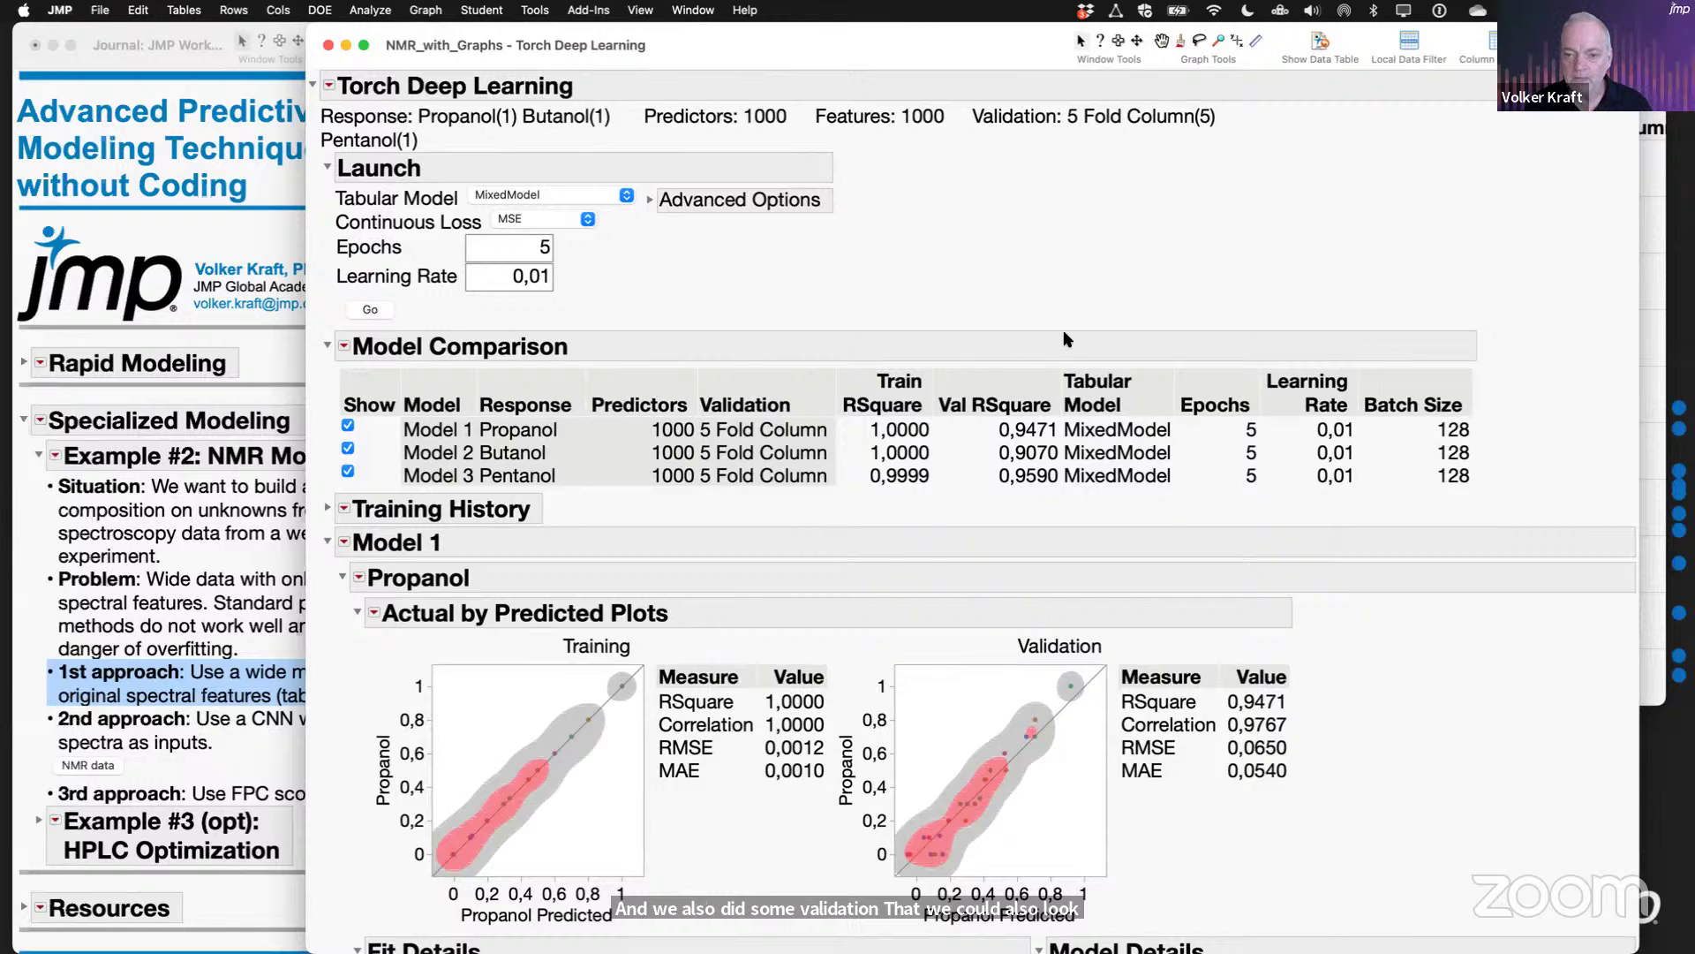
Step: Circle the Val RSquare column in Model Comparison, and review the Propanol and Butanol actual by predicted plots and fit details
mouse_move(1066, 333)
mouse_down()
mouse_move(946, 315)
mouse_move(918, 468)
mouse_move(1077, 490)
mouse_move(1078, 323)
mouse_up()
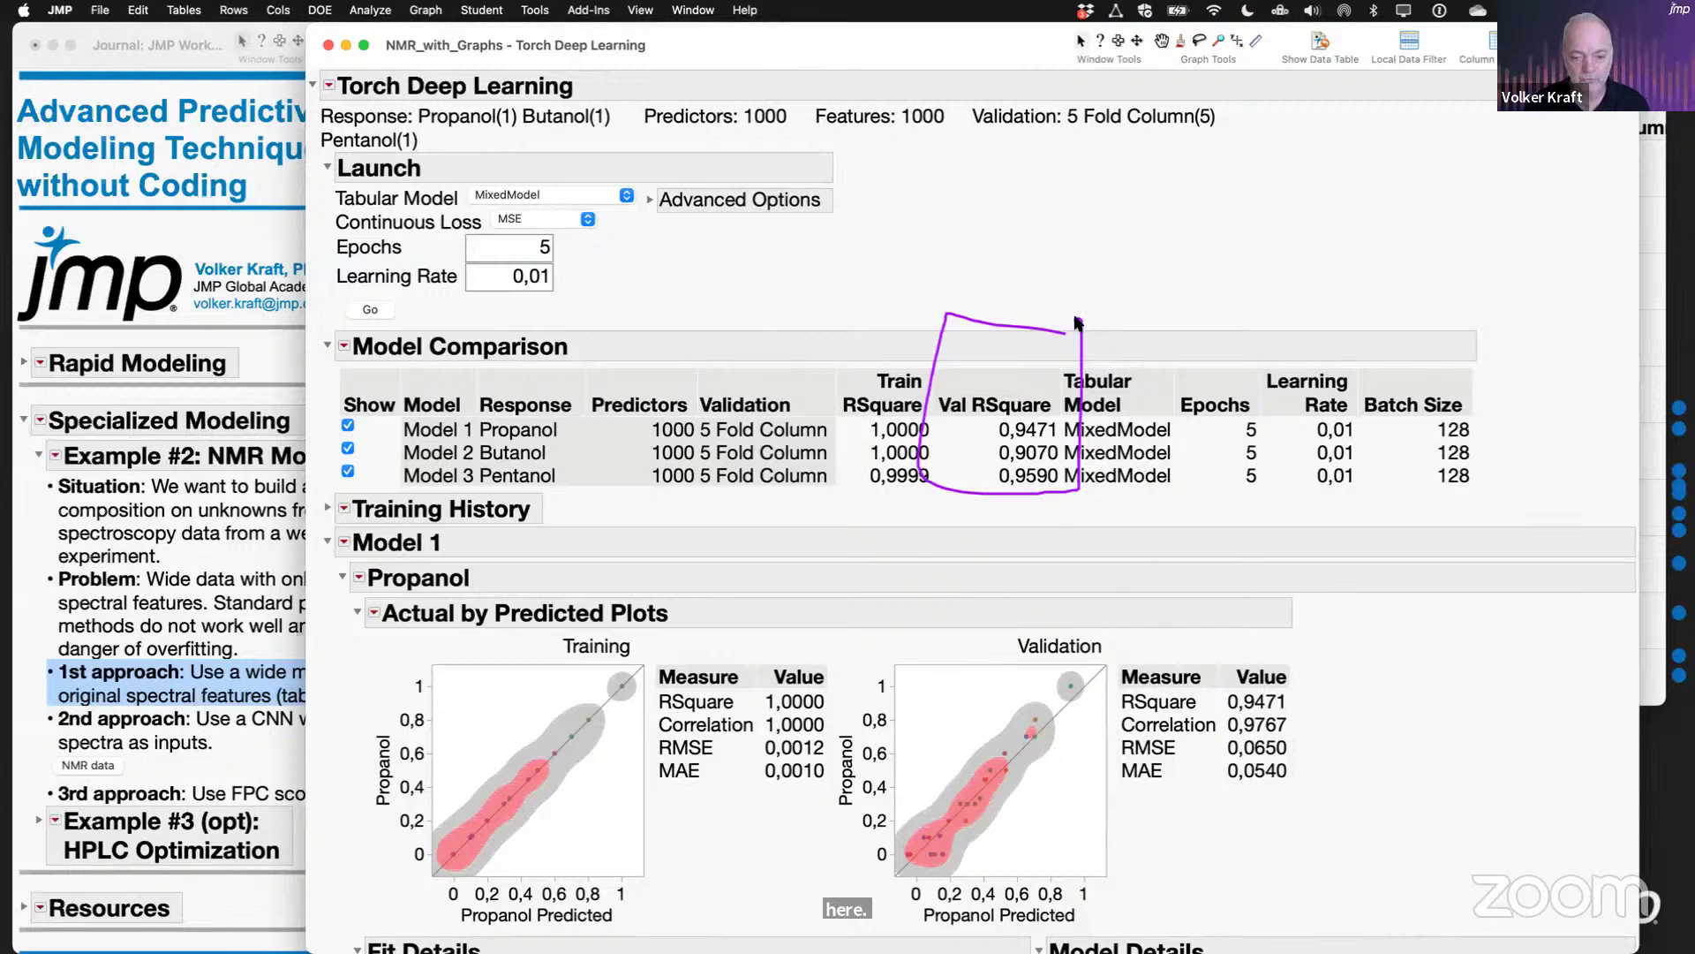
scroll(885, 622, down, 5)
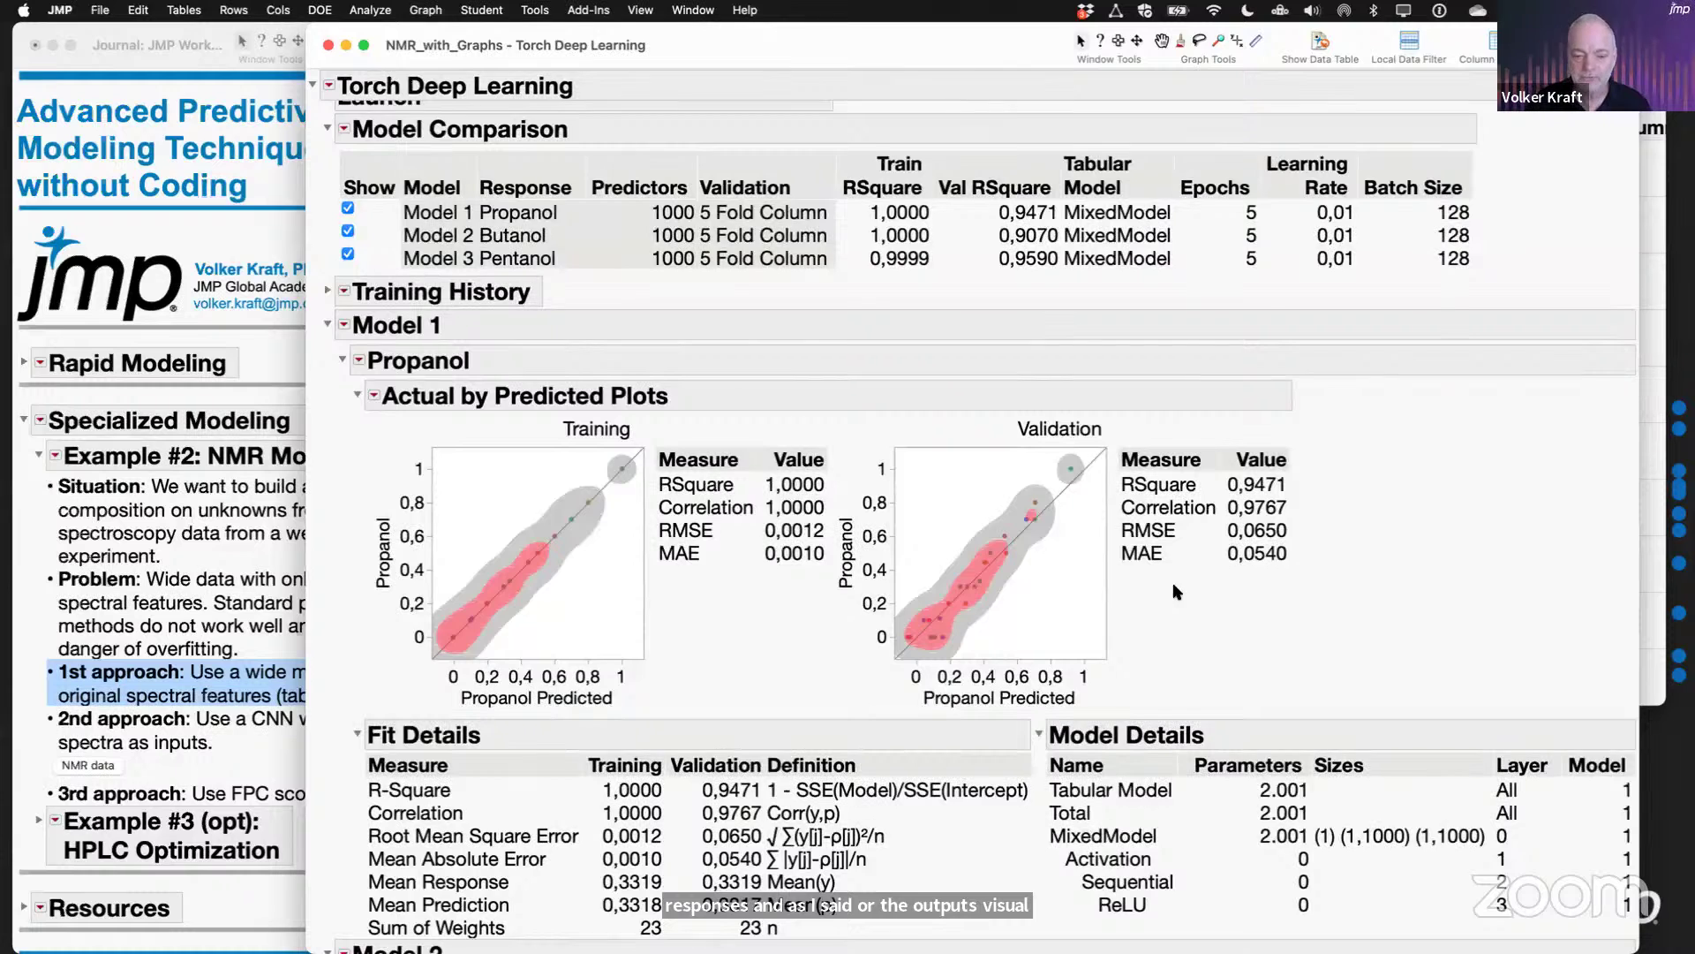
scroll(1177, 591, down, 10)
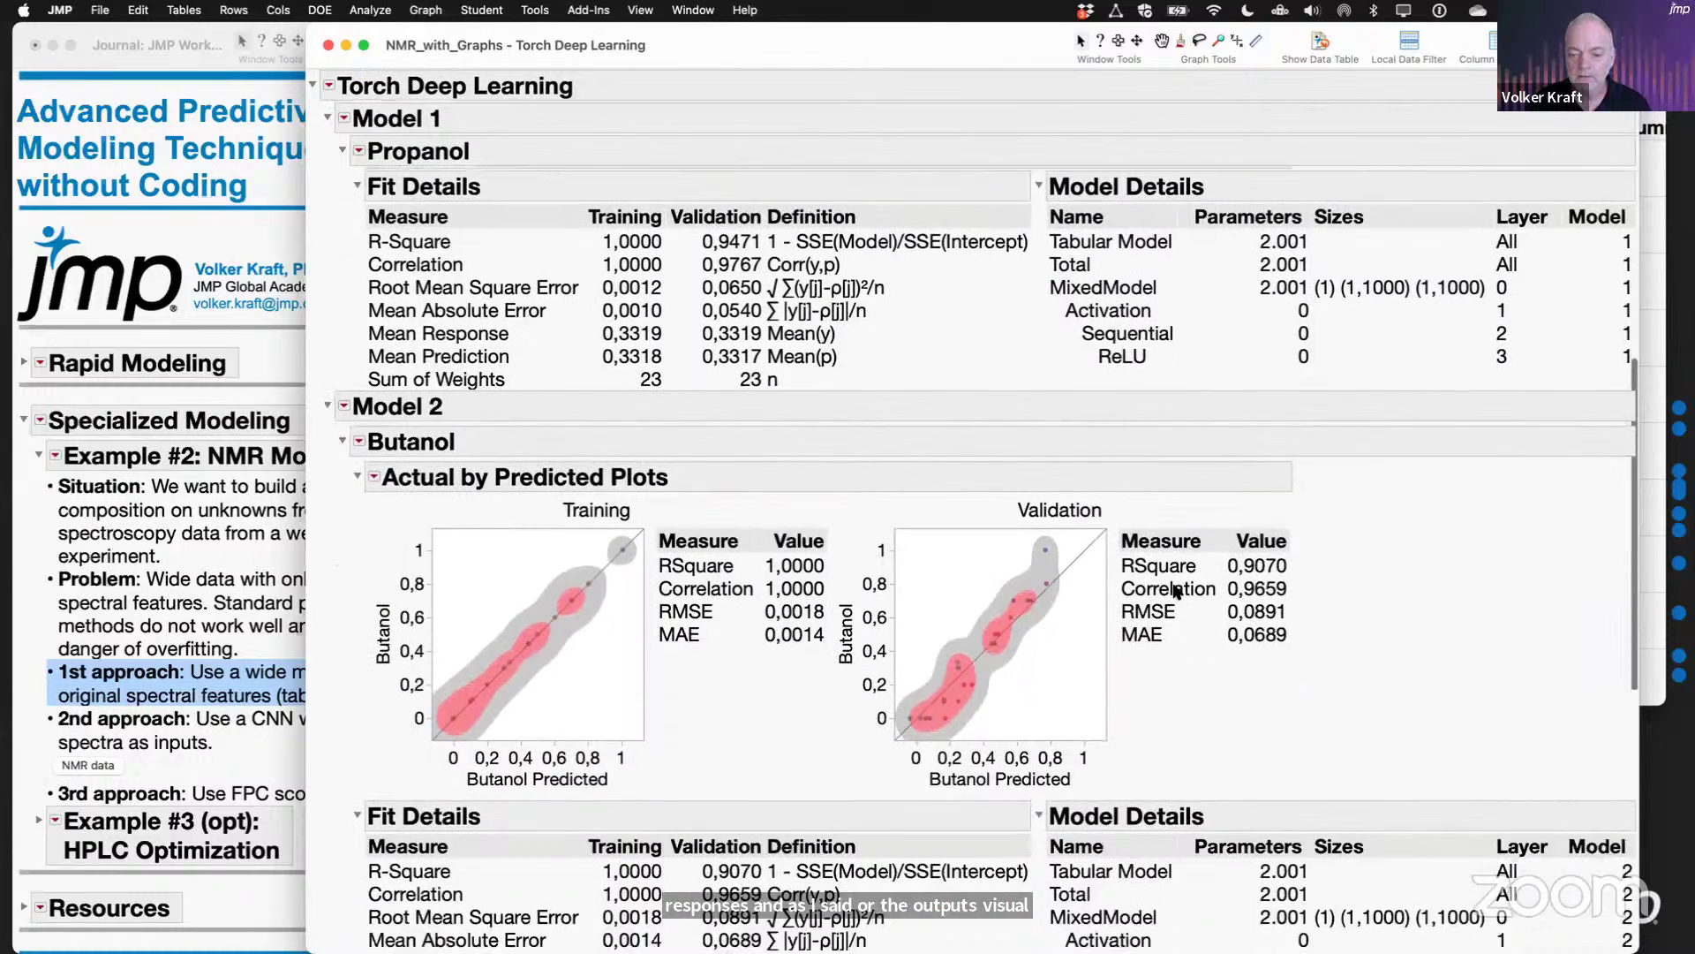
scroll(1177, 592, down, 1)
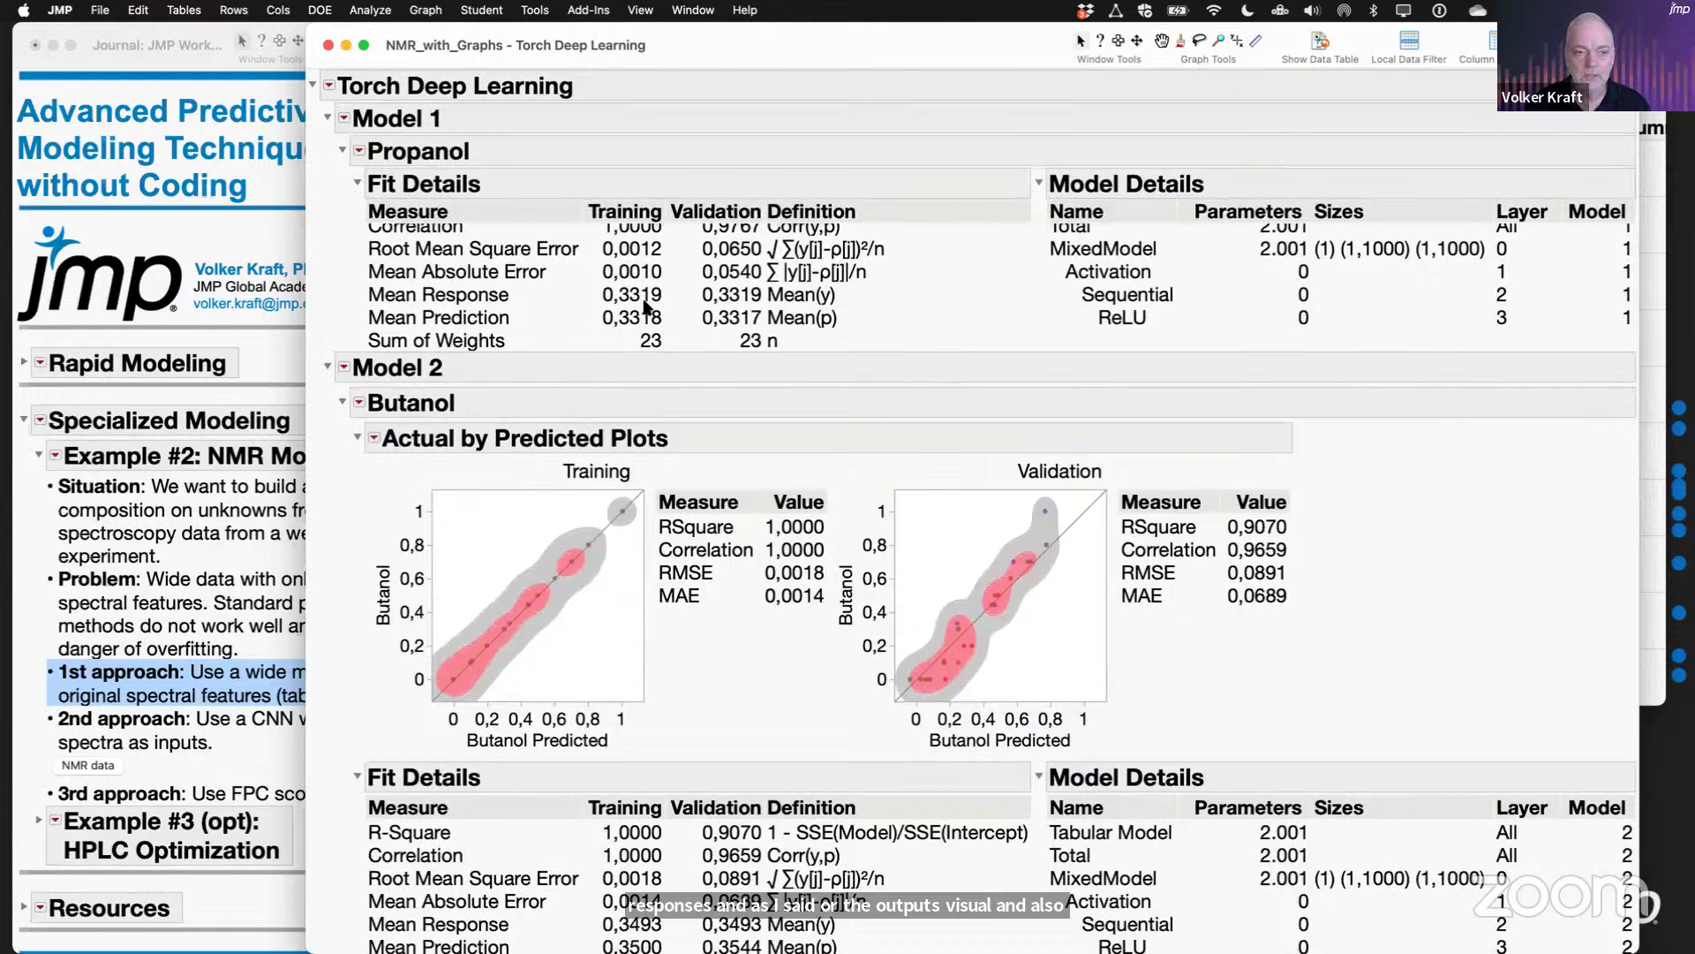
Step: Put away the Torch Deep Learning report and highlight the 2nd approach paragraph in the workshop journal
click(346, 47)
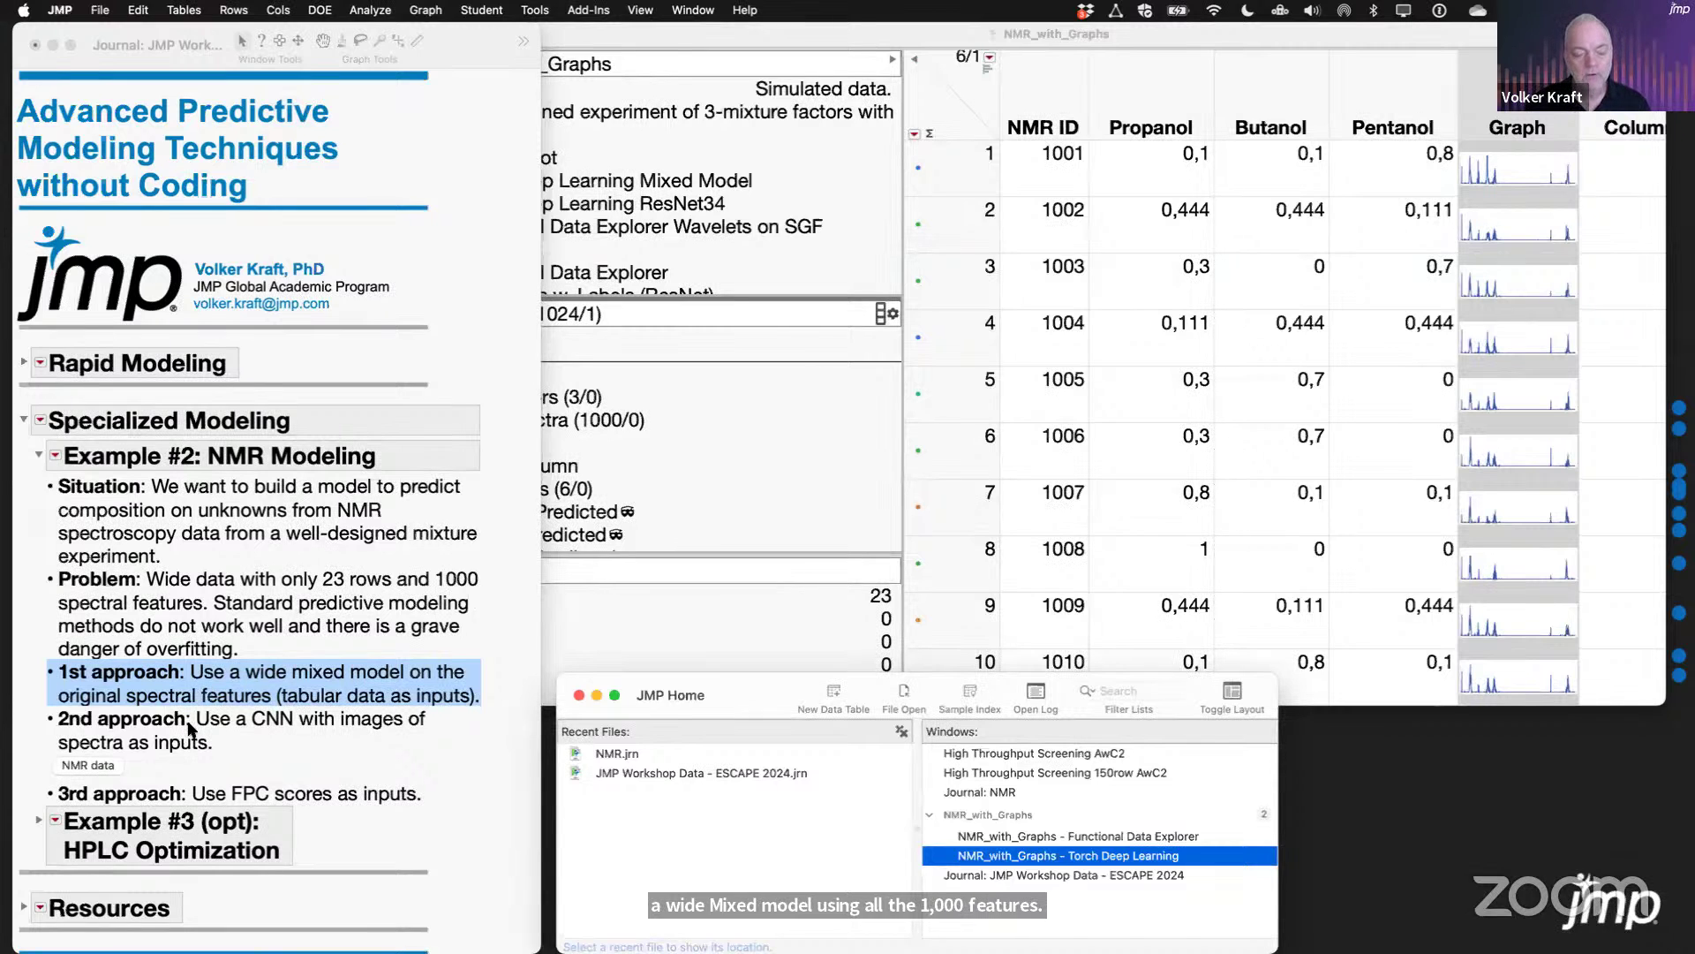
click(189, 730)
click(189, 730)
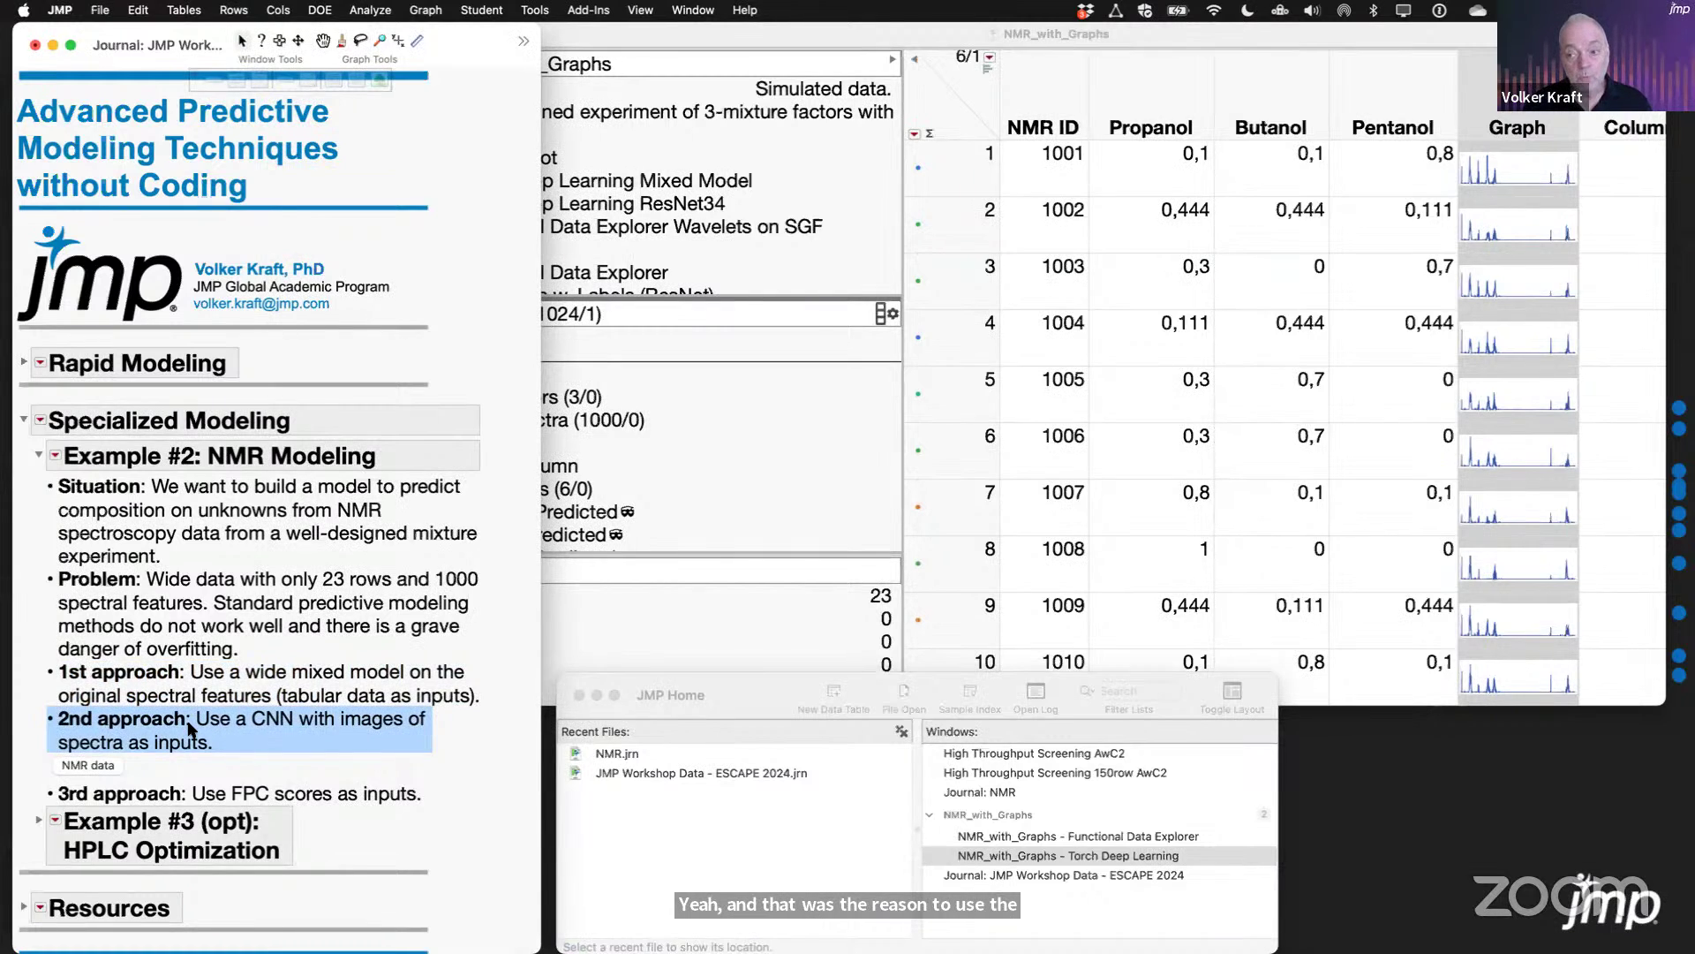
Step: Bring up the NMR journal from JMP Home and circle its image model settings and the Image Size option
click(1536, 110)
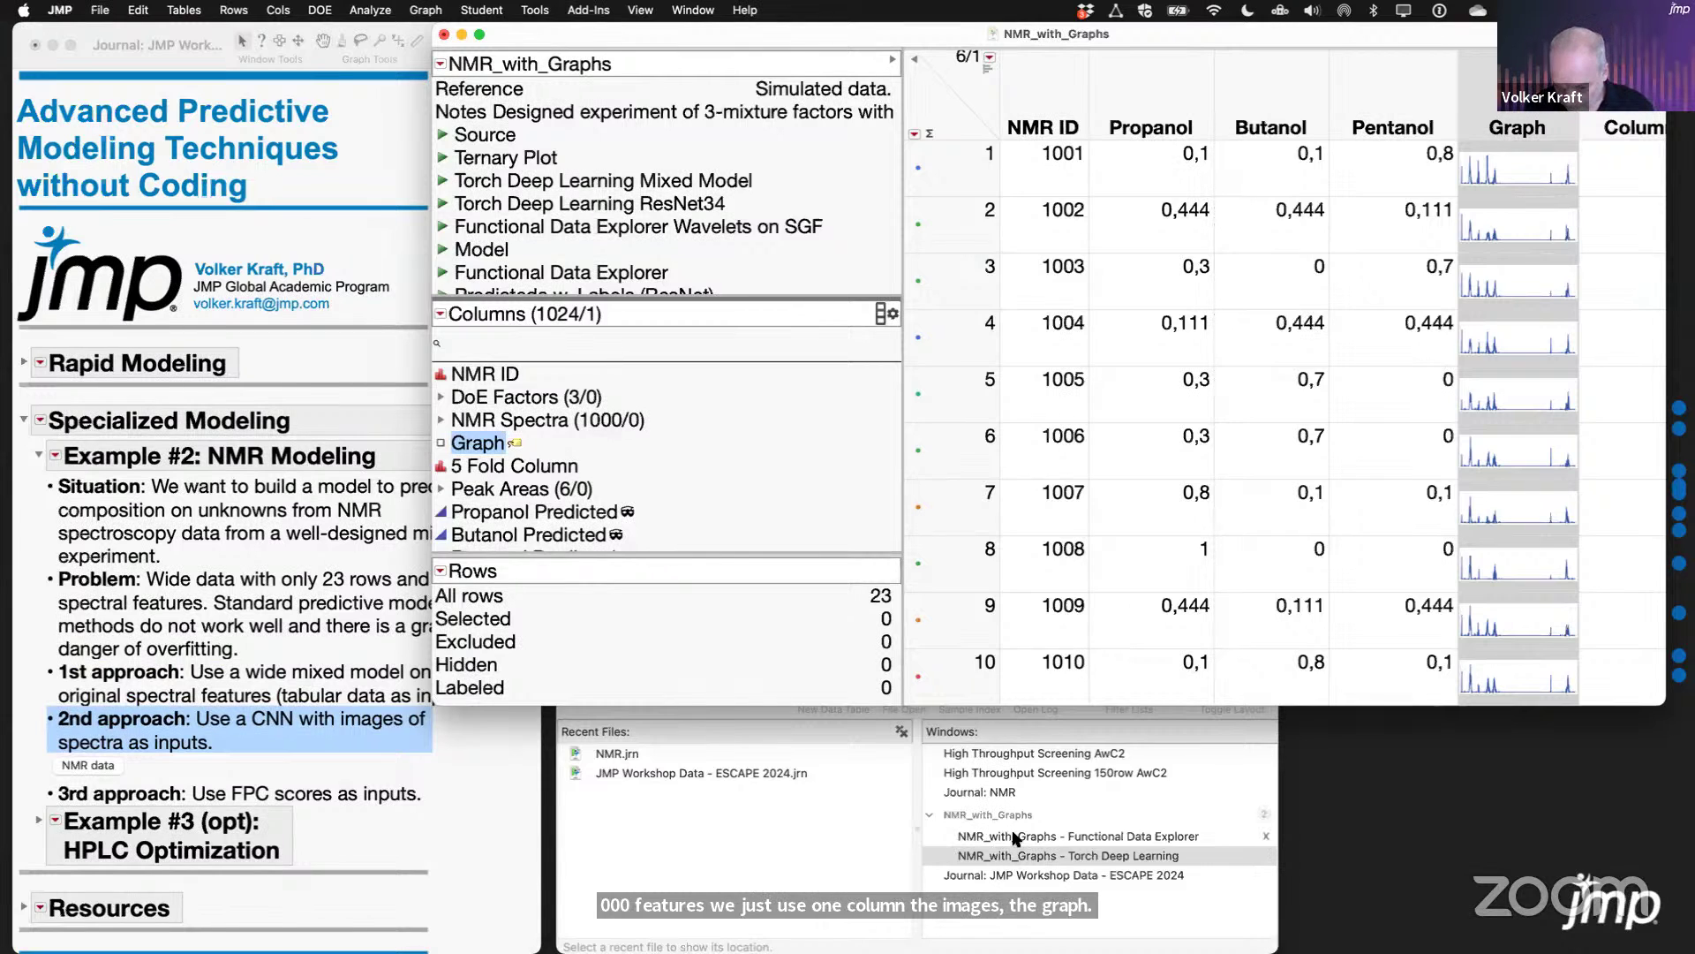
click(998, 791)
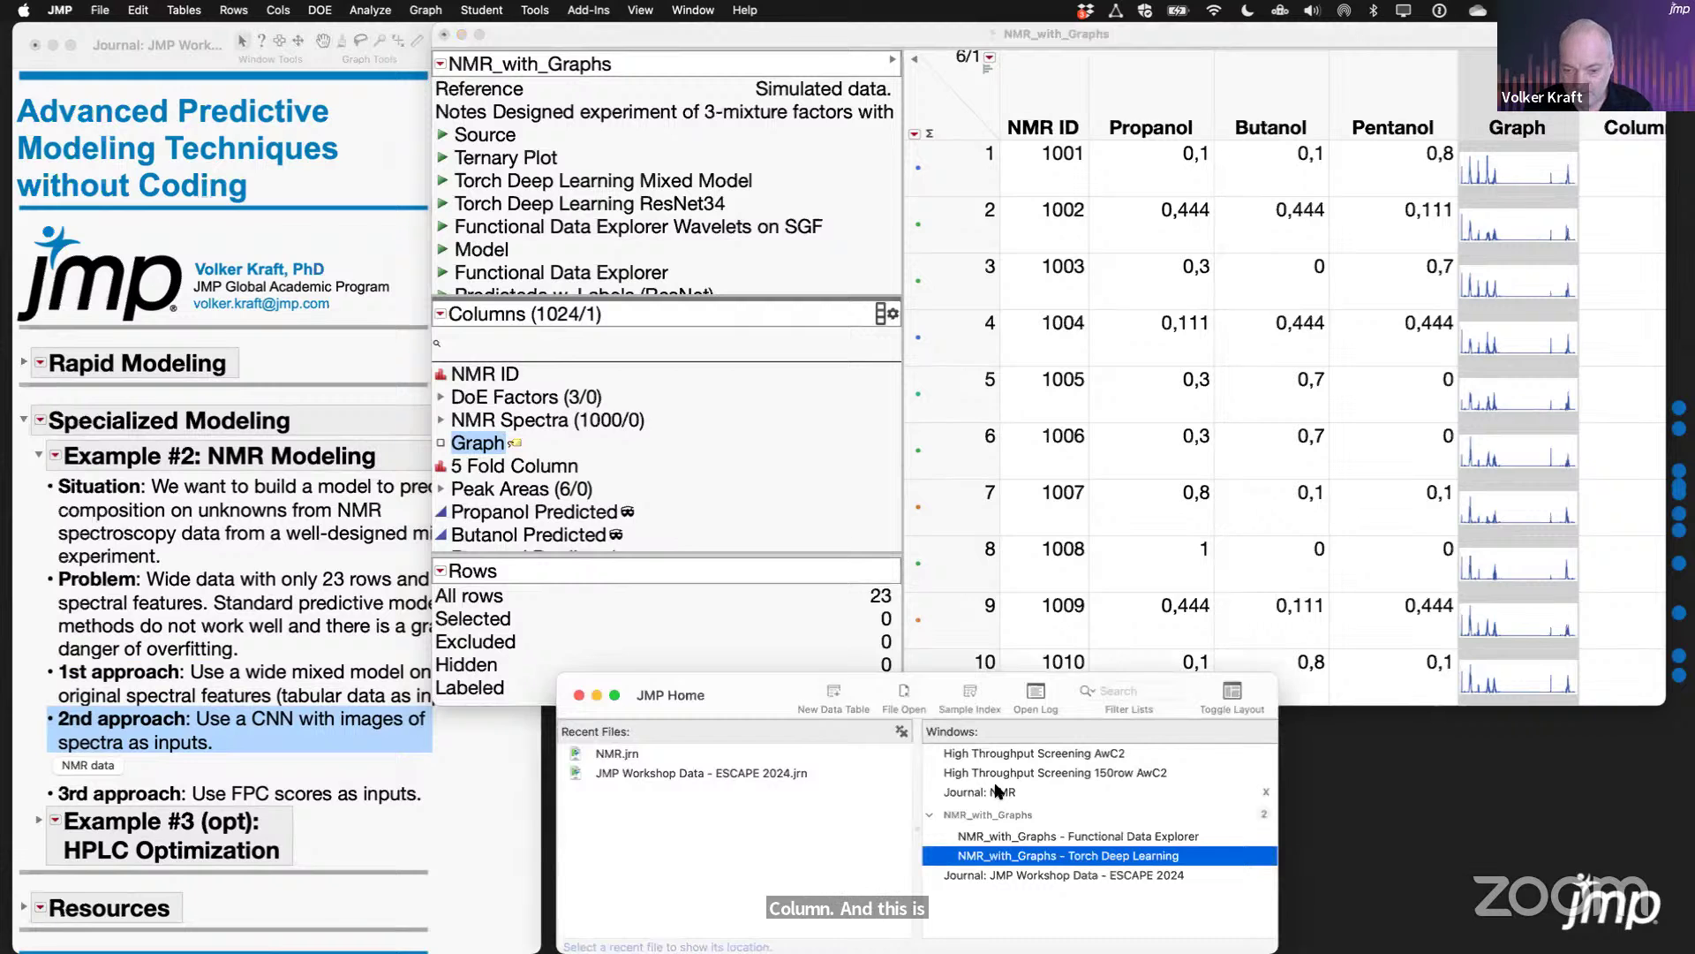
double_click(998, 790)
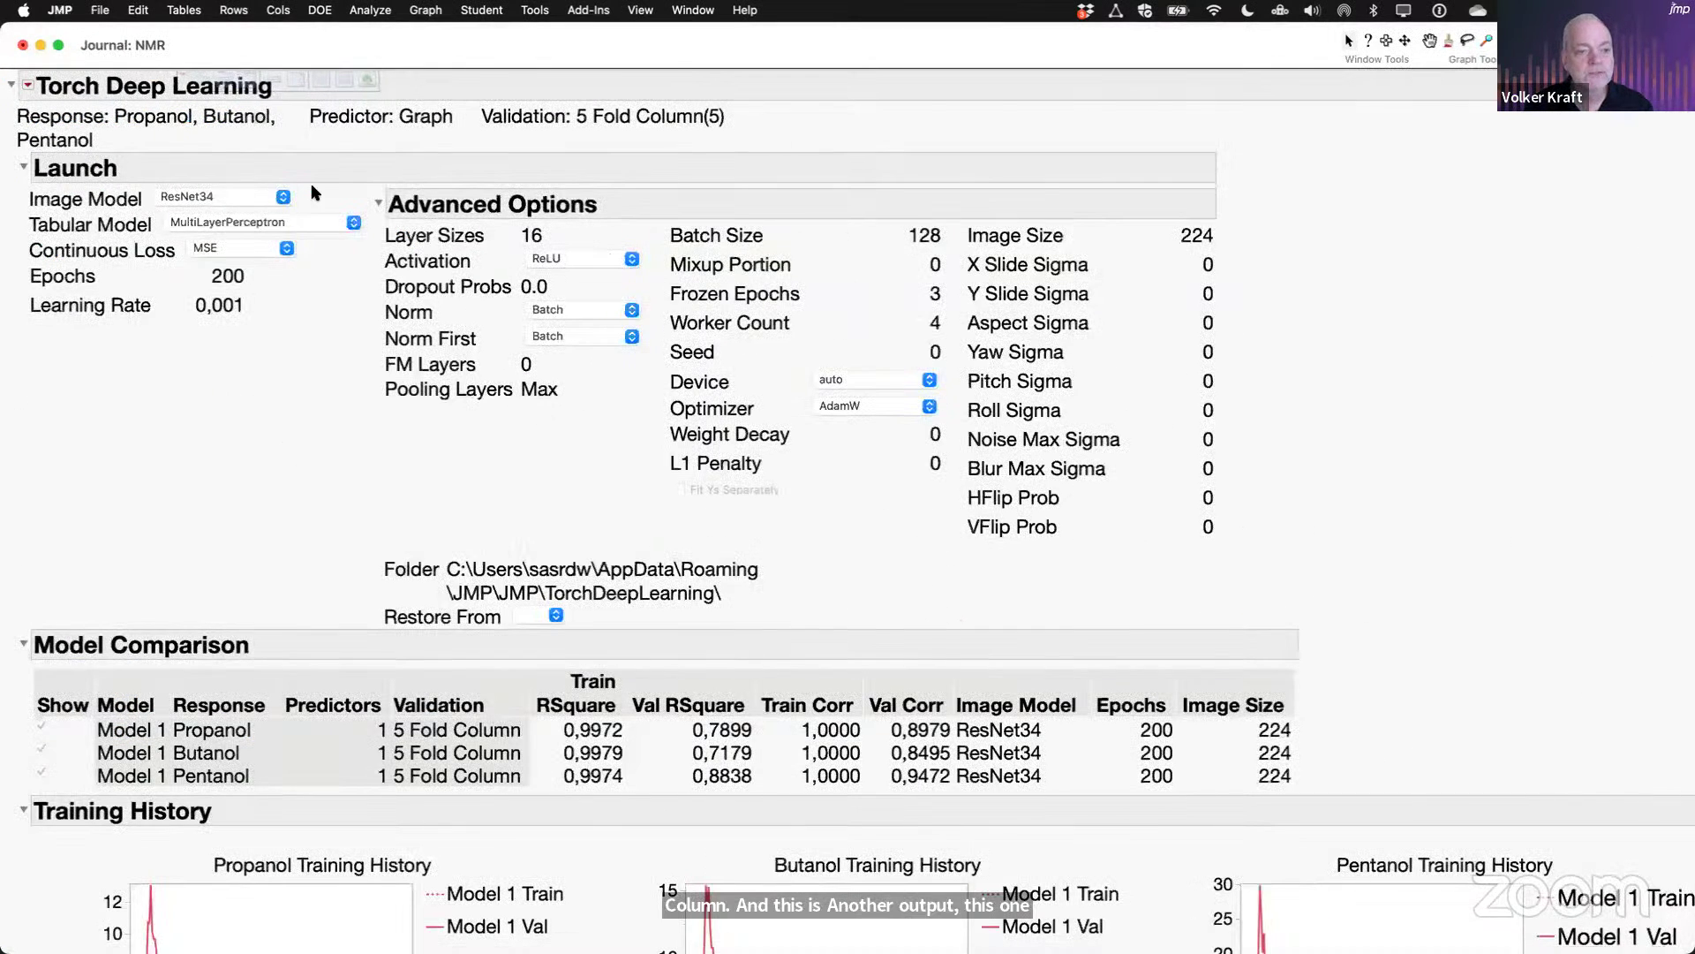
mouse_move(310, 185)
mouse_down()
mouse_move(212, 161)
mouse_move(27, 163)
mouse_move(9, 201)
mouse_up()
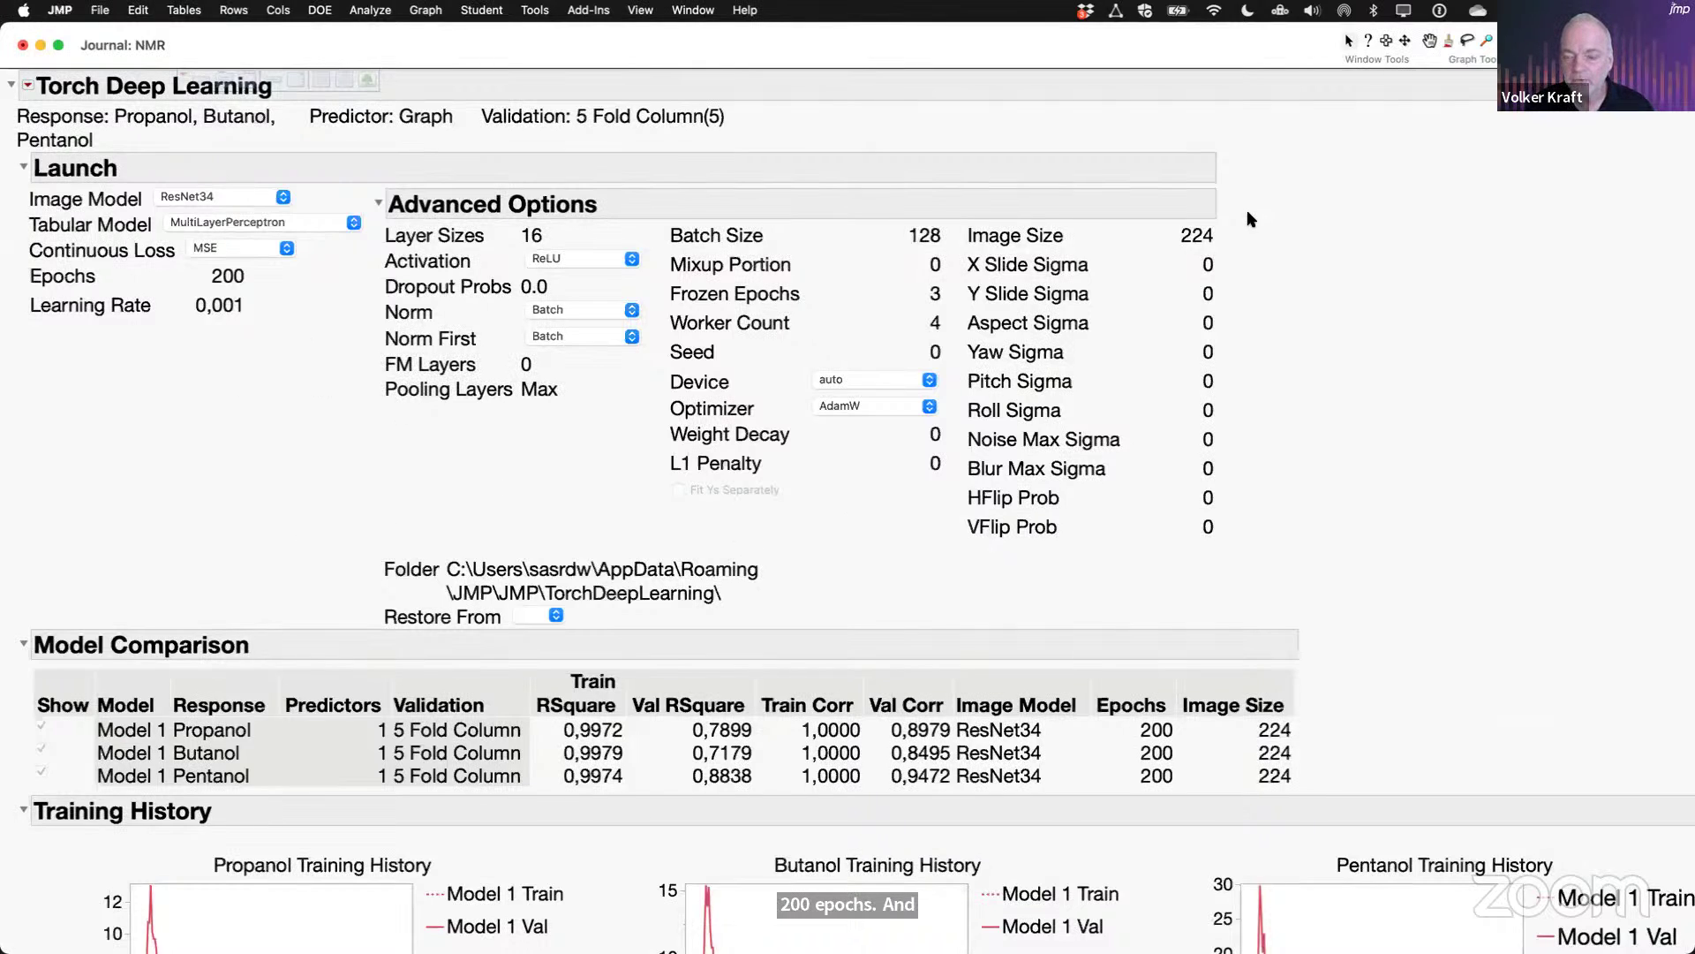
mouse_move(1187, 207)
mouse_down()
mouse_move(1165, 202)
mouse_move(1188, 254)
mouse_move(1245, 212)
mouse_up()
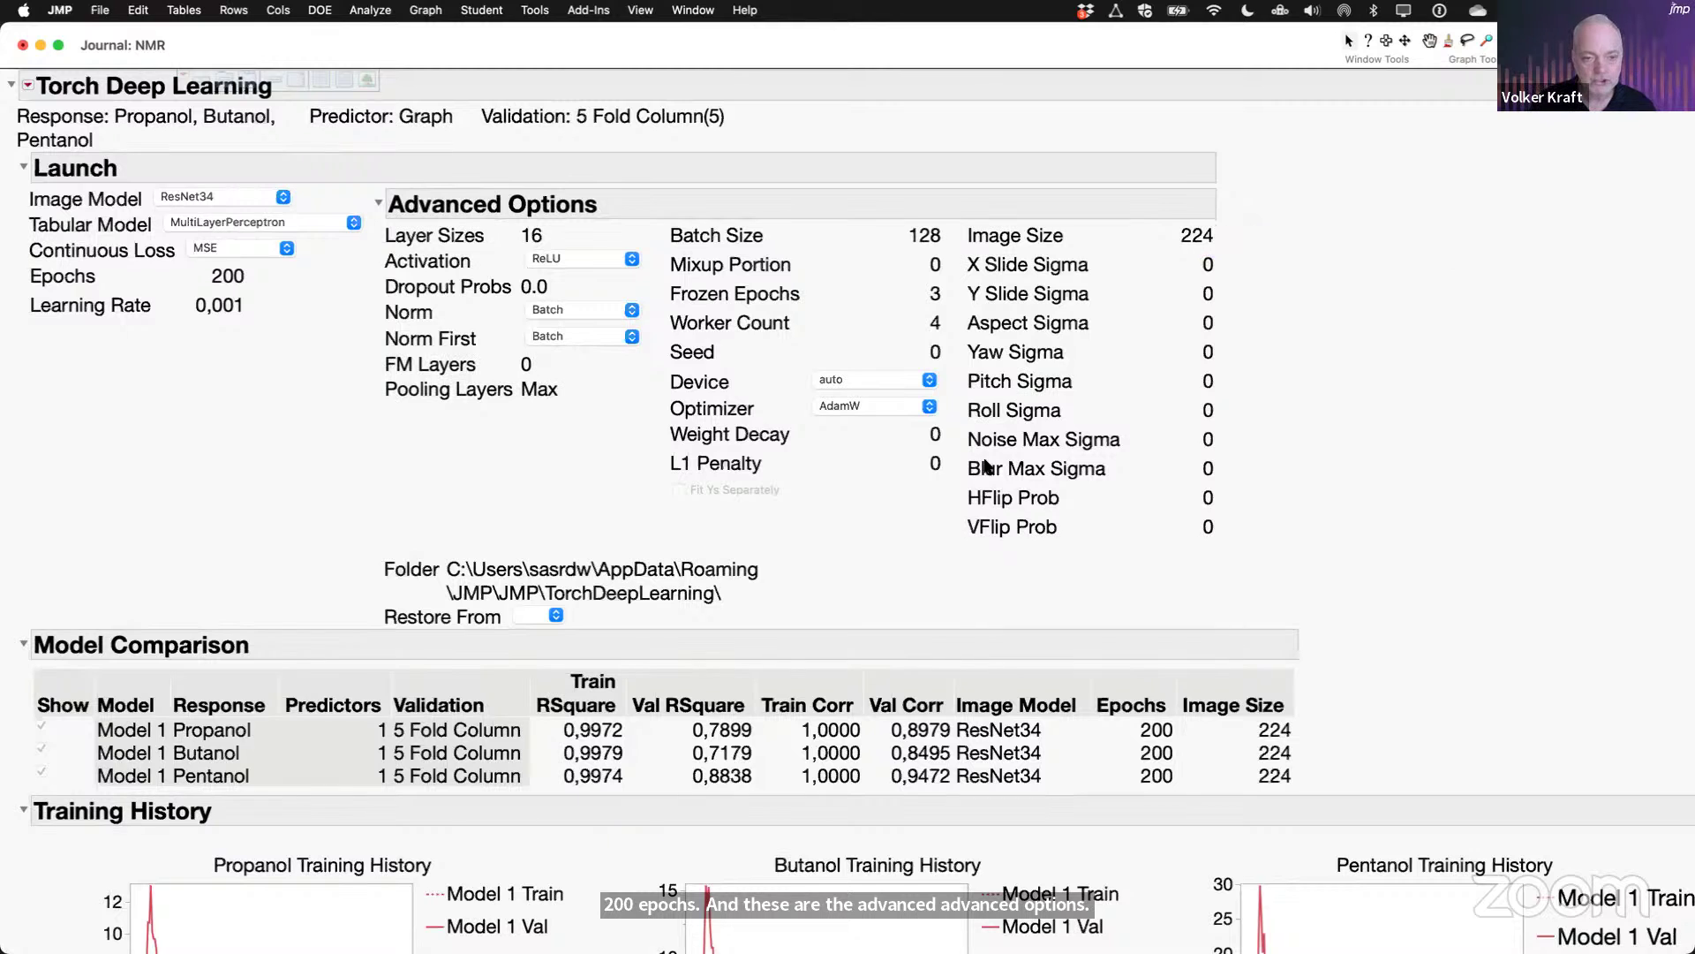
Step: Sort the Model Comparison table of the image-based models by Val RSquare in ascending order, and circle that column
scroll(461, 481, down, 10)
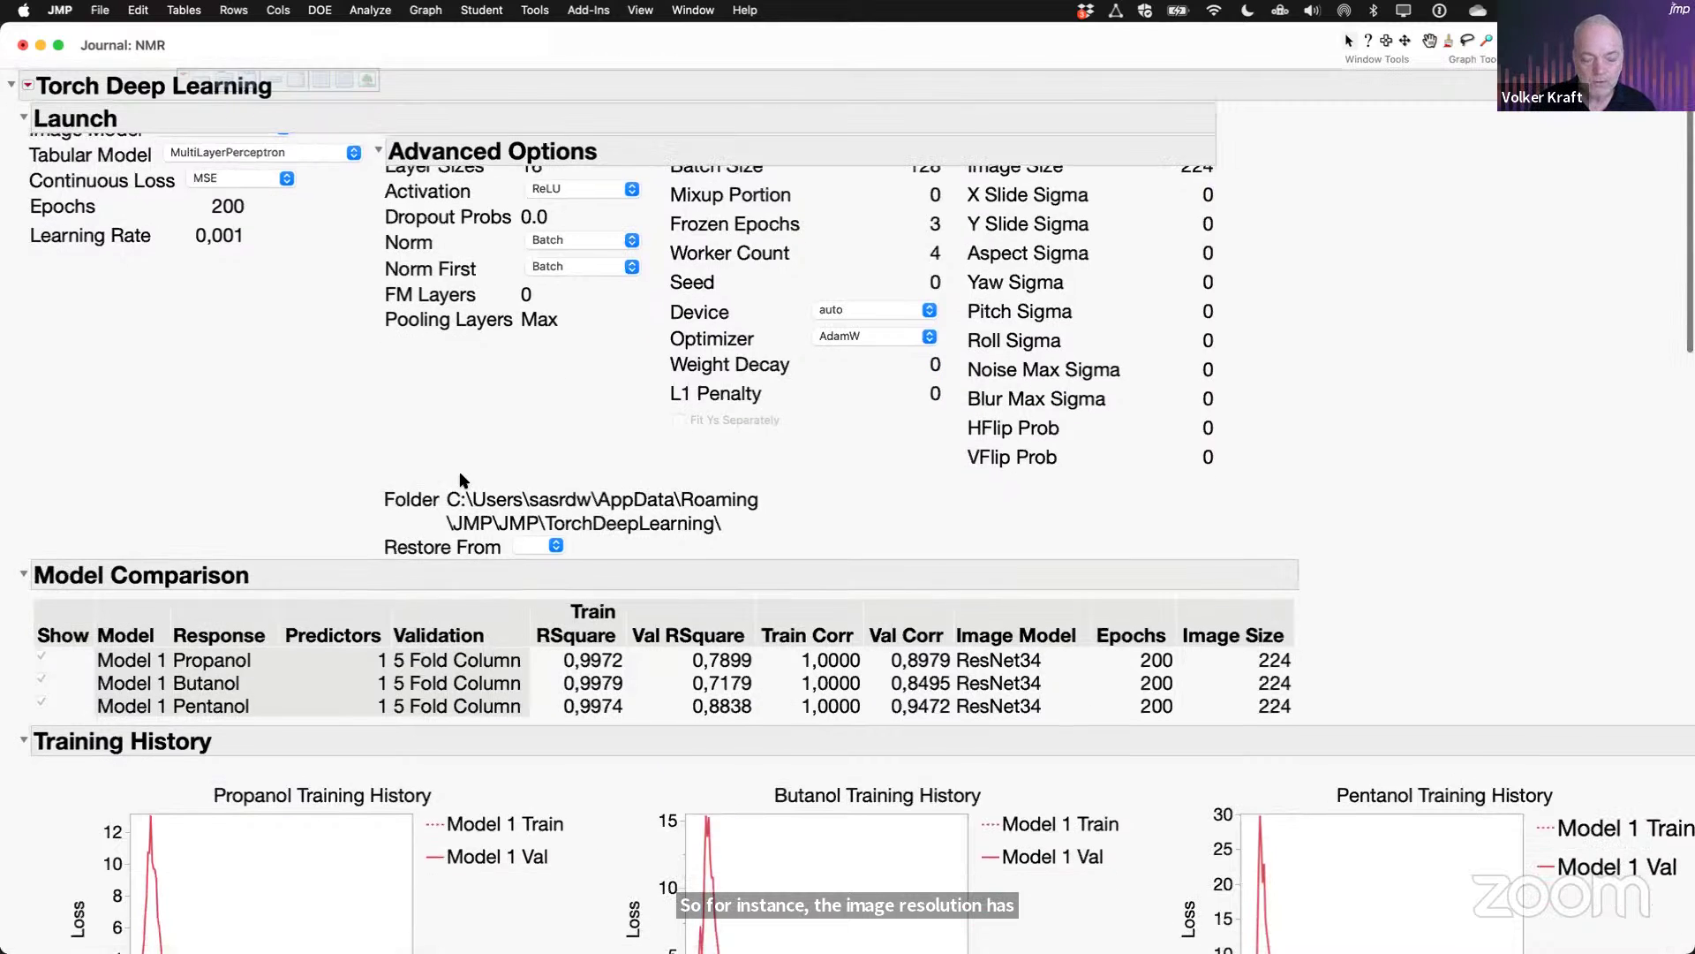
scroll(460, 481, up, 2)
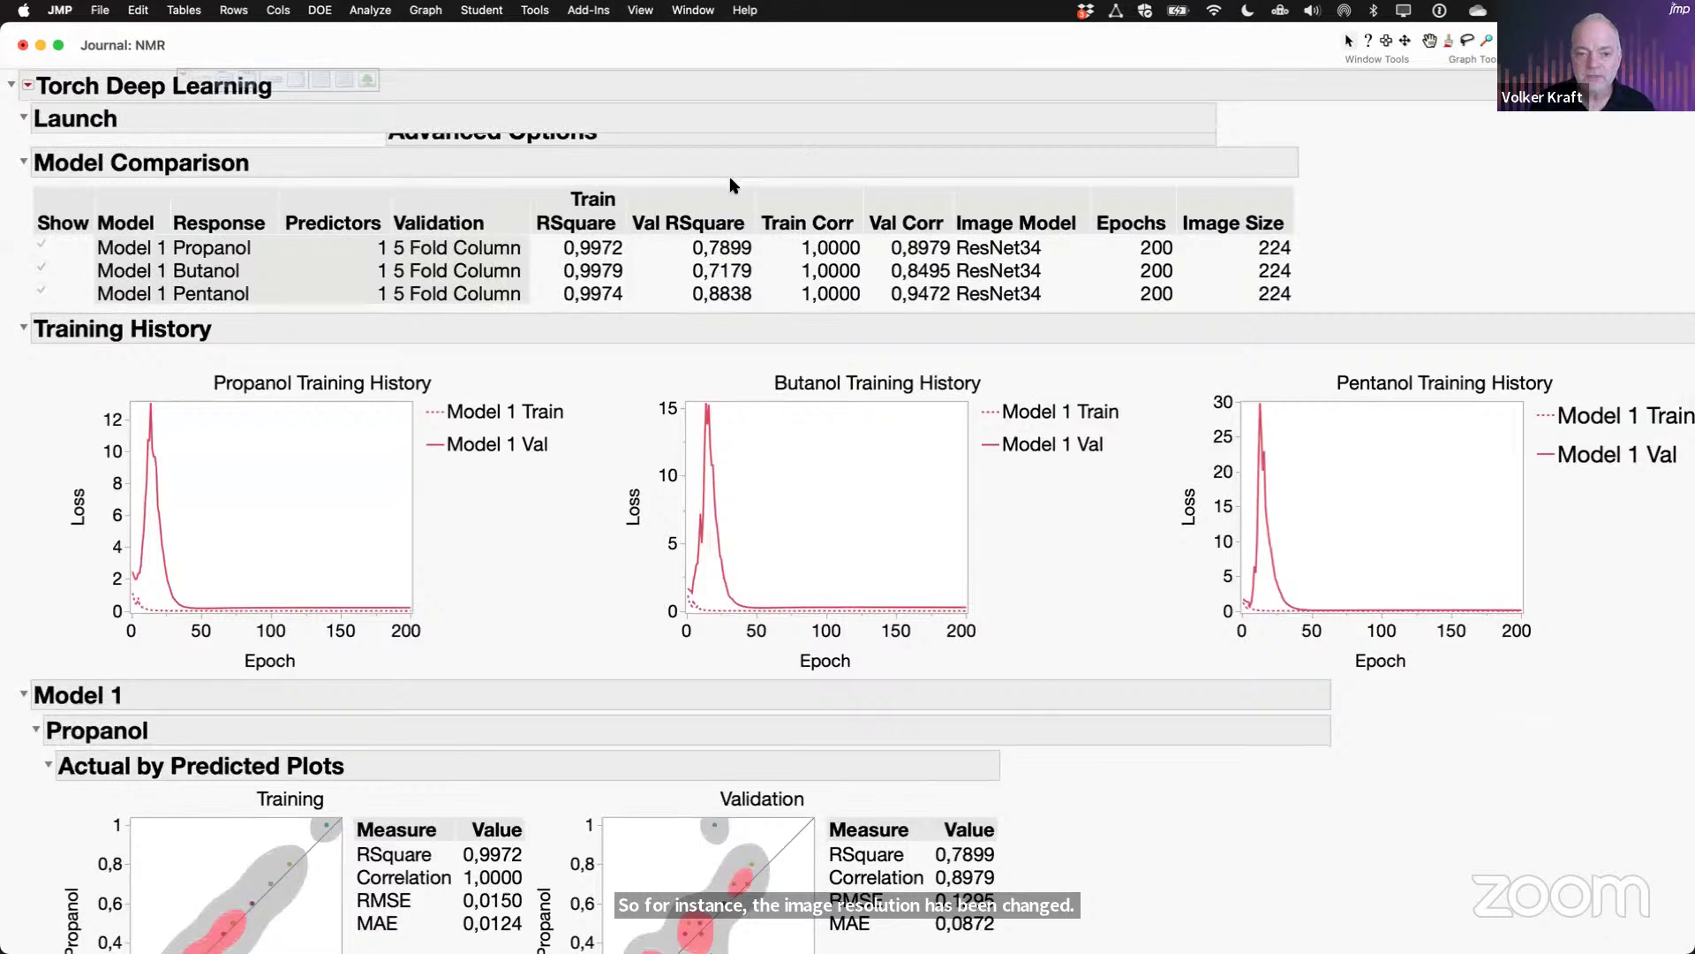
click(675, 212)
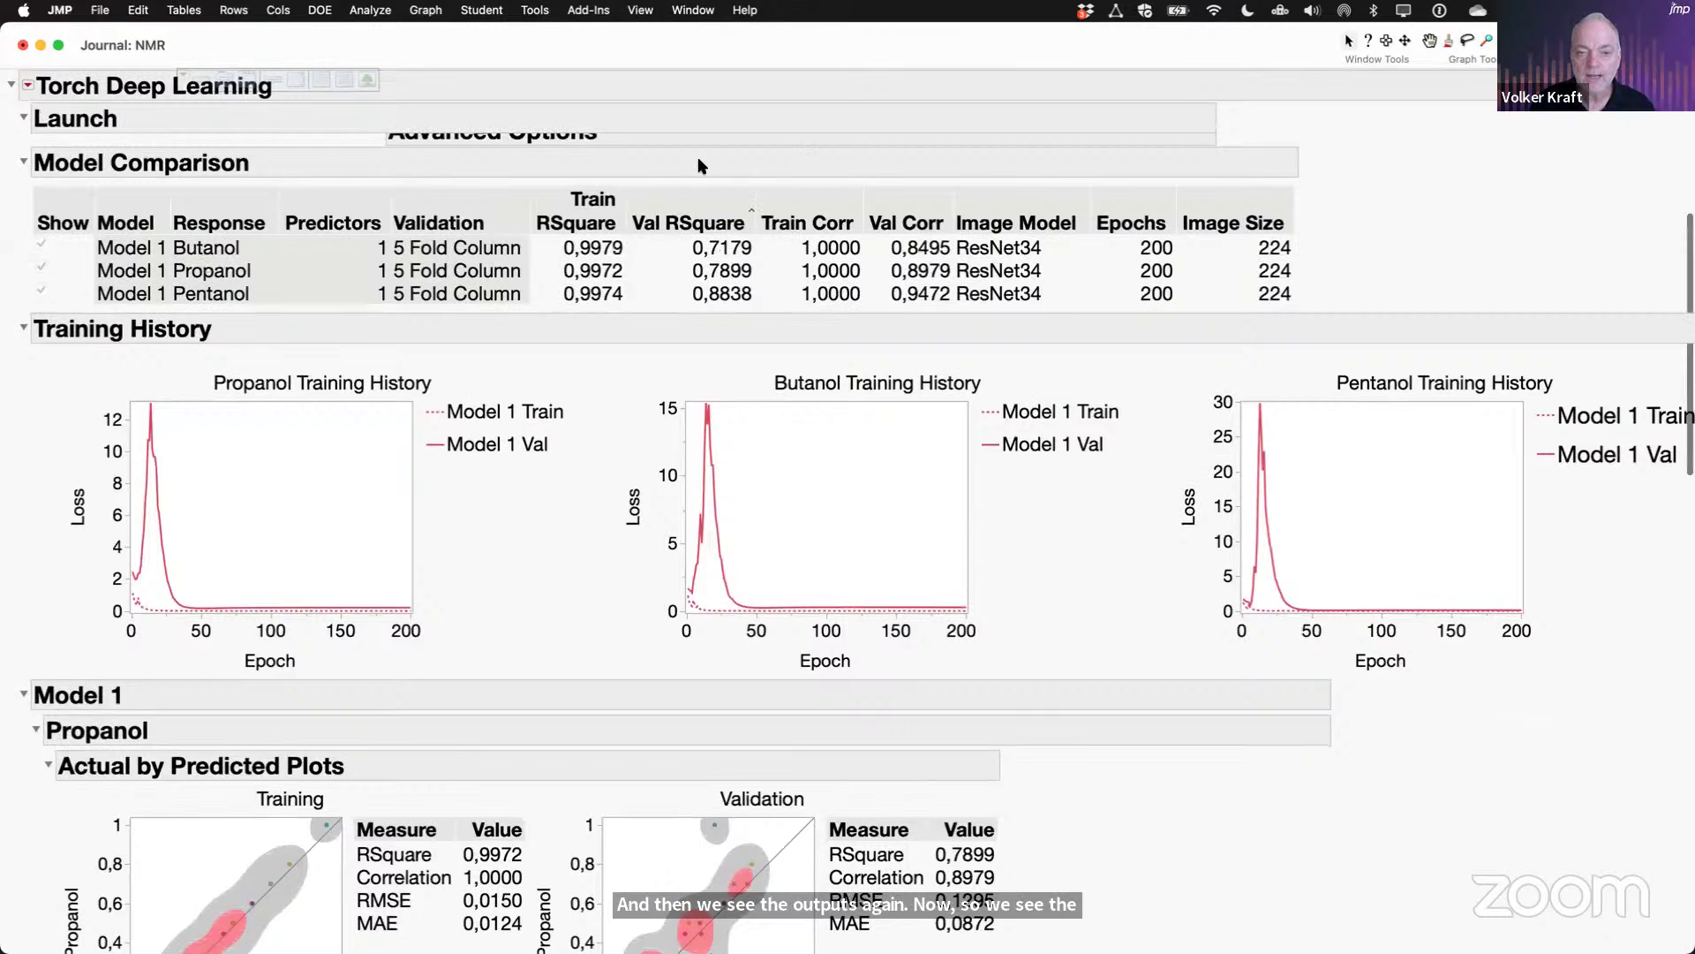
mouse_move(700, 160)
mouse_down()
mouse_move(590, 164)
mouse_move(813, 338)
mouse_move(664, 177)
mouse_up()
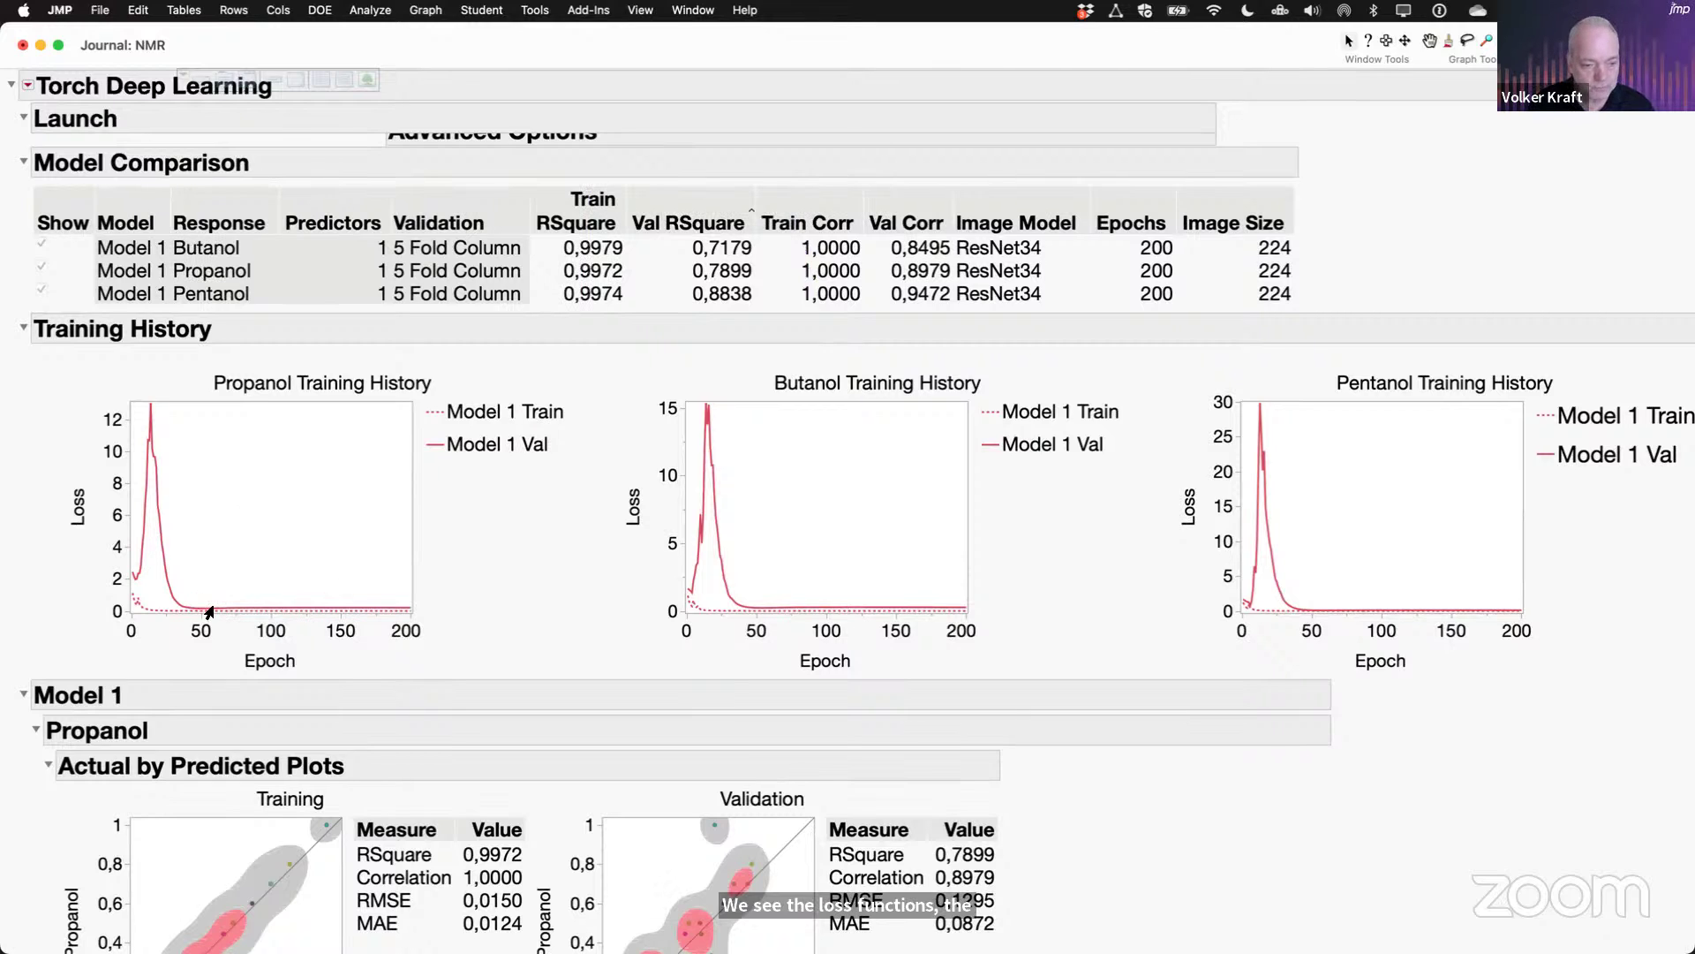
Step: Examine the training history curves and the actual by predicted plots, fit details and model layers of the ResNet34 model
scroll(468, 597, down, 10)
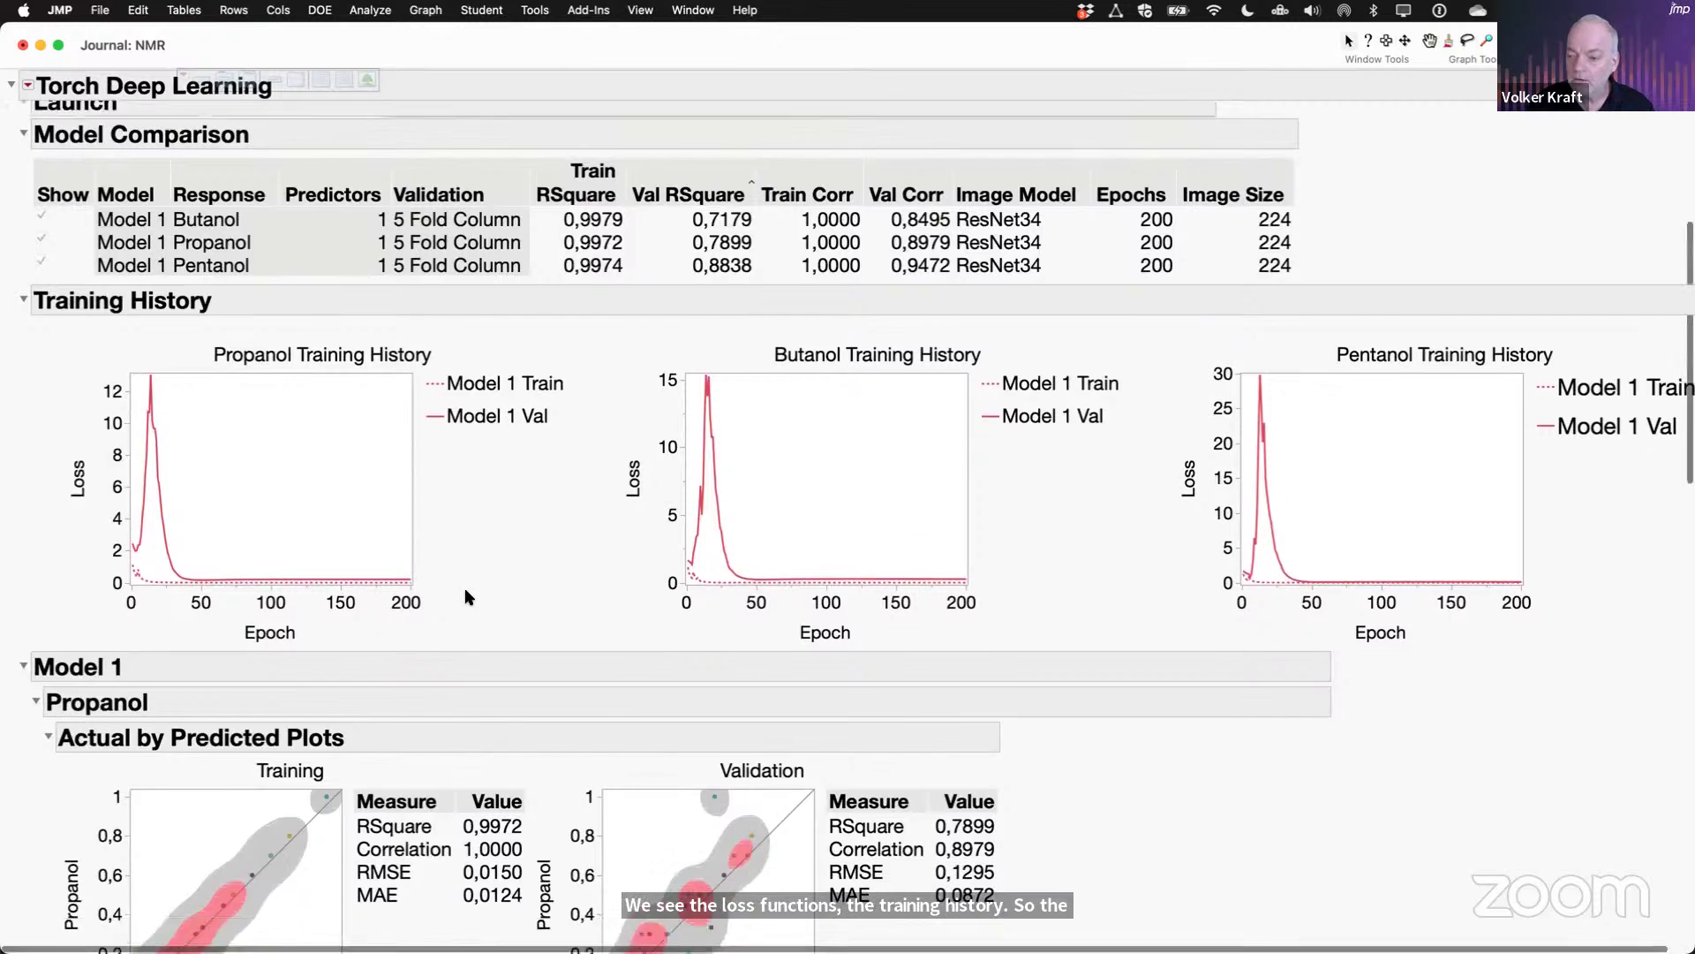
scroll(468, 597, down, 2)
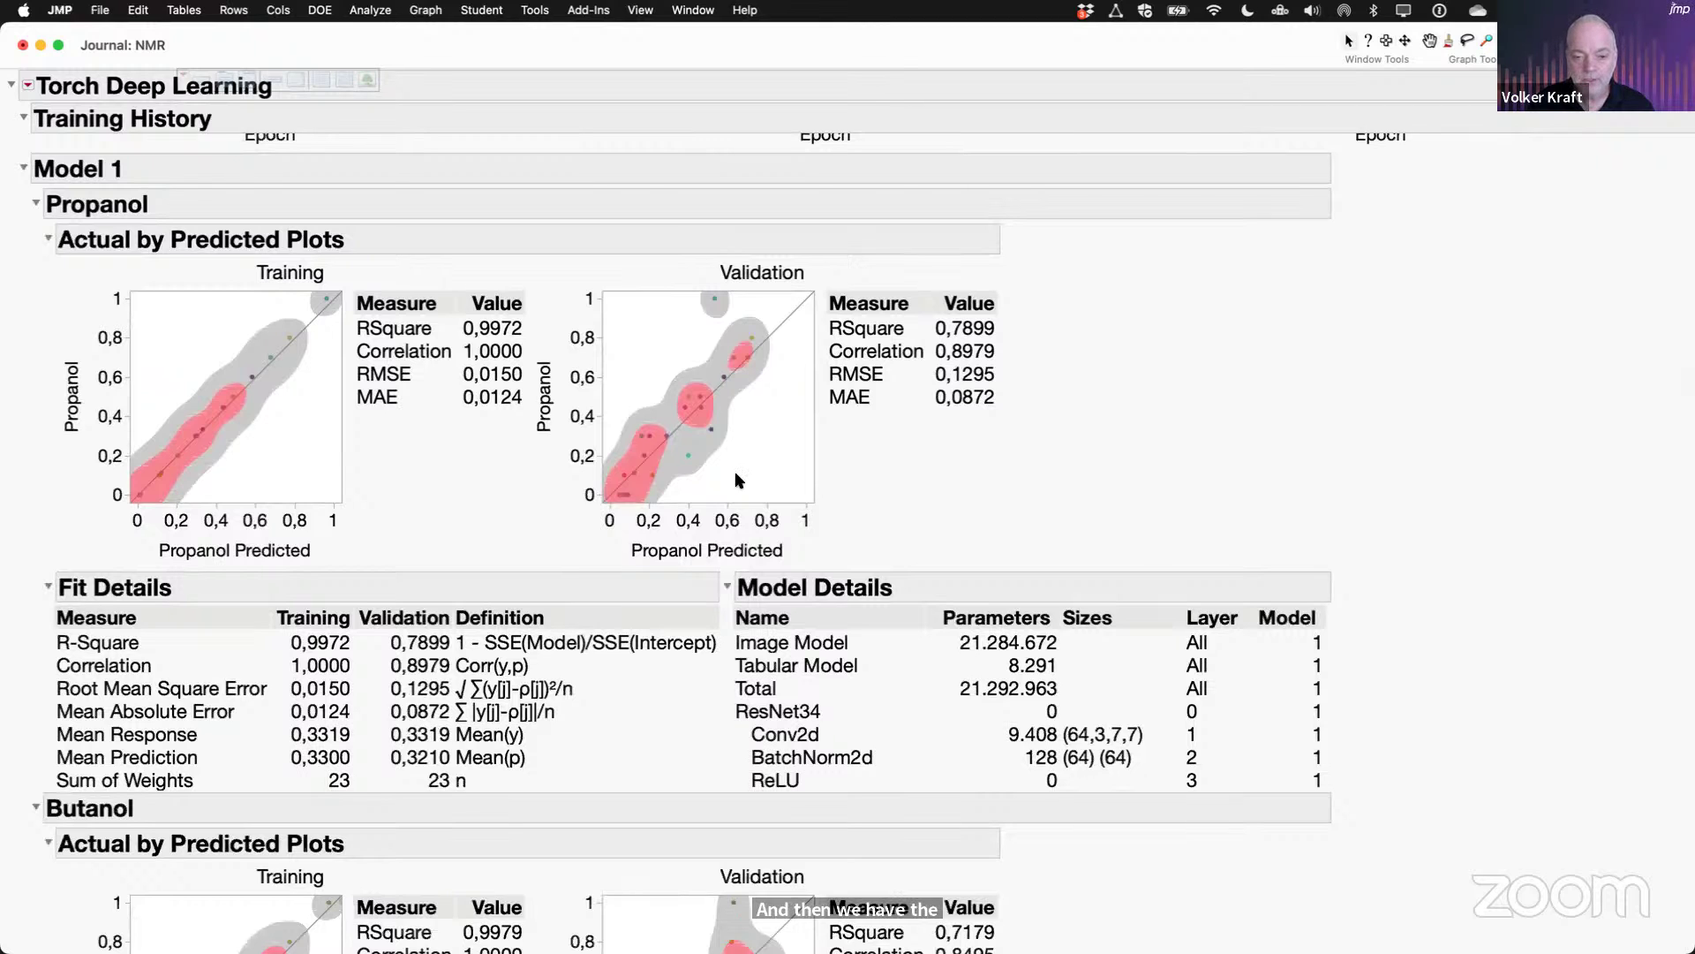
scroll(740, 480, up, 2)
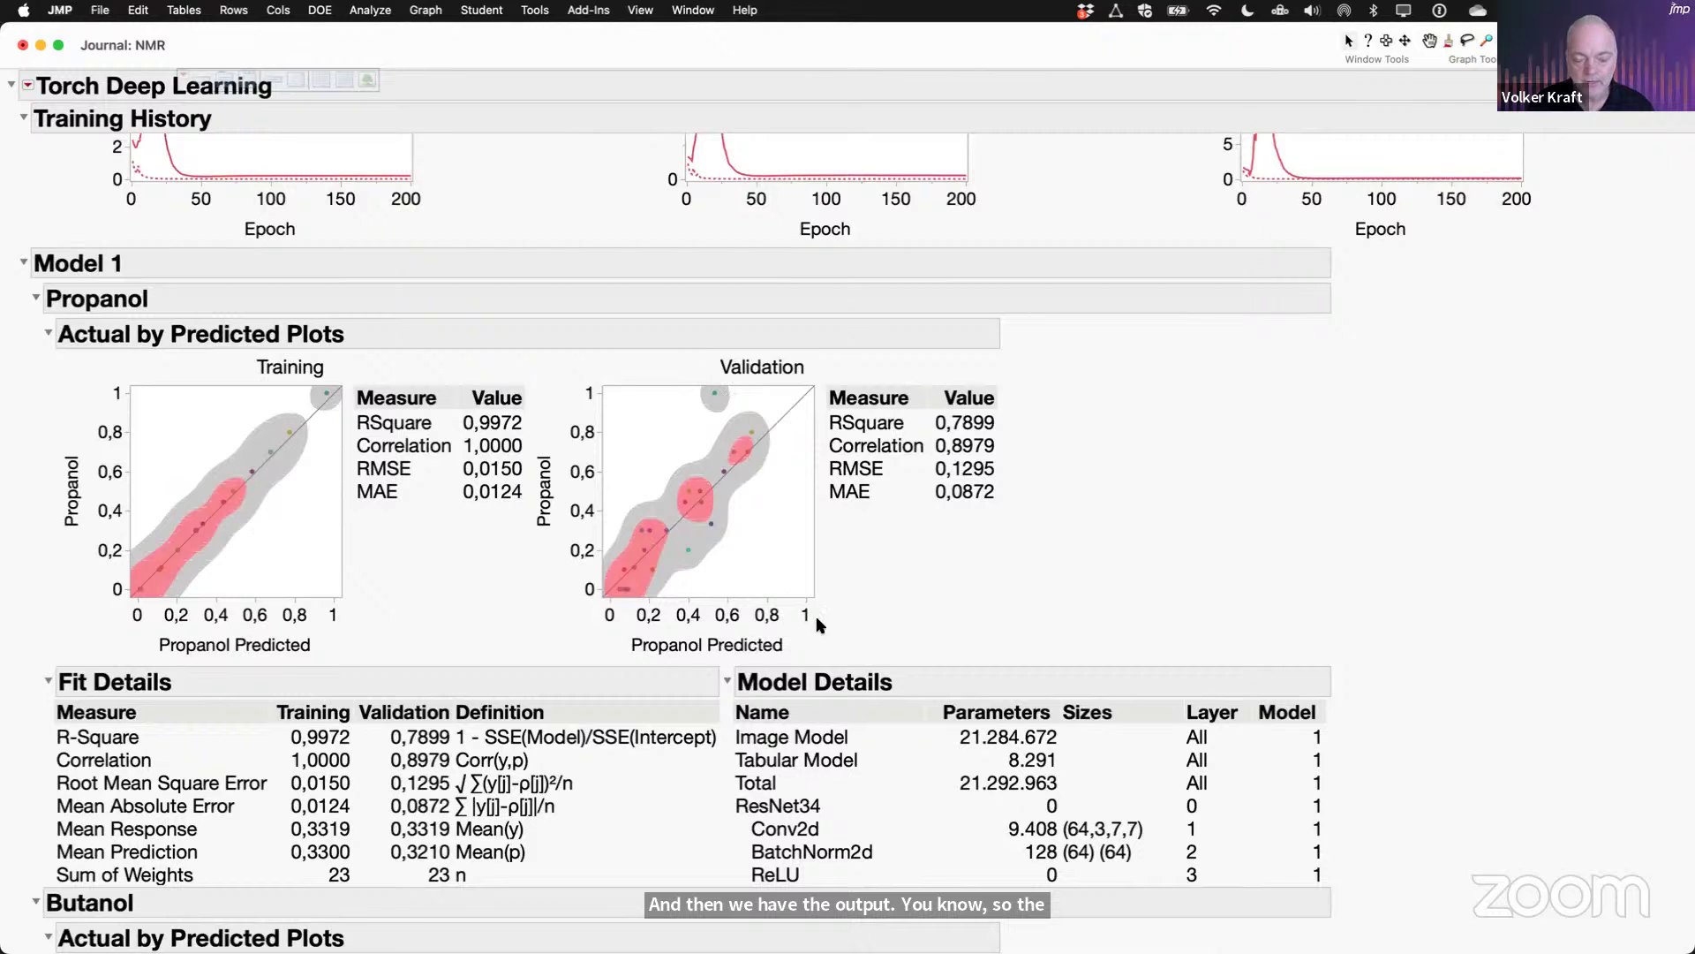
scroll(995, 612, down, 5)
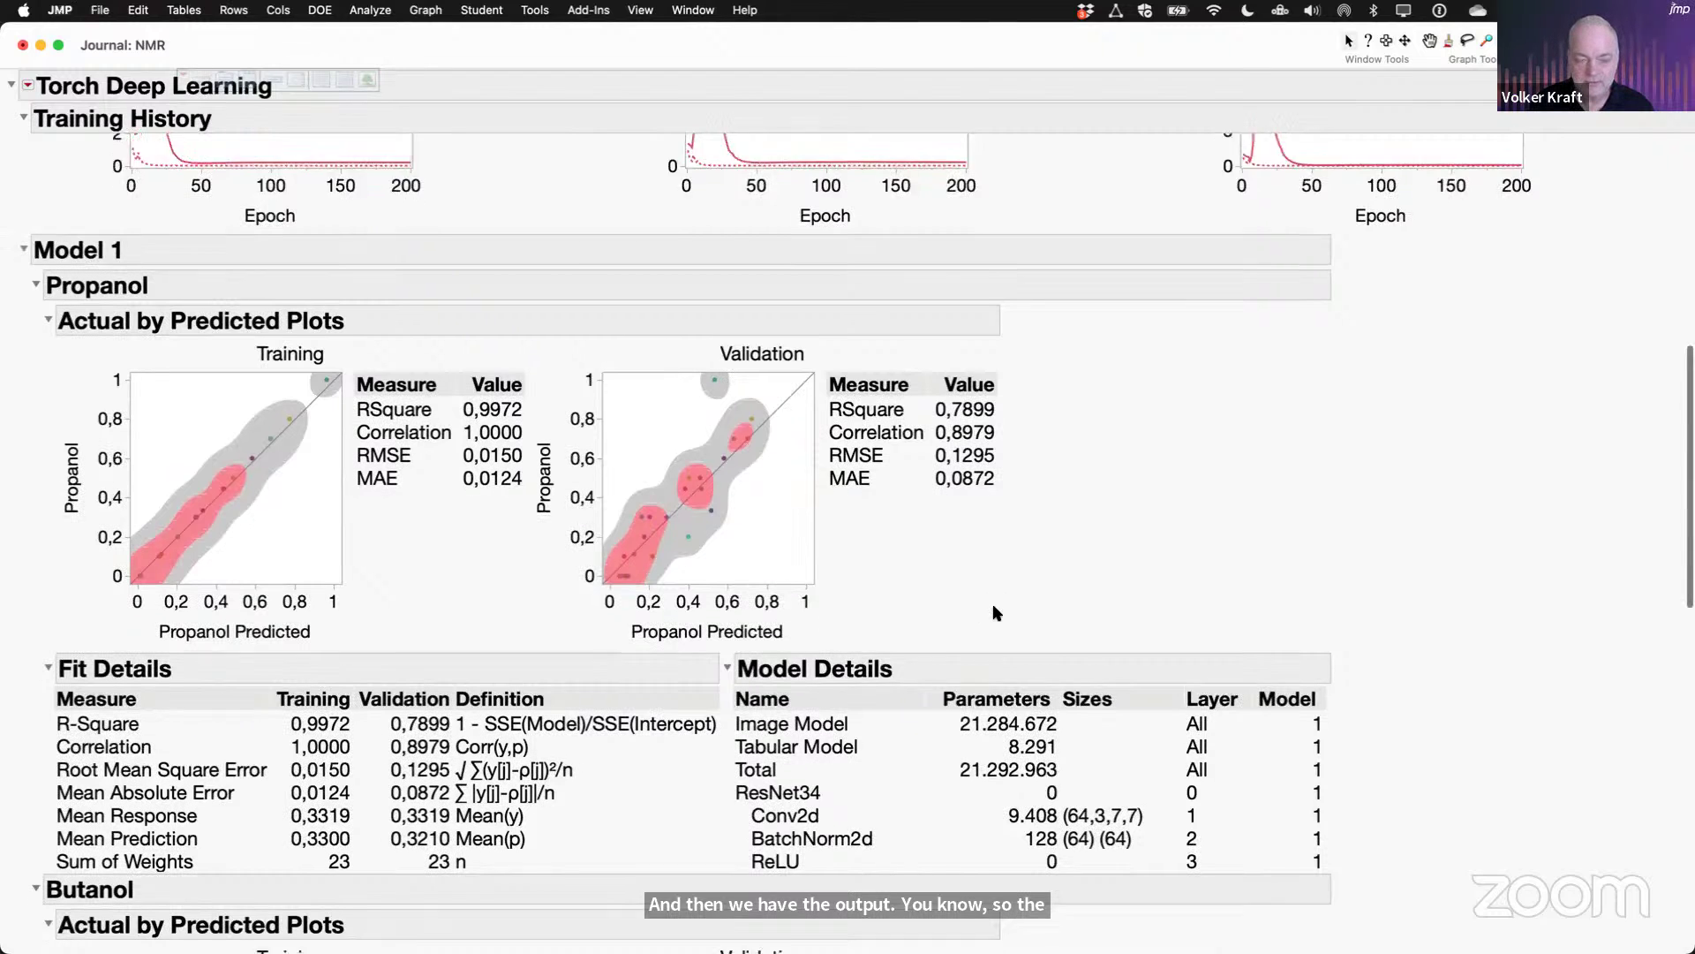
scroll(996, 612, down, 4)
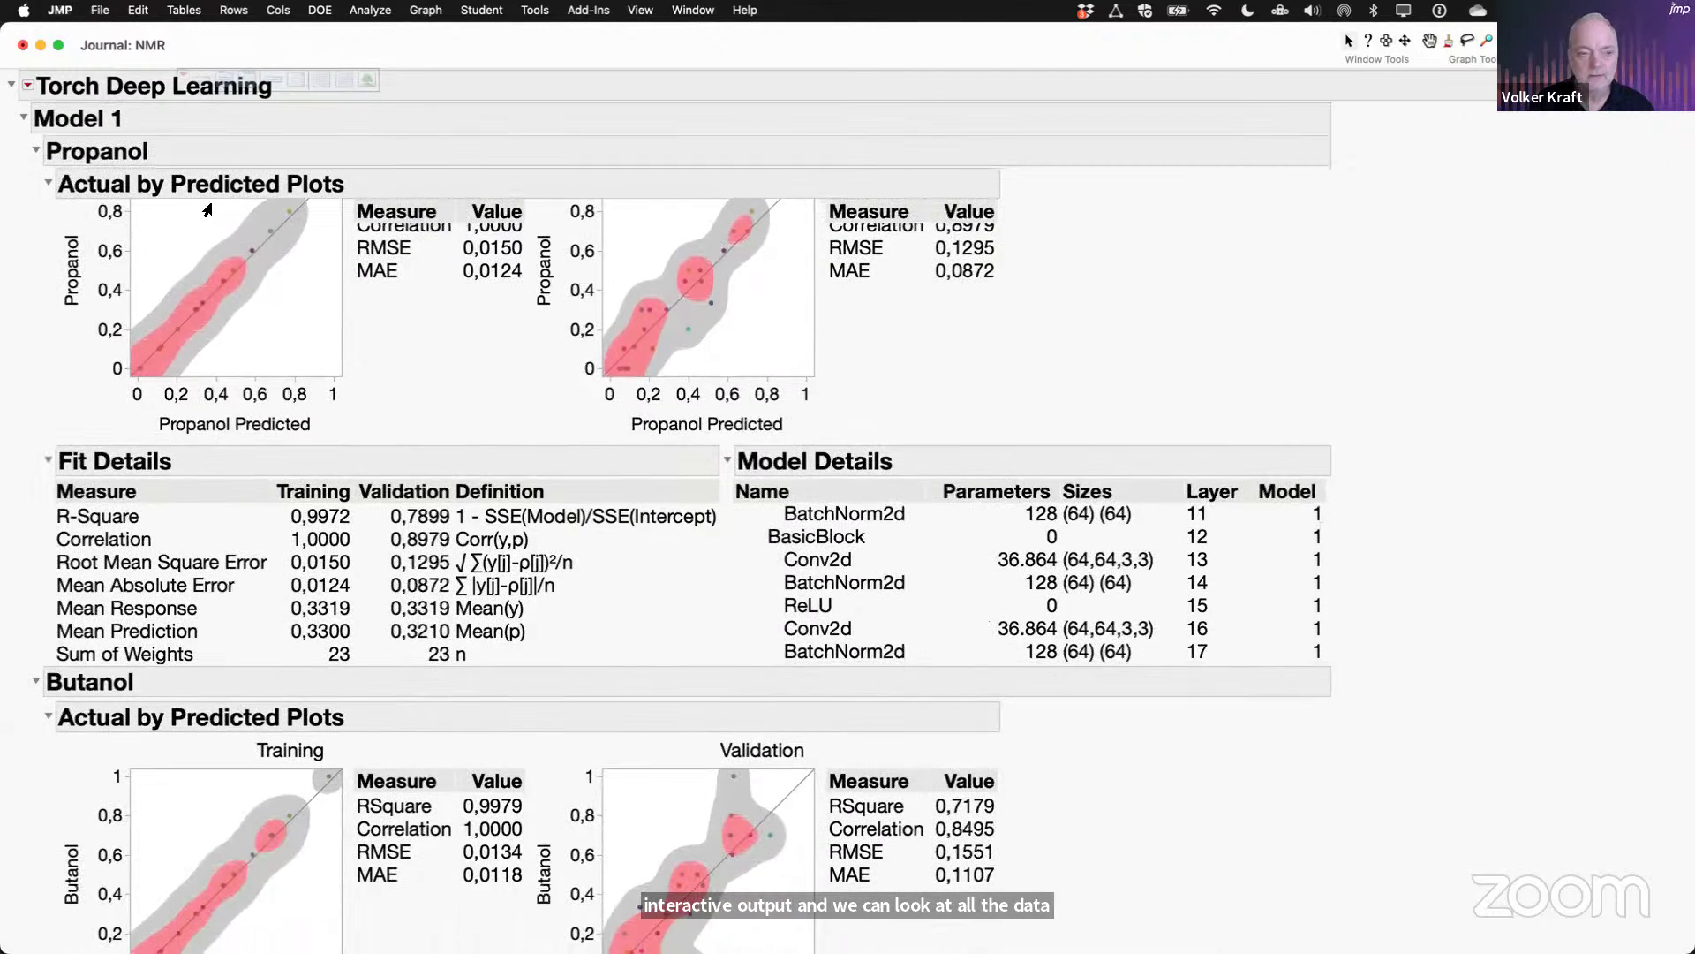
Step: Put away the NMR journal and highlight the 3rd approach paragraph in the workshop journal
click(40, 45)
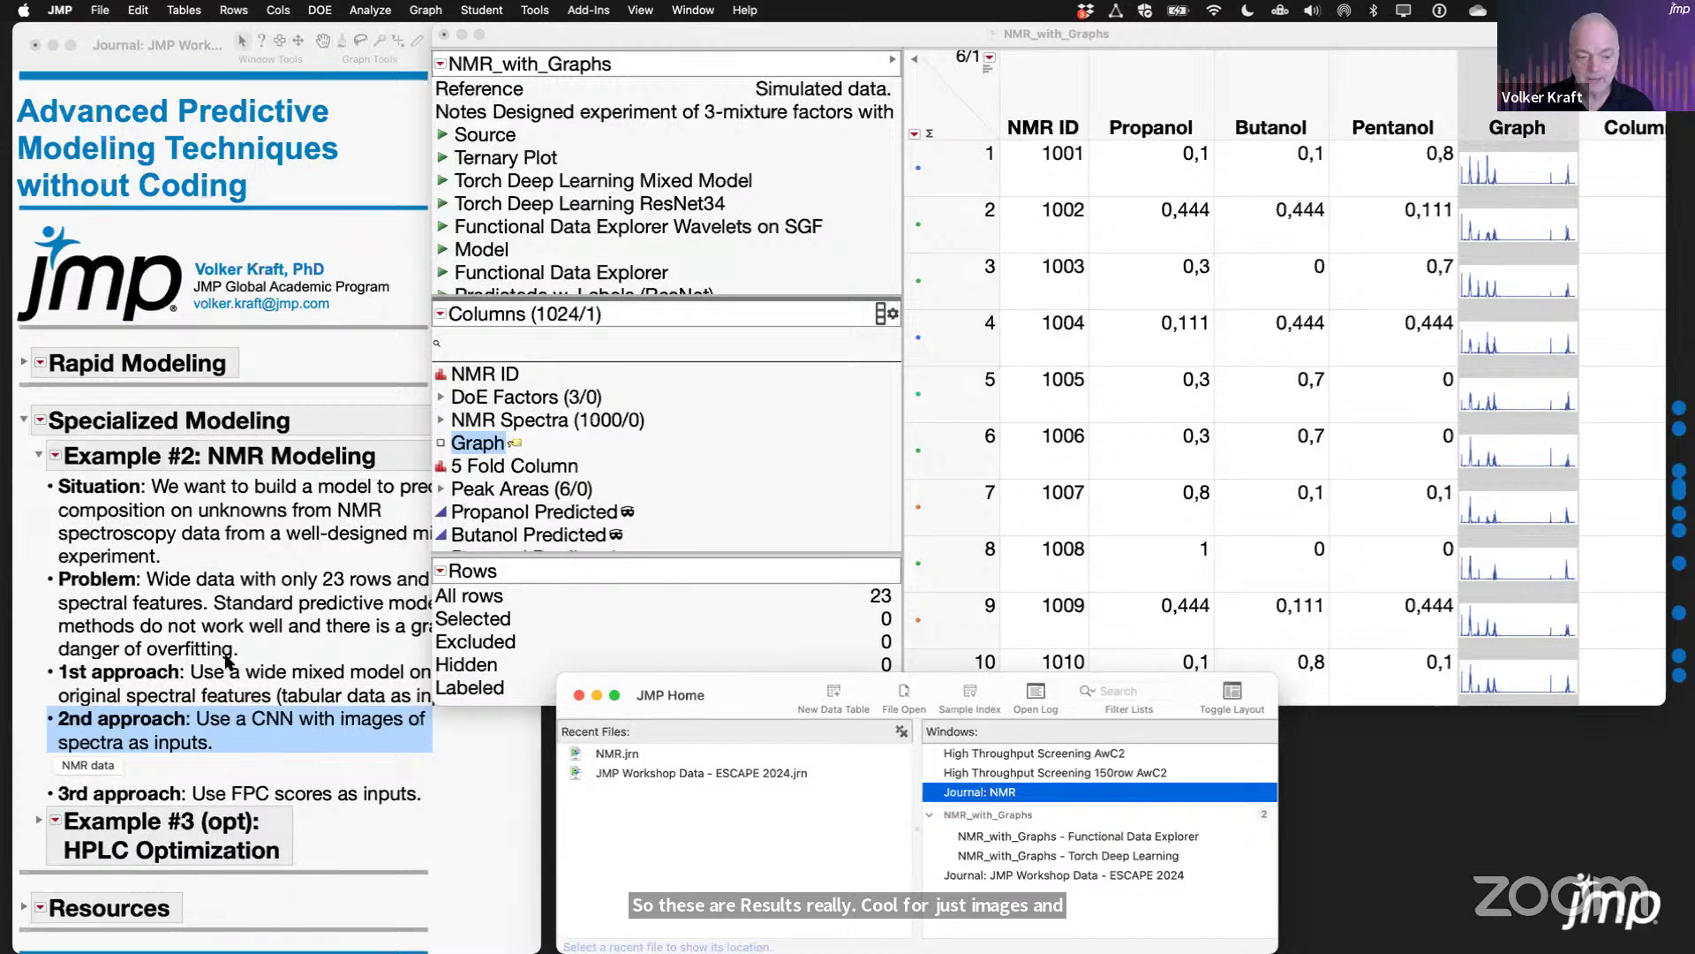
click(294, 795)
click(294, 795)
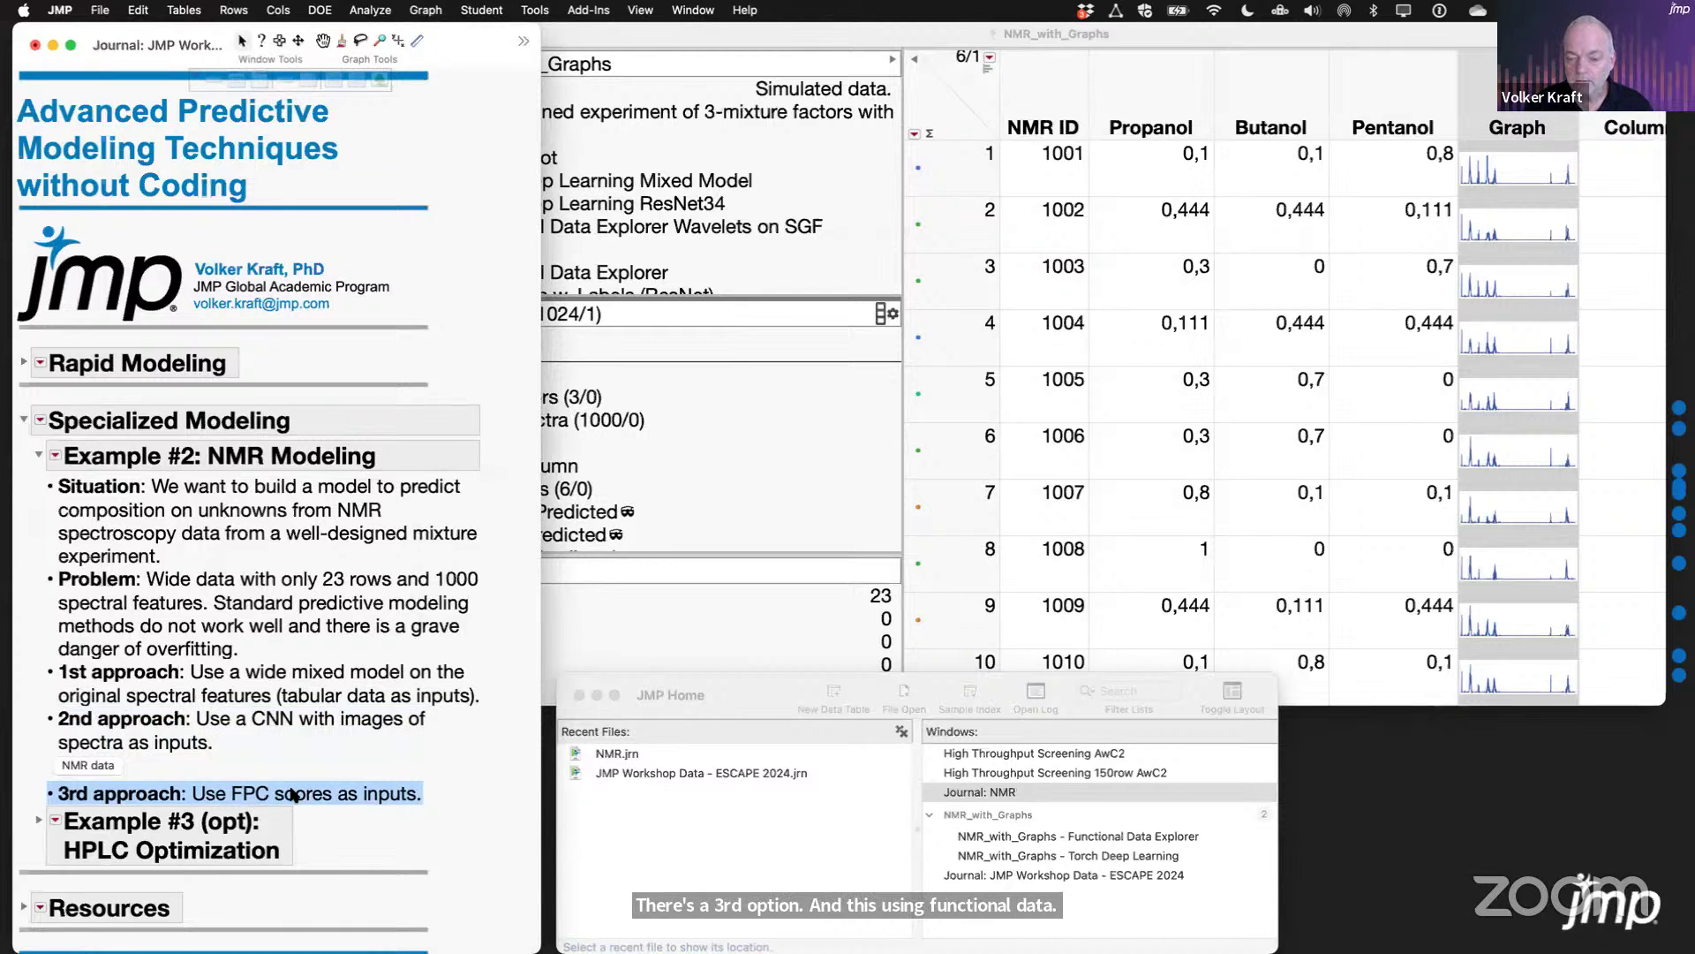
Step: Bring up the NMR_with_Graphs Functional Data Explorer report and examine its Data Processing section, selecting the S-G Filter step
double_click(1107, 837)
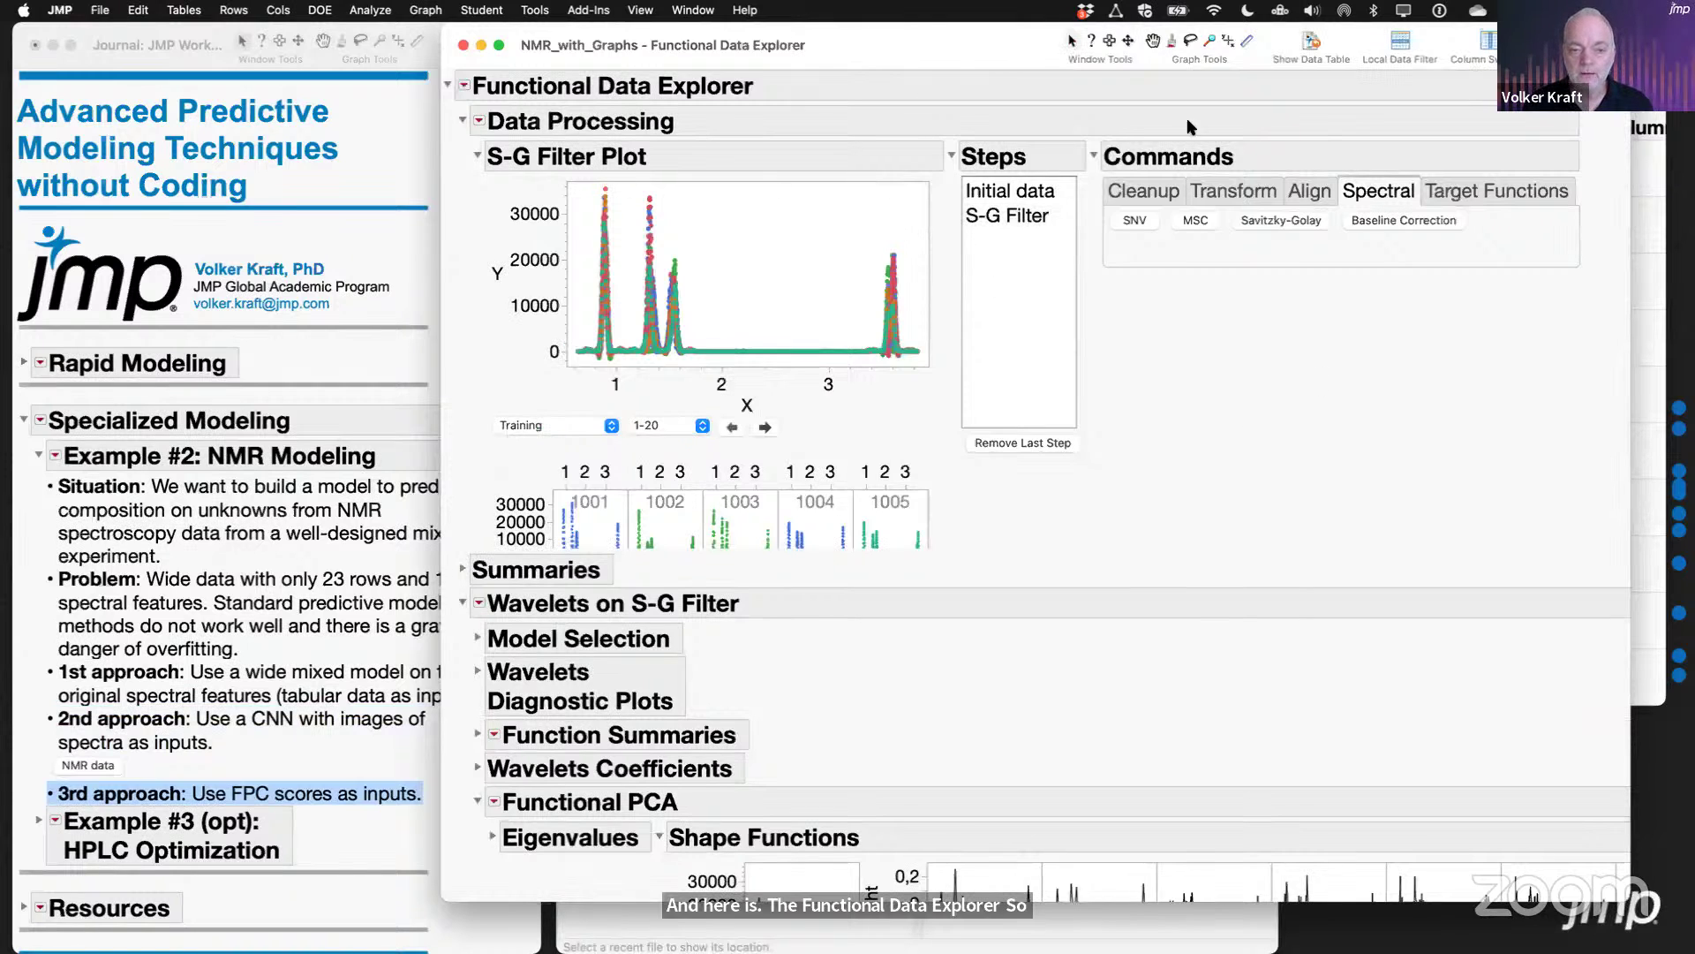
scroll(1153, 436, down, 10)
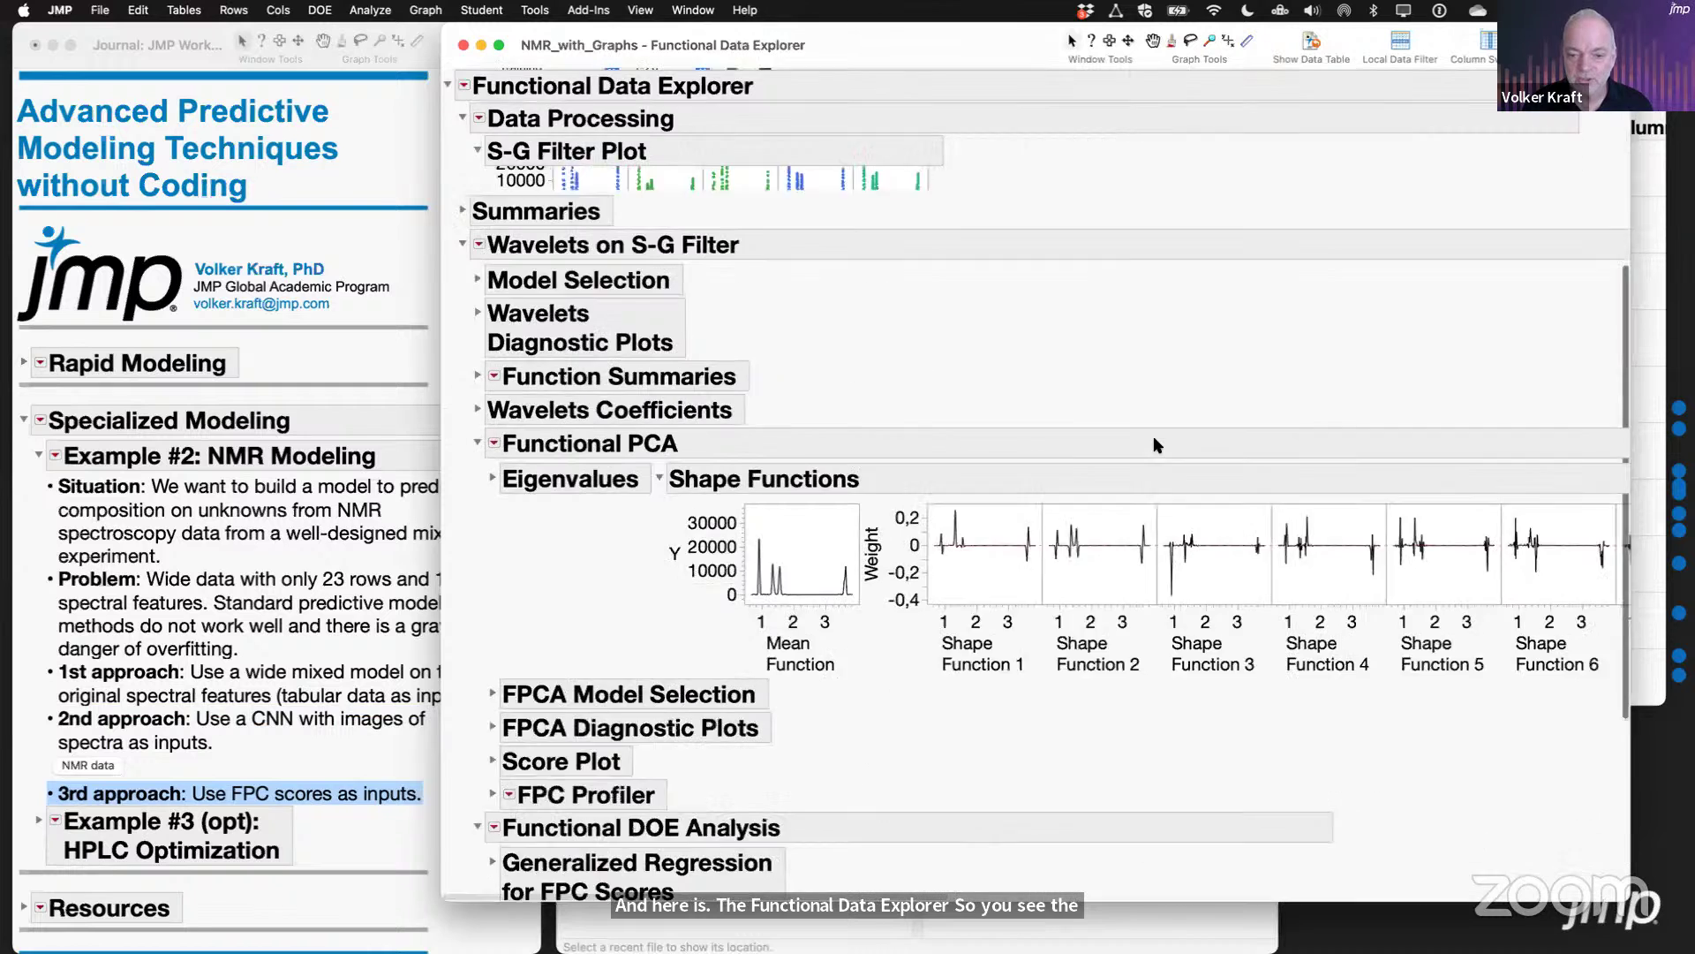
scroll(1153, 436, up, 10)
scroll(1060, 439, down, 1)
scroll(709, 408, down, 5)
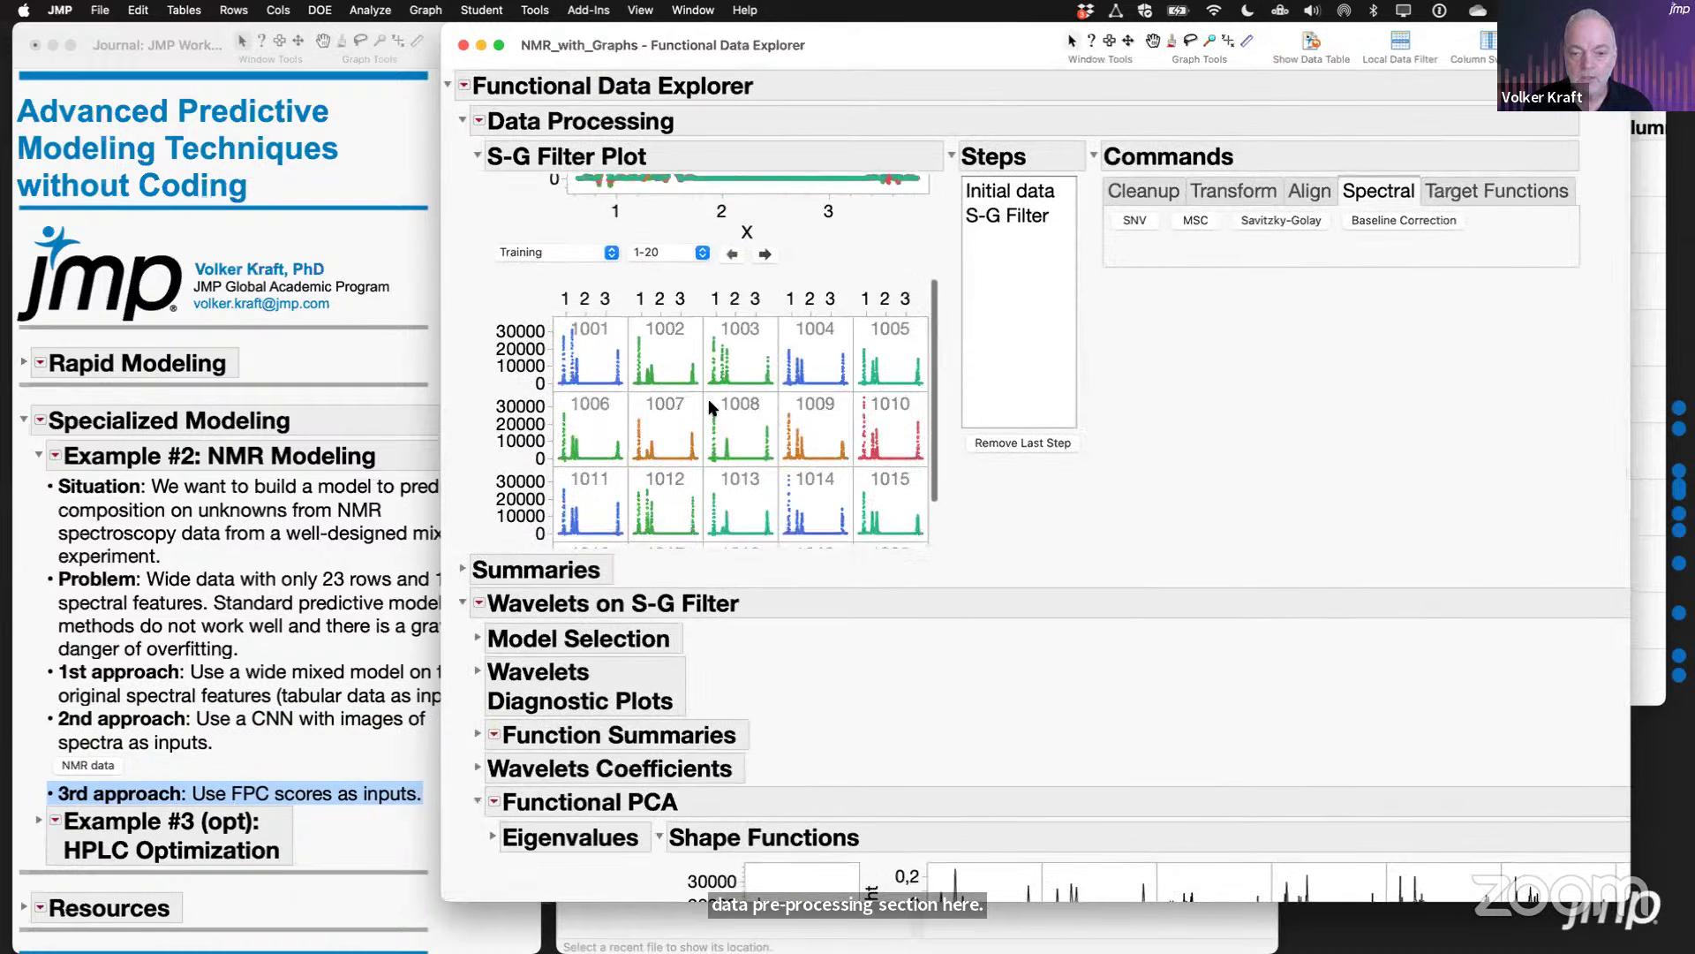
scroll(705, 399, up, 5)
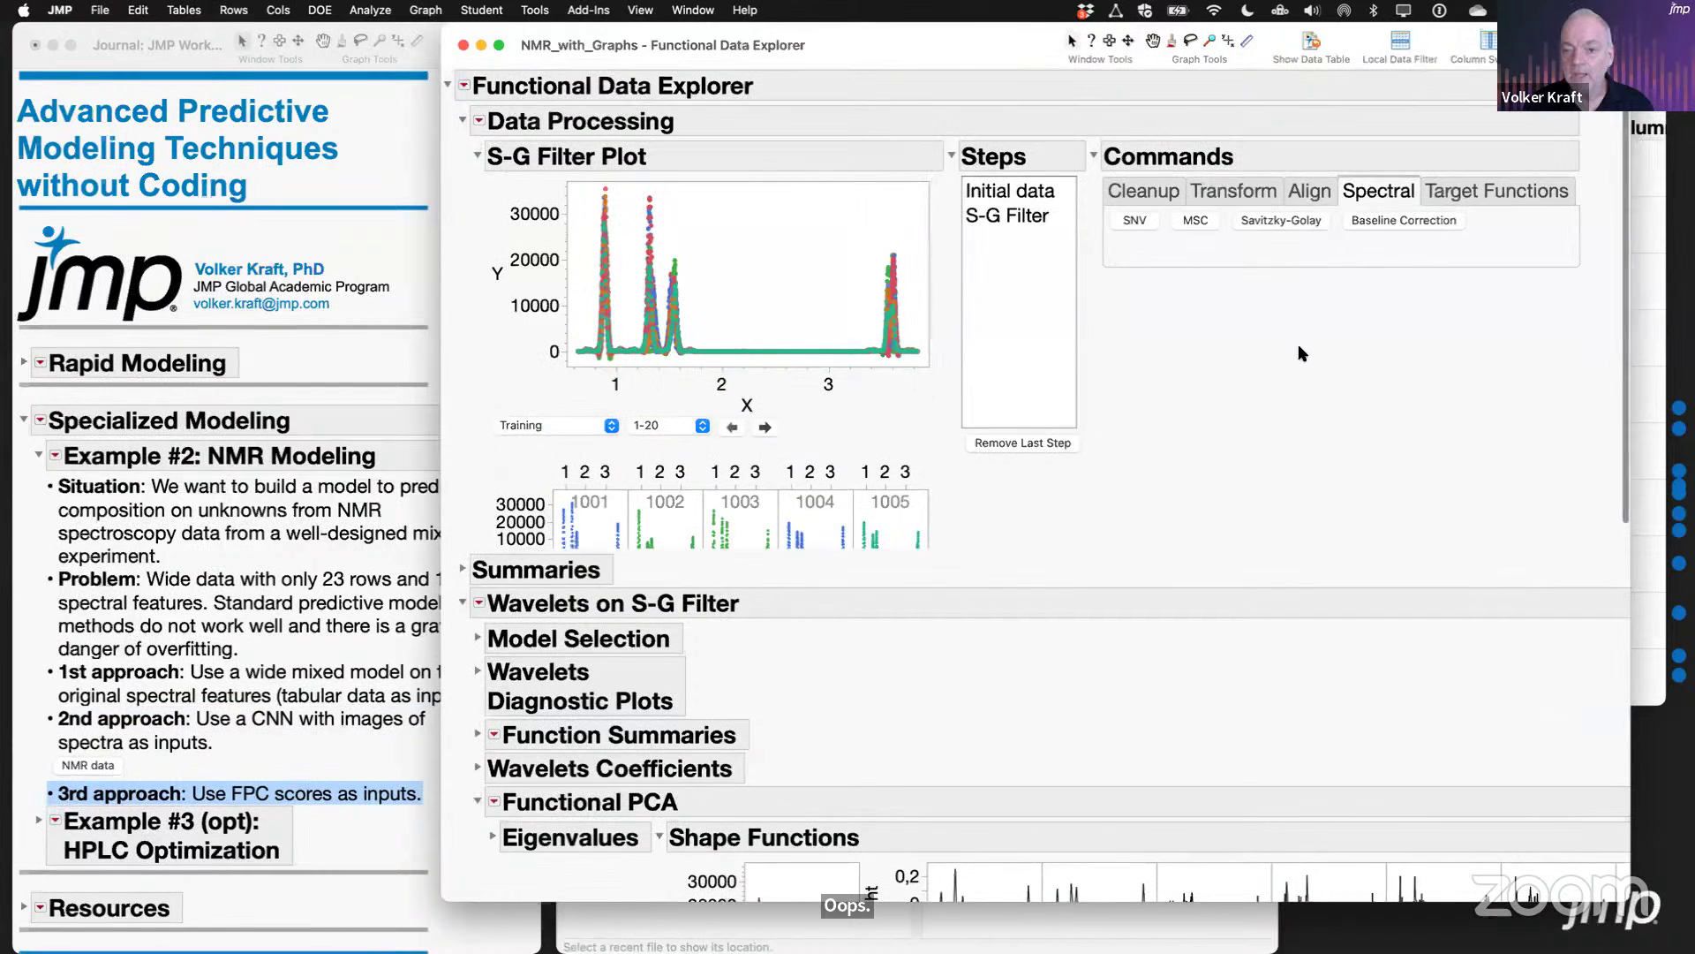
click(983, 217)
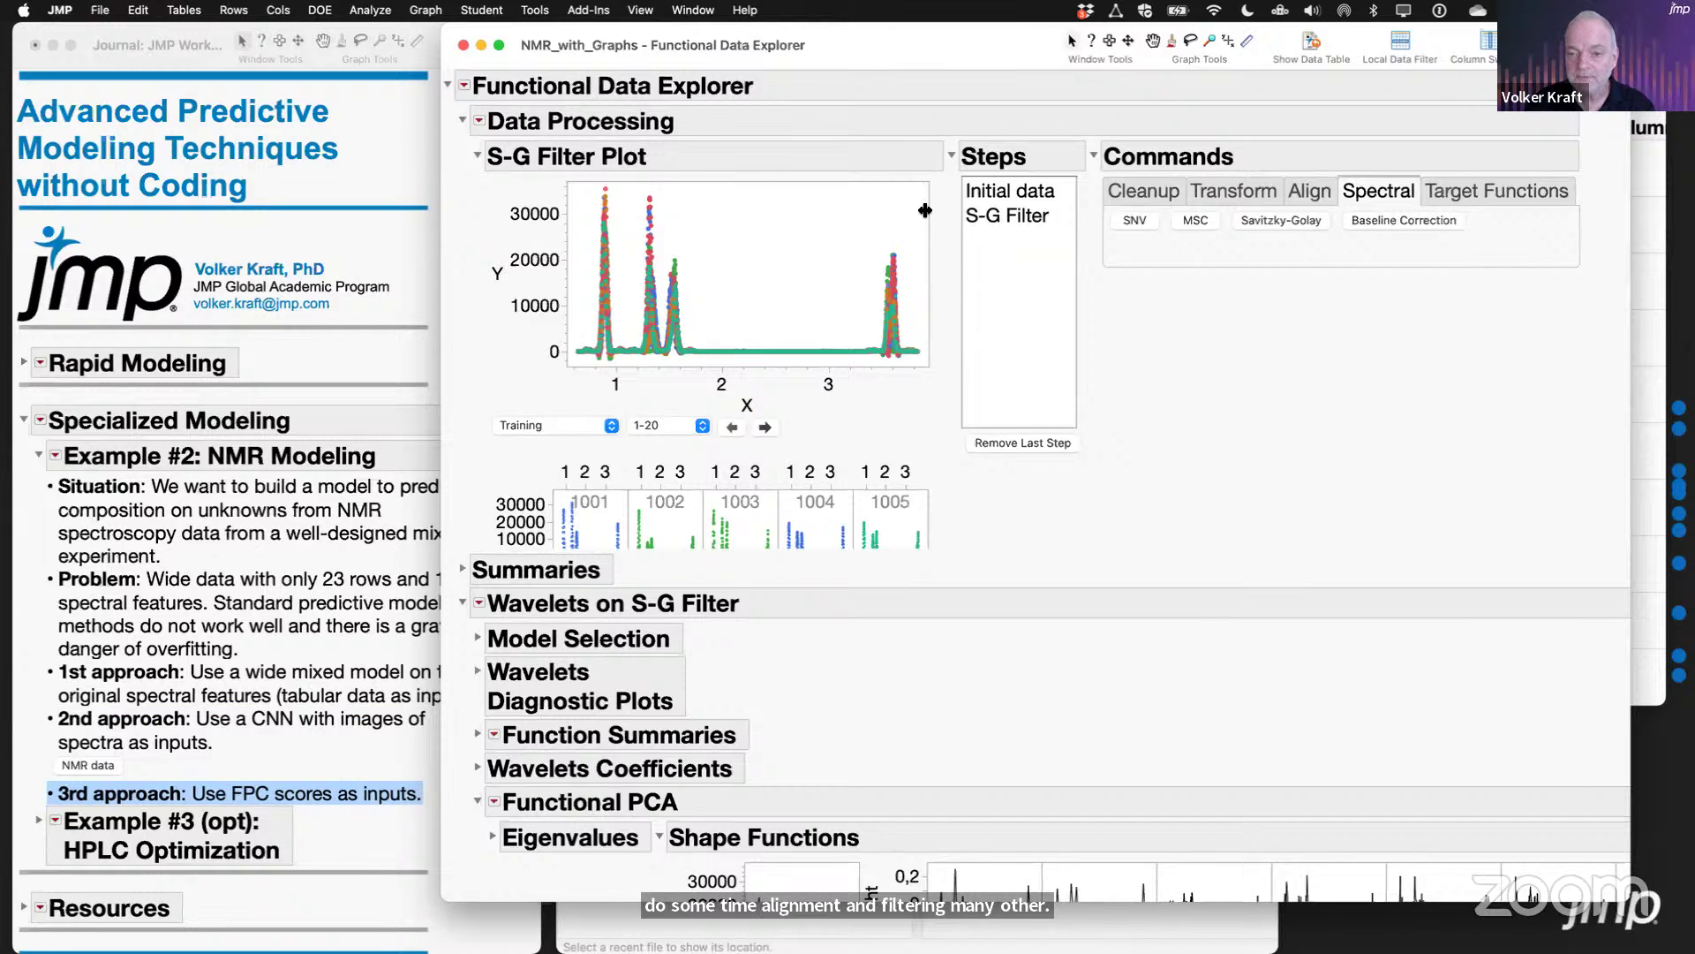
click(1012, 218)
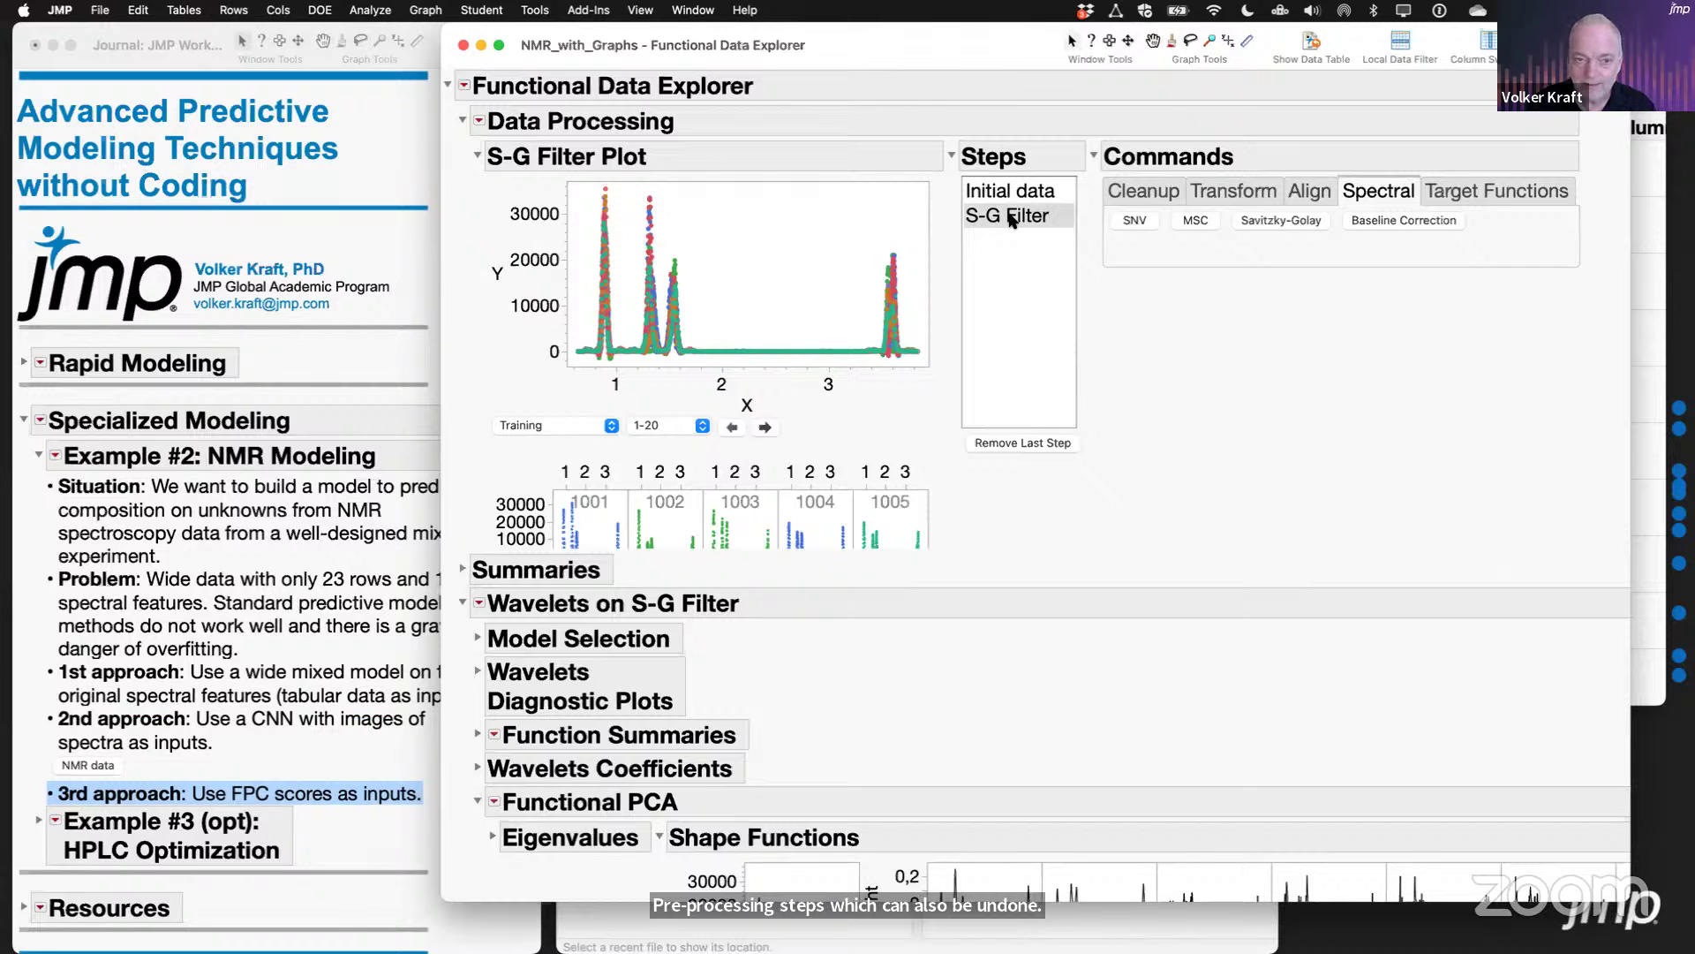
Step: Examine the Functional PCA results, circling the mean function and looking across the series of shape functions
scroll(913, 605, down, 10)
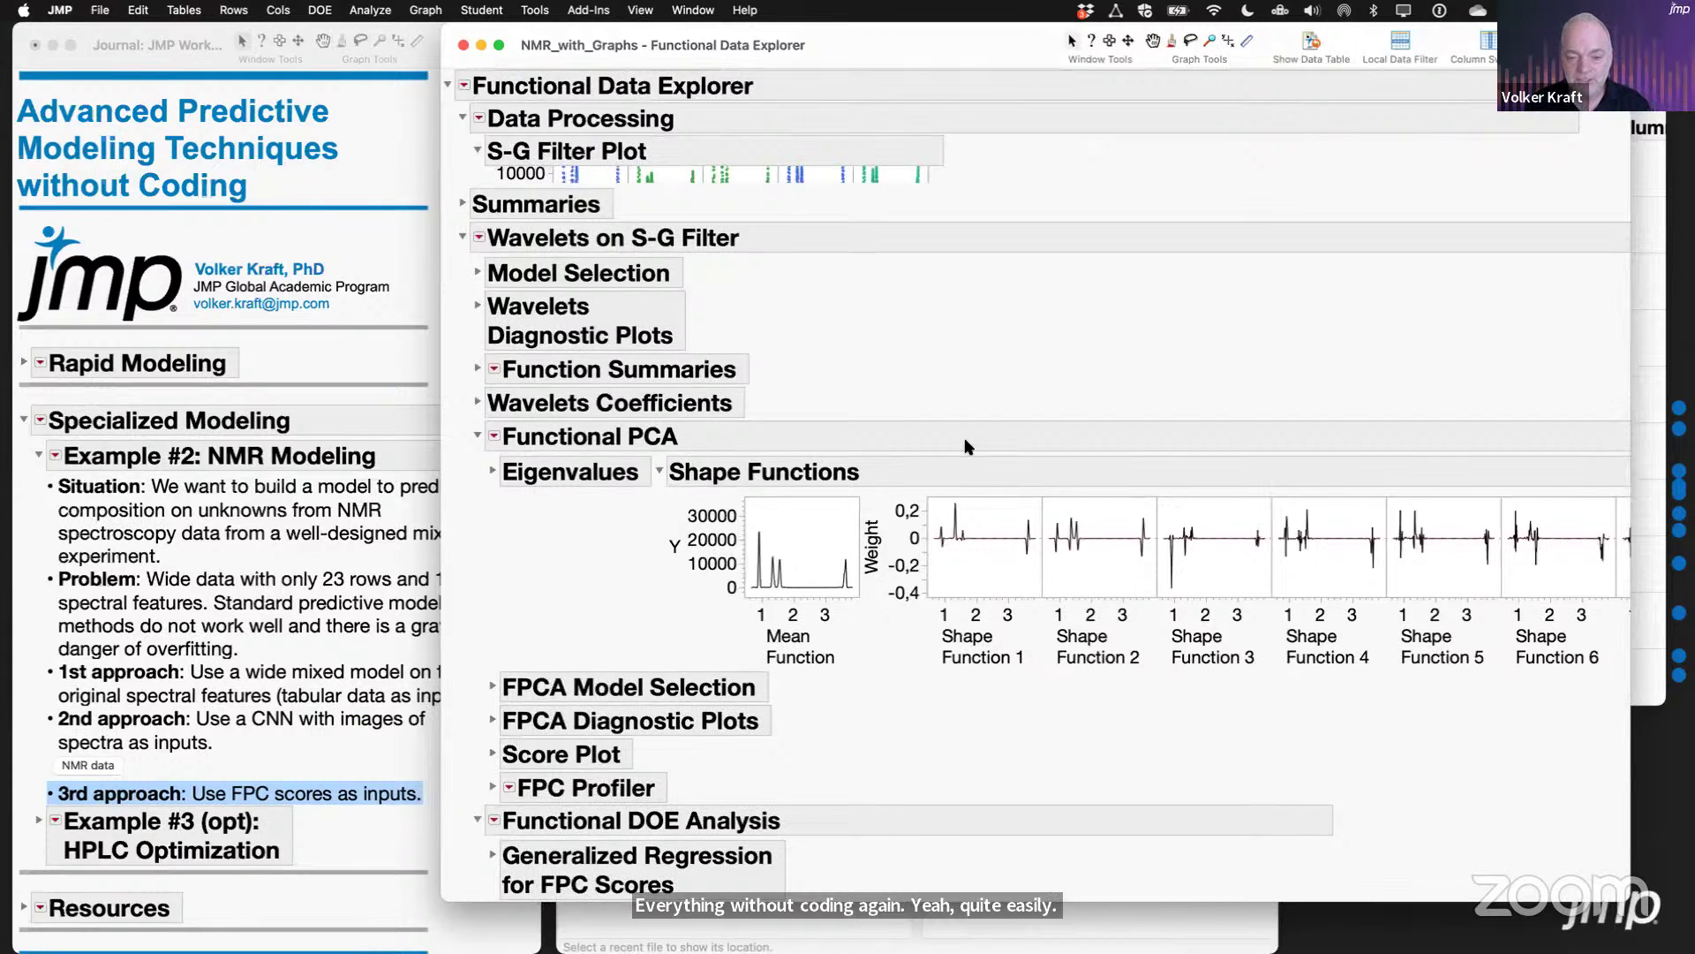
mouse_move(933, 435)
mouse_down()
mouse_move(690, 414)
mouse_move(662, 676)
mouse_up()
mouse_move(740, 733)
mouse_down()
mouse_move(947, 437)
mouse_move(864, 702)
mouse_move(1096, 714)
mouse_move(1093, 461)
mouse_up()
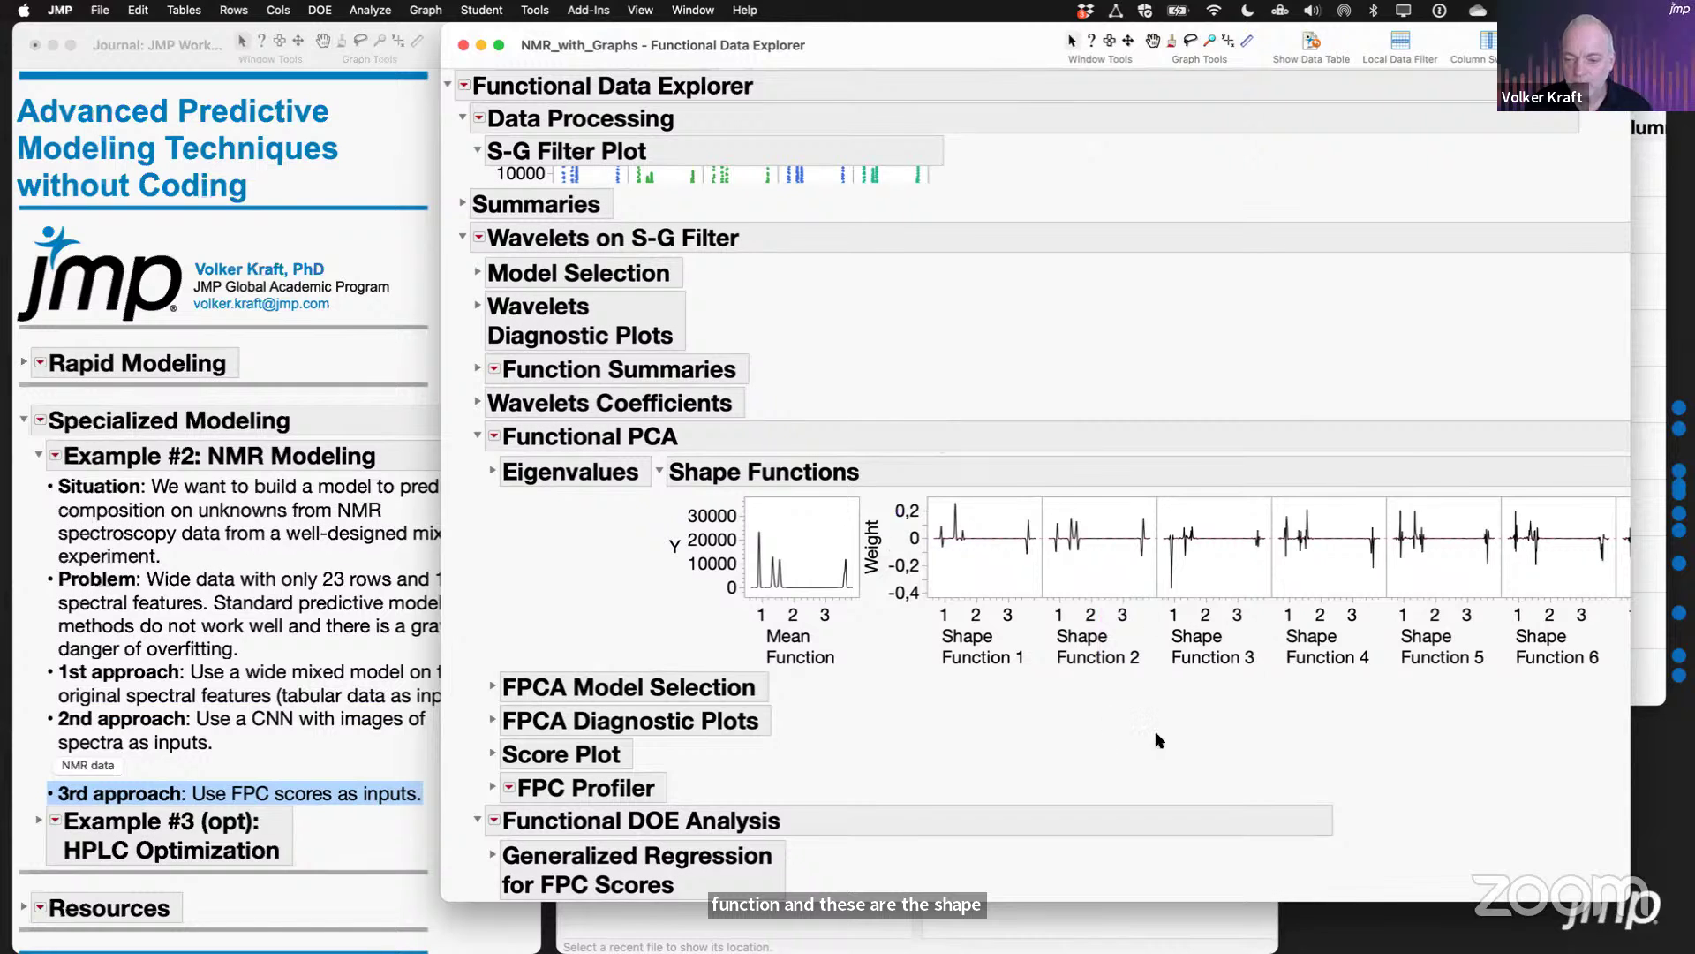
scroll(1291, 625, right, 5)
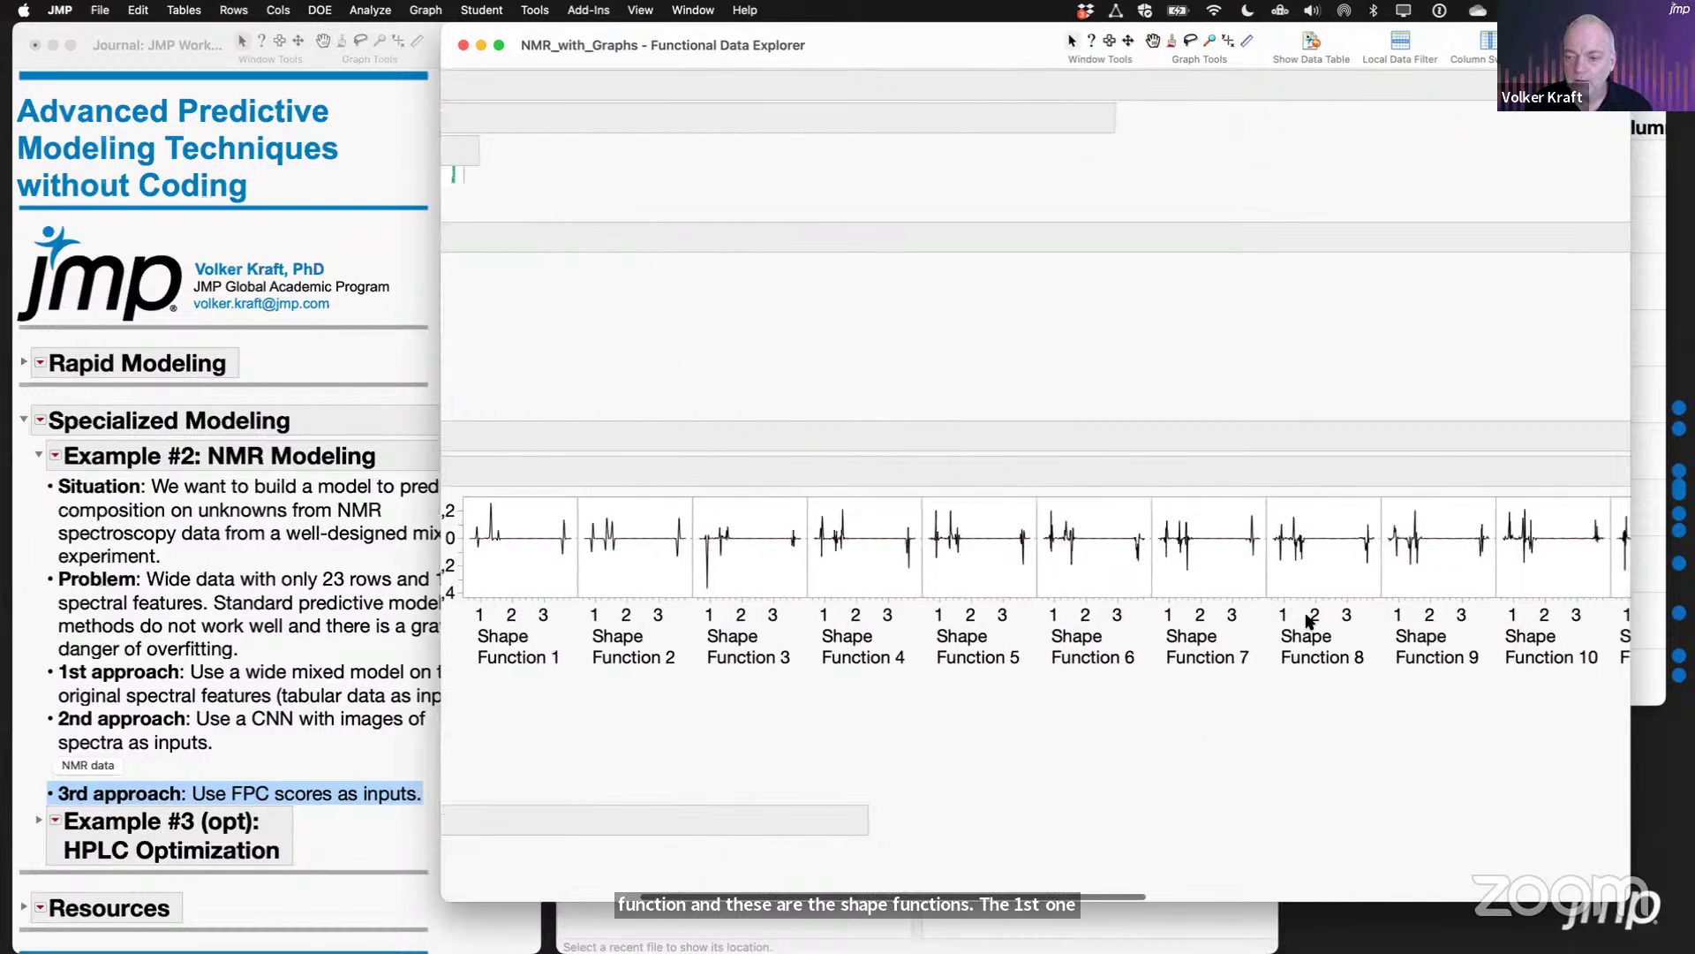
Step: Examine the Functional DOE Analysis, marking Generalized Regression for FPC Scores and circling the factor panels and the spectrum panel of the FDOE Profiler
scroll(1310, 621, left, 5)
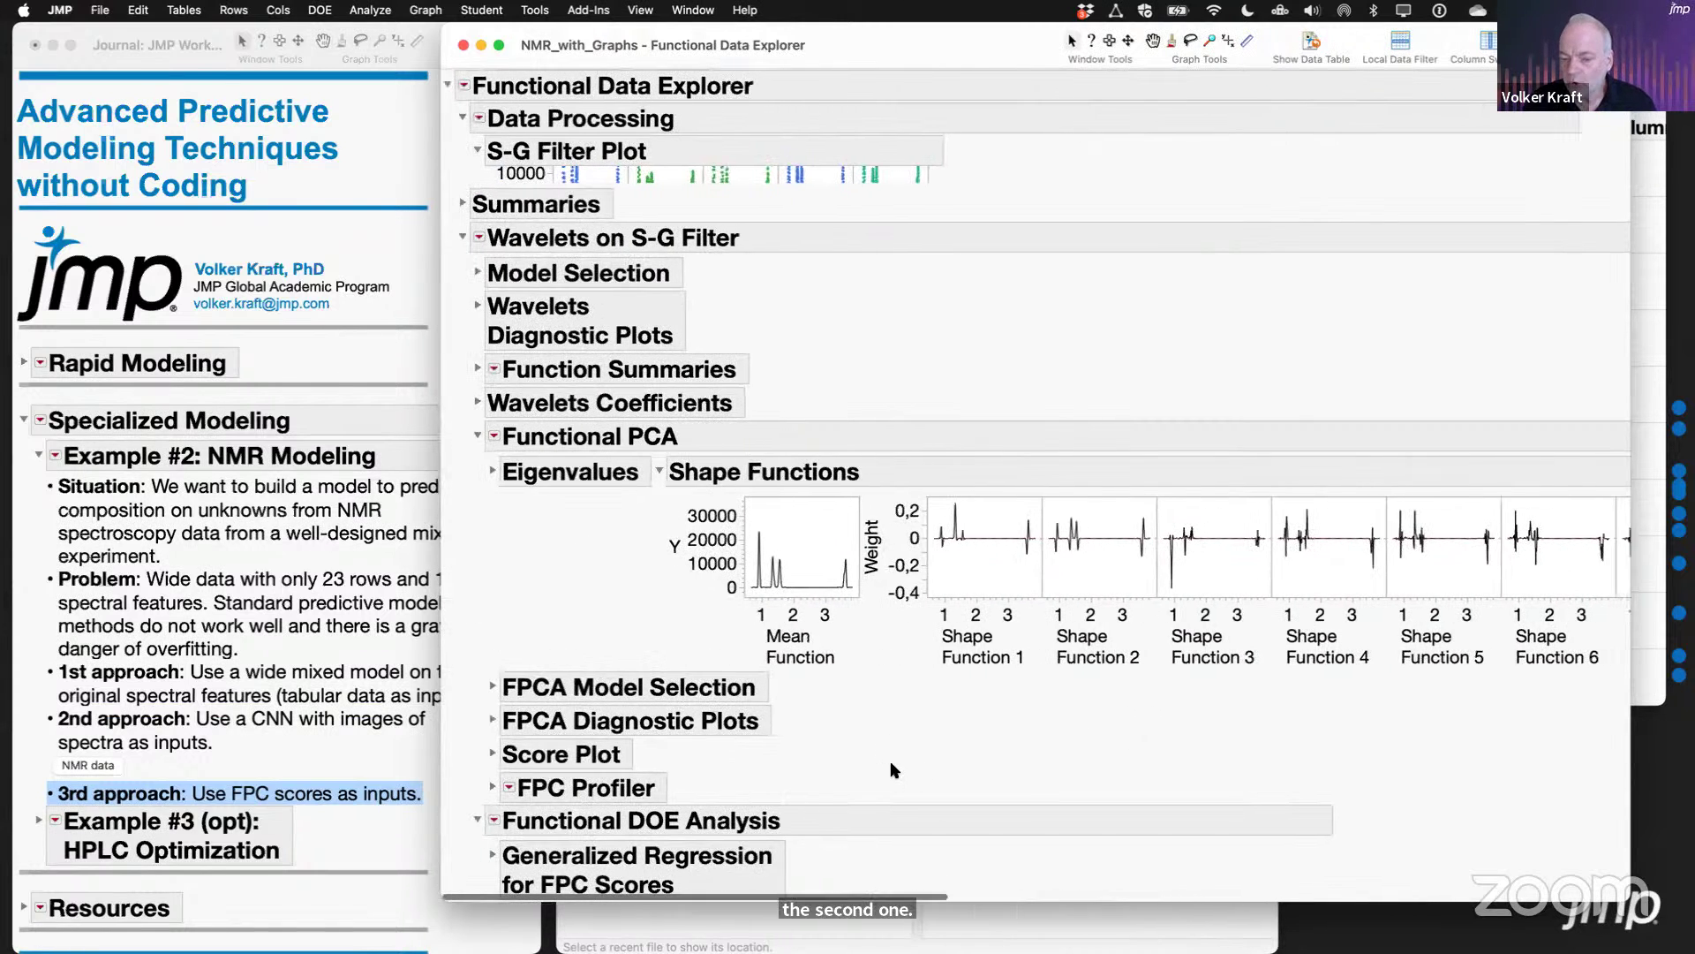
scroll(897, 770, down, 5)
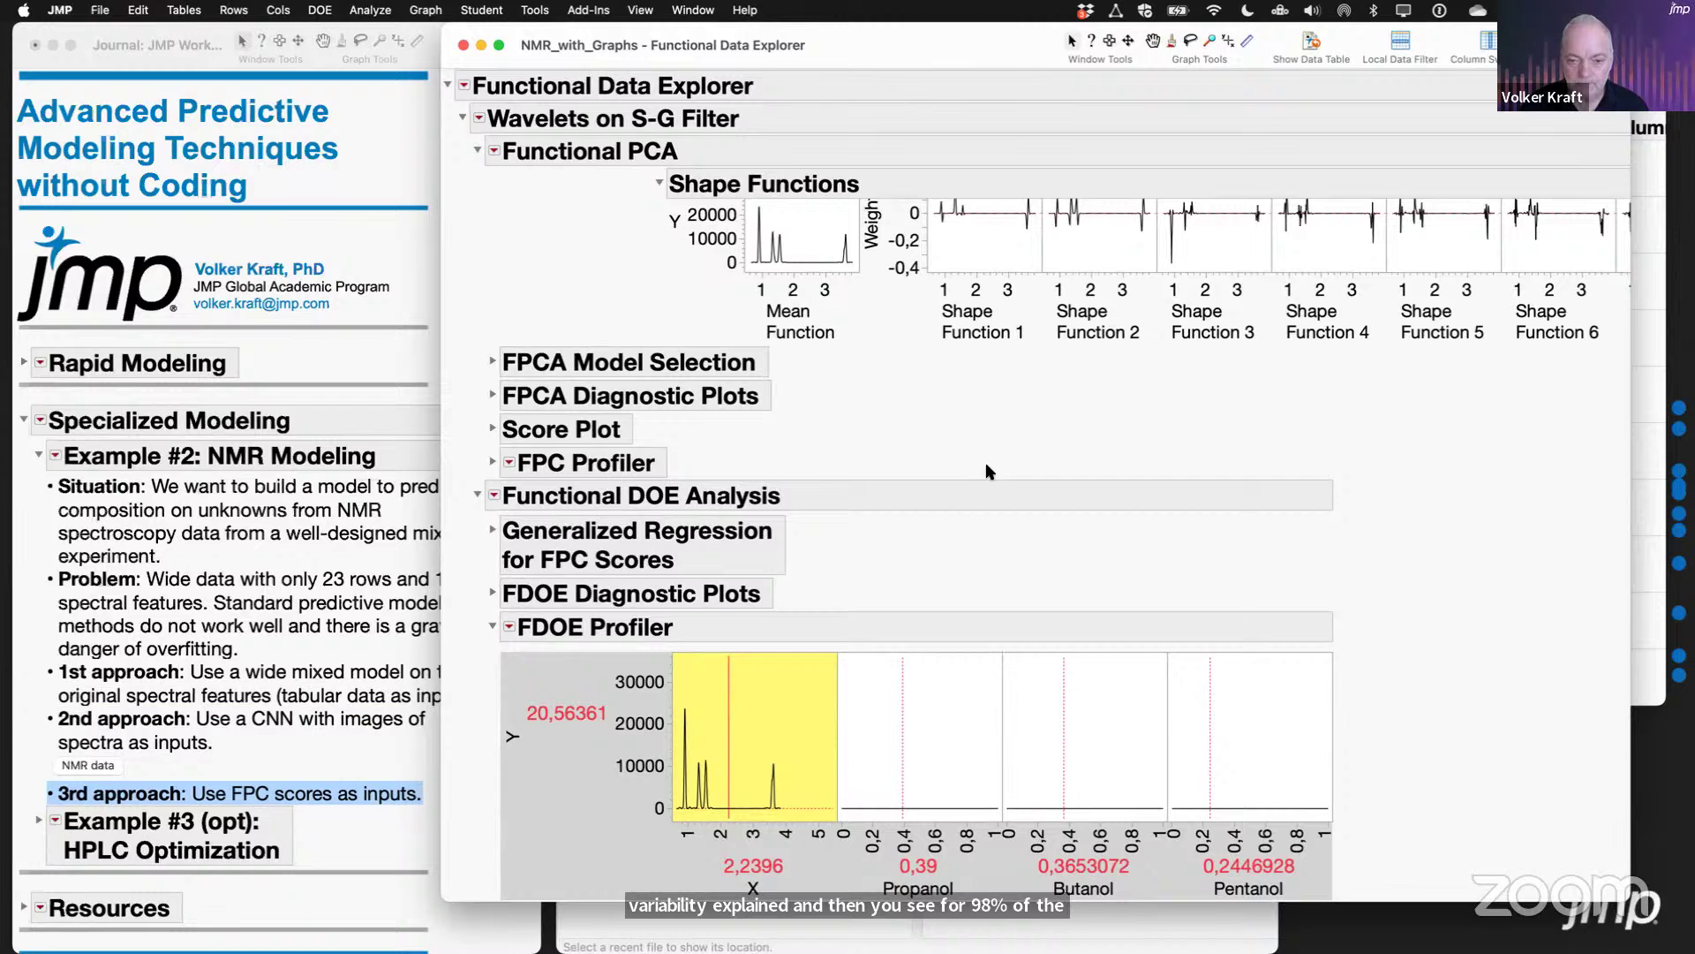
drag(811, 520, 806, 560)
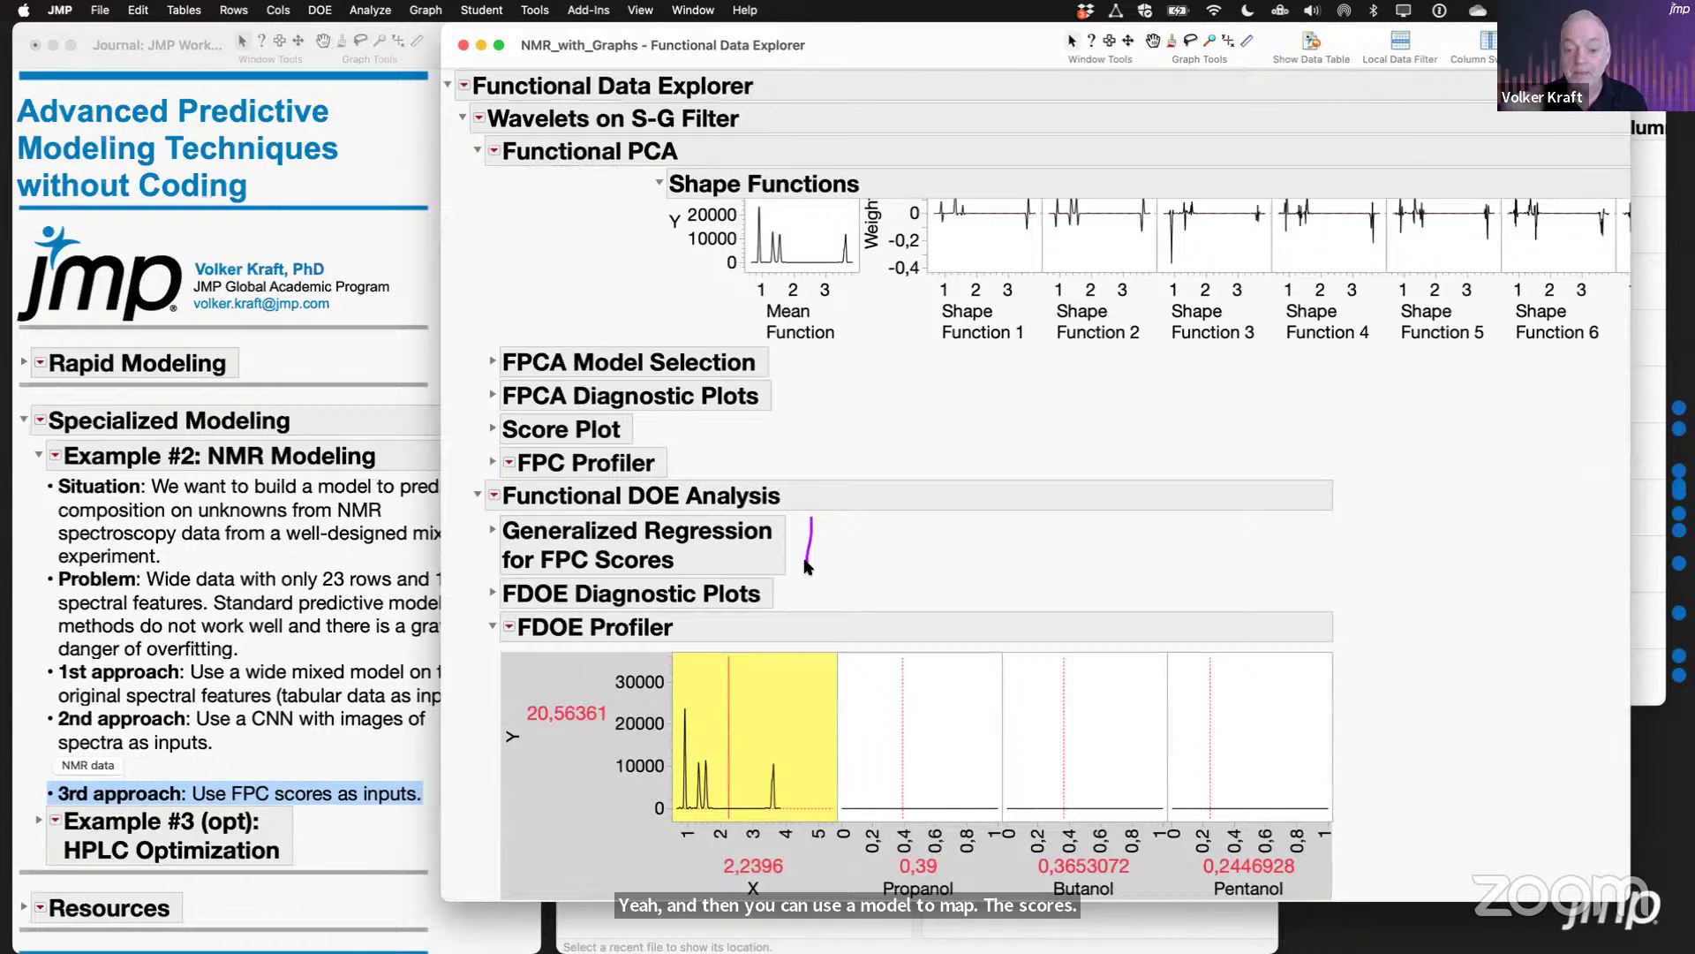
key(Escape)
mouse_move(875, 568)
mouse_down()
mouse_move(805, 733)
mouse_move(817, 887)
mouse_move(1192, 875)
mouse_move(1360, 704)
mouse_move(1346, 831)
mouse_up()
key(Escape)
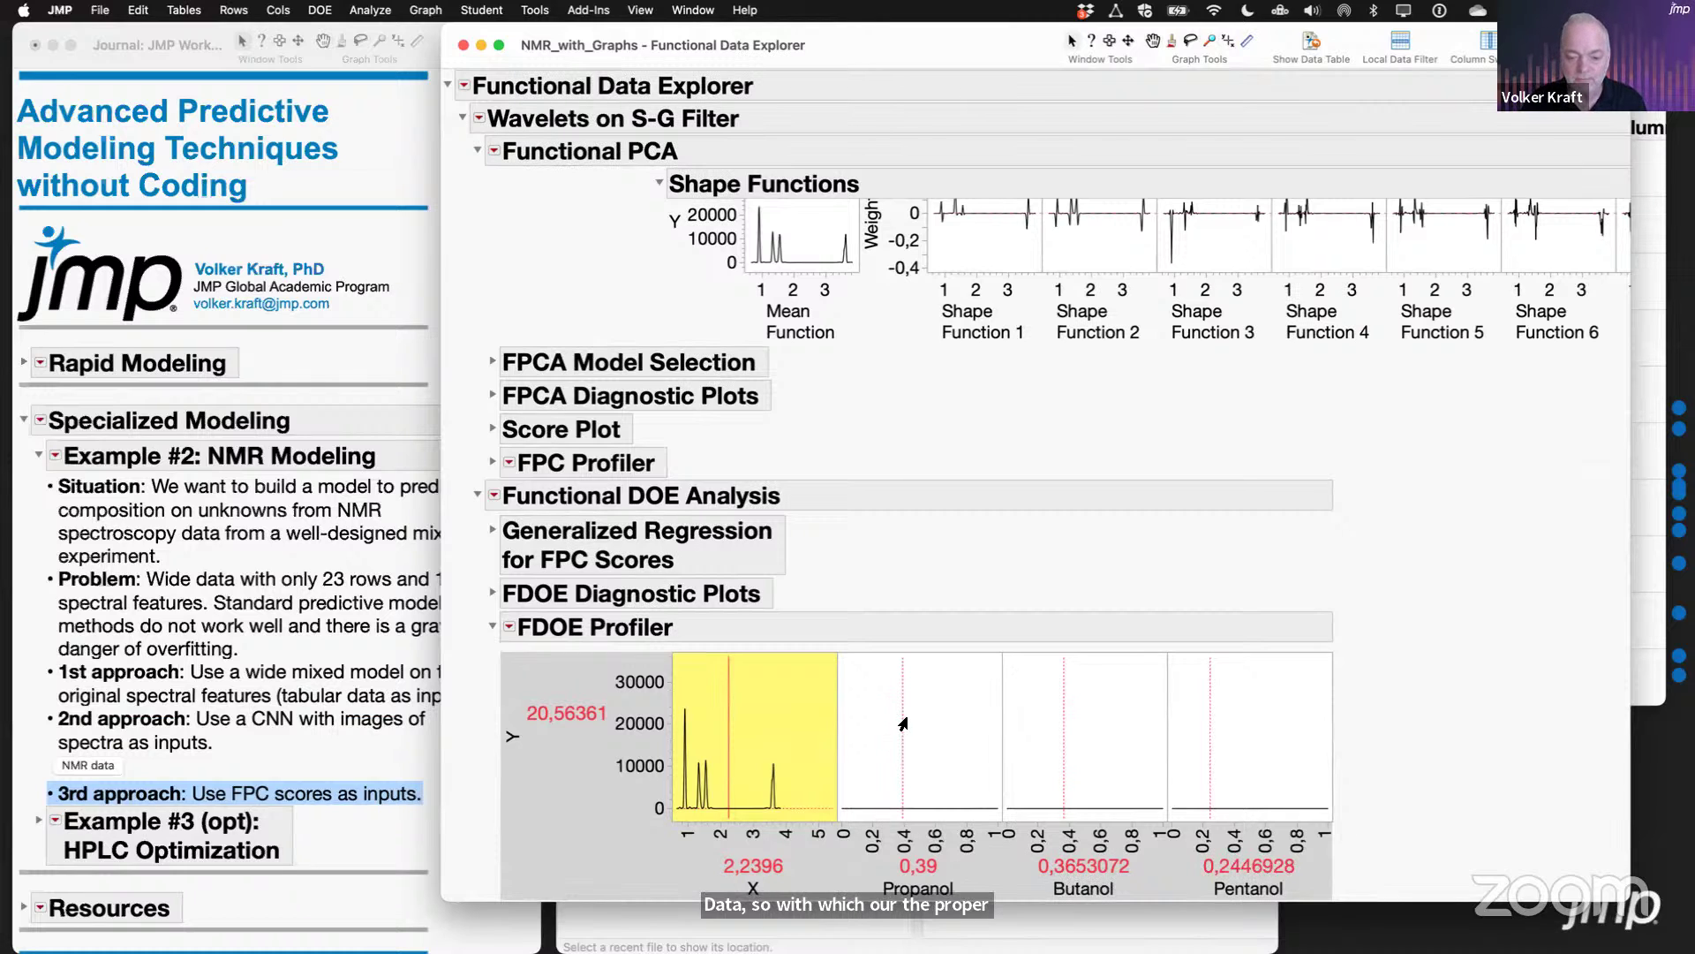
mouse_move(823, 621)
mouse_down()
mouse_move(684, 618)
mouse_move(603, 737)
mouse_move(608, 899)
mouse_up()
drag(856, 899, 794, 599)
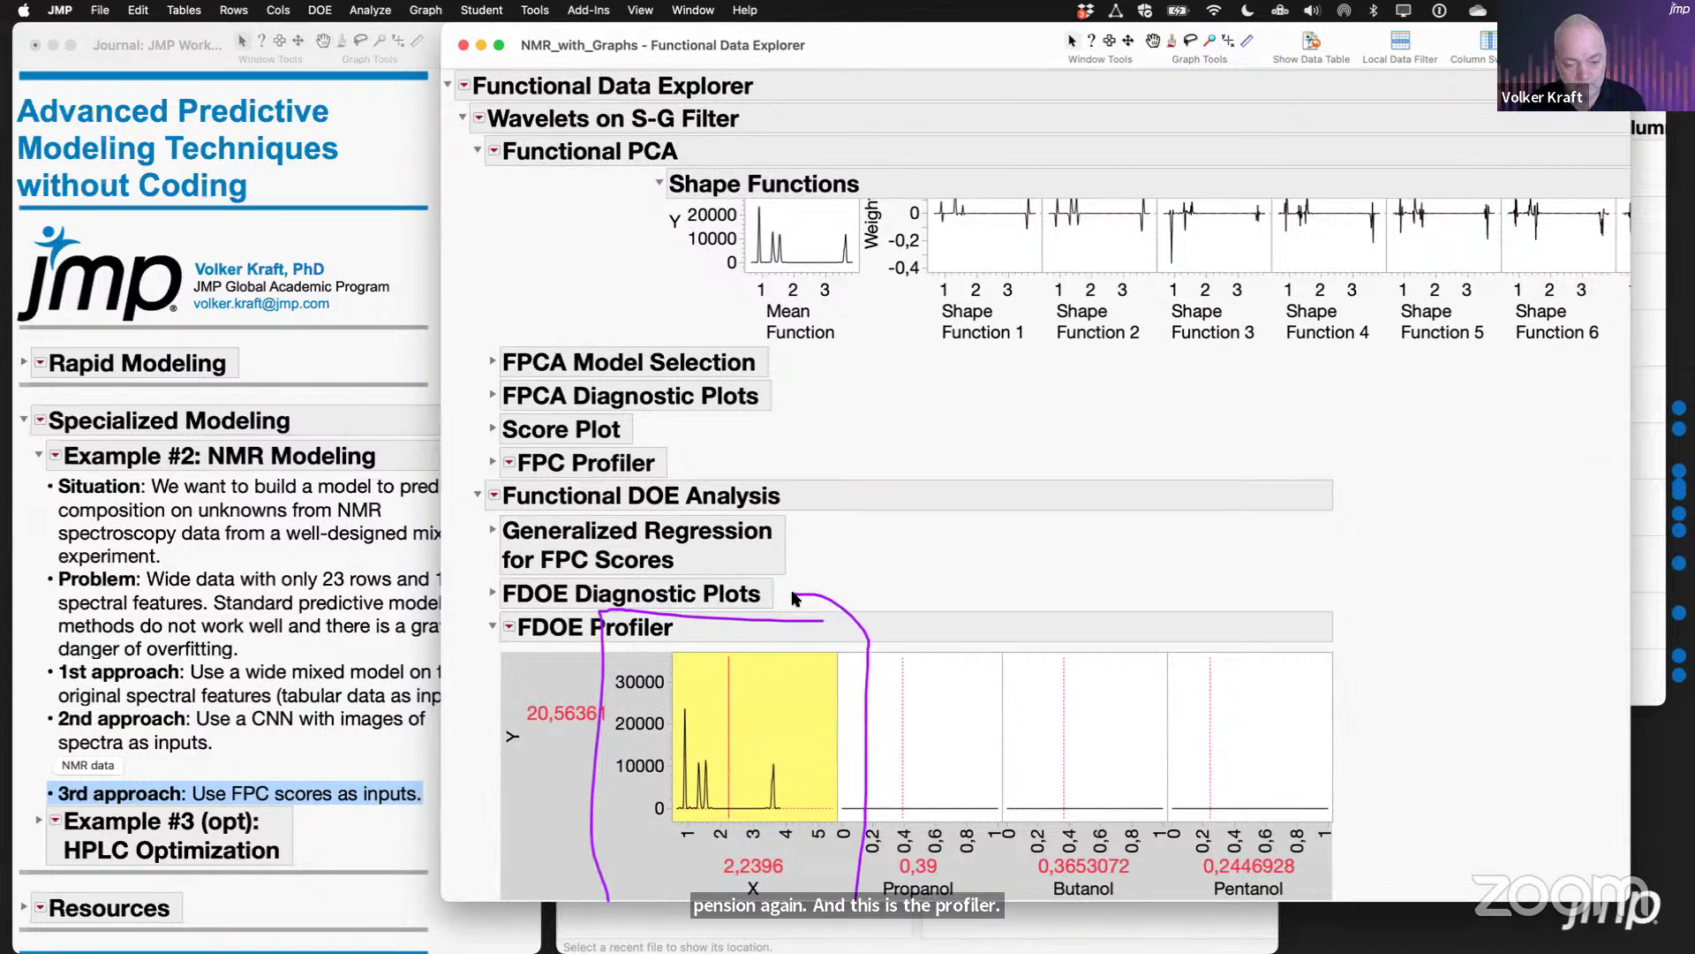
Step: In the FDOE Profiler, set Propanol to 0,567 and then Butanol to 0,513 to explore the predicted spectrum
mouse_move(902, 716)
mouse_down()
mouse_move(843, 717)
mouse_move(984, 717)
mouse_move(745, 718)
mouse_move(980, 725)
mouse_move(749, 719)
mouse_move(931, 723)
mouse_up()
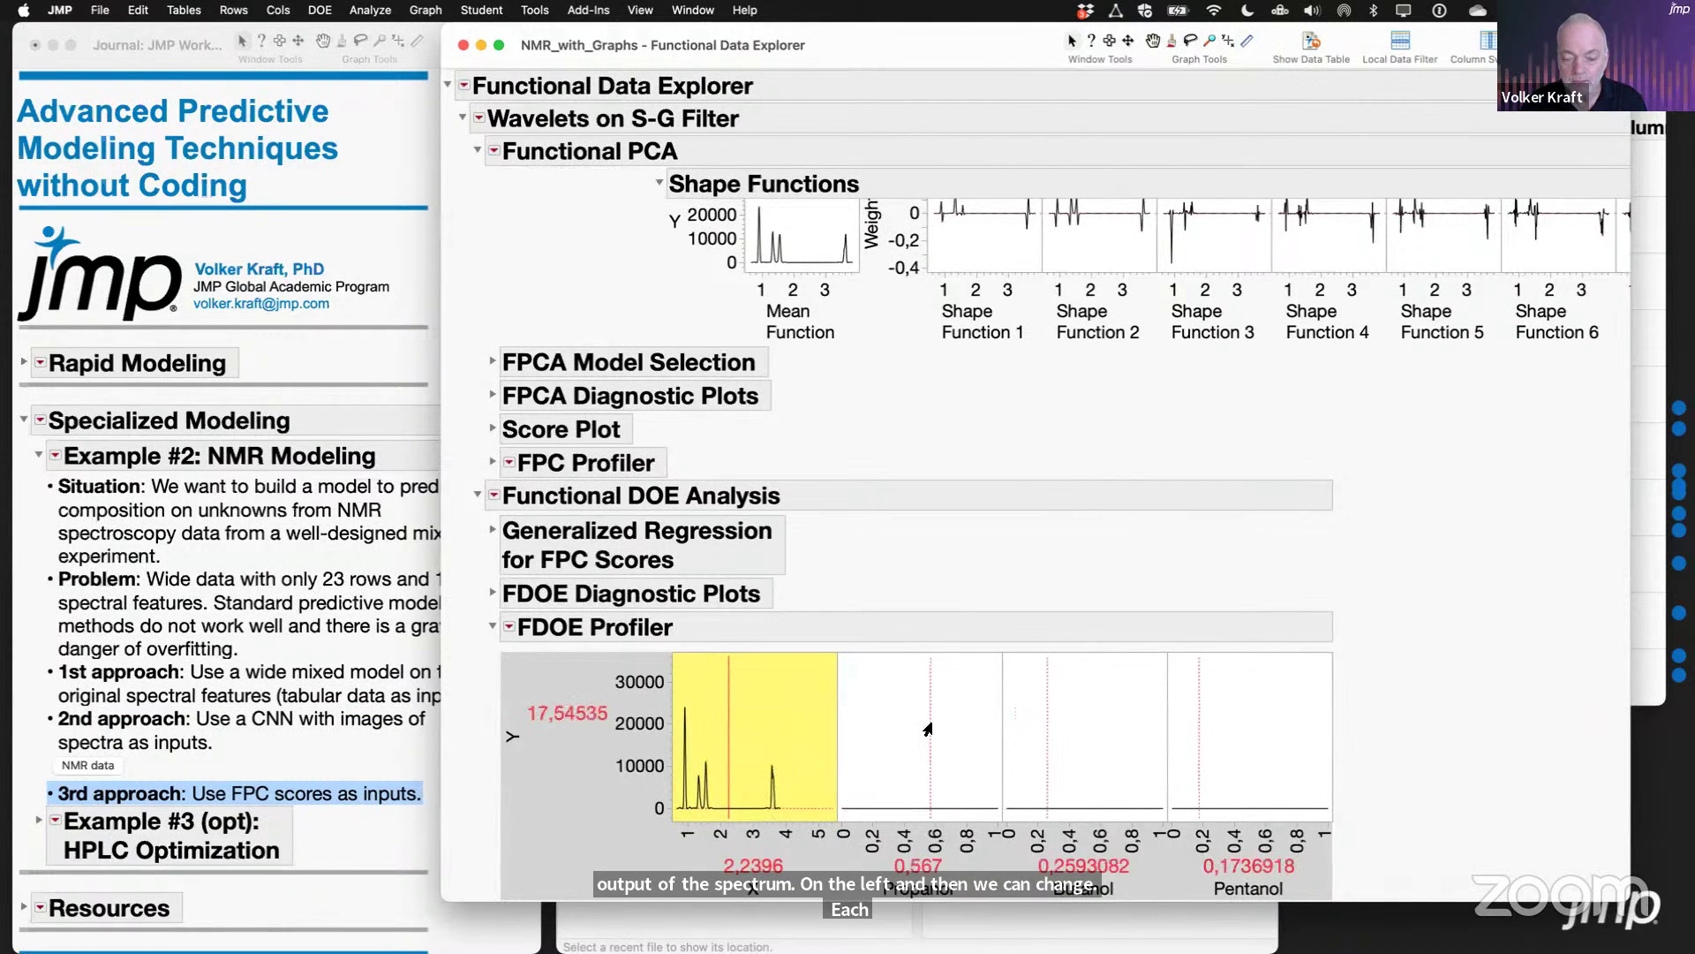
drag(1044, 732, 1084, 735)
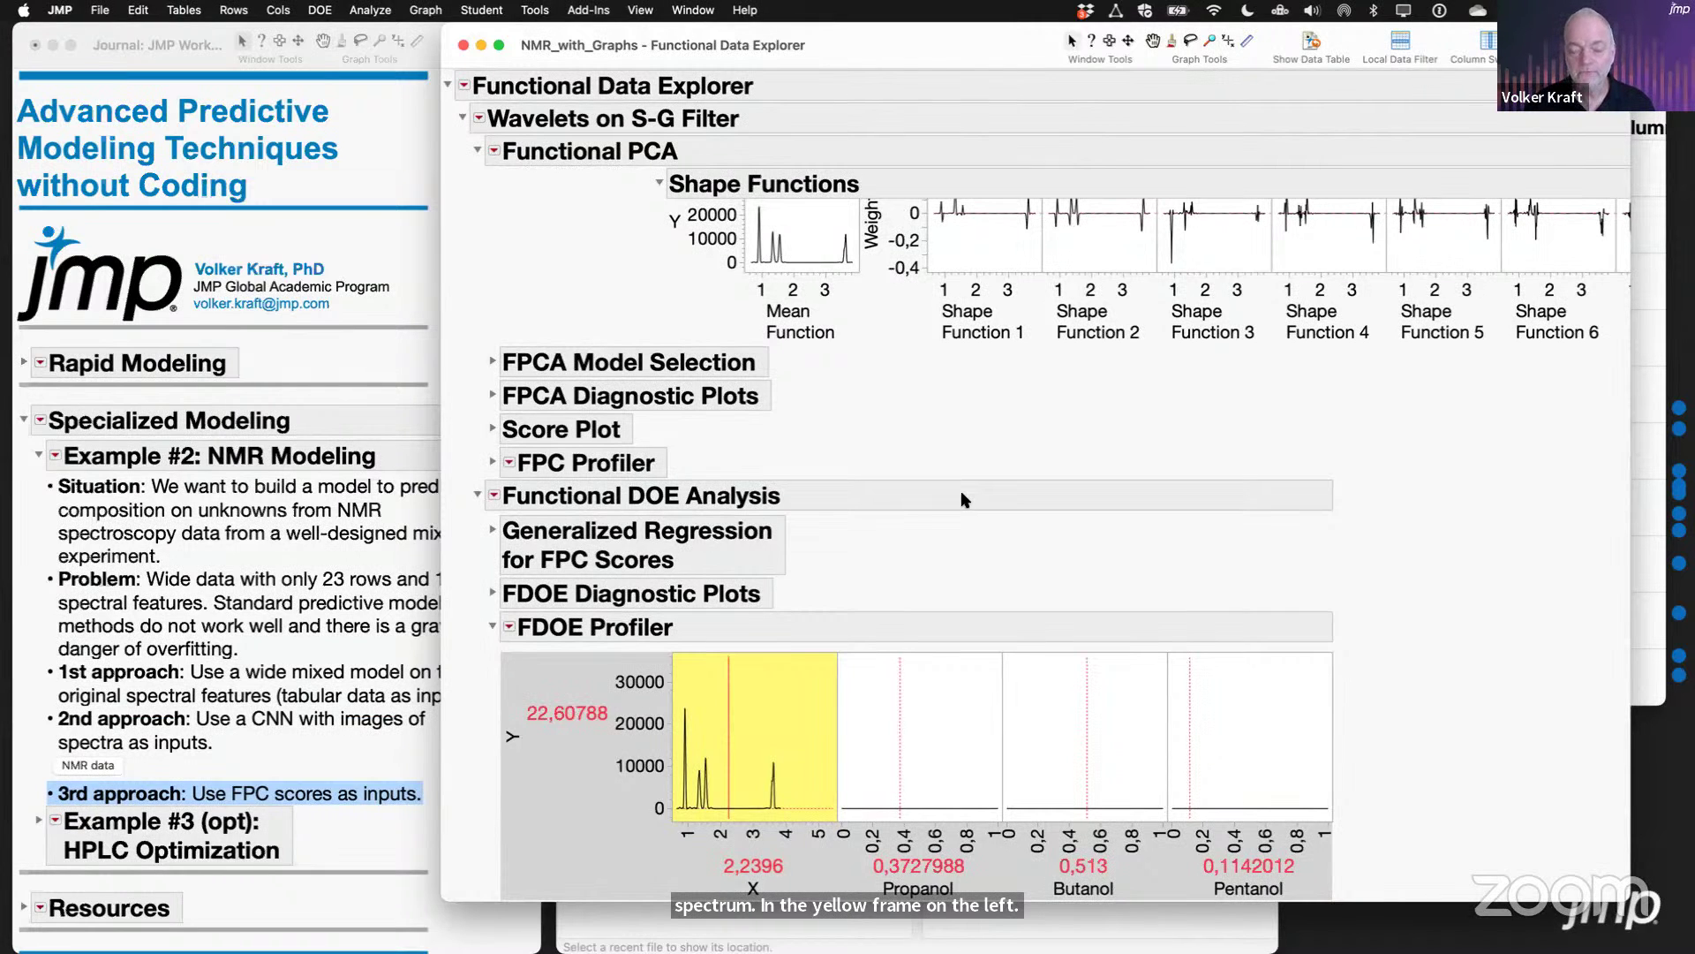
Step: Put away the Functional Data Explorer report and bring the NMR_with_Graphs data table to the front
click(481, 45)
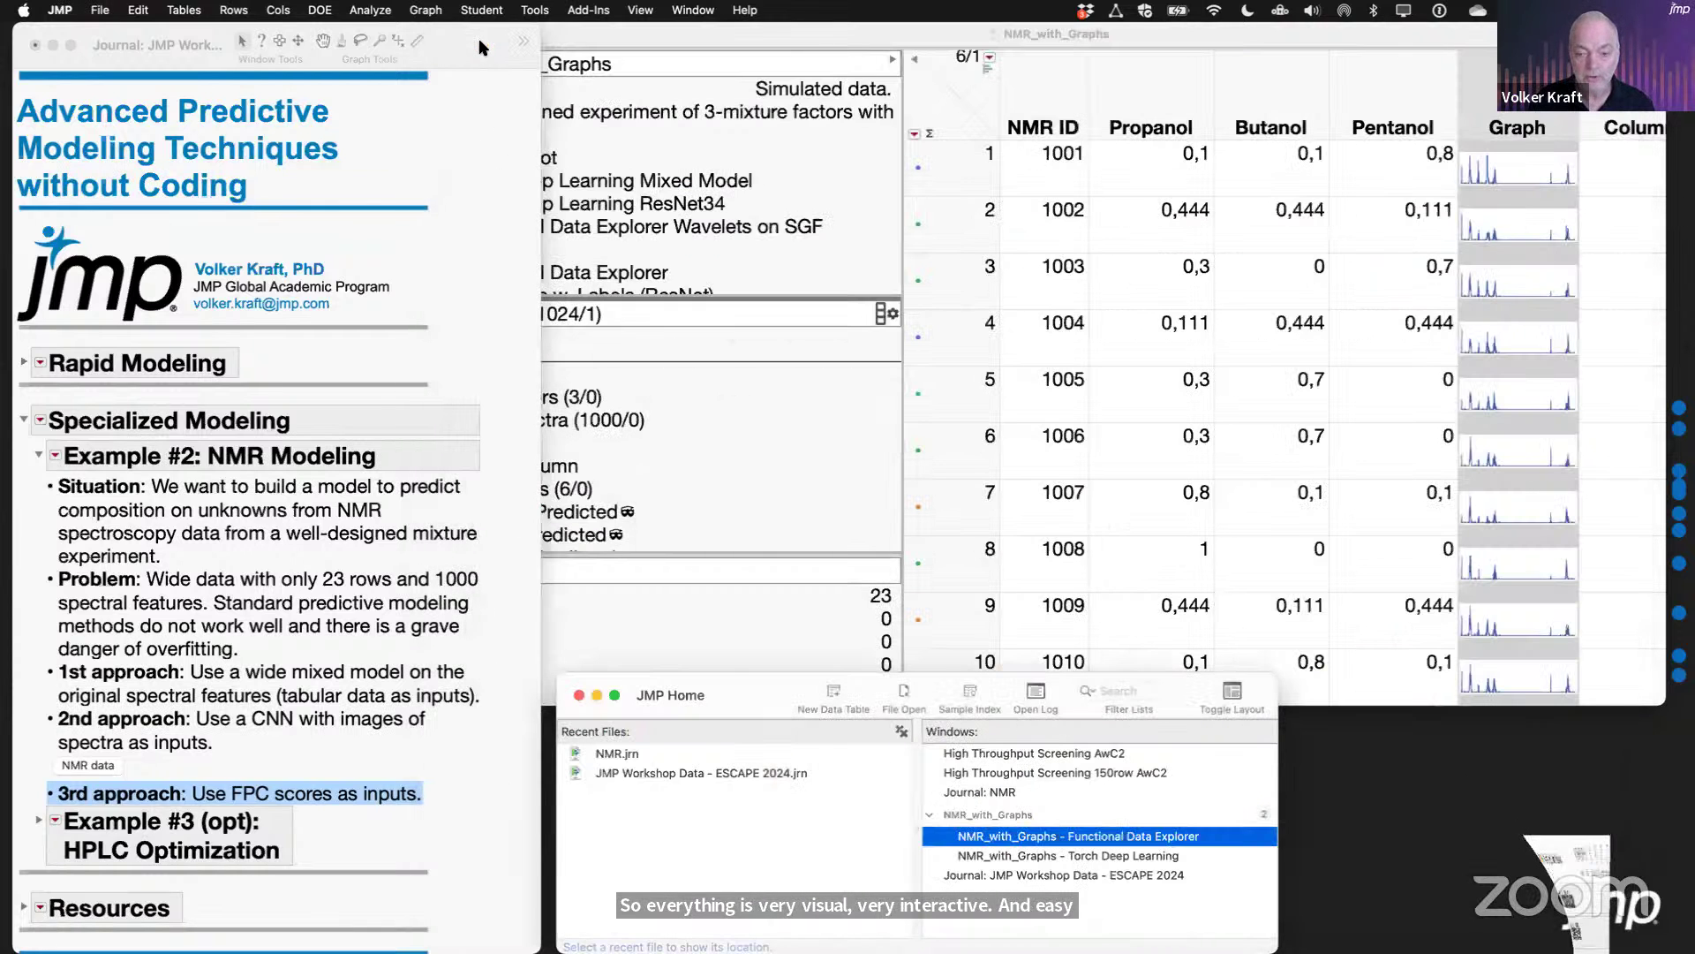
click(650, 44)
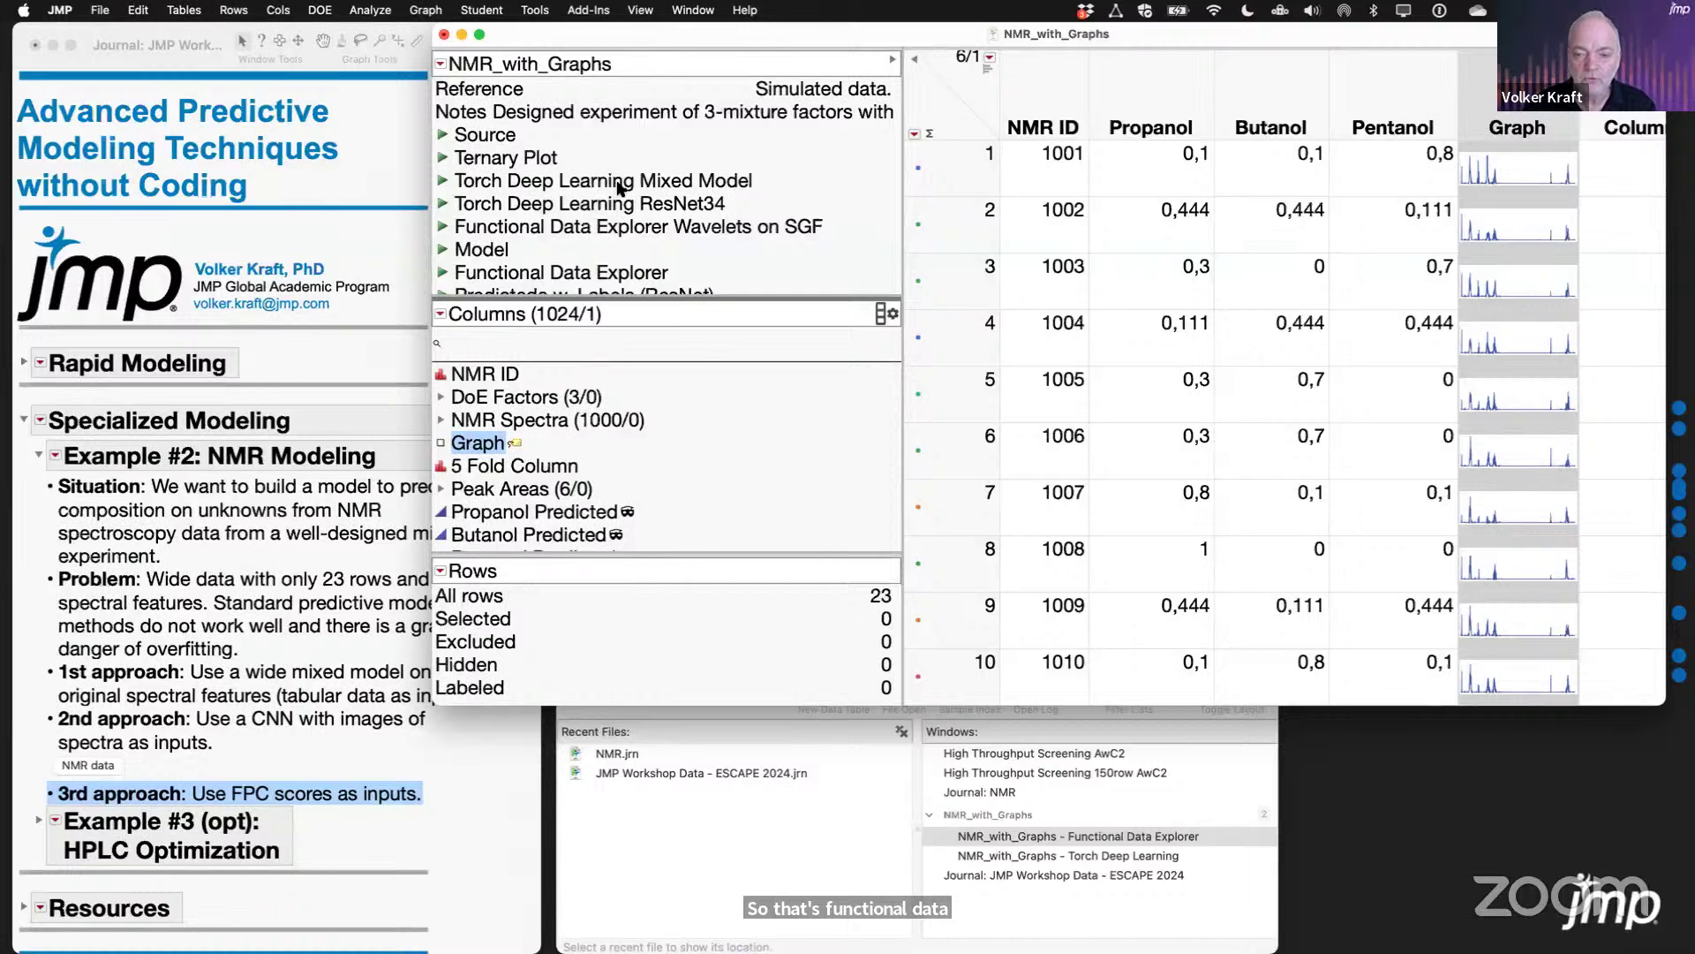
Step: Switch to the slide presentation and advance past the Teaching Resources title to the Teaching Libraries slide
key(ctrl+Right)
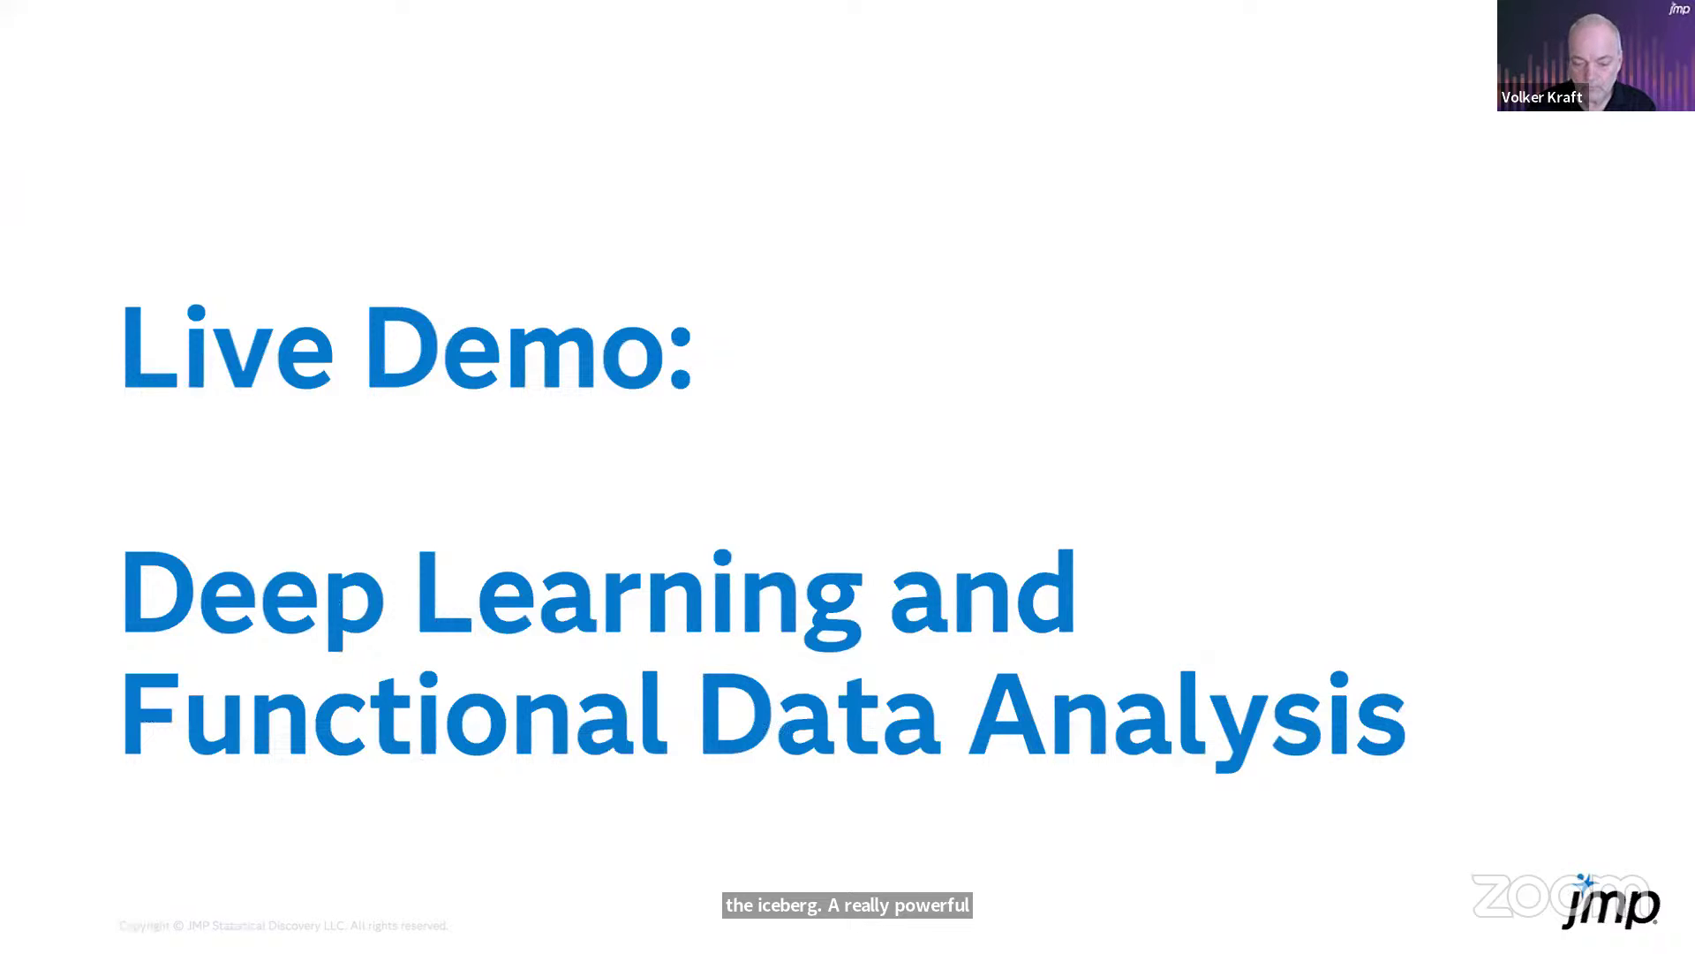
key(Right)
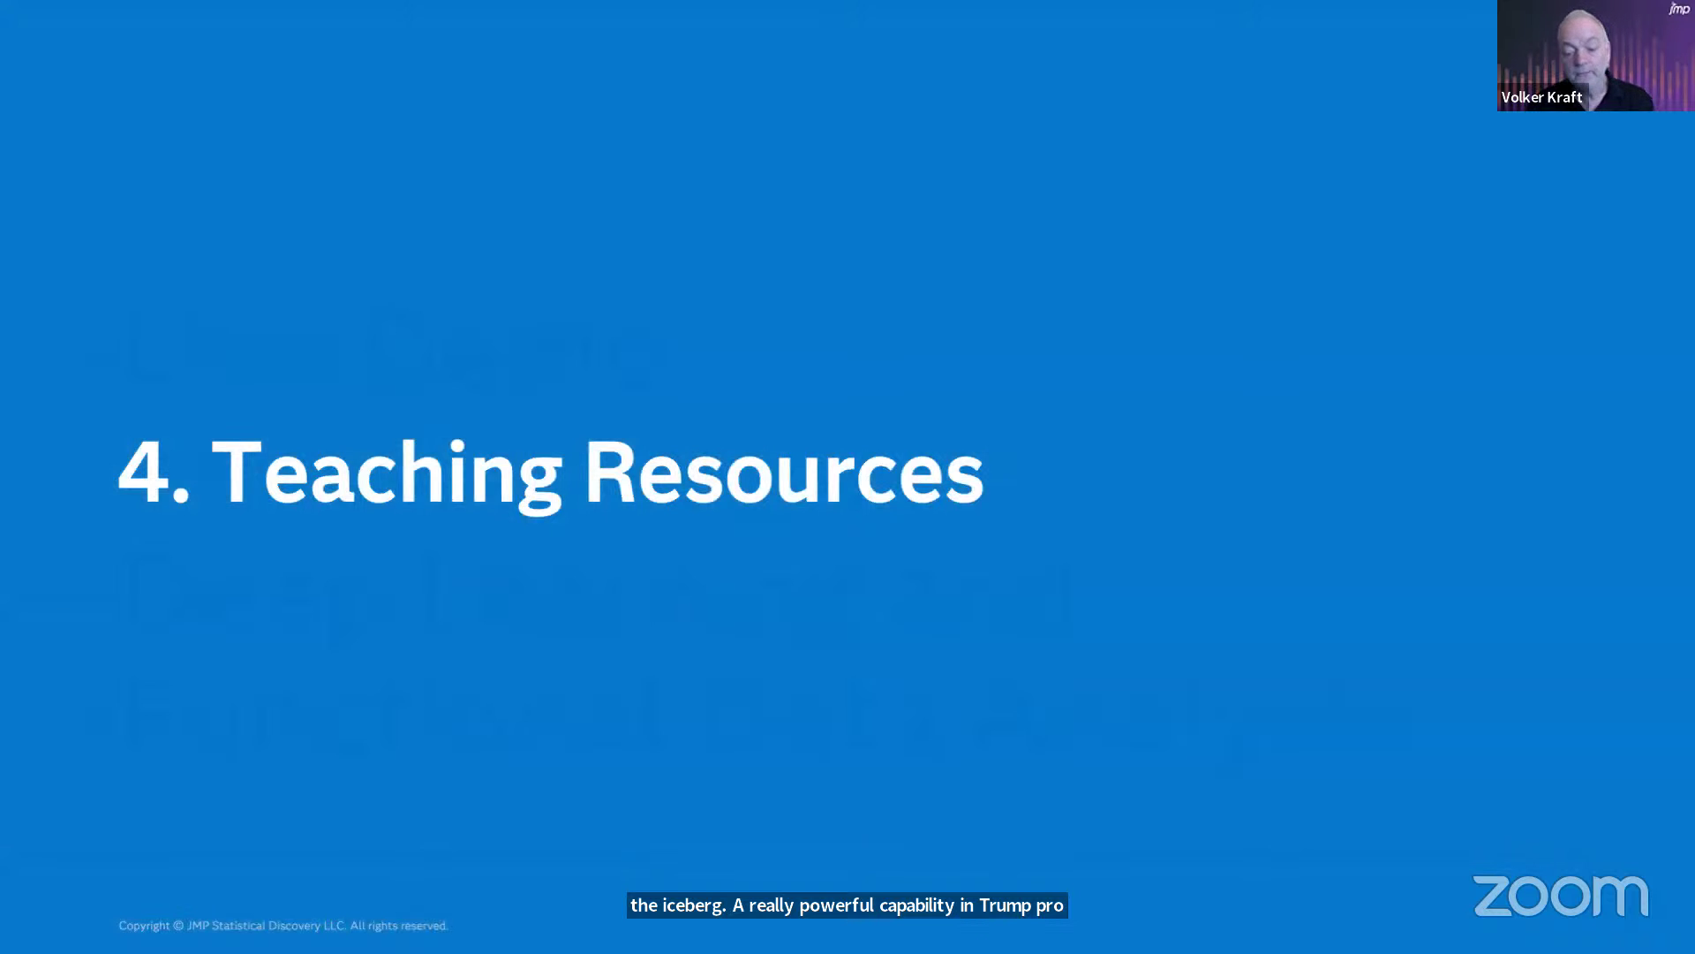
key(Right)
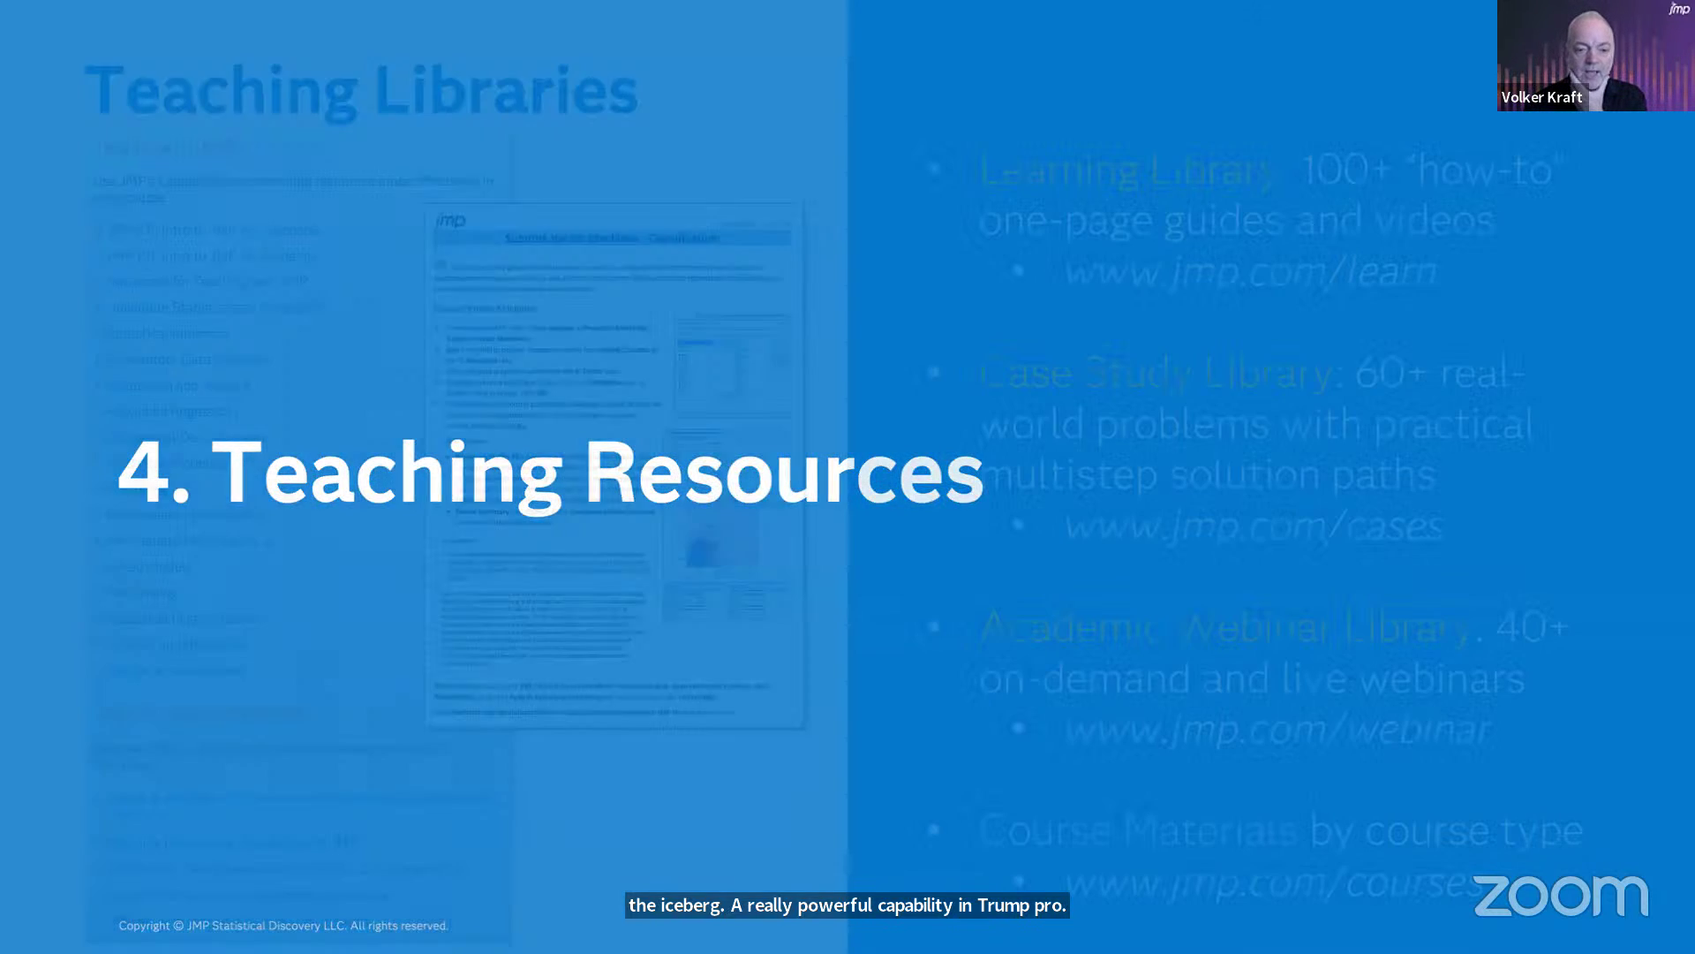